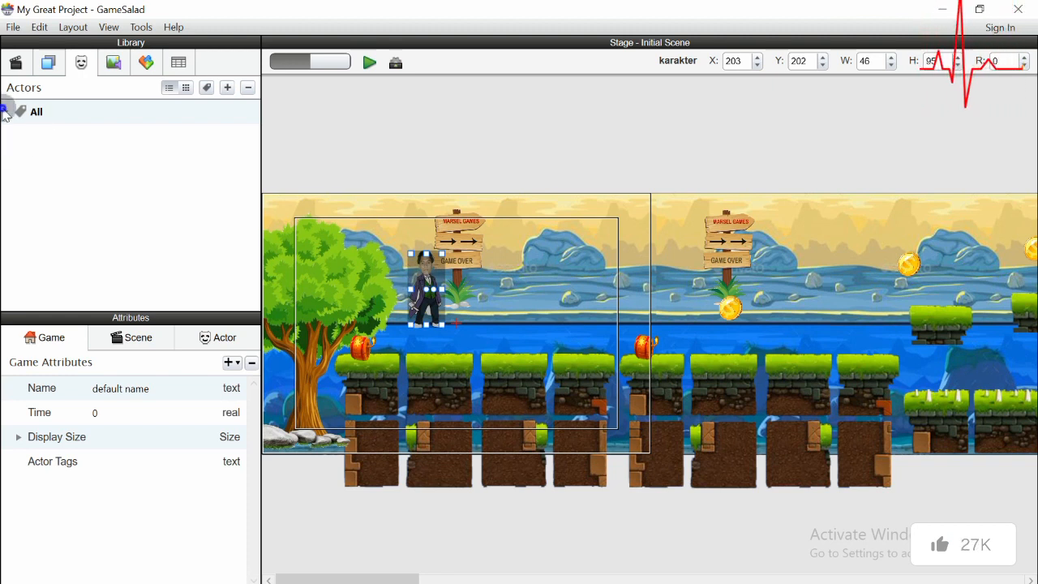
Delete the karakter instance standing beside the first signpost from the Initial Scene
left_click(4, 111)
left_click(86, 138)
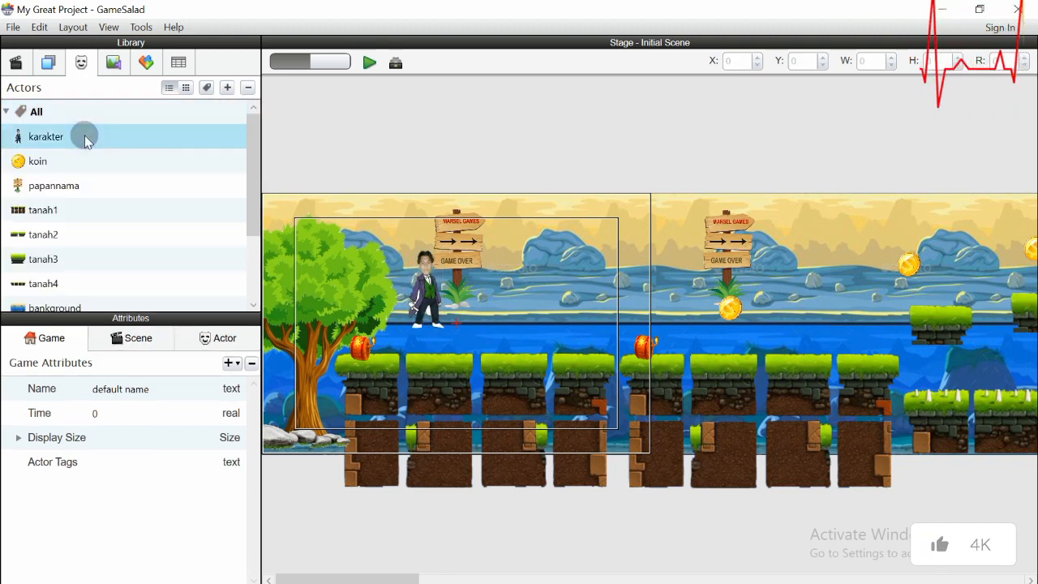
left_click(425, 299)
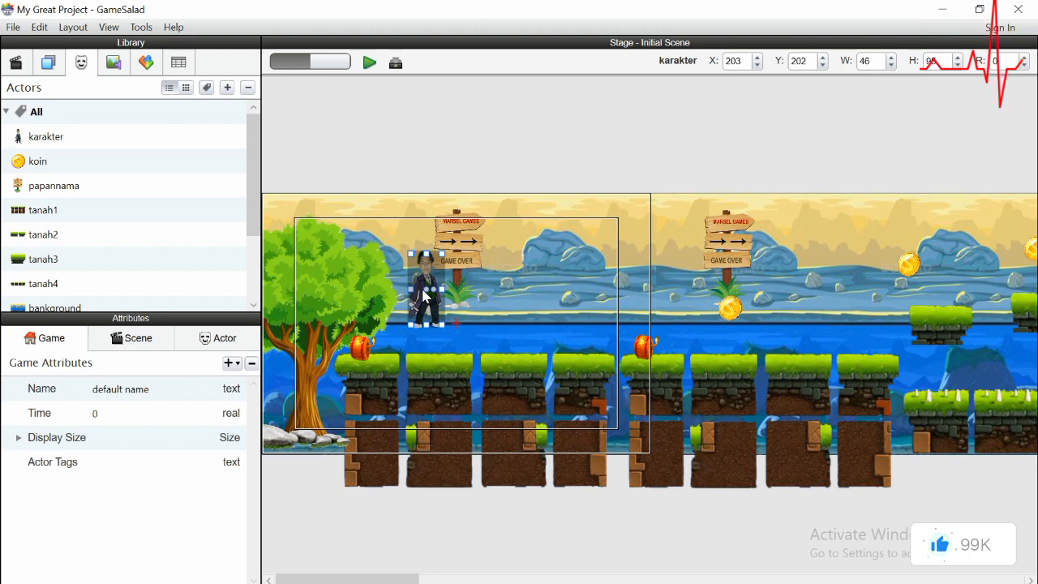
left_click_drag(427, 283, 430, 295)
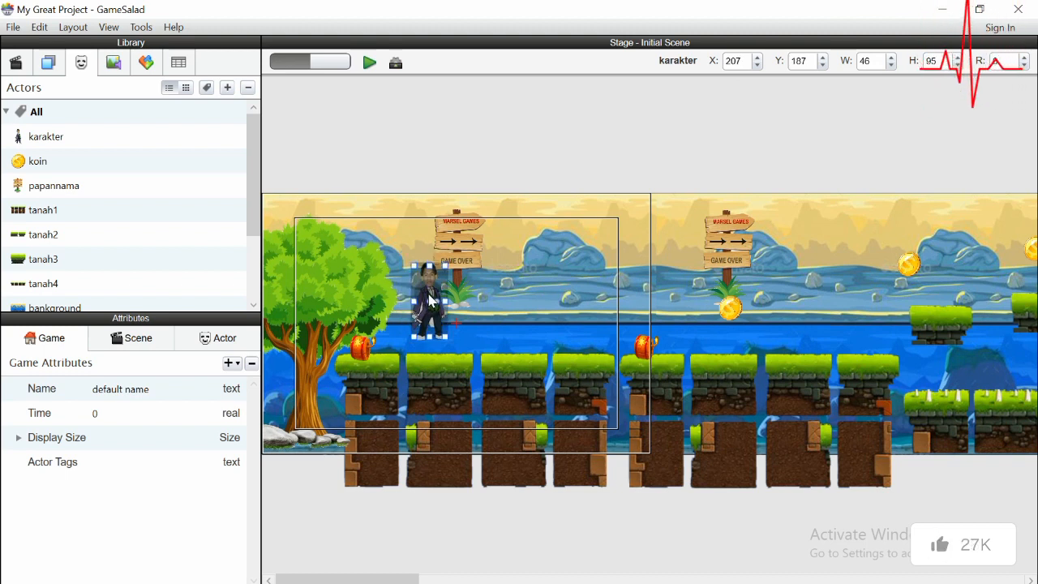
key("Delete")
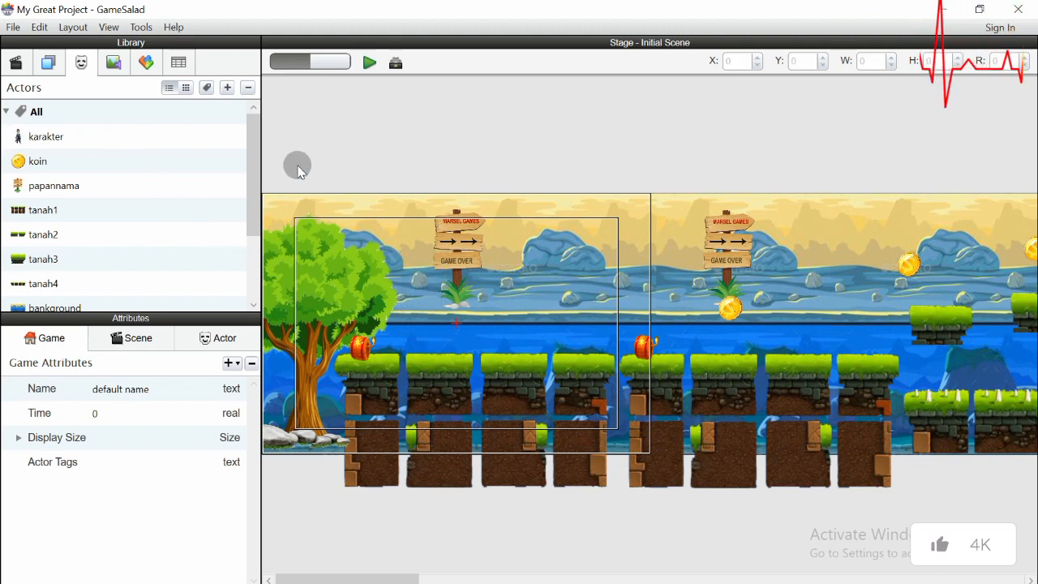
Remove the karakter actor from the project's actor library
left_click_drag(254, 162, 251, 132)
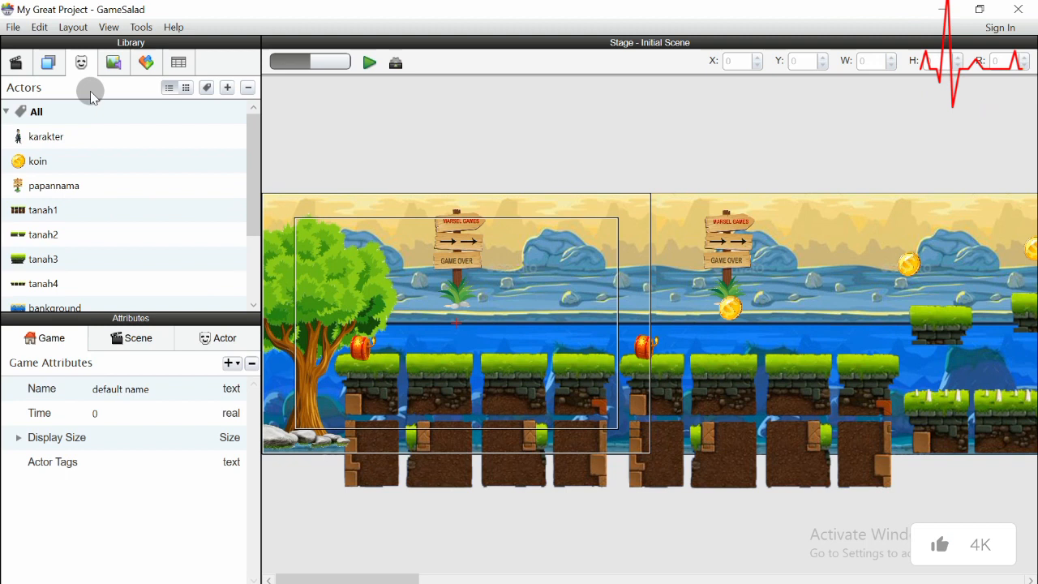
left_click(95, 135)
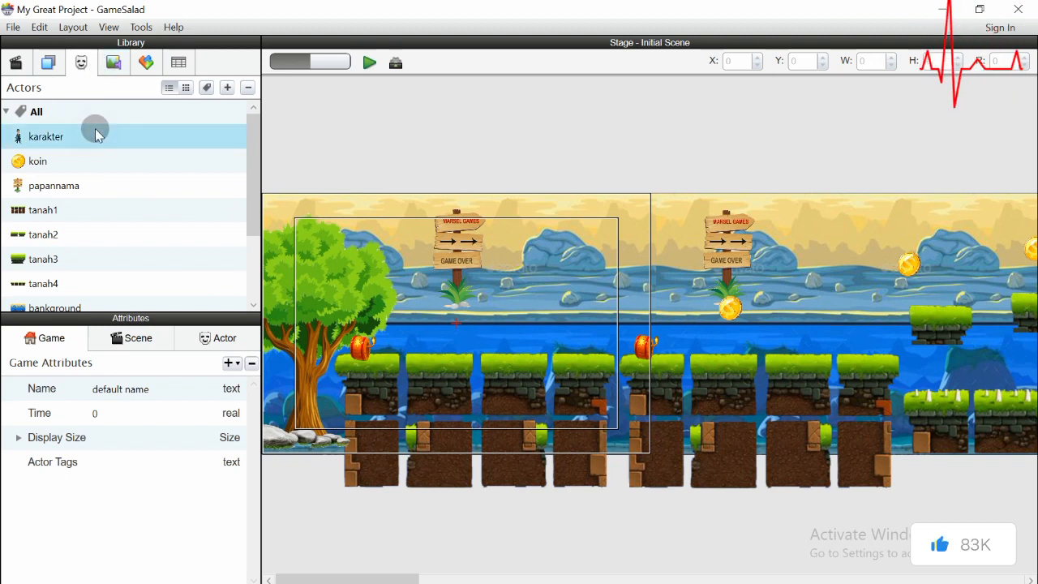
left_click(250, 89)
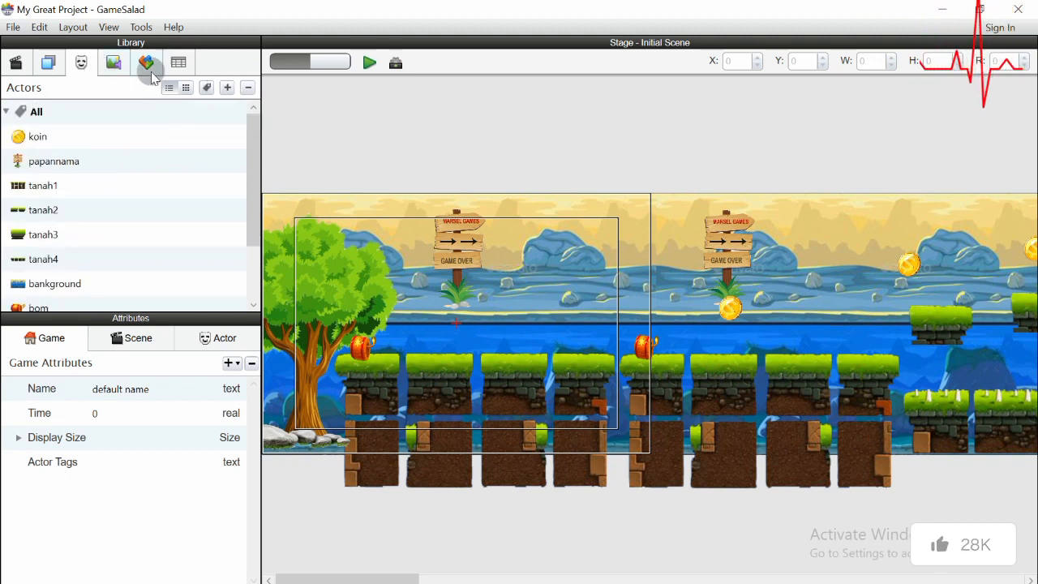
Import the Run (1) knight image into the project media from Mata kuliah > Semester 6 > Aplikasi Mobail > aset game on drive E
left_click(112, 63)
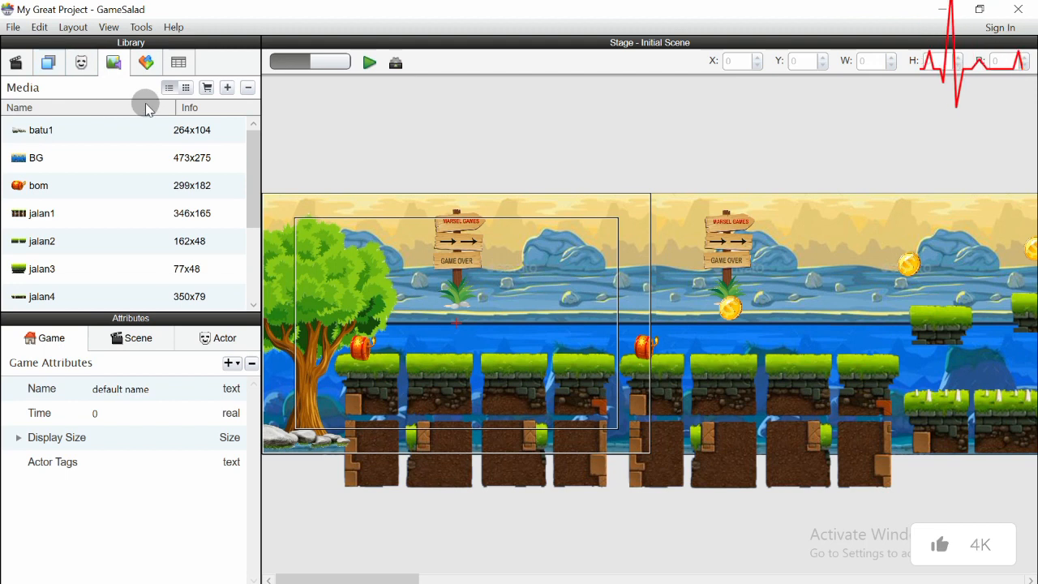
left_click(228, 87)
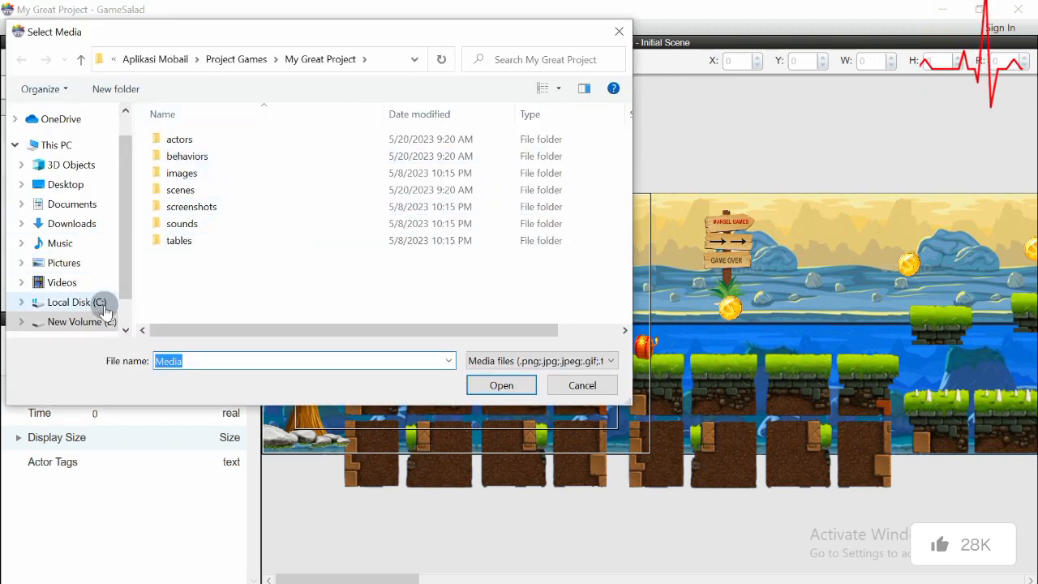
left_click(81, 322)
double_click(395, 300)
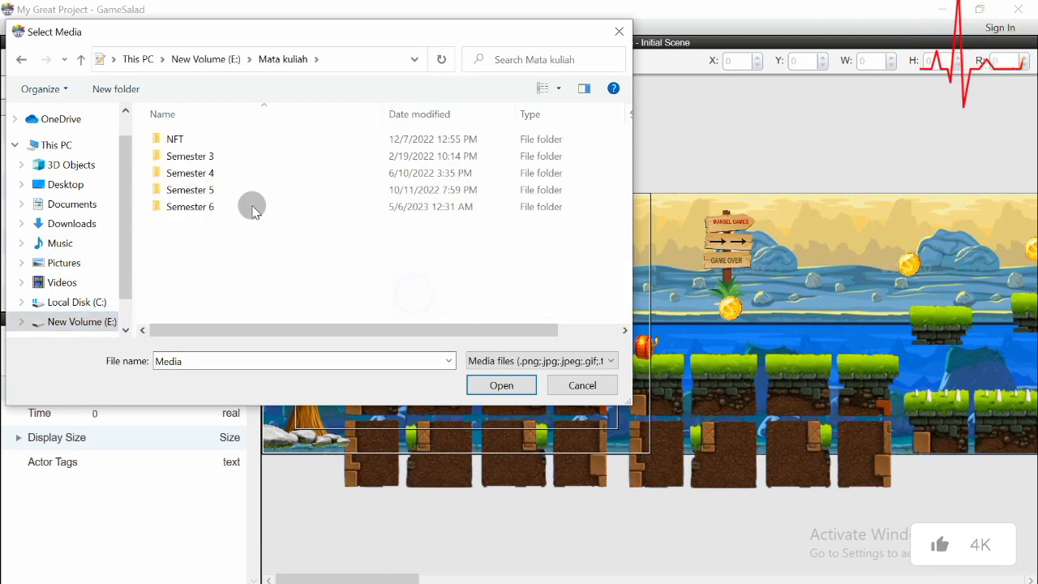
double_click(252, 207)
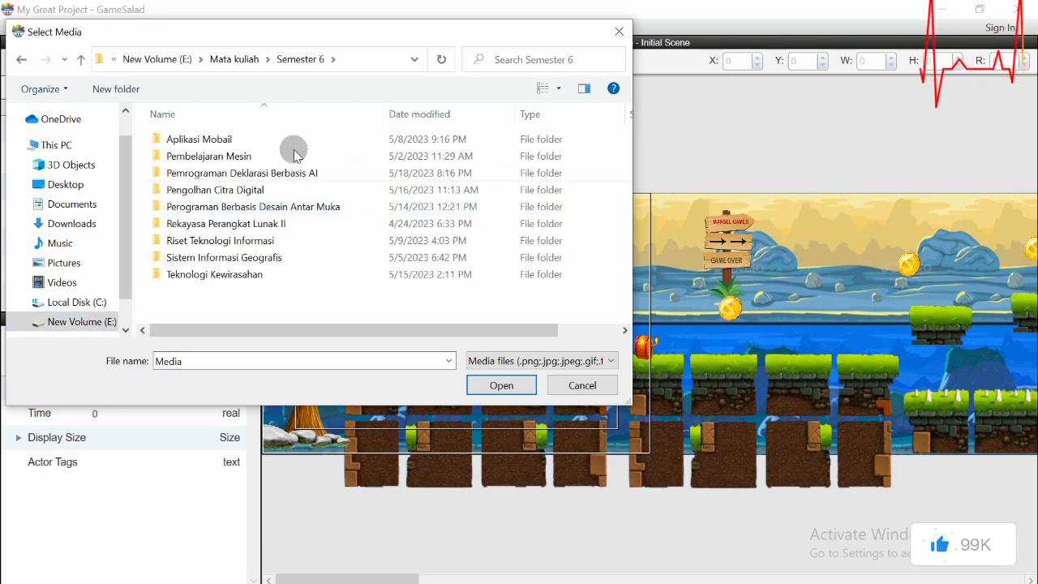
double_click(237, 139)
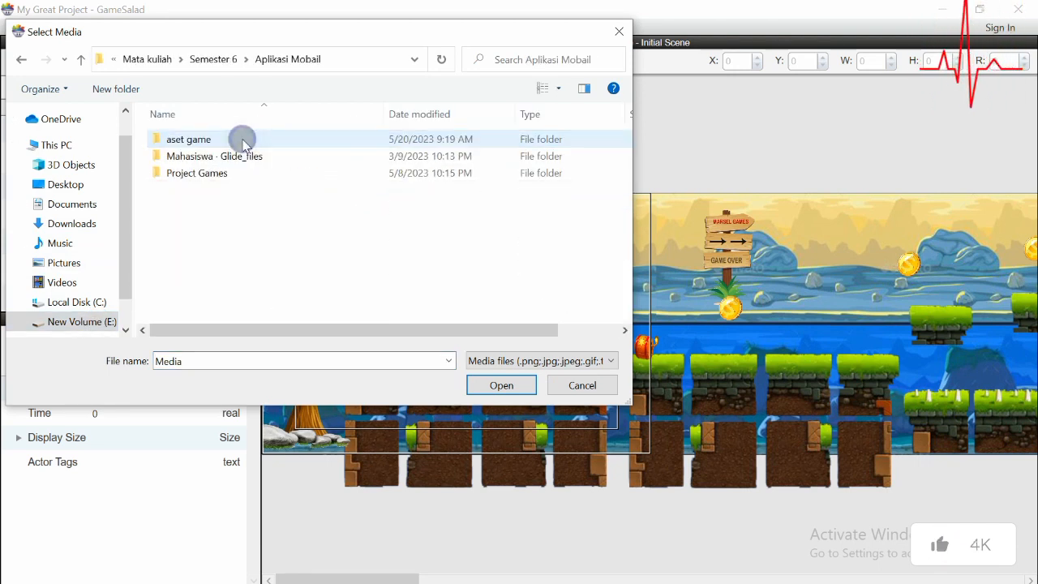
double_click(203, 141)
left_click(624, 207)
mouse_move(624, 206)
left_mouse_down()
mouse_move(628, 243)
mouse_move(622, 180)
mouse_move(625, 244)
mouse_move(622, 216)
left_mouse_up()
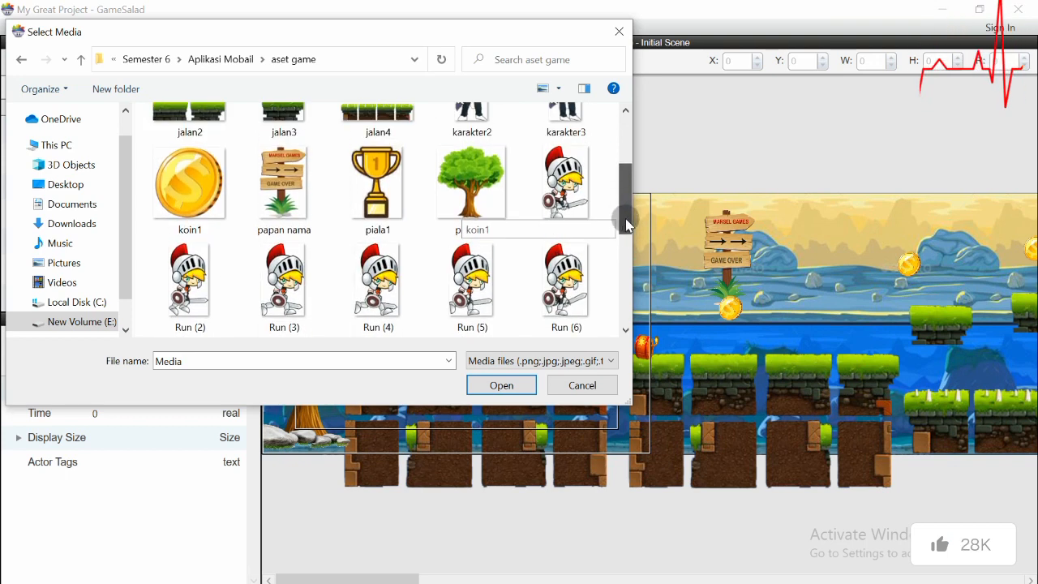
left_click(563, 193)
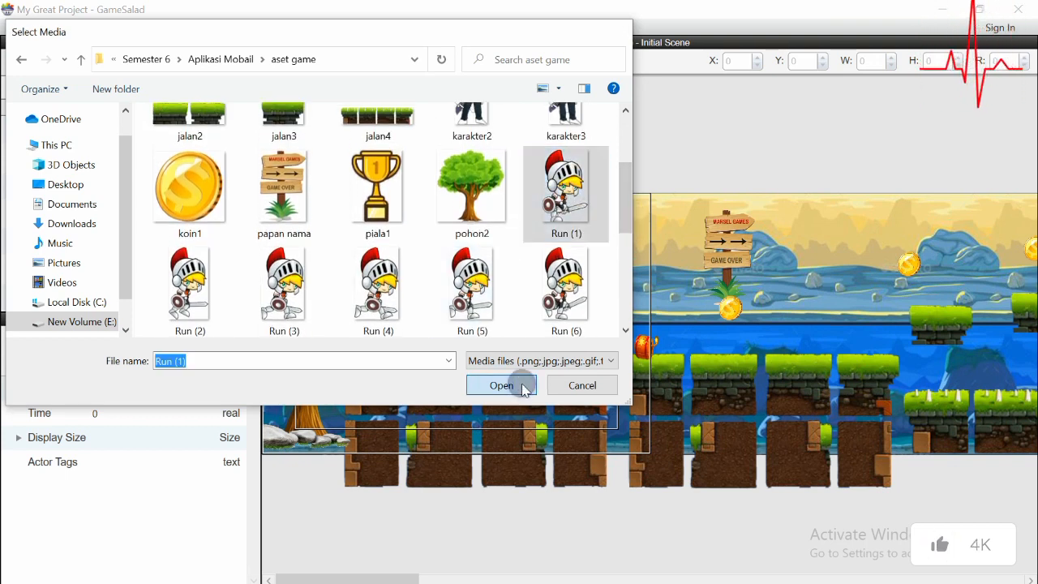
left_click(520, 383)
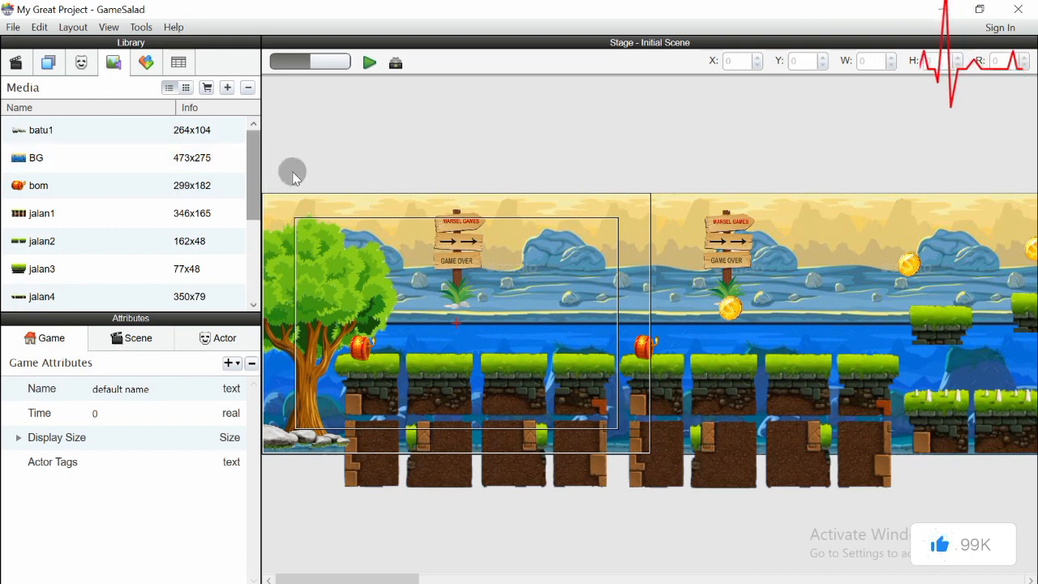
Try to move the imported Run (1) image to the beginning of the media list
left_click_drag(254, 167, 254, 239)
left_click(101, 297)
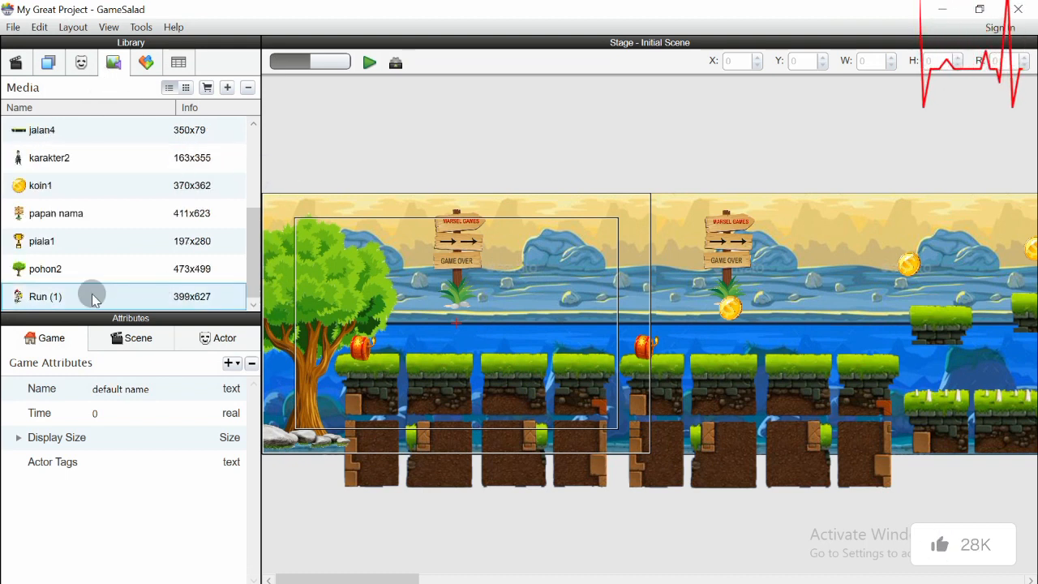
left_click(65, 298)
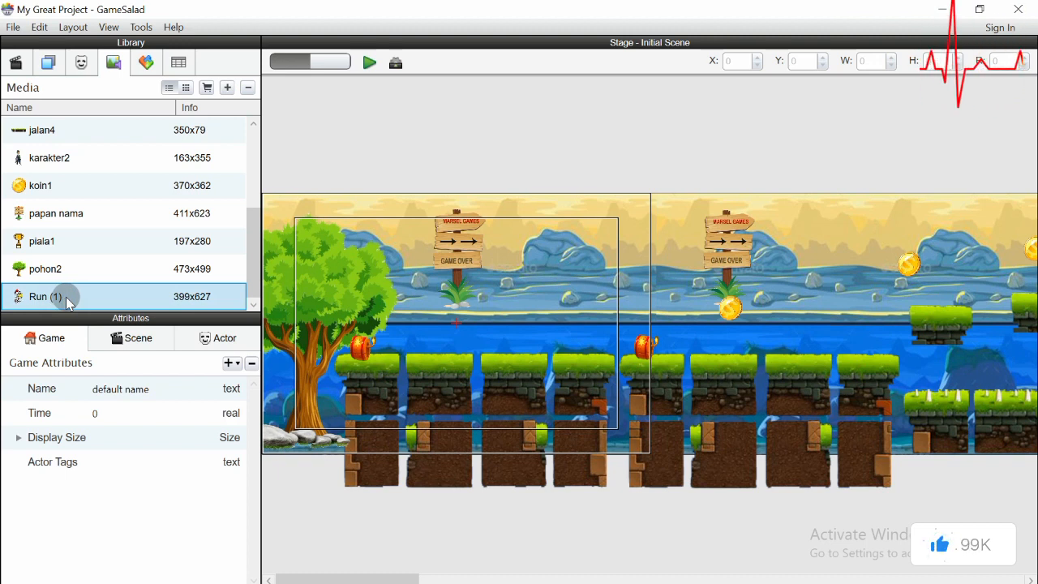
left_click_drag(67, 296, 81, 146)
scroll(112, 268, "up", 2)
scroll(112, 268, "down", 2)
scroll(112, 271, "up", 2)
scroll(112, 276, "down", 2)
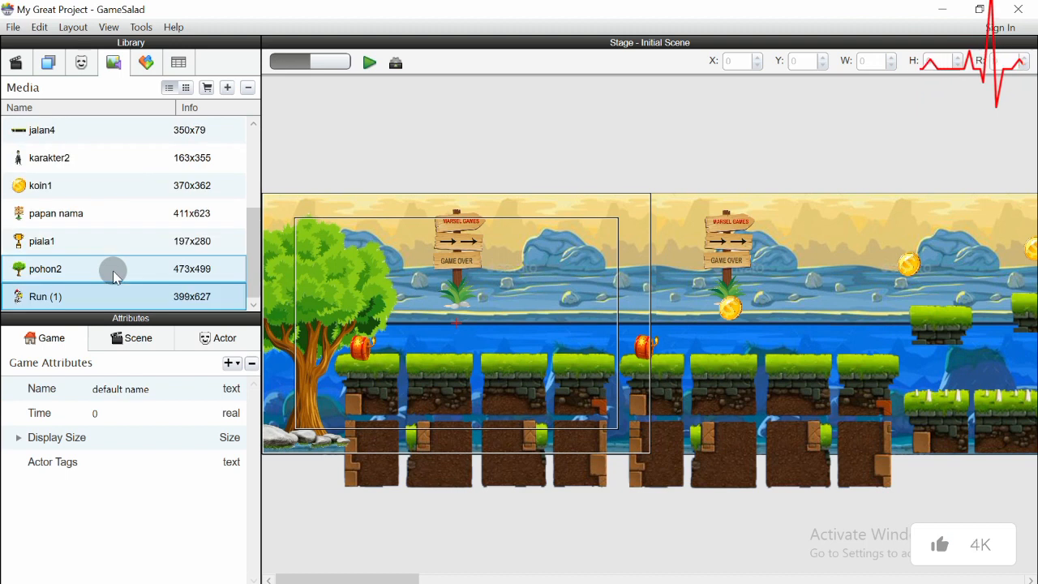
left_click(79, 63)
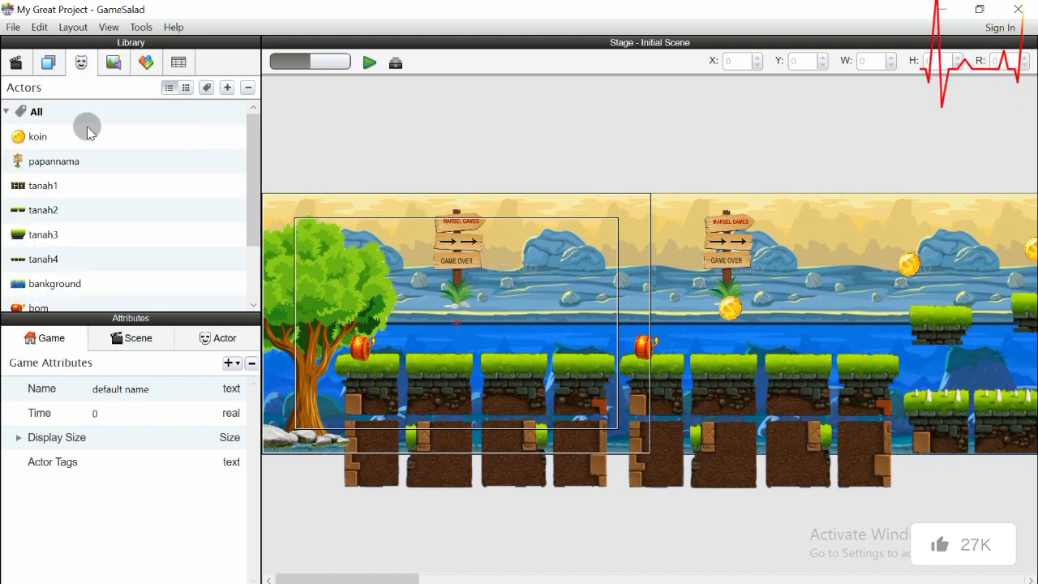
scroll(139, 148, "down", 1)
scroll(139, 146, "up", 1)
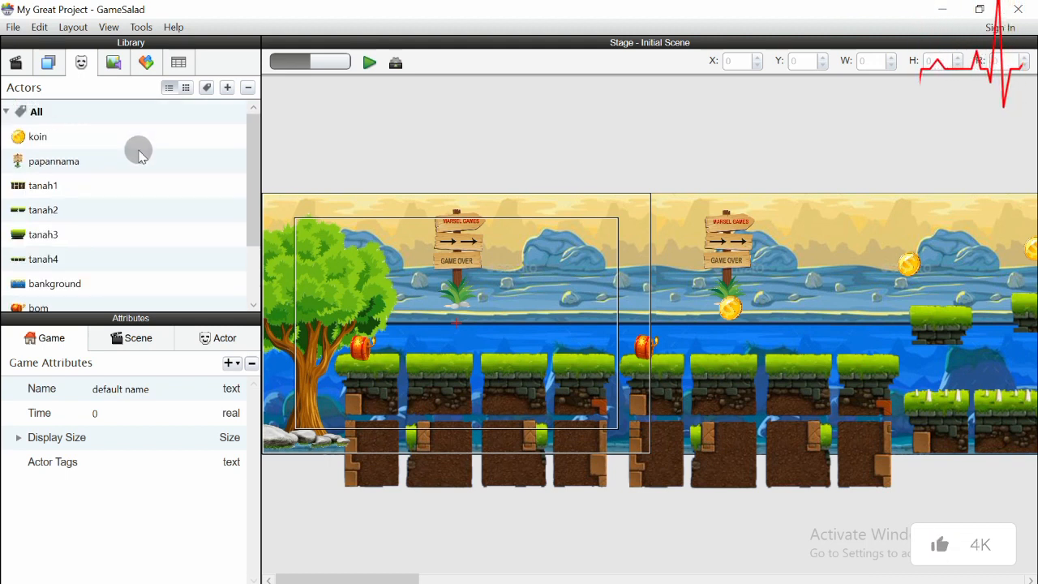
left_click(116, 67)
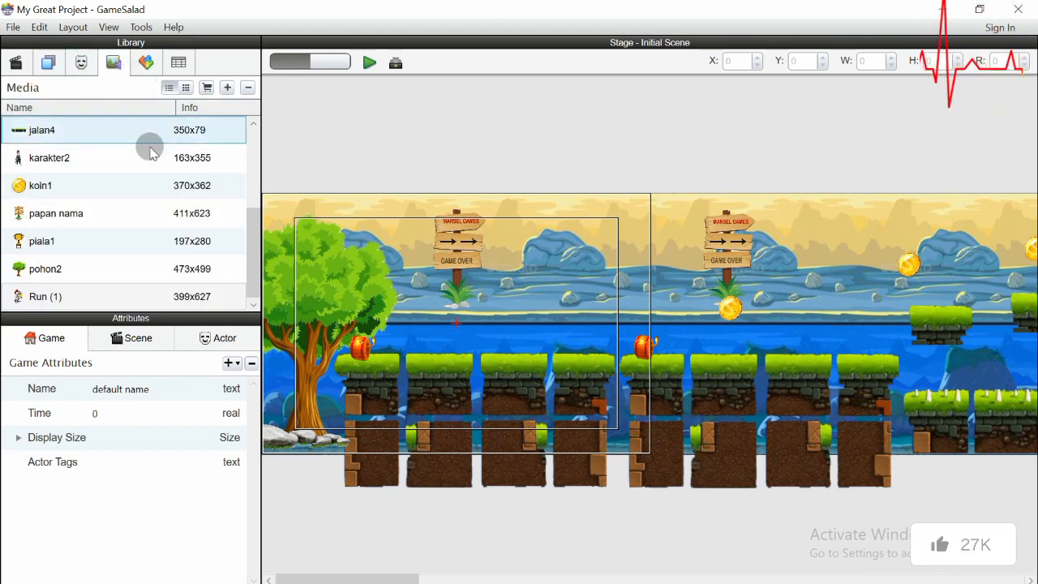
scroll(113, 207, "up", 3)
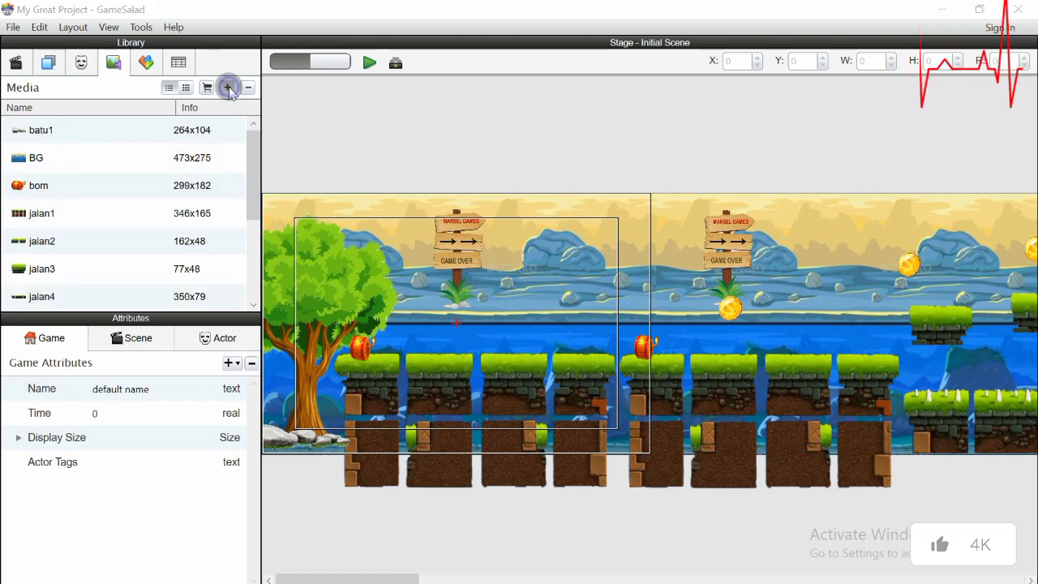
left_click(228, 88)
left_click(580, 385)
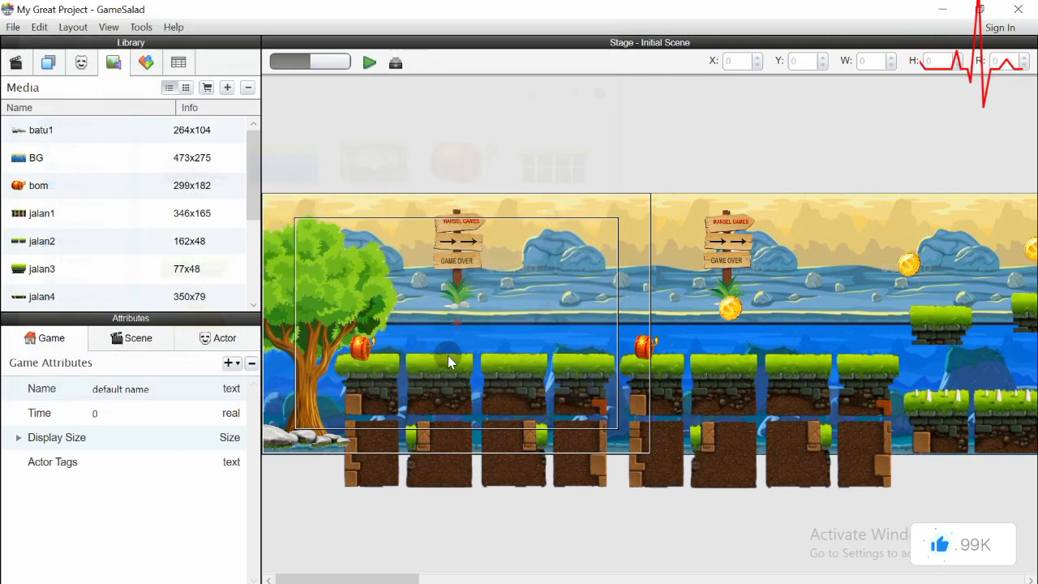
Create a new actor and name it karakter
left_click(81, 63)
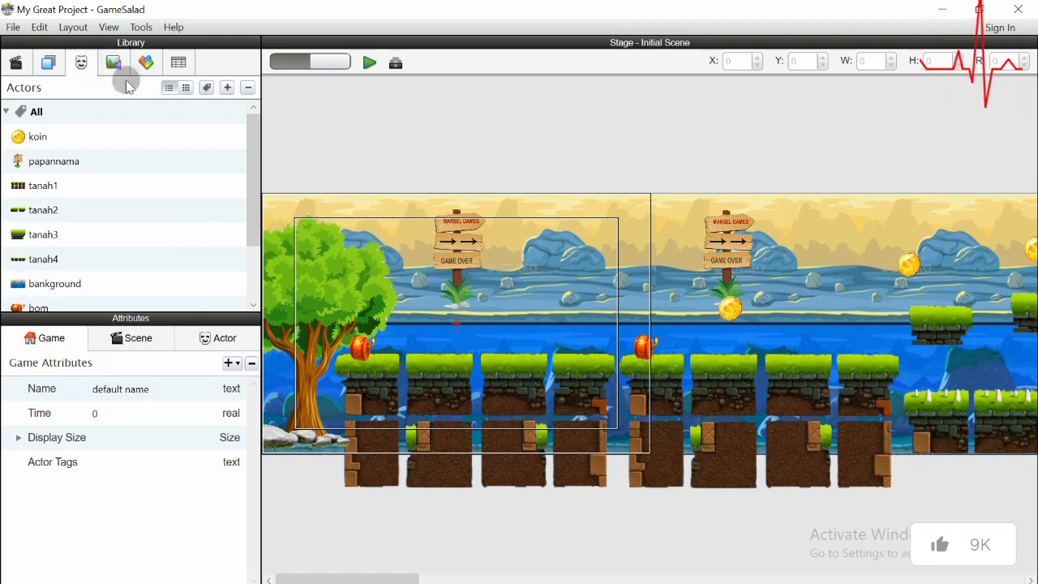
left_click(227, 87)
left_click(57, 300)
left_click(51, 300)
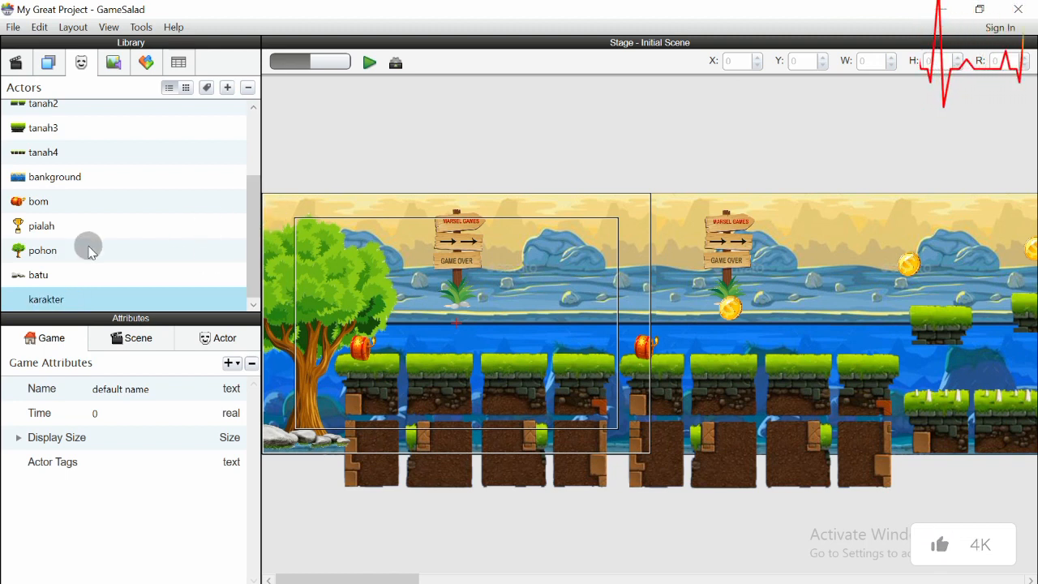
Assign the Run (1) image to the new karakter actor
left_click(113, 62)
scroll(138, 214, "down", 3)
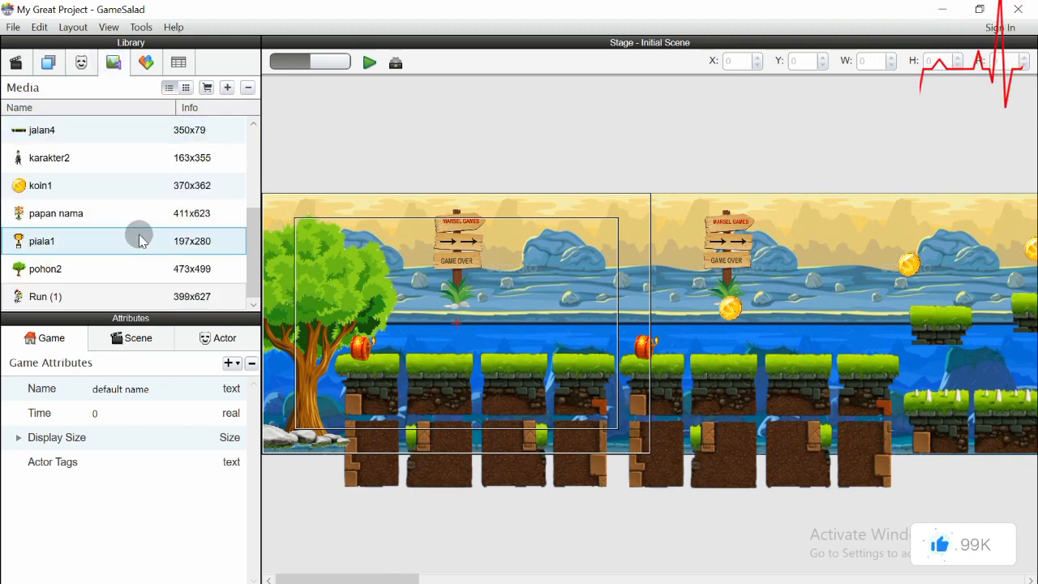
left_click_drag(75, 296, 134, 438)
left_click(209, 339)
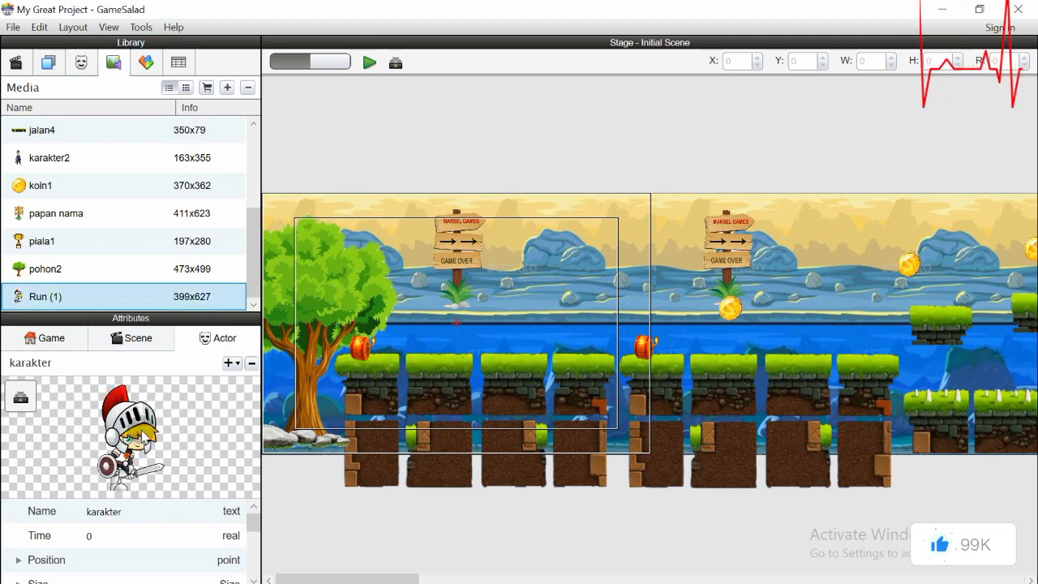
Reorder the actor list so that karakter comes first, before koin
left_click(81, 65)
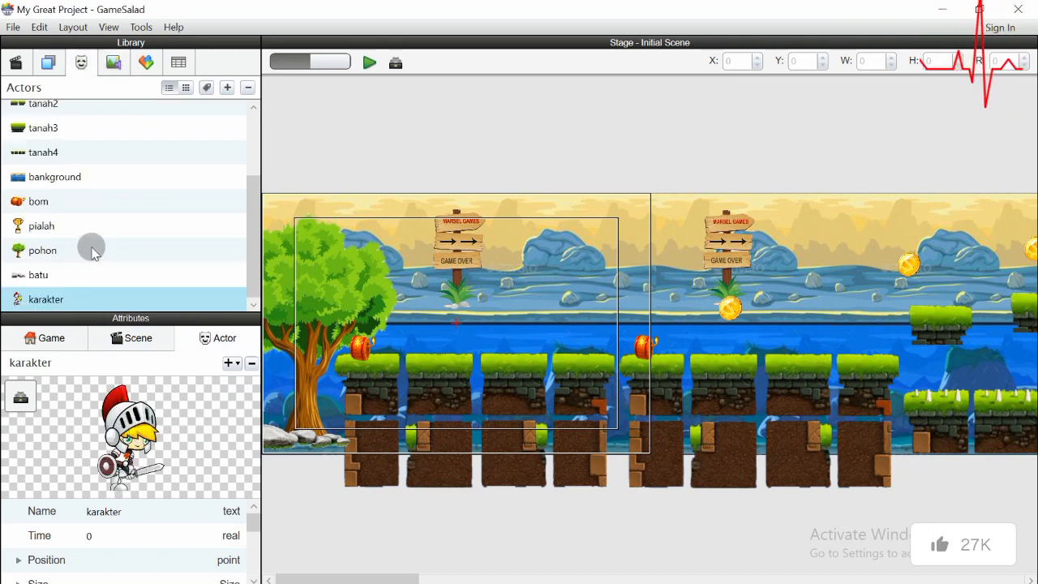
left_click_drag(63, 303, 130, 209)
left_click_drag(61, 209, 57, 113)
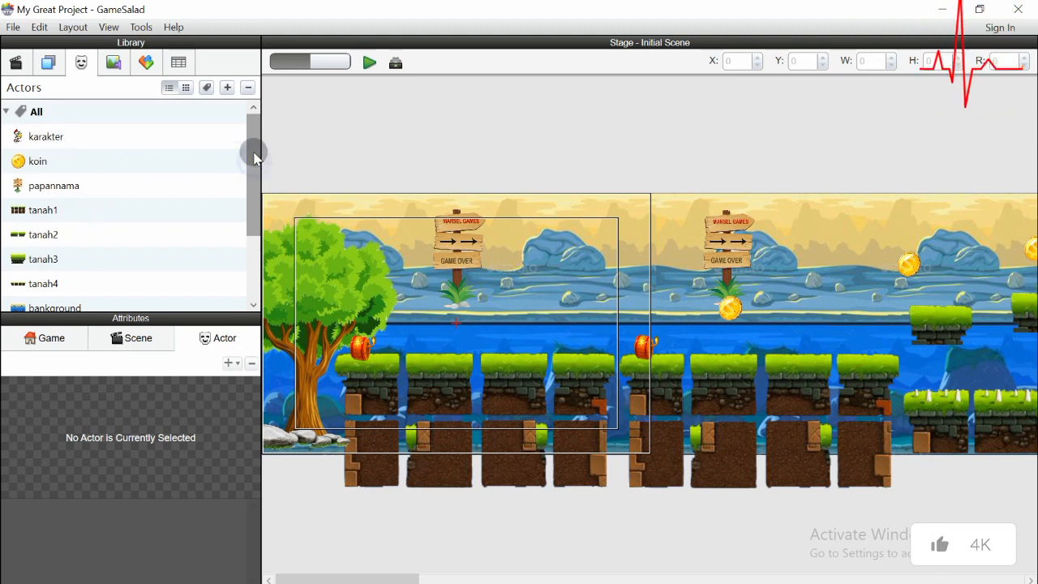
left_click(94, 139)
left_click(383, 517)
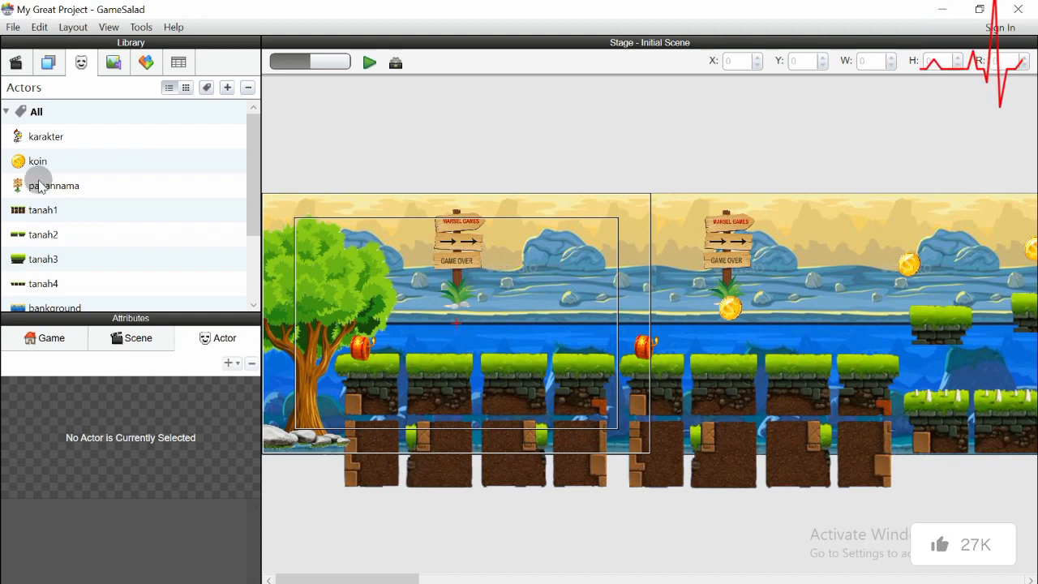
Place karakter in the Initial Scene, shrink it to about the signpost's height and position it between the tree and the first signpost
left_click(41, 136)
left_click_drag(40, 135, 439, 322)
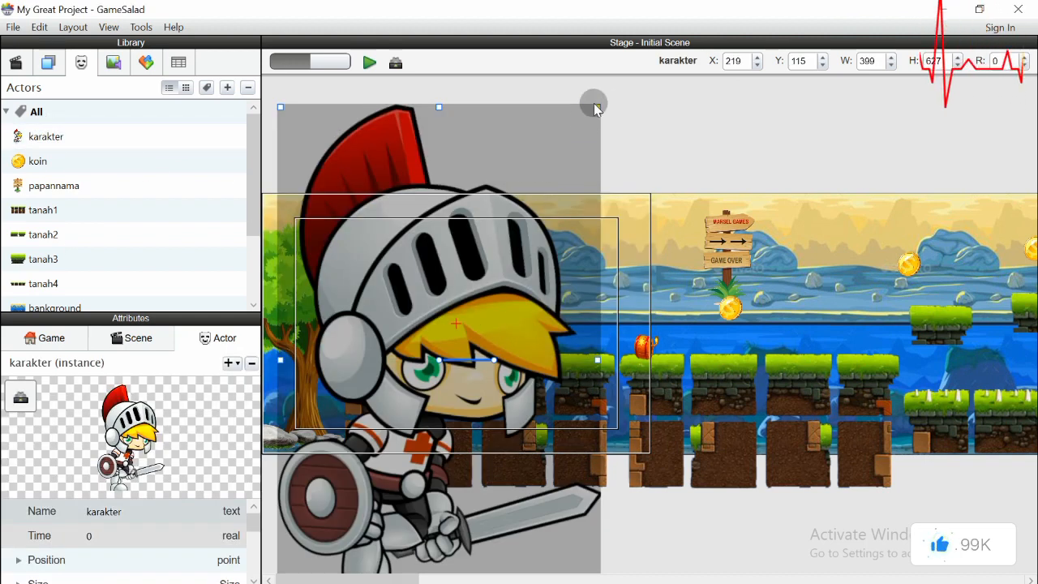
left_click_drag(595, 106, 434, 243)
left_click_drag(411, 285, 448, 246)
left_click_drag(428, 283, 432, 281)
left_click(438, 167)
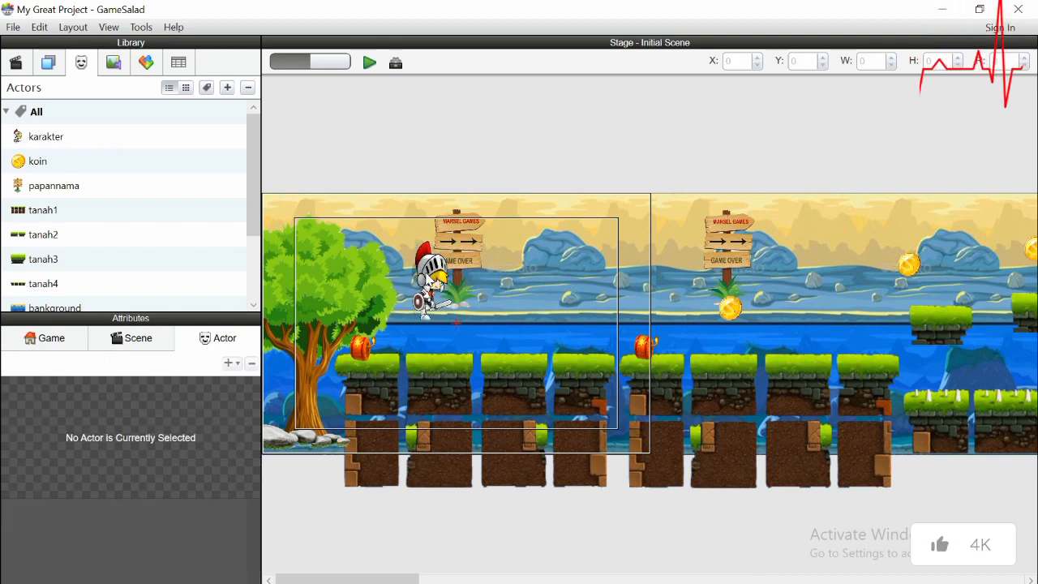
Preview the scene at 200% to check the new character, and return to the editor
left_click(369, 63)
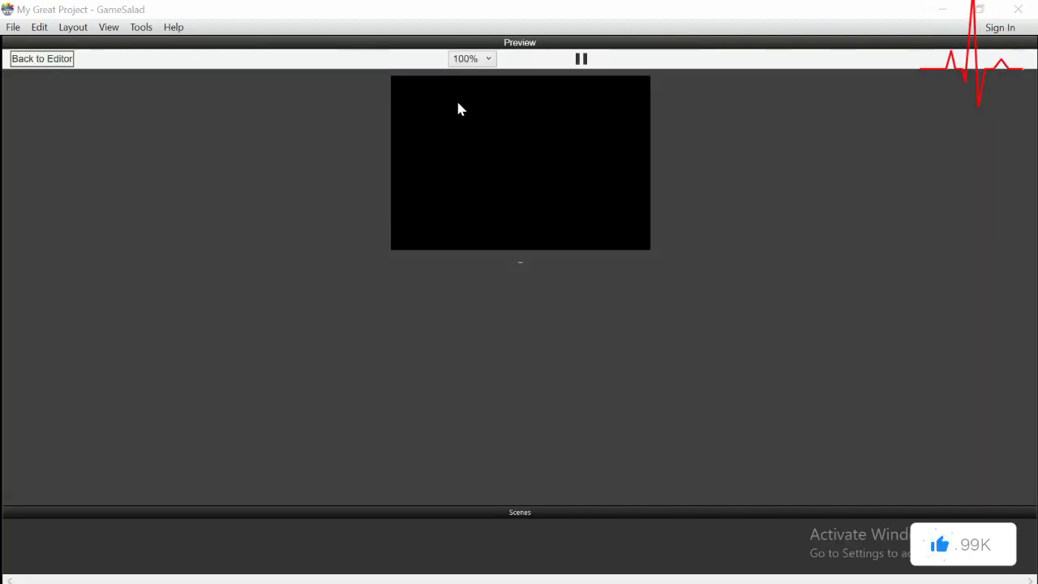
left_click(496, 58)
left_click(468, 86)
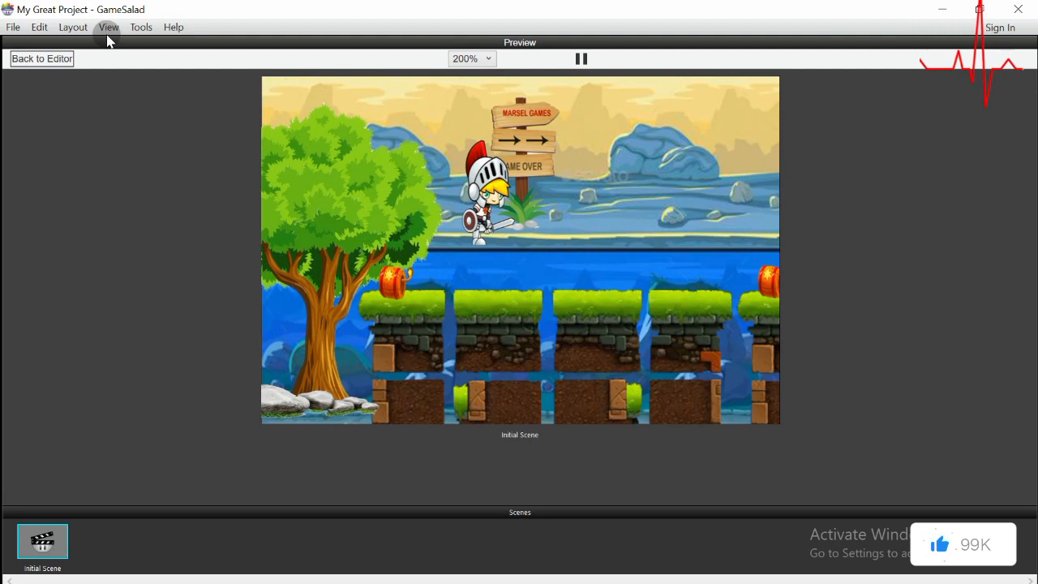
left_click(41, 59)
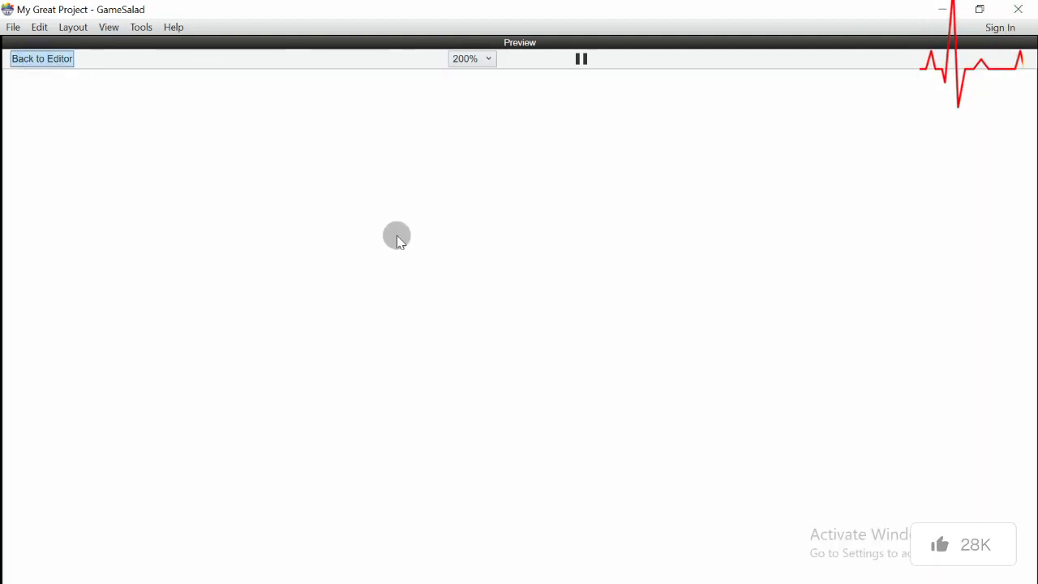
Enlarge the stage area and open the karakter prototype's rules for editing
left_click_drag(415, 123, 456, 124)
scroll(452, 277, "up", 2)
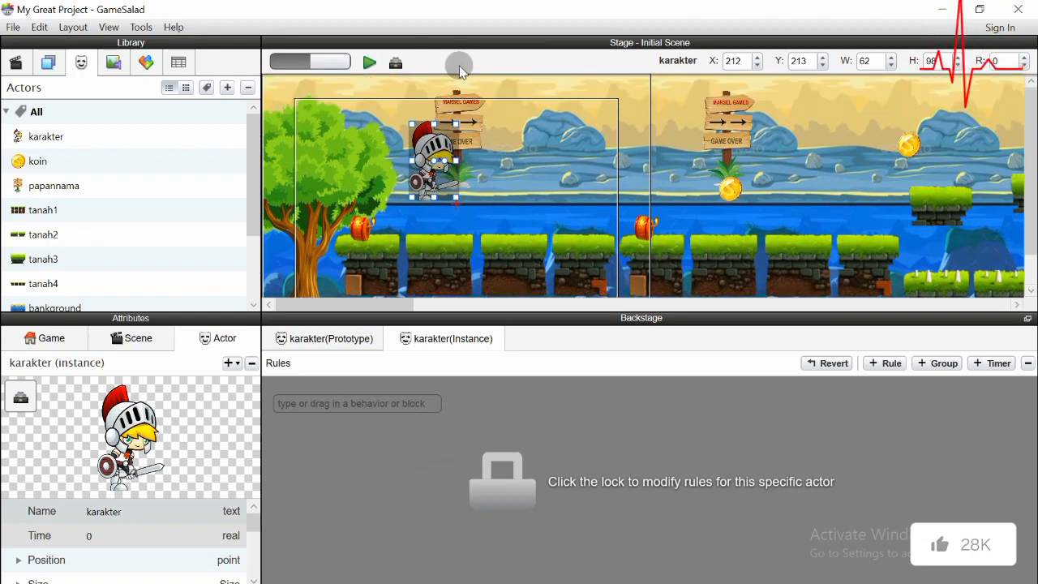
left_click_drag(481, 315, 480, 415)
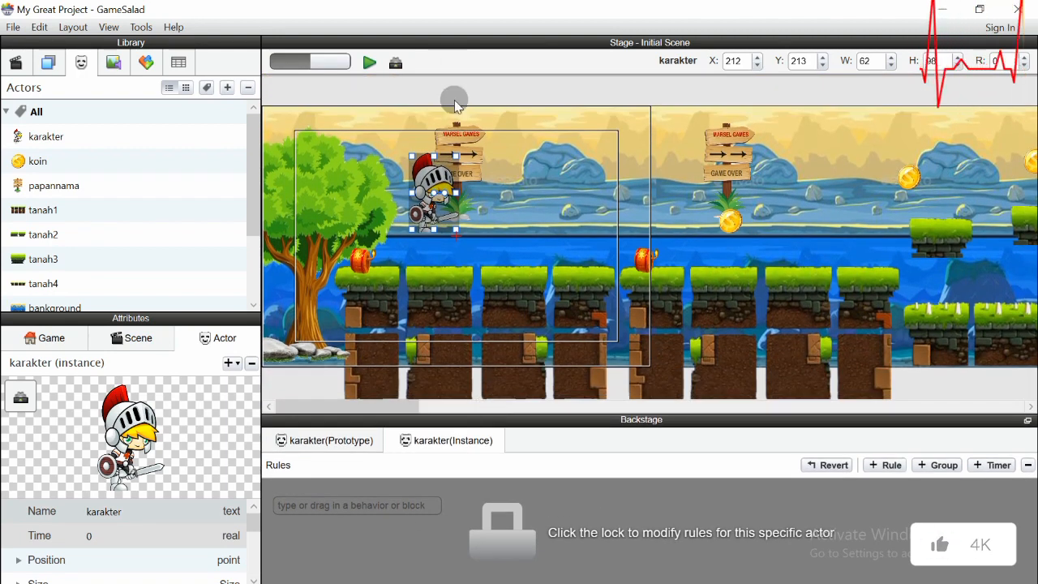
left_click(455, 104)
left_click(81, 137)
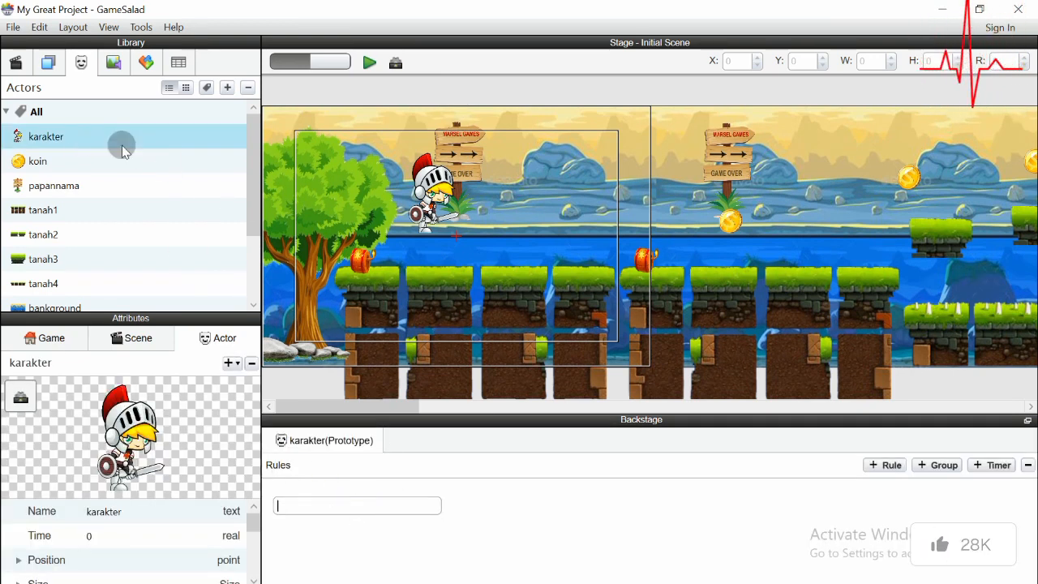
Add an Accelerate behavior to the karakter prototype's rules and enlarge the rules area to show the whole behavior
left_click(146, 62)
left_click(251, 190)
left_click(253, 190)
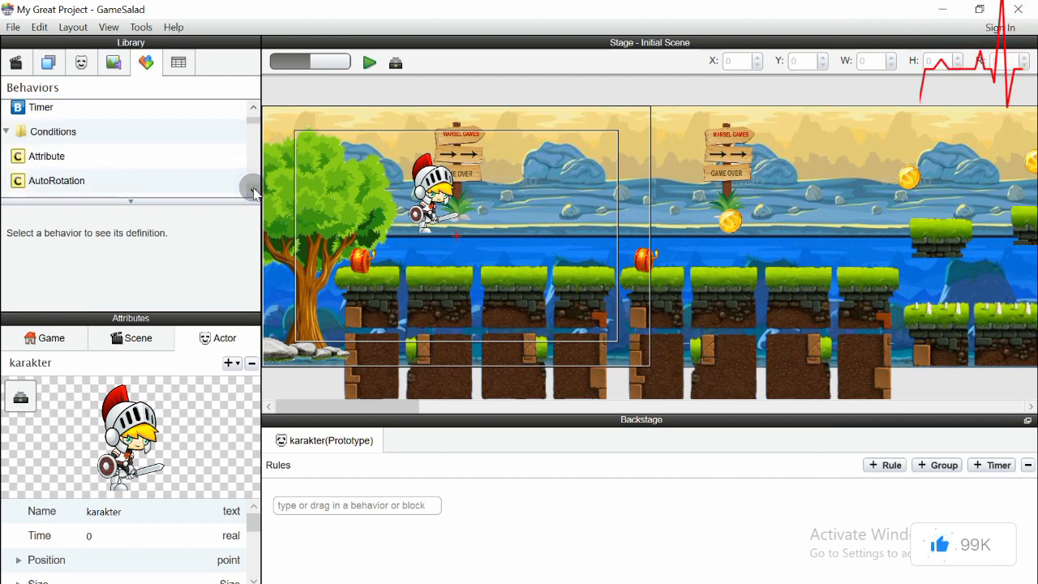
left_click(253, 190)
left_click(253, 190)
left_click(253, 190)
left_click(253, 190)
left_click(253, 189)
left_click(253, 190)
left_click(253, 190)
scroll(123, 173, "down", 1)
left_click(72, 181)
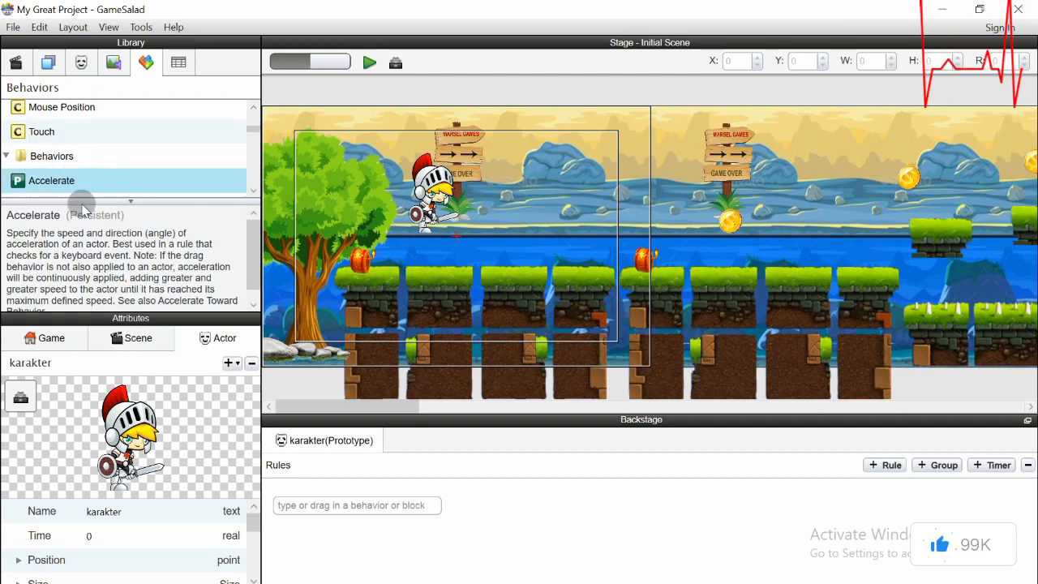
left_click_drag(79, 186, 318, 493)
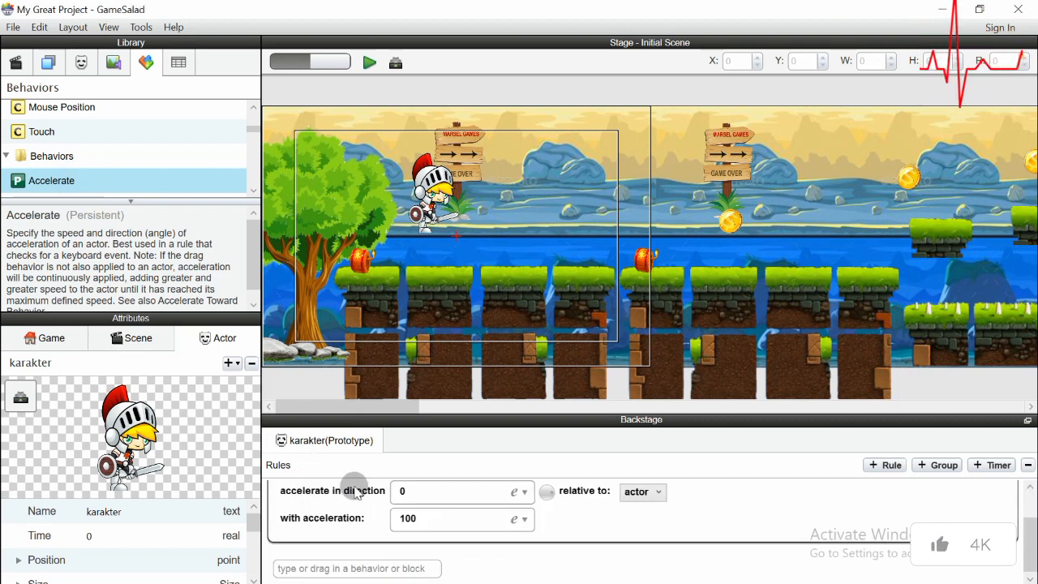
left_click_drag(458, 417, 448, 262)
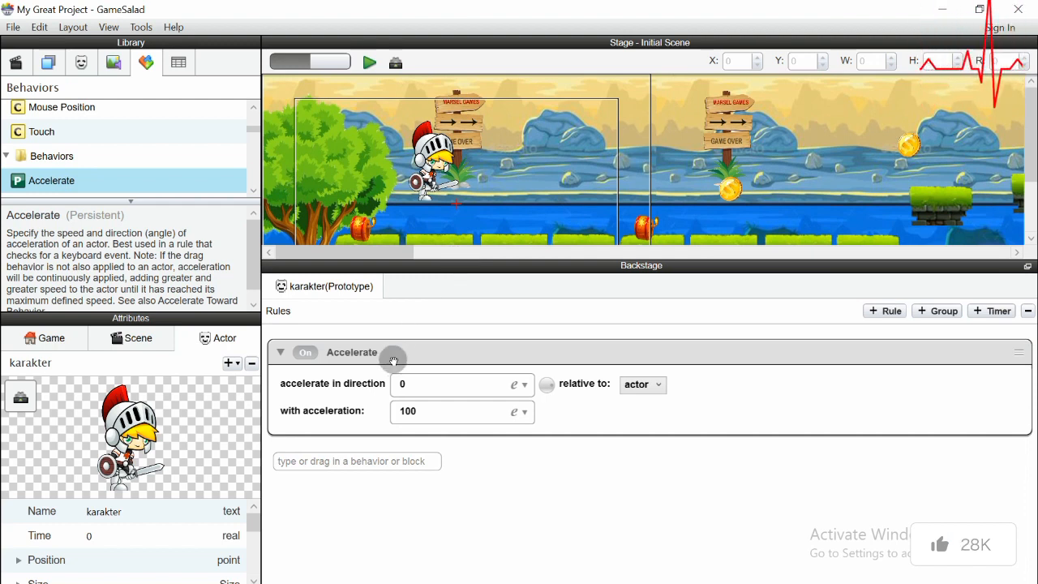
left_click(504, 508)
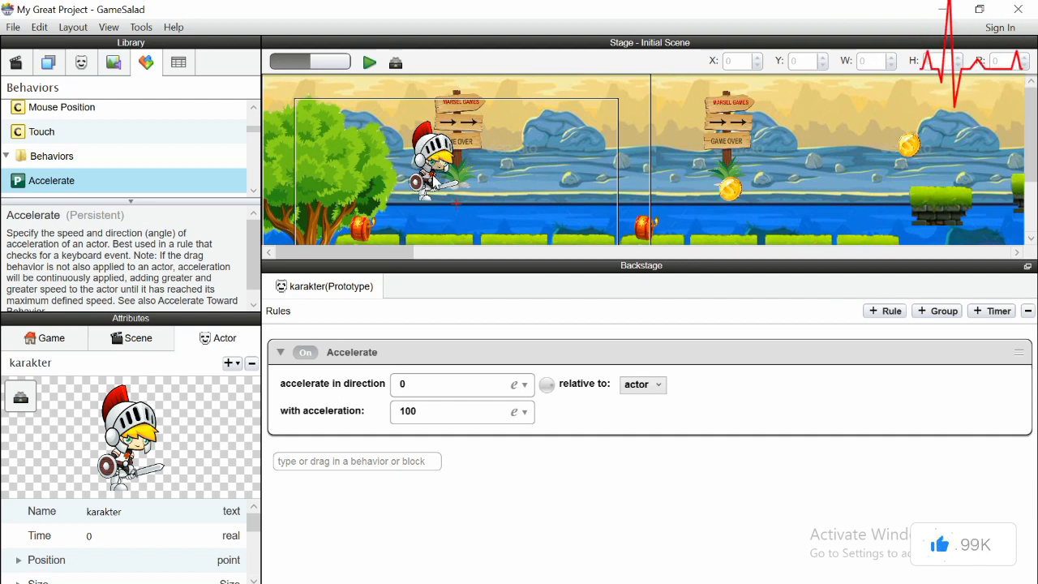
Move the knight in the scene slightly up to X 210, Y 225 and unlock the rules of this karakter instance
left_click(436, 174)
left_click_drag(435, 157, 435, 148)
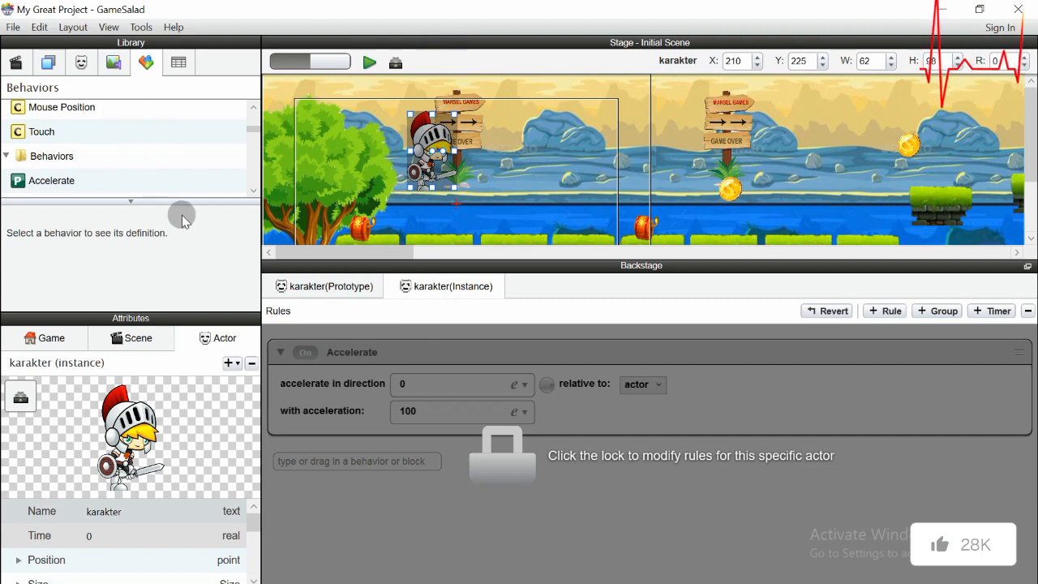
left_click(511, 465)
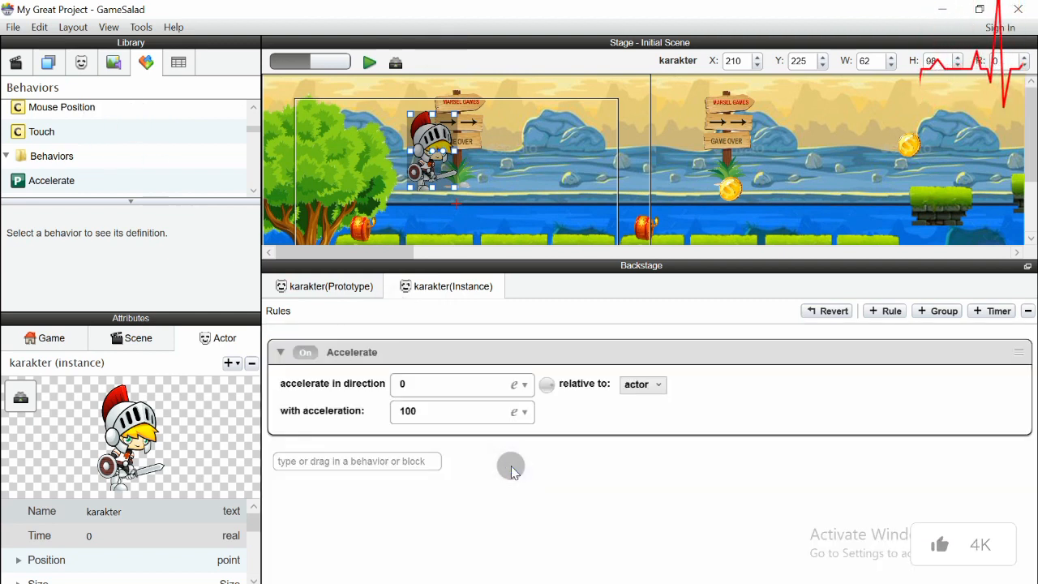
Set the direction of the karakter instance's Accelerate behavior to 270
left_click(422, 386)
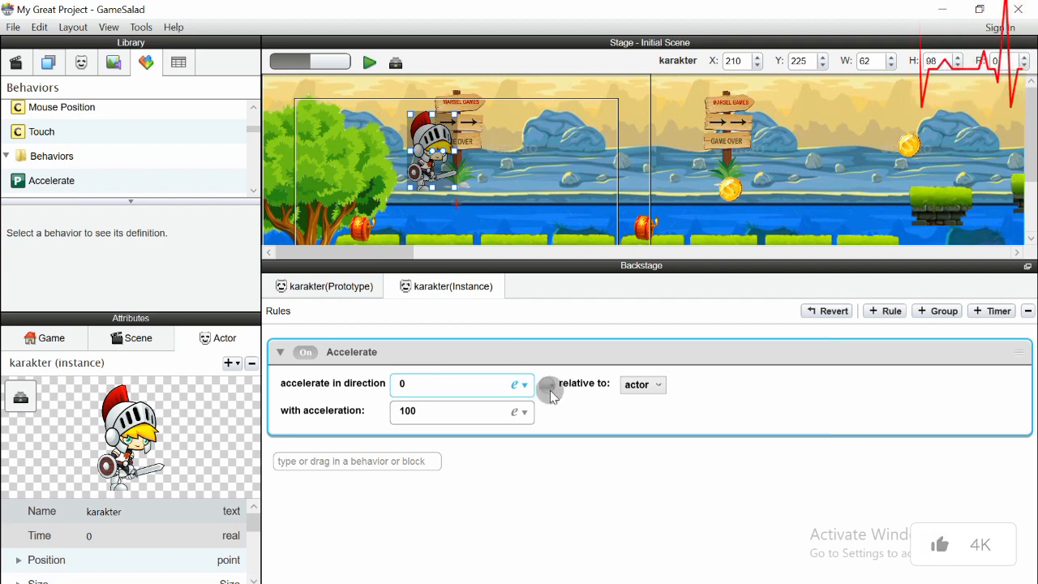
mouse_move(552, 387)
left_mouse_down()
mouse_move(563, 385)
mouse_move(553, 387)
left_mouse_up()
left_click(481, 383)
left_click(416, 383)
left_click_drag(446, 384, 364, 393)
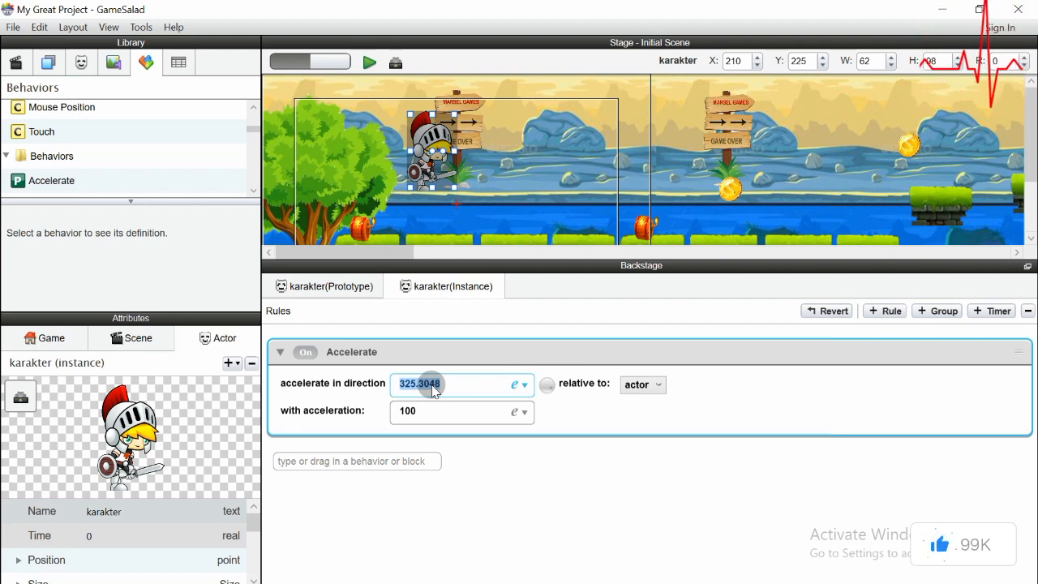
type("70")
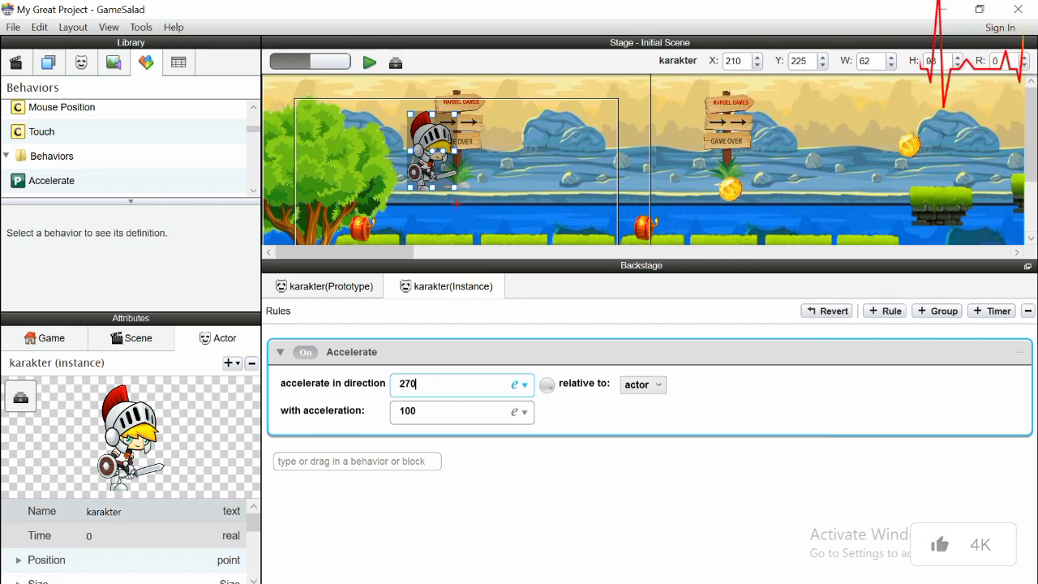
Set the karakter instance's acceleration to 300 and make its direction relative to the scene
left_click(424, 412)
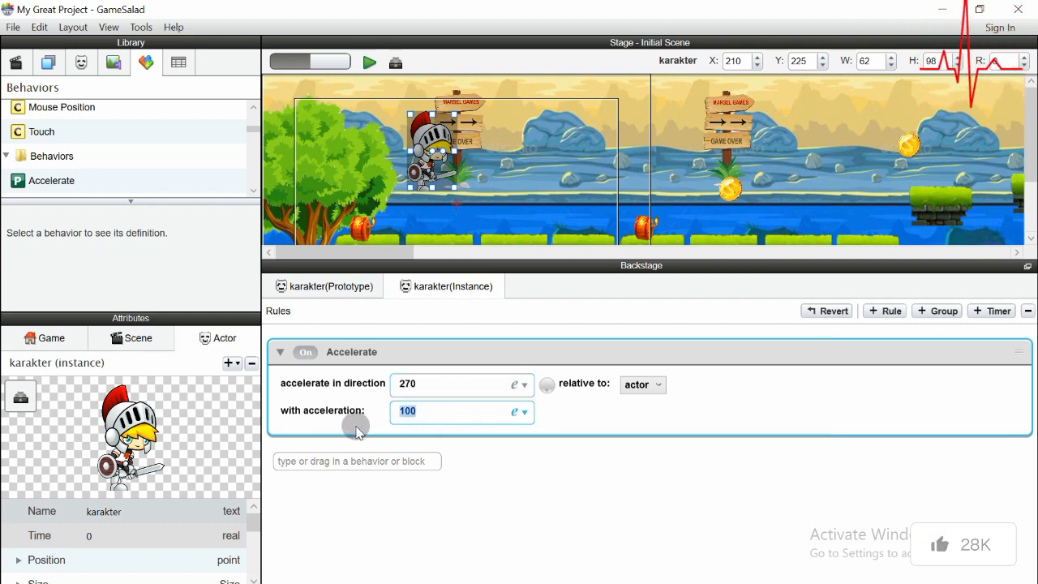
type("300")
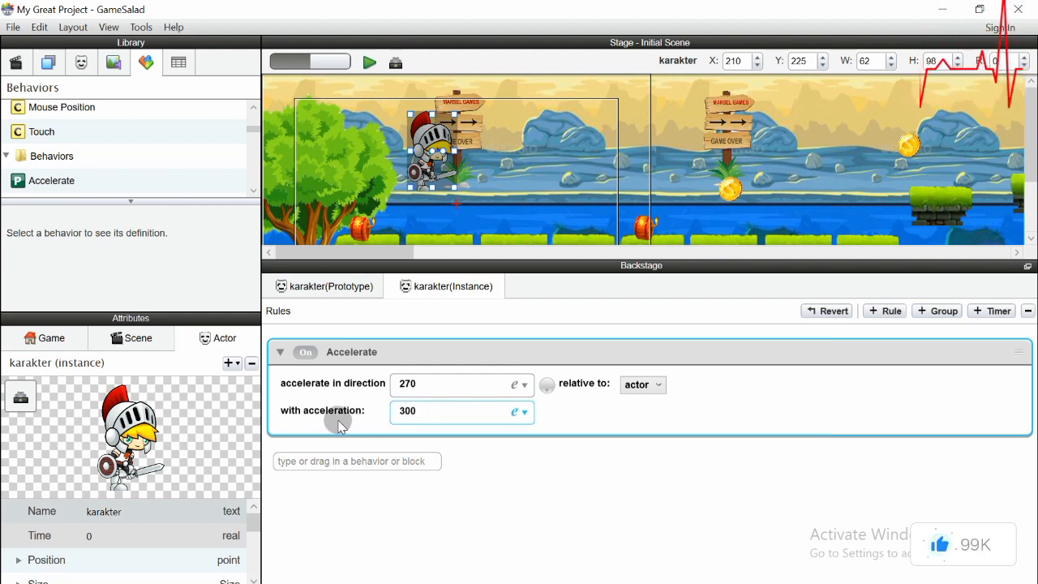
left_click(660, 386)
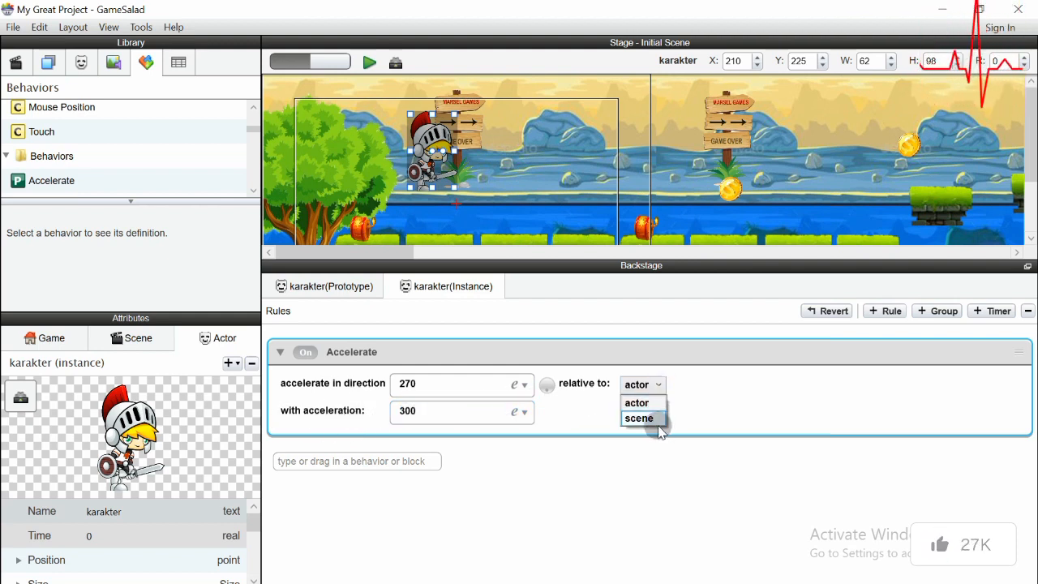
left_click(646, 418)
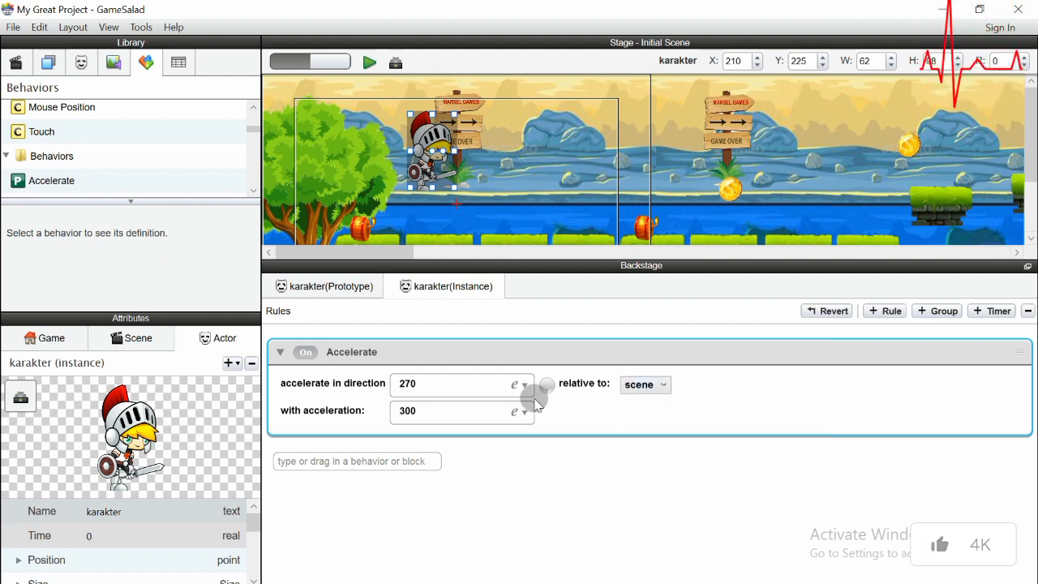
Preview the scene twice to check how the knight moves under the acceleration, returning to the editor each time
left_click(370, 65)
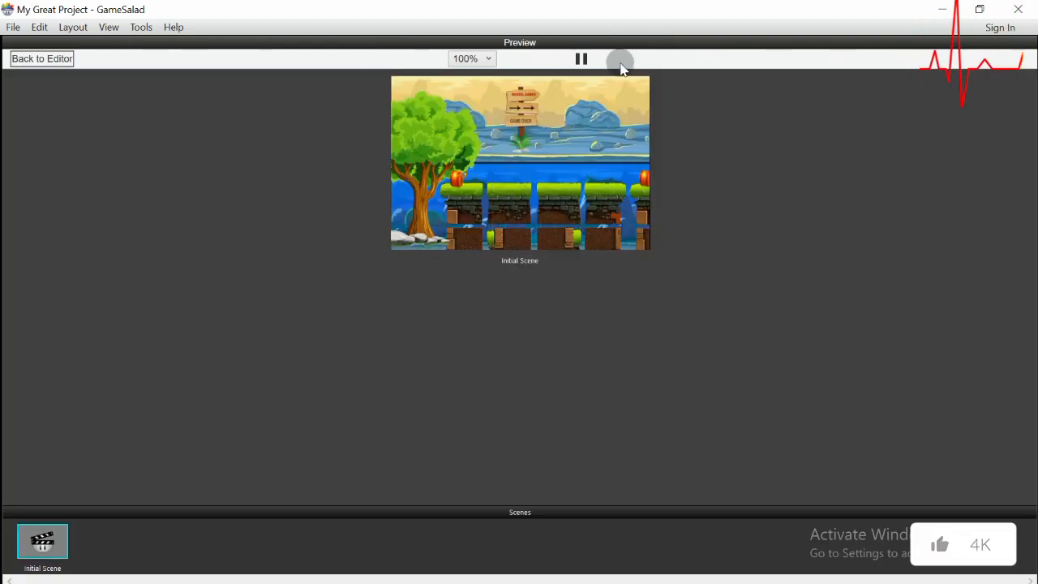
left_click(54, 58)
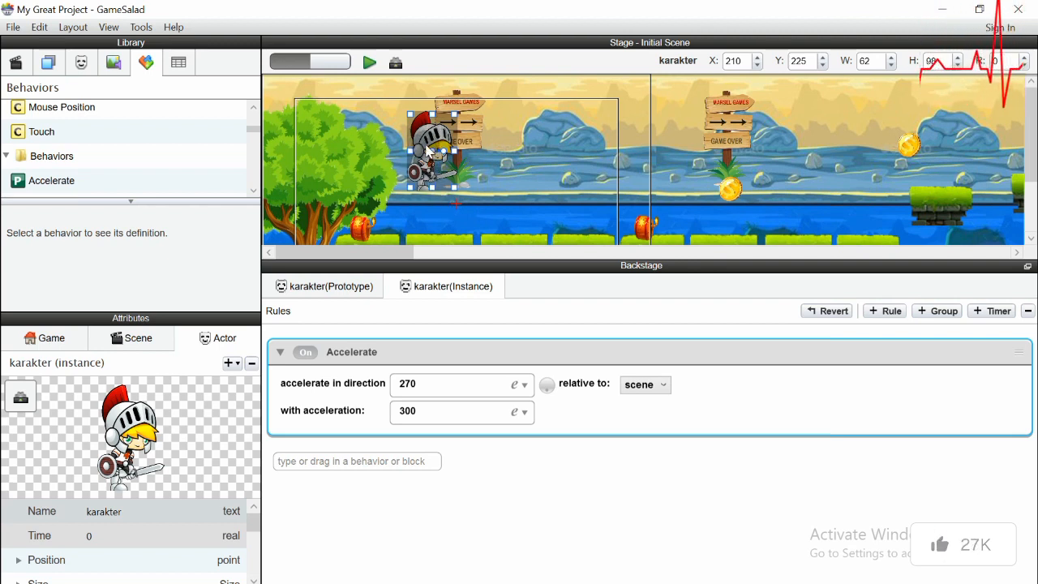
left_click_drag(433, 387, 406, 410)
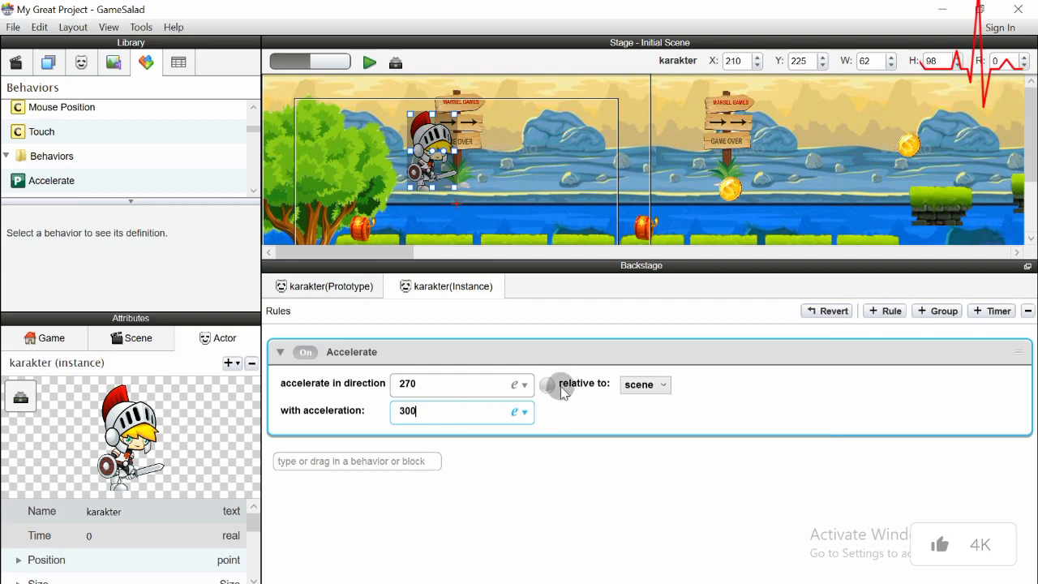
left_click(368, 62)
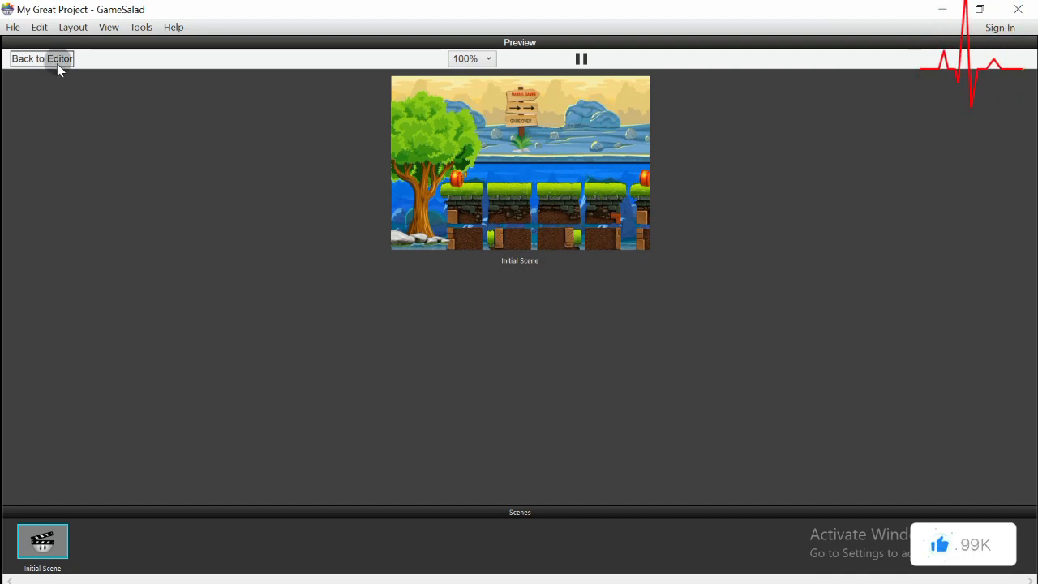
left_click(36, 58)
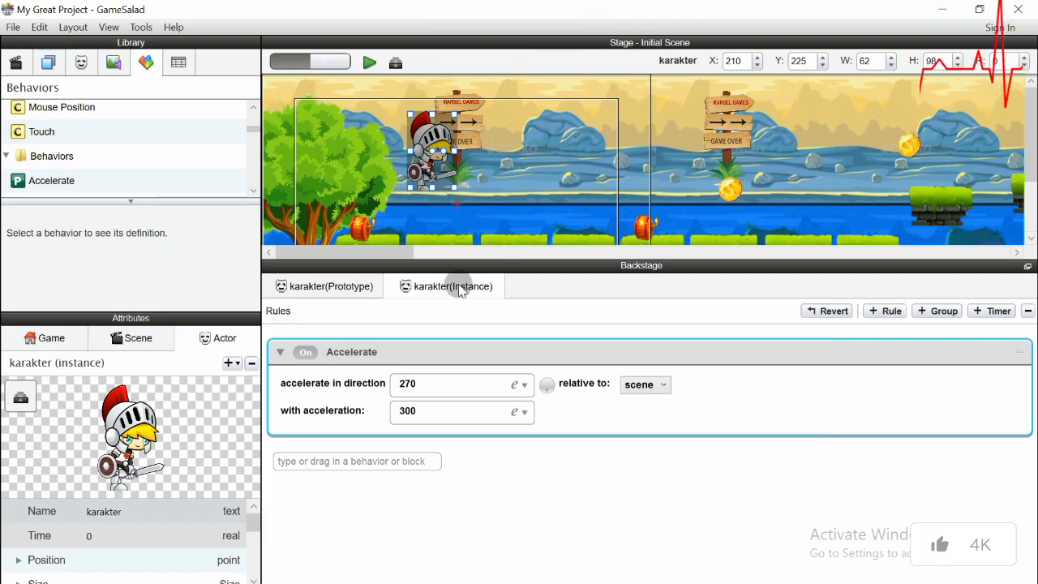
left_click(585, 523)
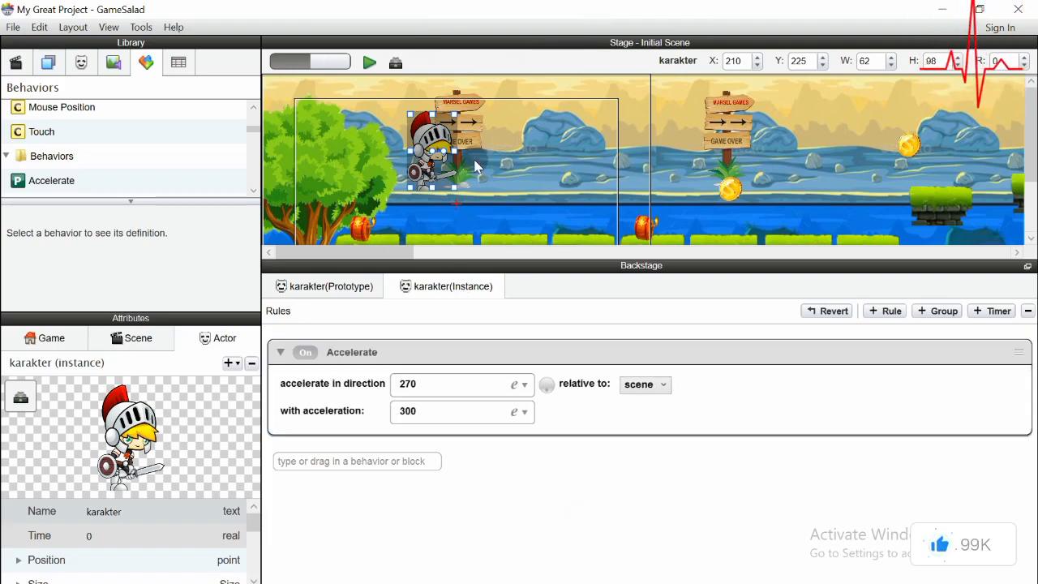
Find the Collide behavior and add it to the karakter instance's rules below Accelerate
mouse_move(1030, 155)
left_mouse_down()
mouse_move(1031, 180)
mouse_move(1032, 169)
left_mouse_up()
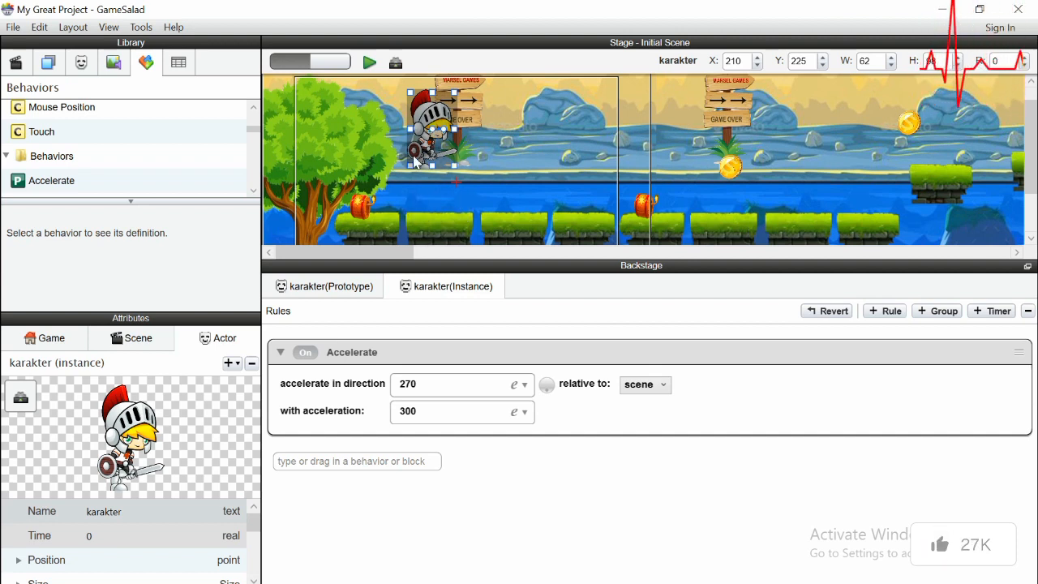
left_click(425, 321)
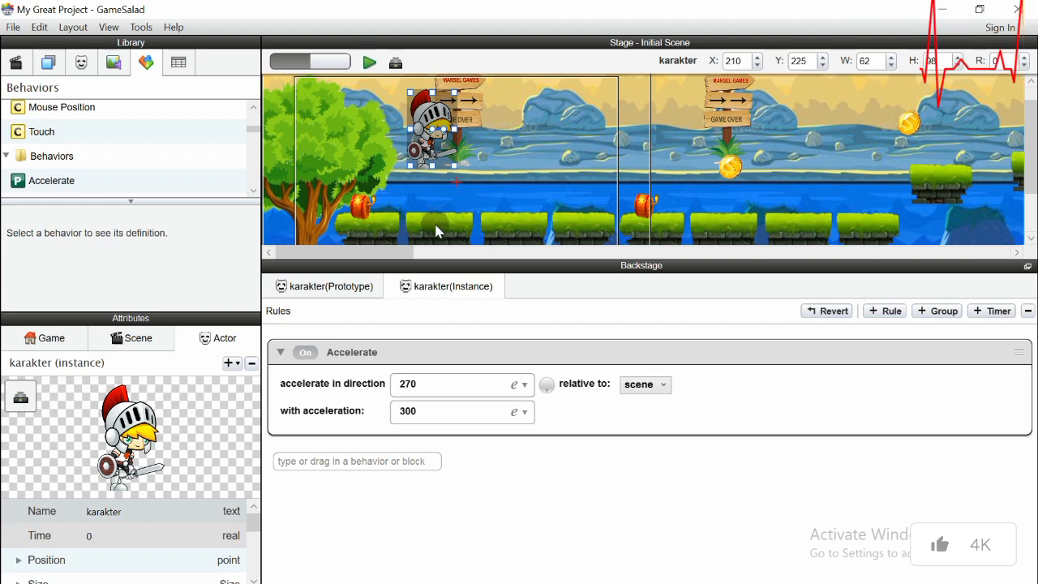
left_click(314, 459)
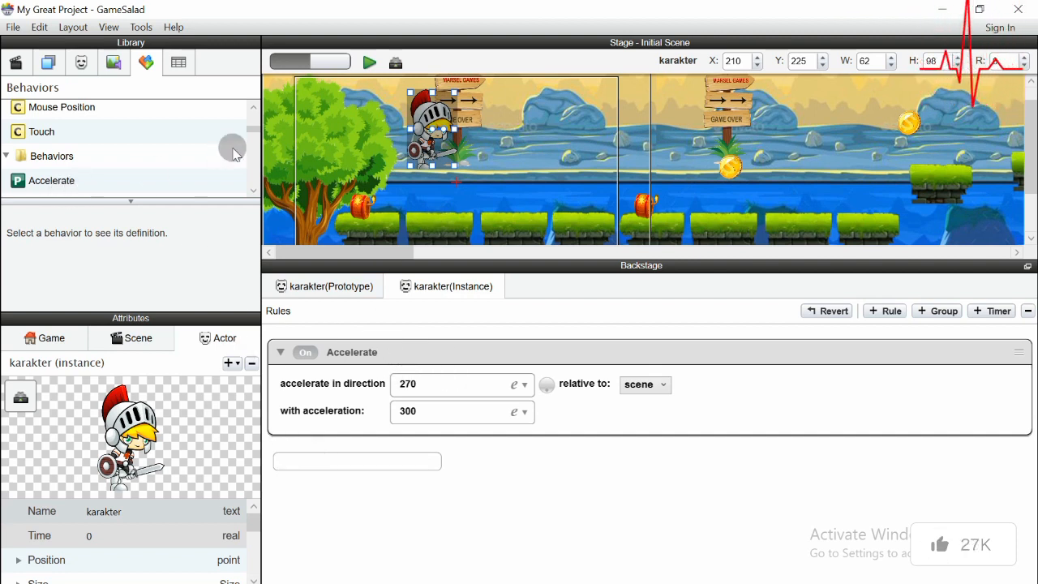
left_click(254, 191)
left_click(255, 191)
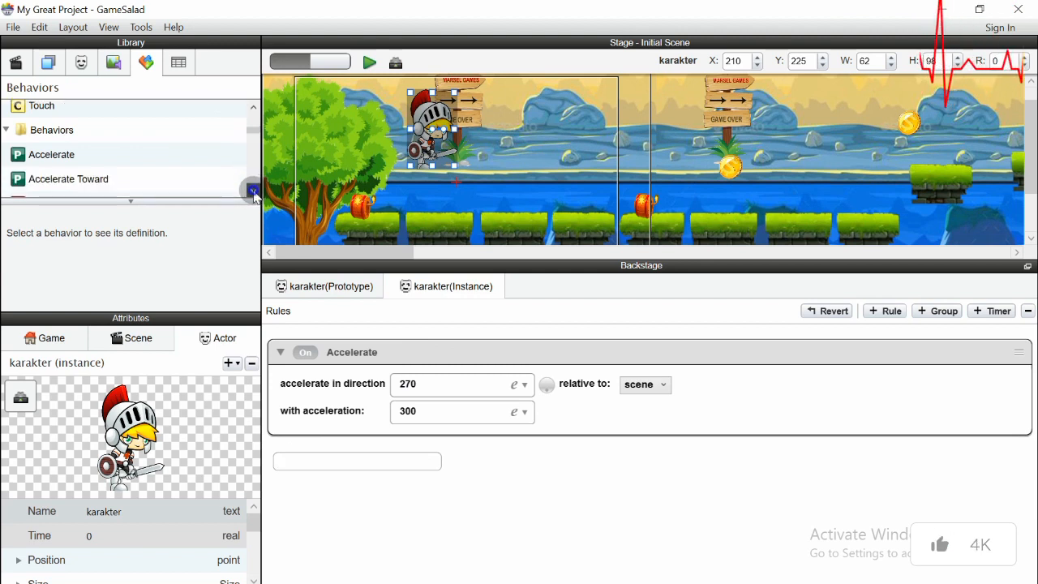
left_click(255, 193)
scroll(121, 165, "down", 5)
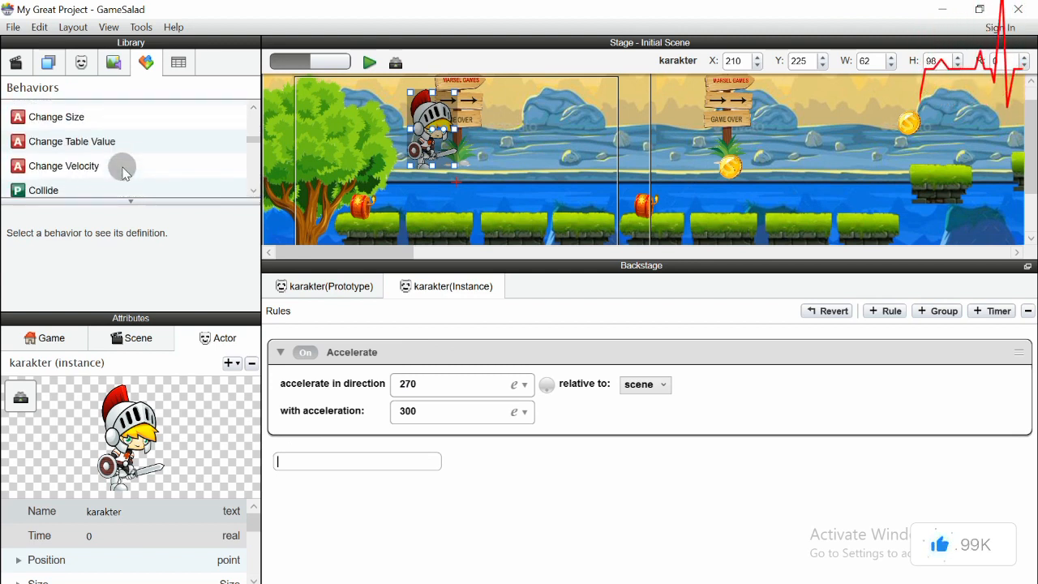
left_click(47, 187)
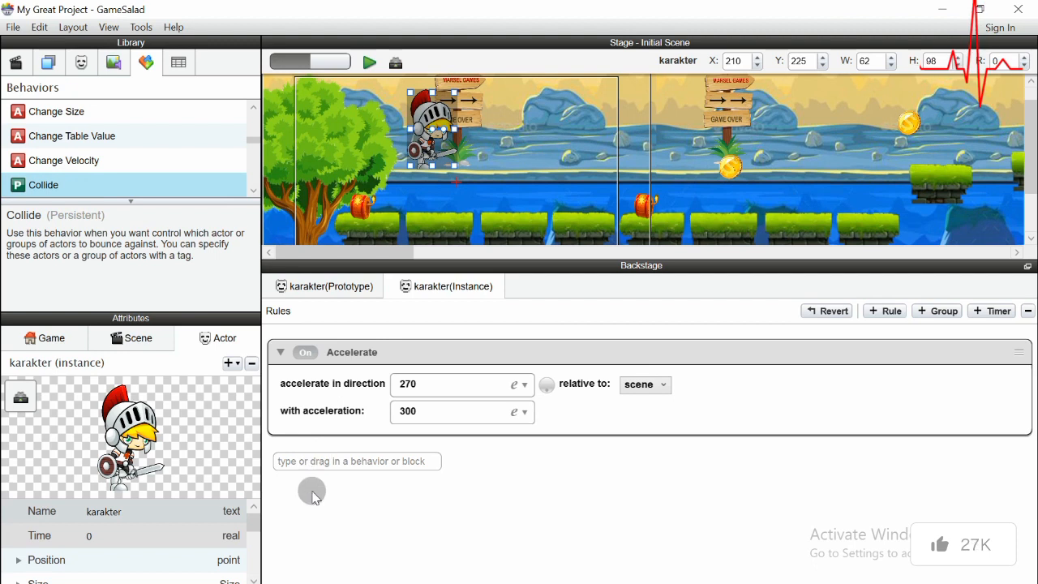
left_click(296, 462)
type("collide")
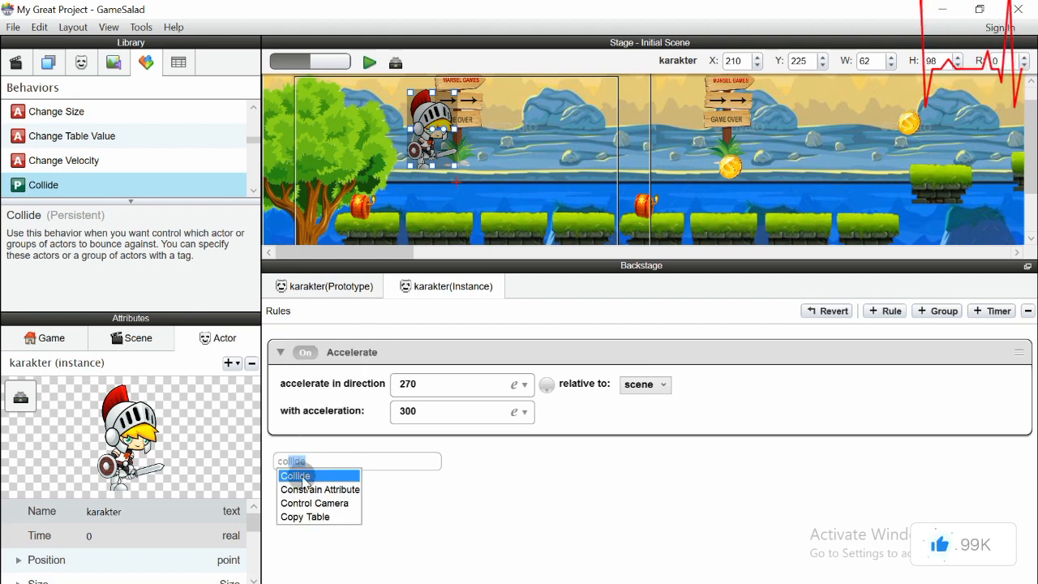
left_click(302, 477)
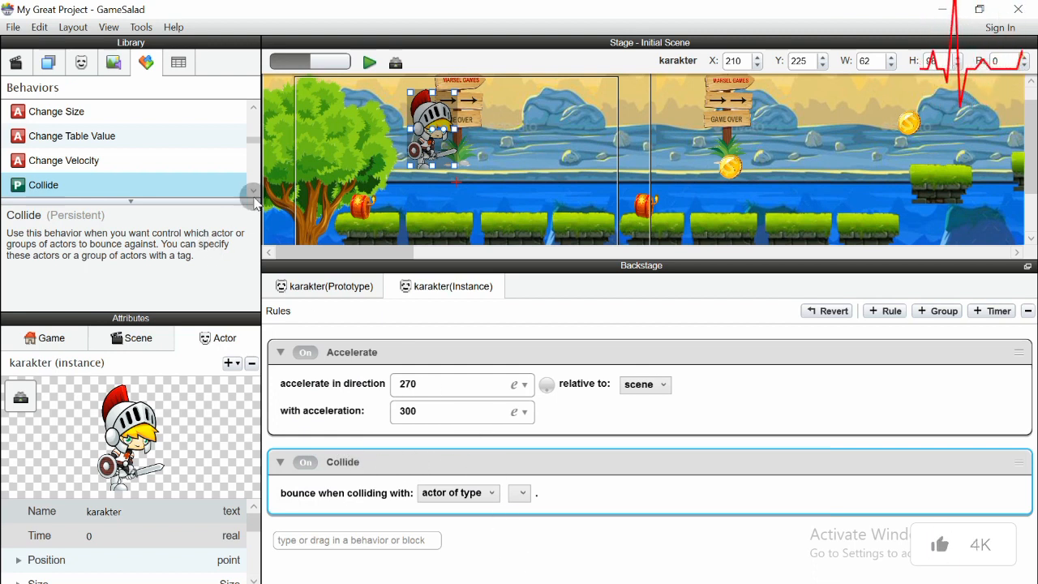
Examine the jalan1 to jalan4 images in the media library and the matching ground platforms in the scene
left_click(81, 64)
left_click(114, 65)
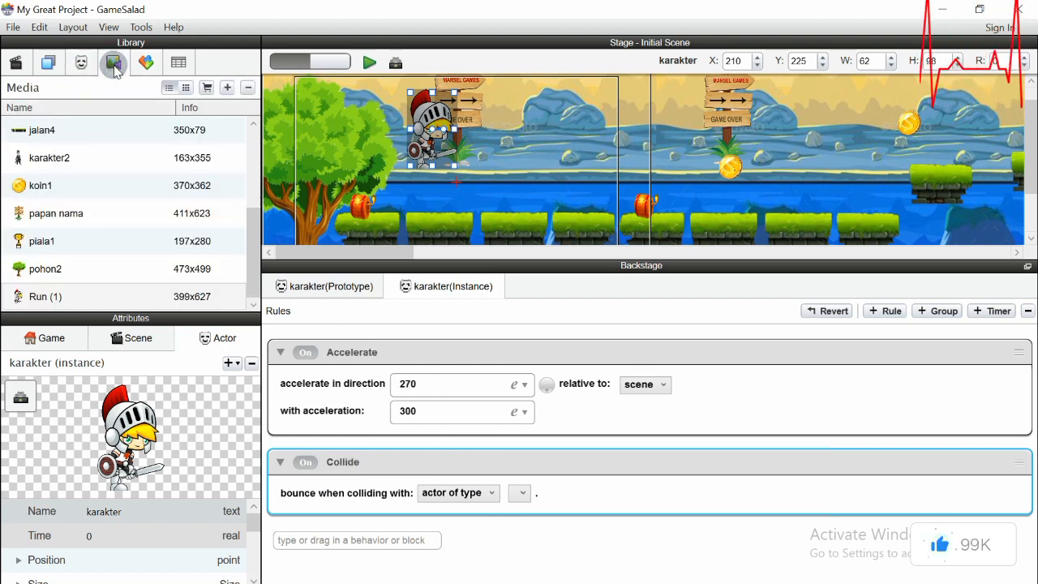
left_click_drag(249, 238, 251, 196)
left_click(61, 159)
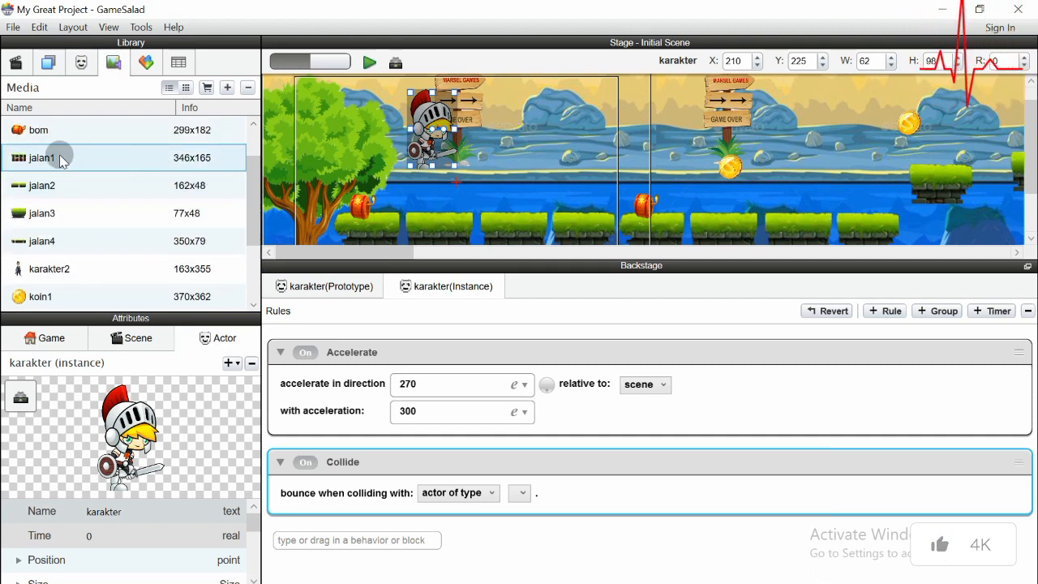
left_click(45, 190)
left_click(37, 214)
left_click(27, 240)
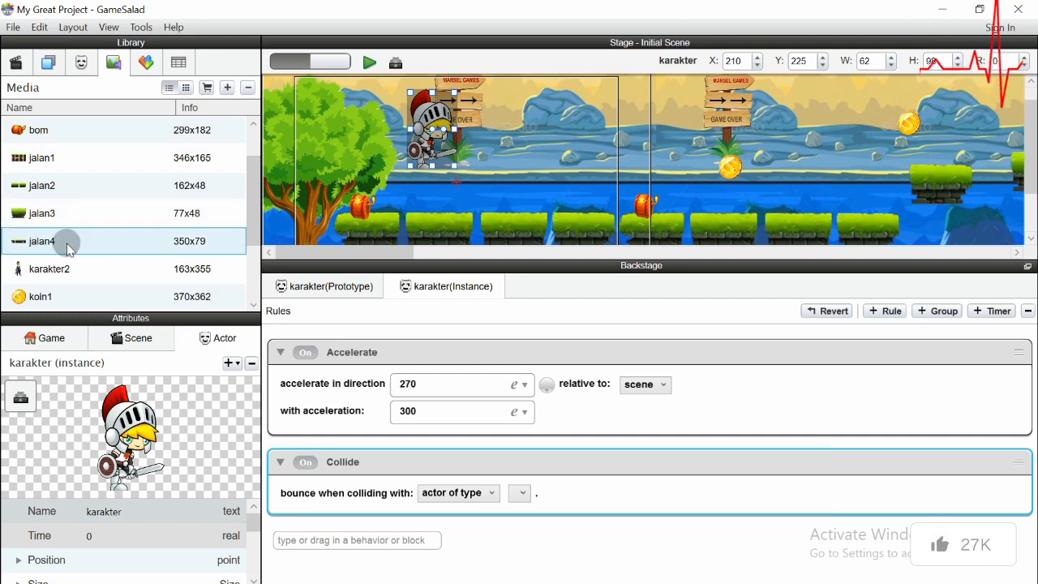
scroll(809, 176, "down", 2)
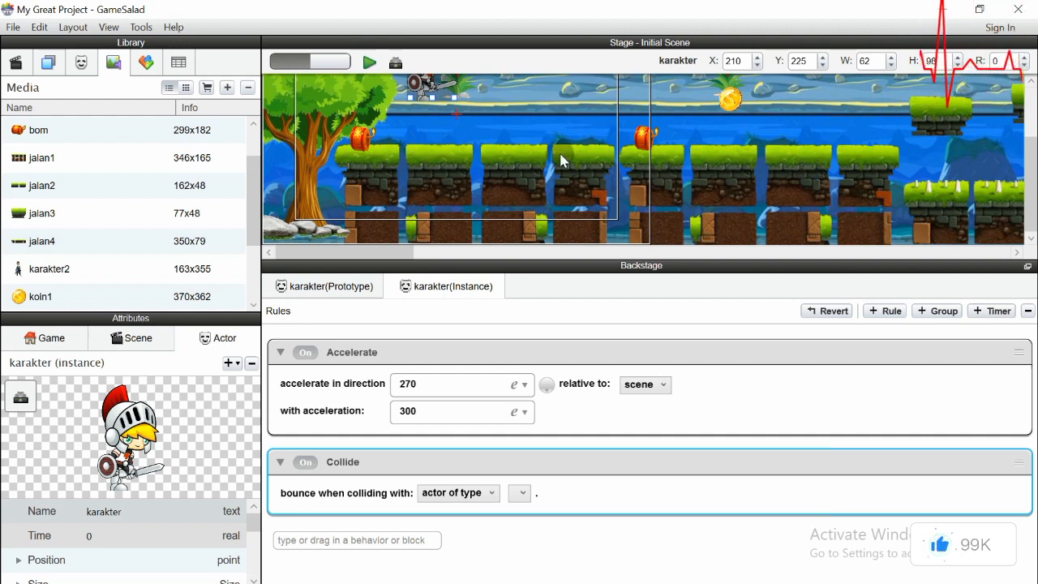
Set the karakter instance's Collide behavior to bounce when colliding with an actor of type tanah1, checking the actor names in the library
left_click(68, 168)
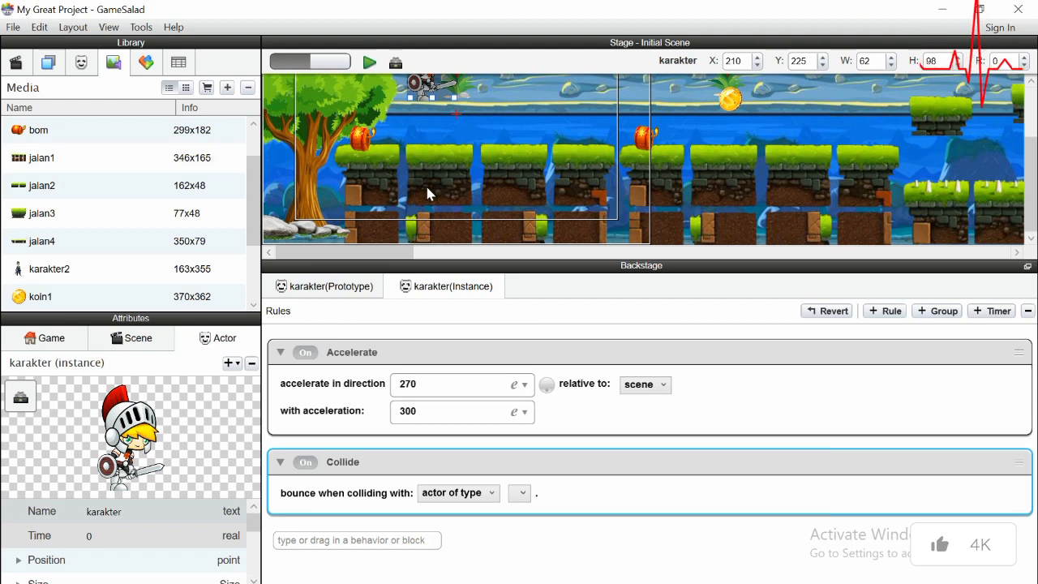
left_click(492, 496)
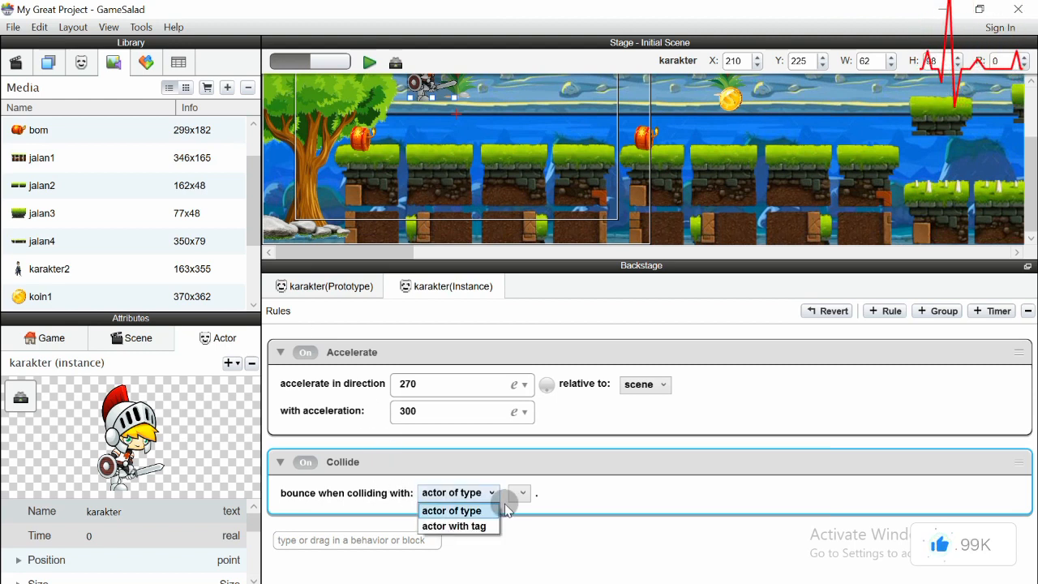
left_click(524, 498)
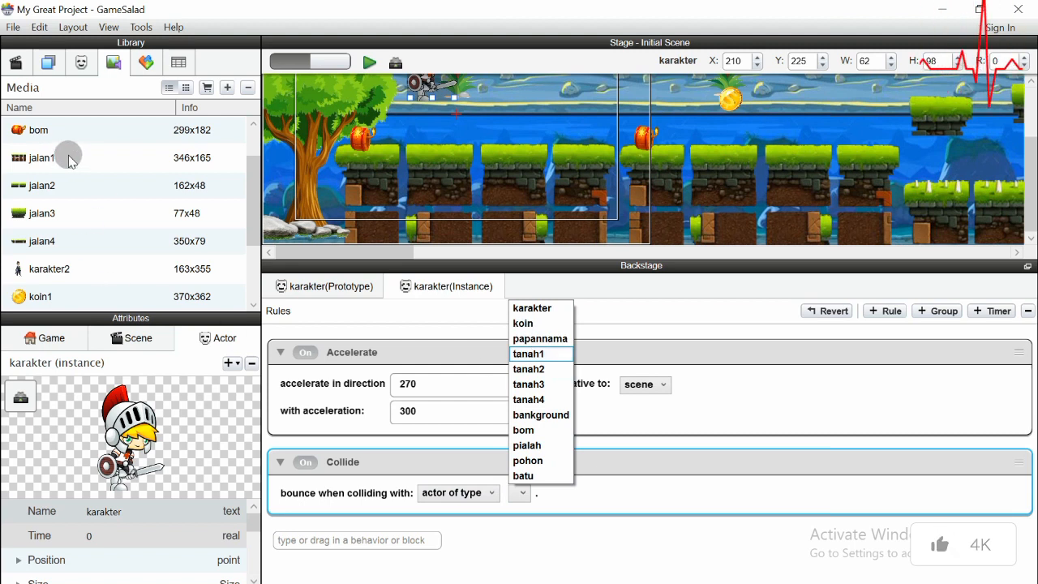
left_click(76, 60)
scroll(89, 191, "down", 2)
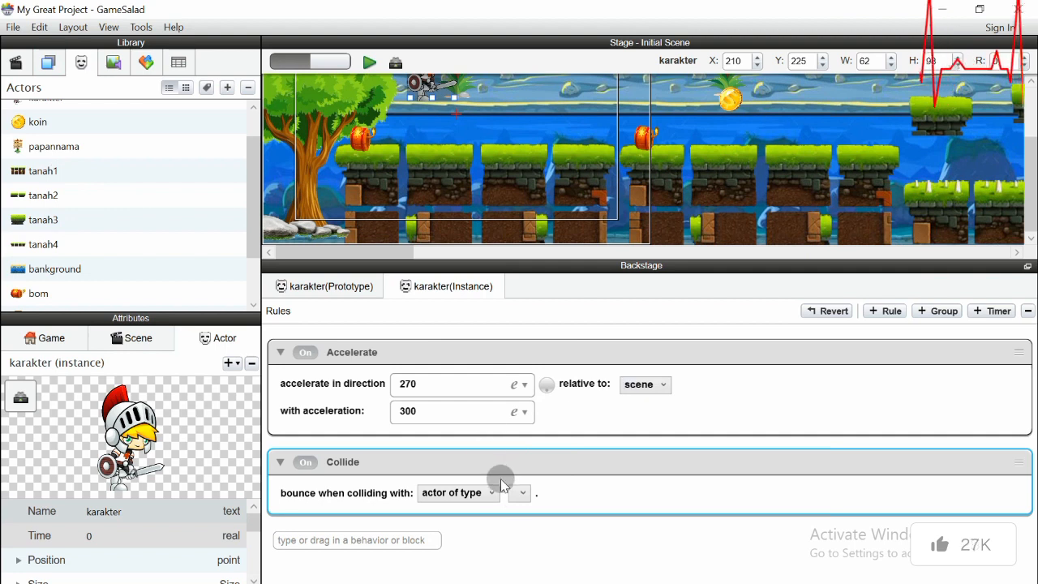
left_click(517, 494)
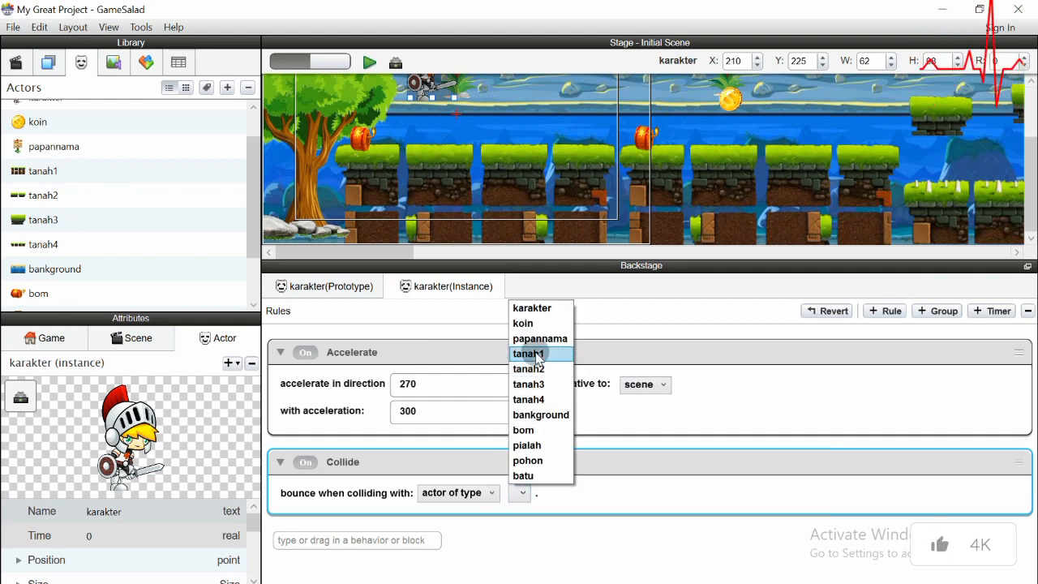
left_click(526, 357)
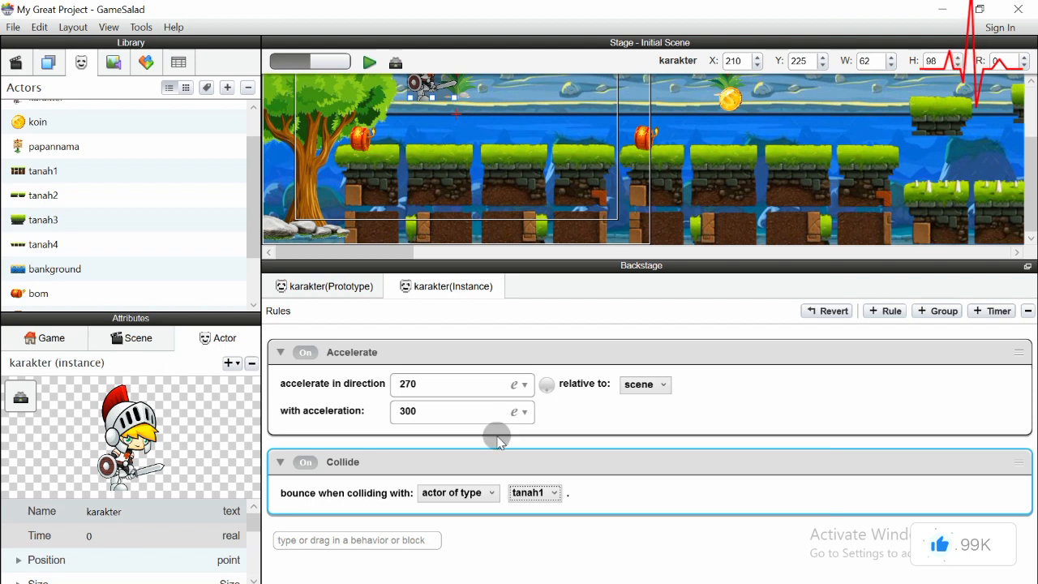
Review the Collide behavior's target options and preview the scene to test the knight's collision with tanah1, returning to the editor
left_click(489, 492)
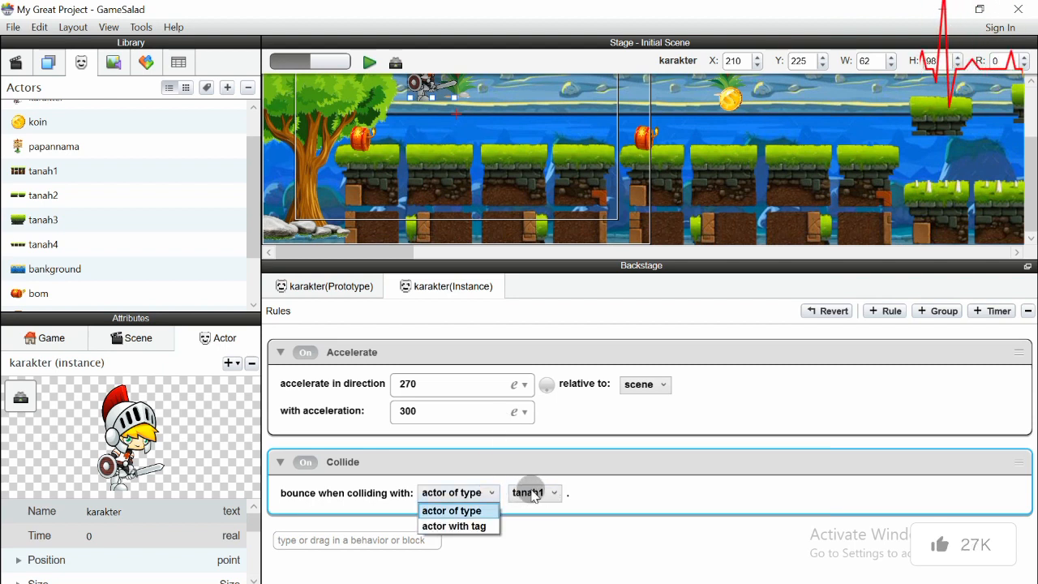
left_click(533, 493)
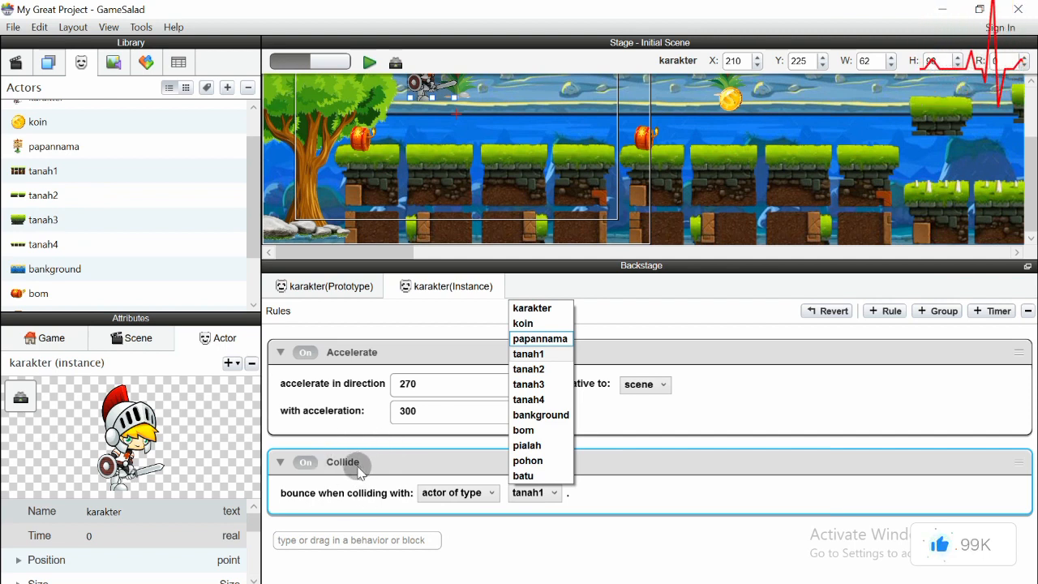
left_click(522, 558)
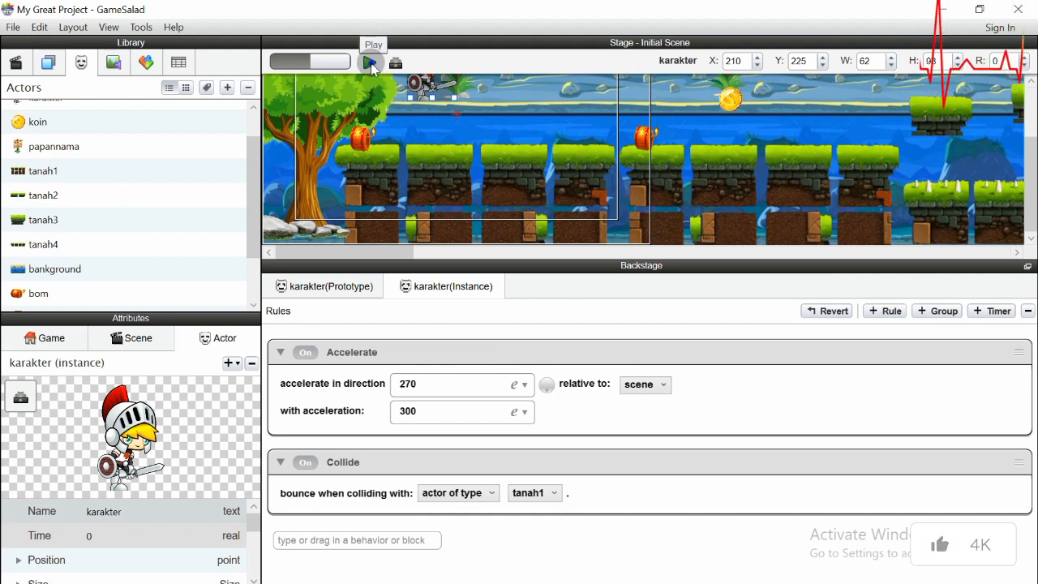
left_click(370, 62)
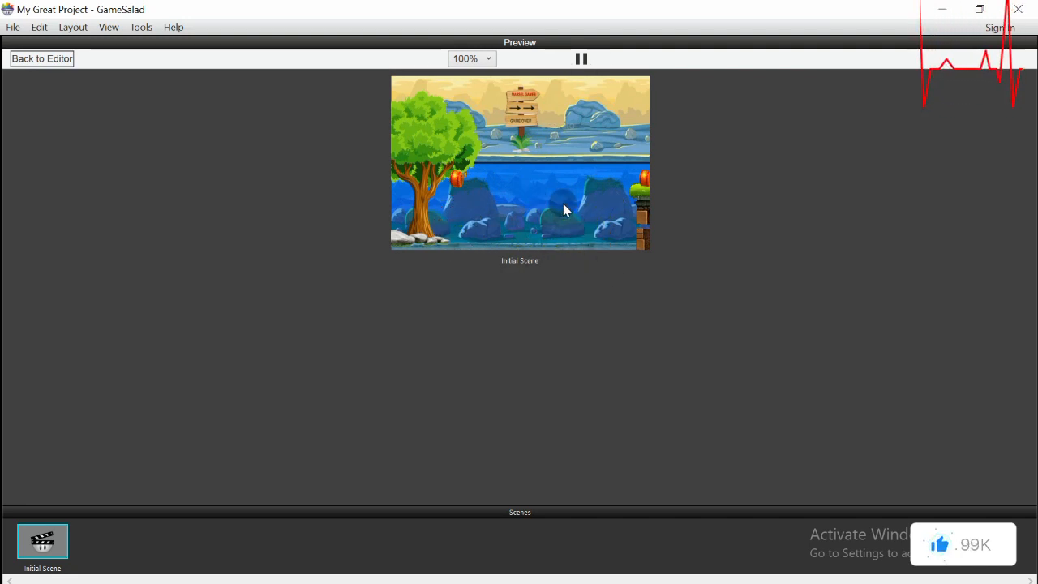
left_click(48, 65)
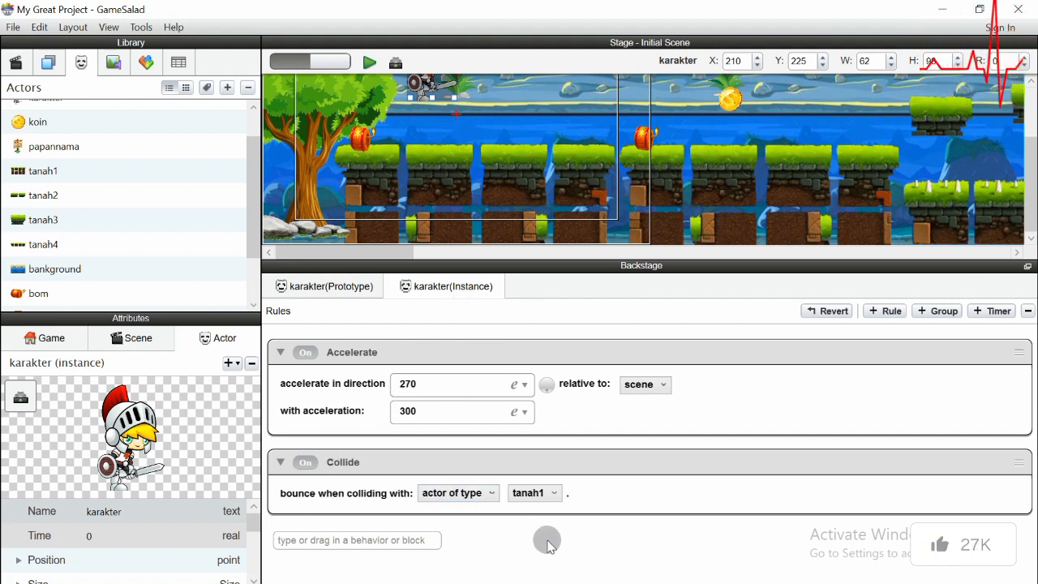
In the tanah1 prototype's physics attributes, set density, friction and bounciness to 0
left_click(58, 167)
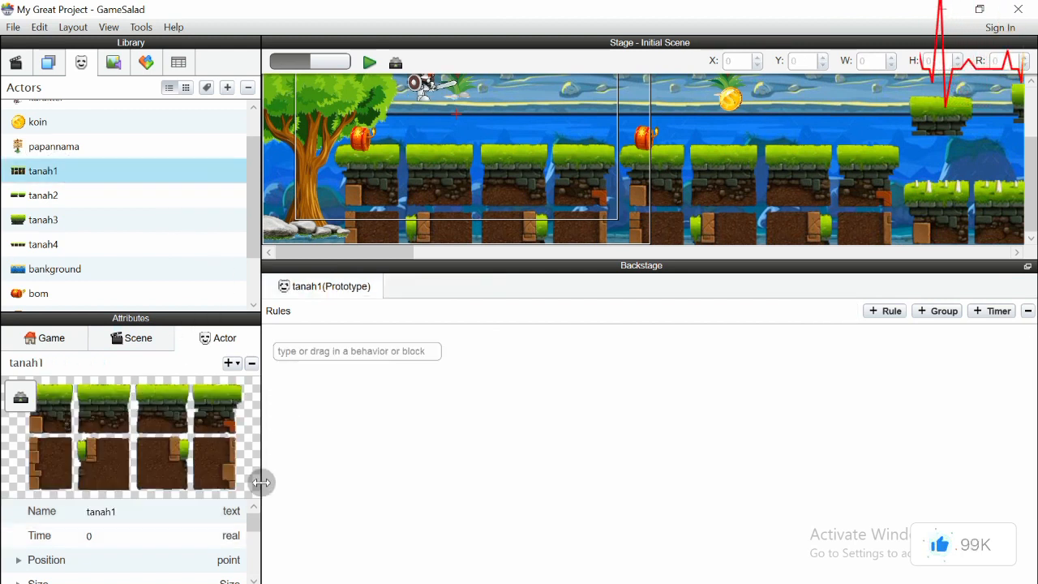
left_click_drag(249, 479, 257, 556)
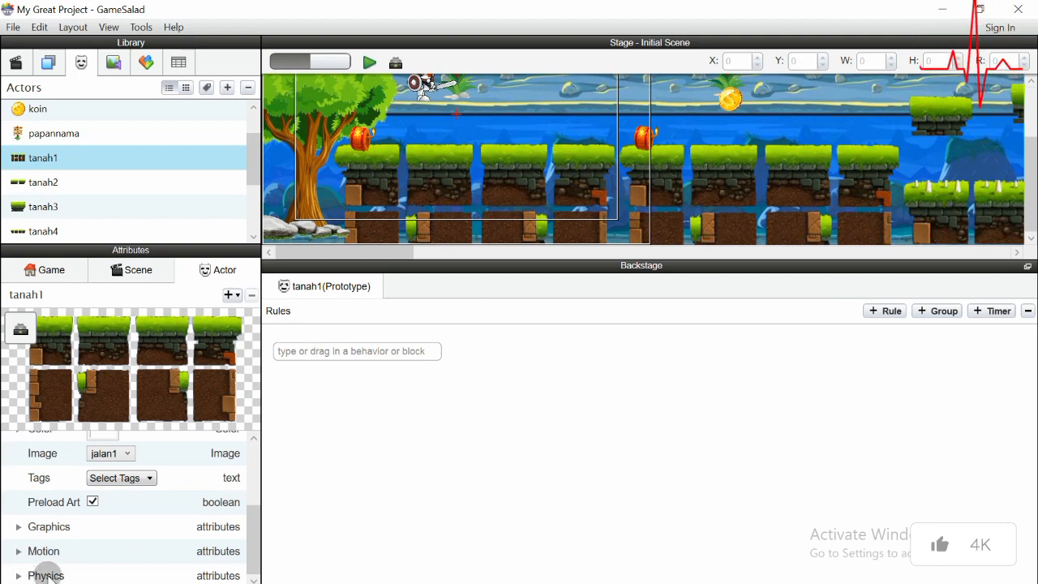
left_click(18, 576)
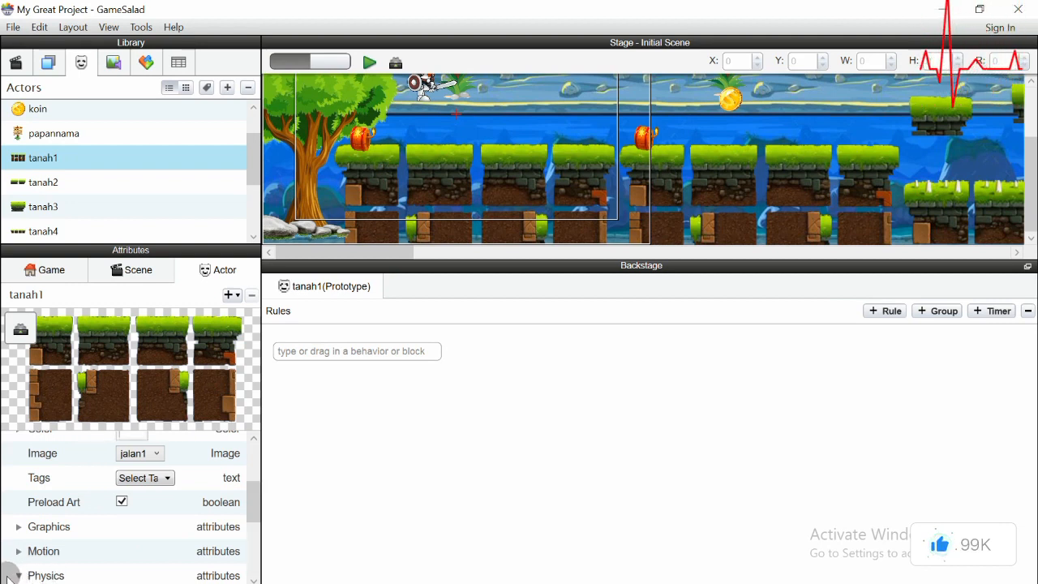
scroll(122, 540, "down", 4)
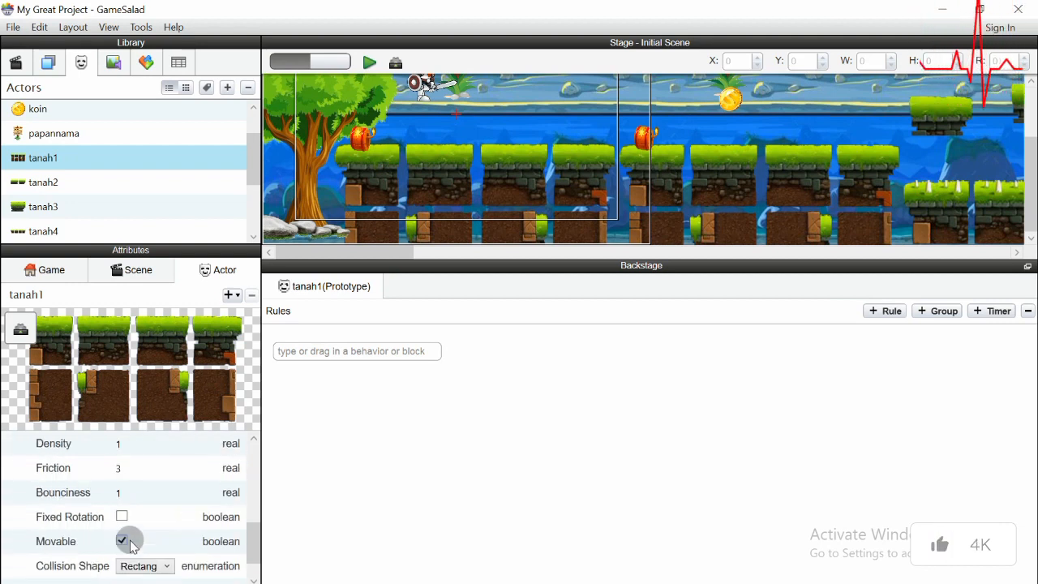
left_click(124, 495)
double_click(117, 468)
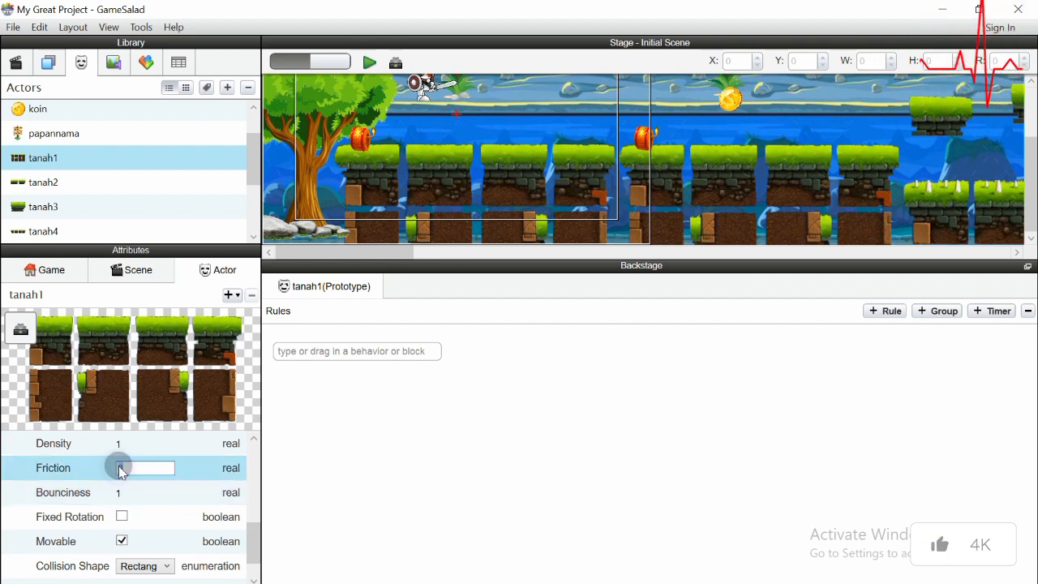
type("0")
double_click(118, 443)
type("0")
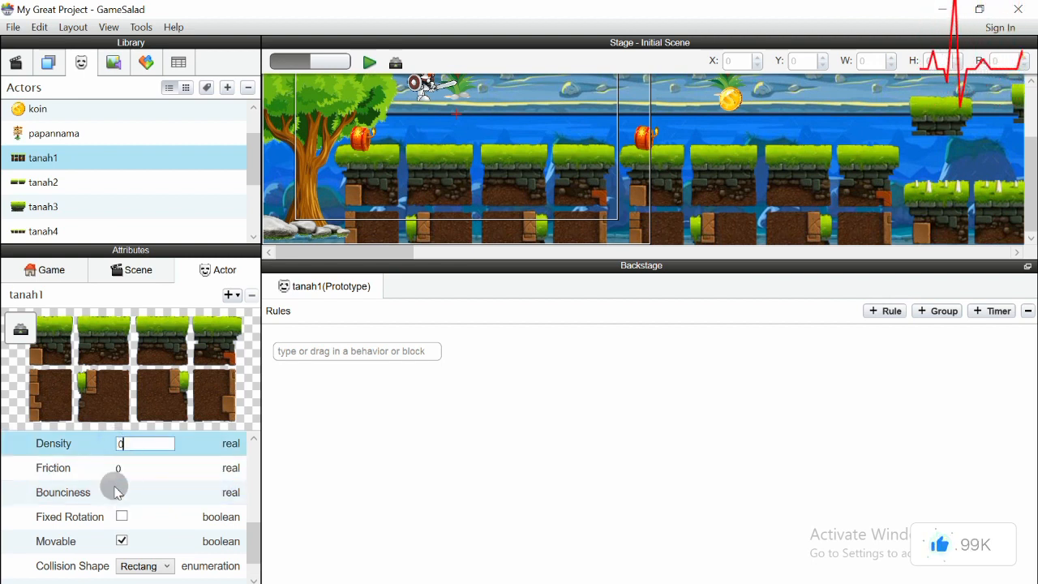
double_click(121, 492)
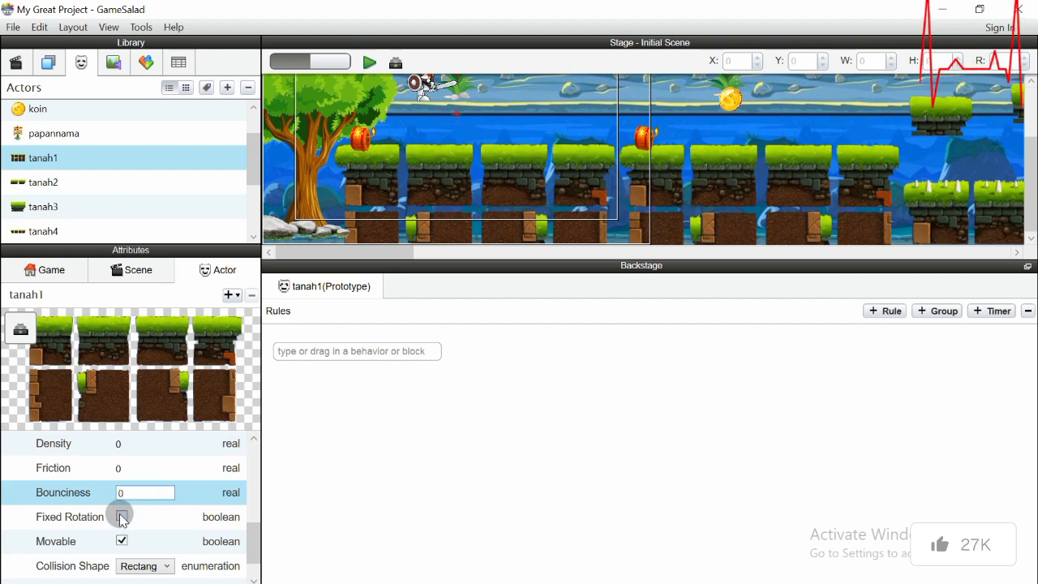
left_click(324, 538)
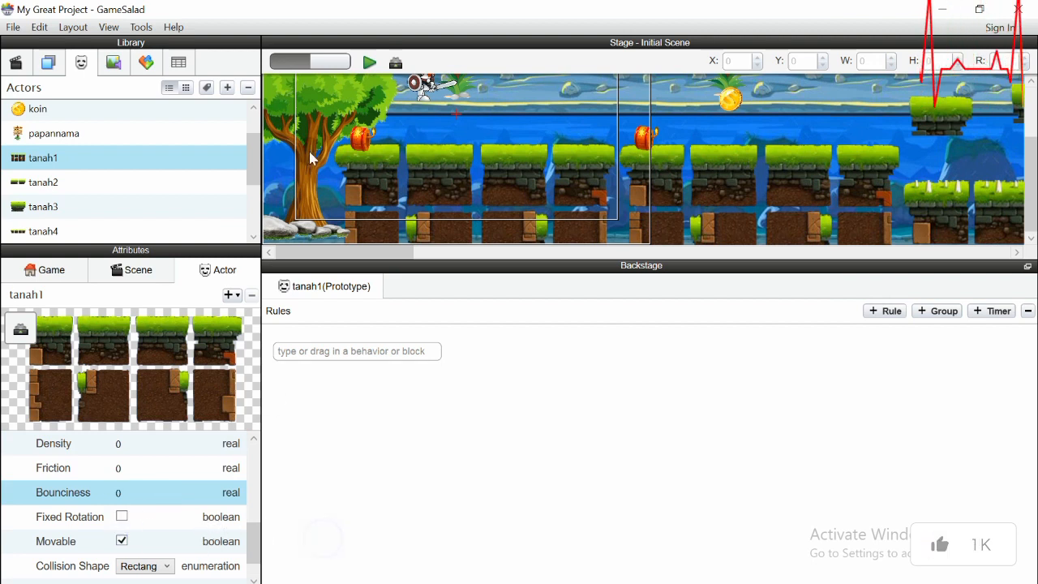
Try enabling Fixed Rotation on the tanah1 prototype, previewing the scene before and after the change
left_click(367, 64)
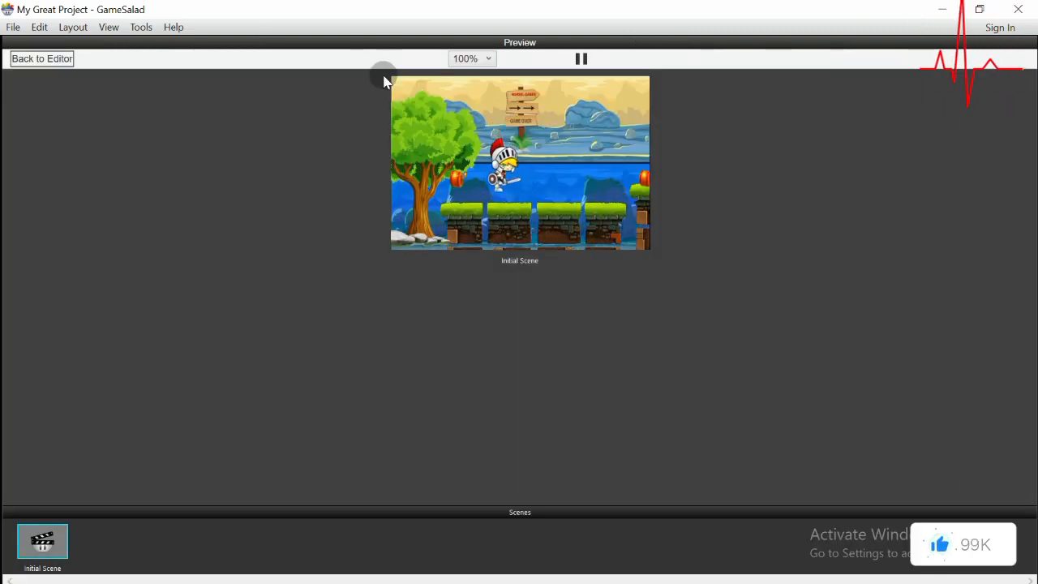
left_click(60, 58)
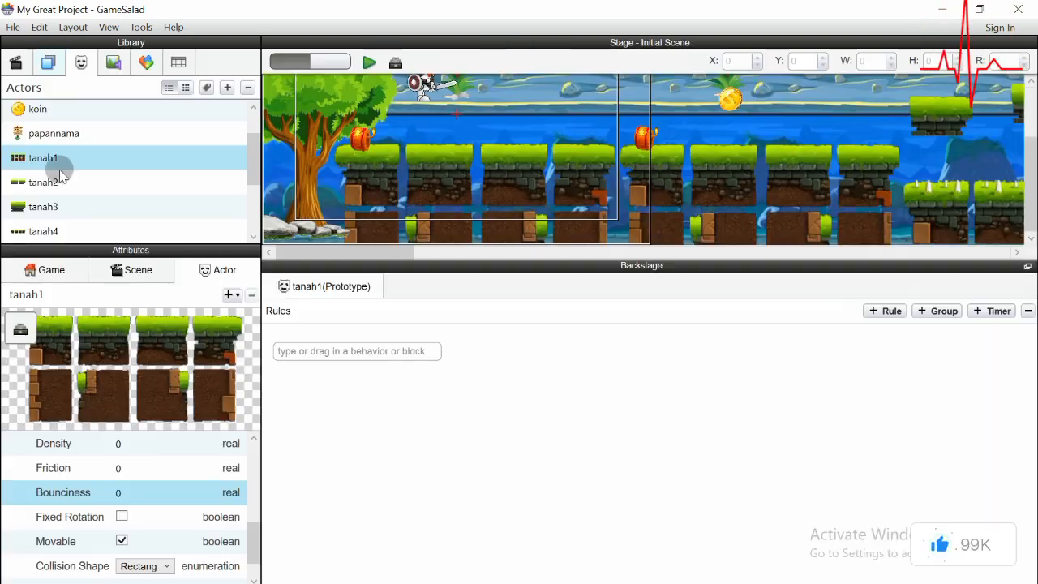
left_click(122, 517)
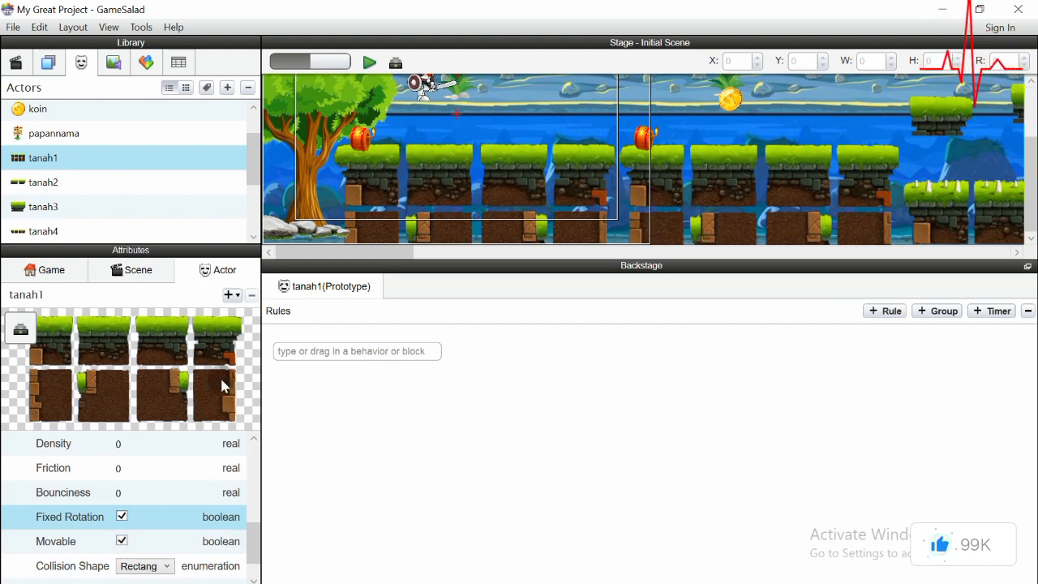
left_click(369, 63)
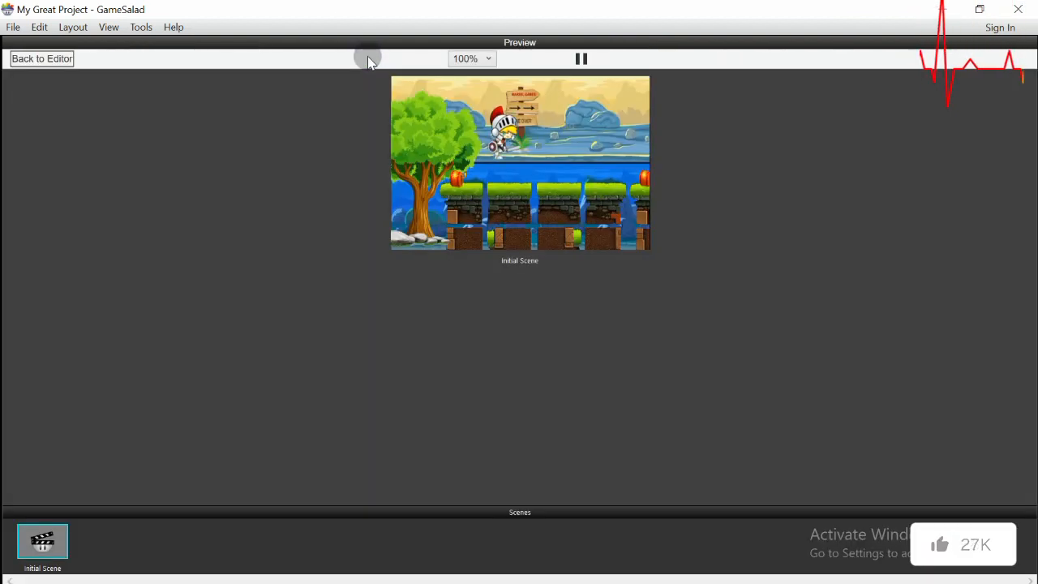
left_click(40, 58)
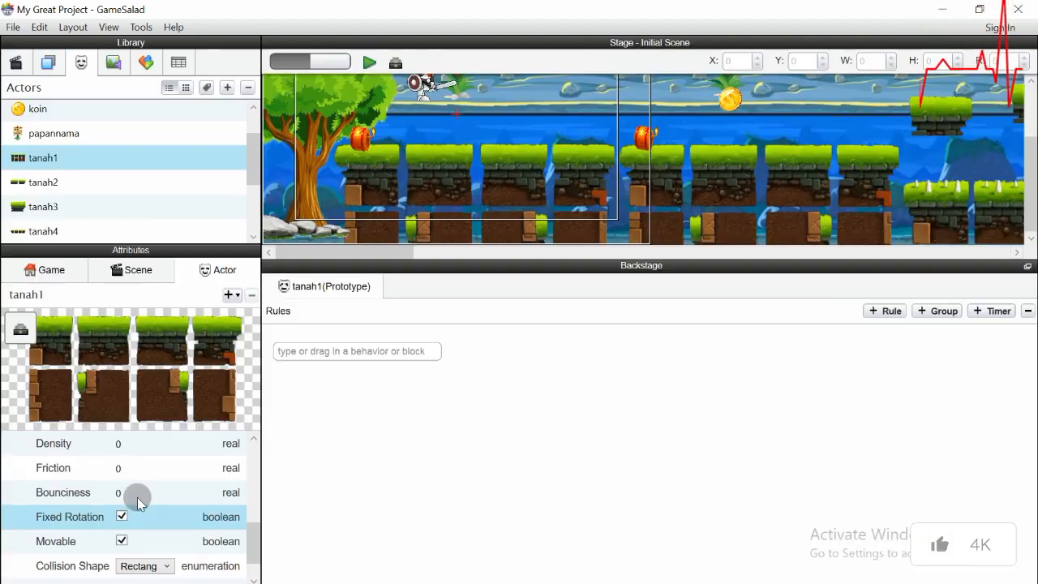
Turn off Movable and Fixed Rotation for the tanah1 prototype and preview the scene to check the knight's landing
left_click(123, 541)
left_click(122, 517)
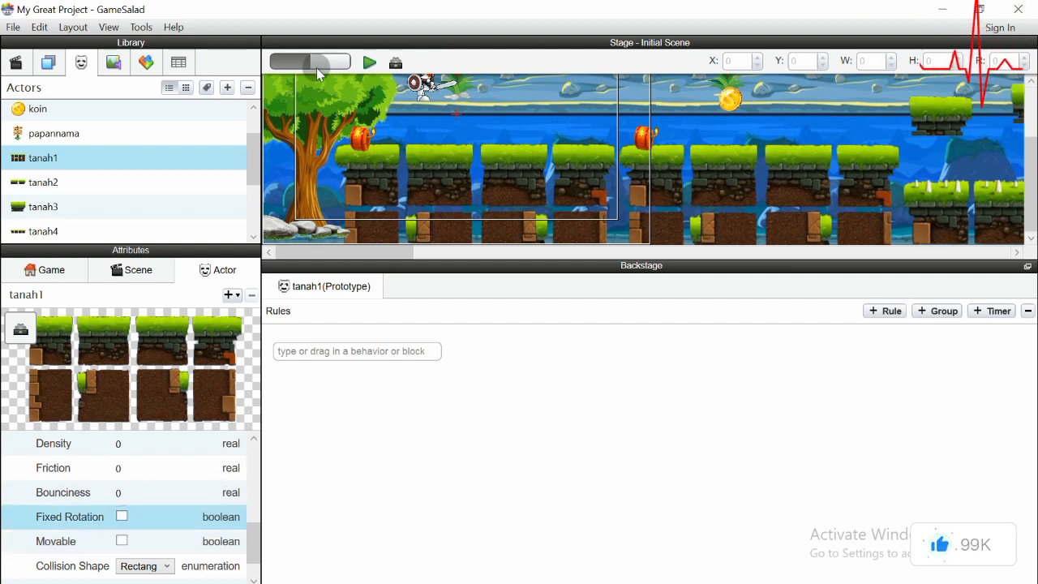
left_click(371, 64)
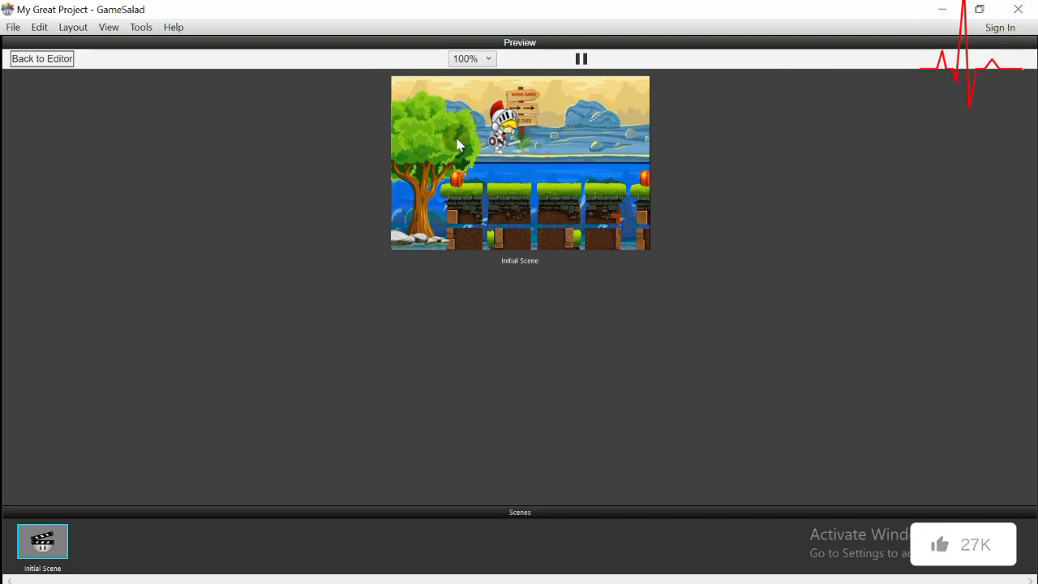
left_click(47, 59)
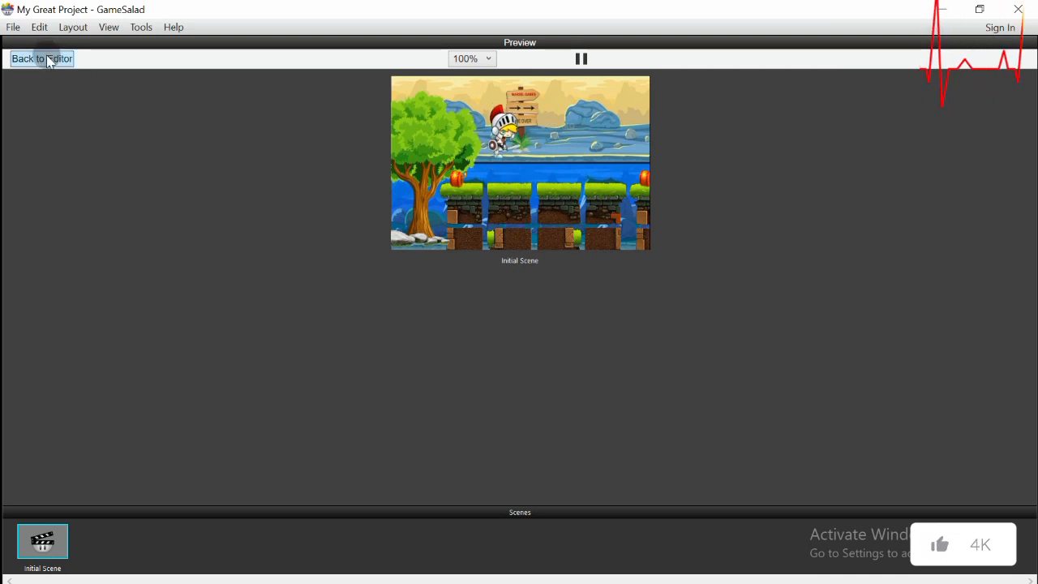
left_click(47, 57)
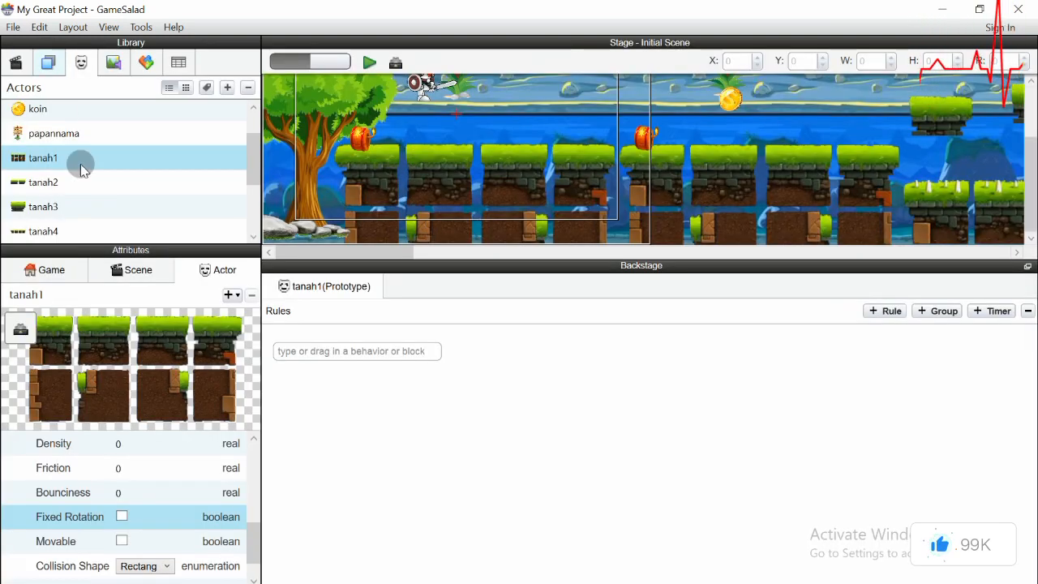
mouse_move(253, 543)
left_mouse_down()
mouse_move(266, 505)
mouse_move(264, 541)
left_mouse_up()
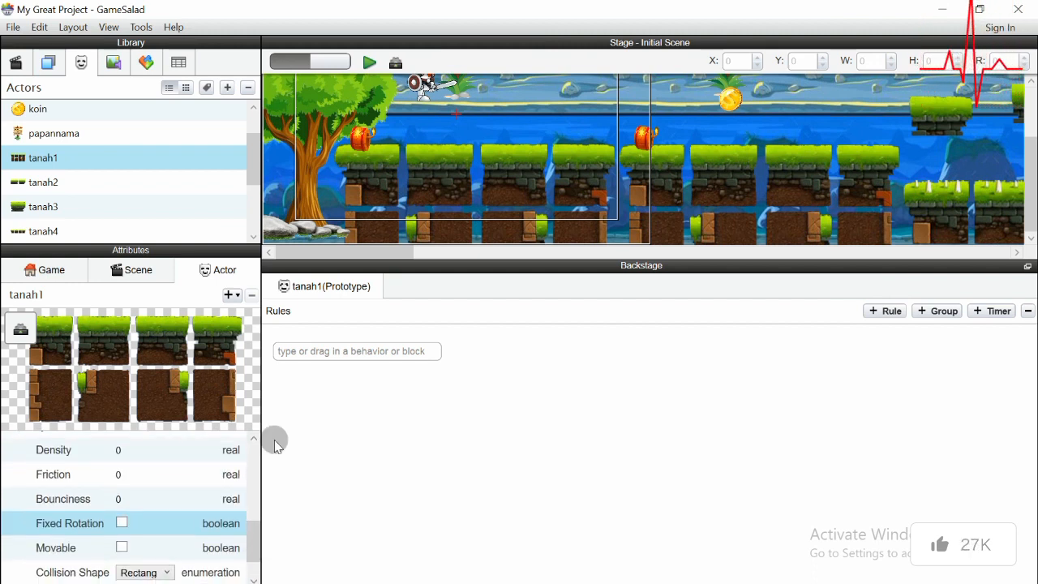
scroll(420, 209, "up", 1)
scroll(453, 188, "down", 1)
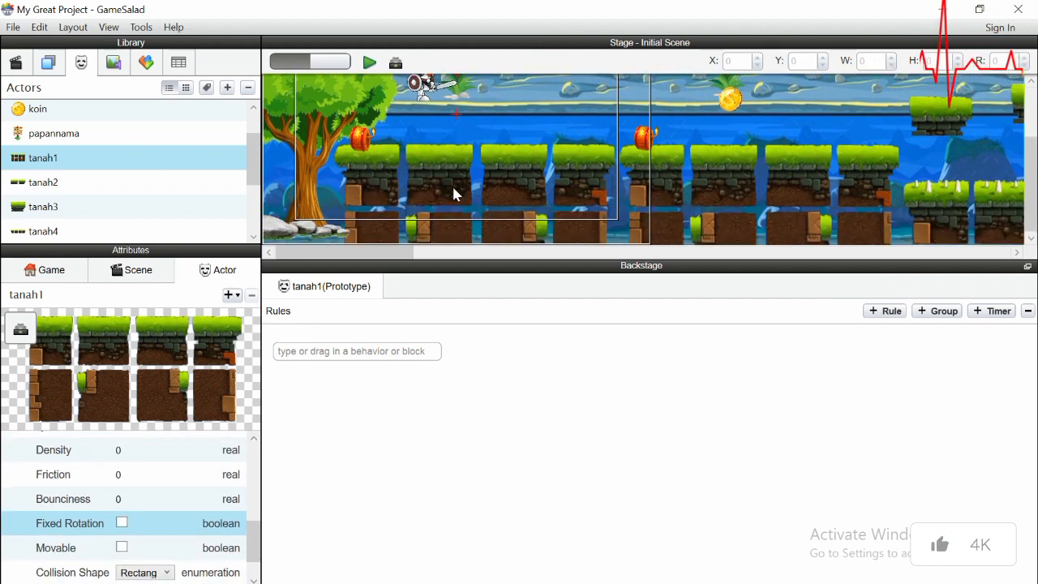
left_click(132, 266)
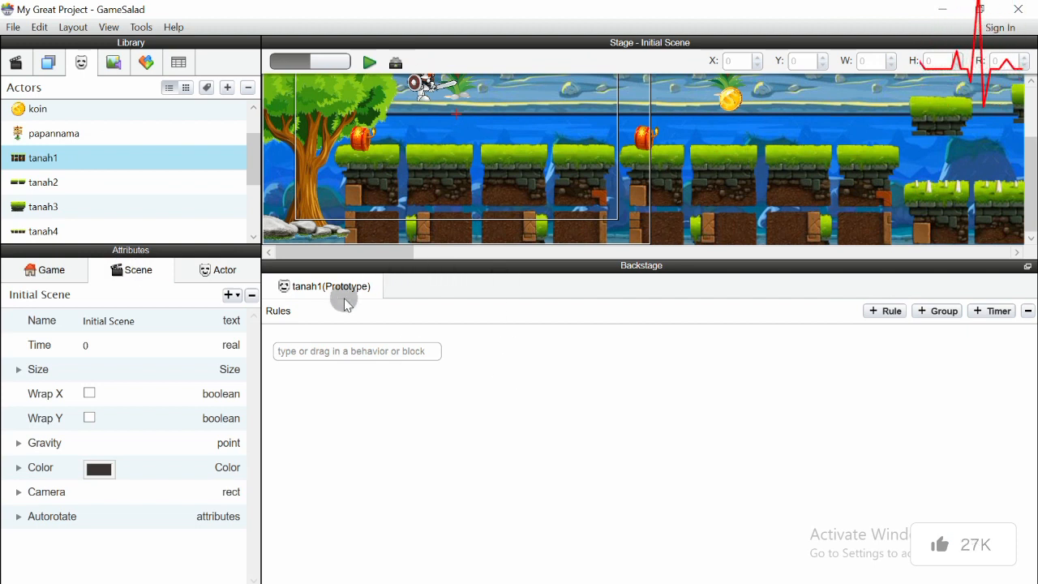
left_click(224, 278)
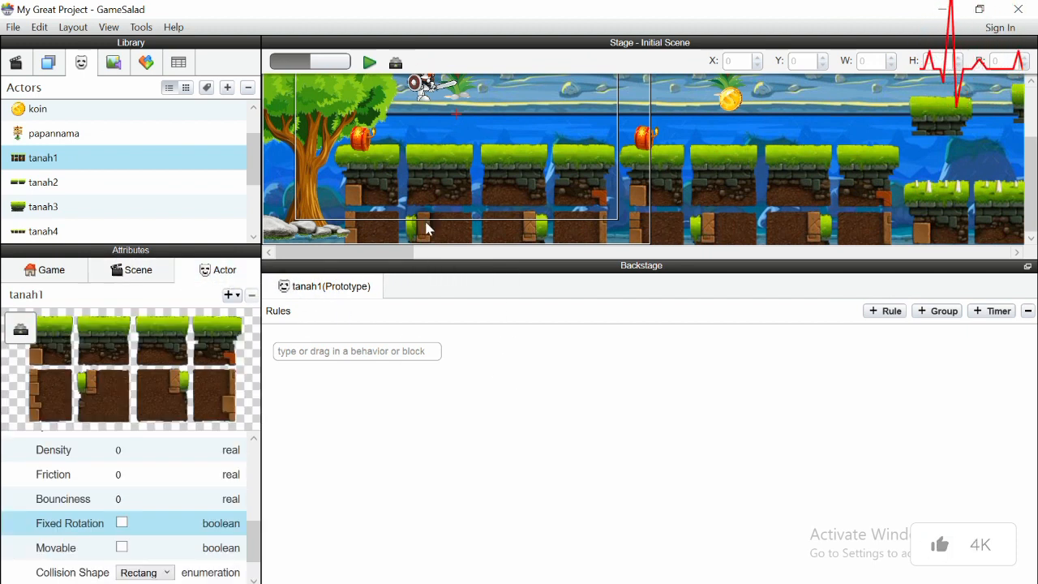
Select the knight on the stage and review the Accelerate and Collide rules of its instance
left_click(459, 192)
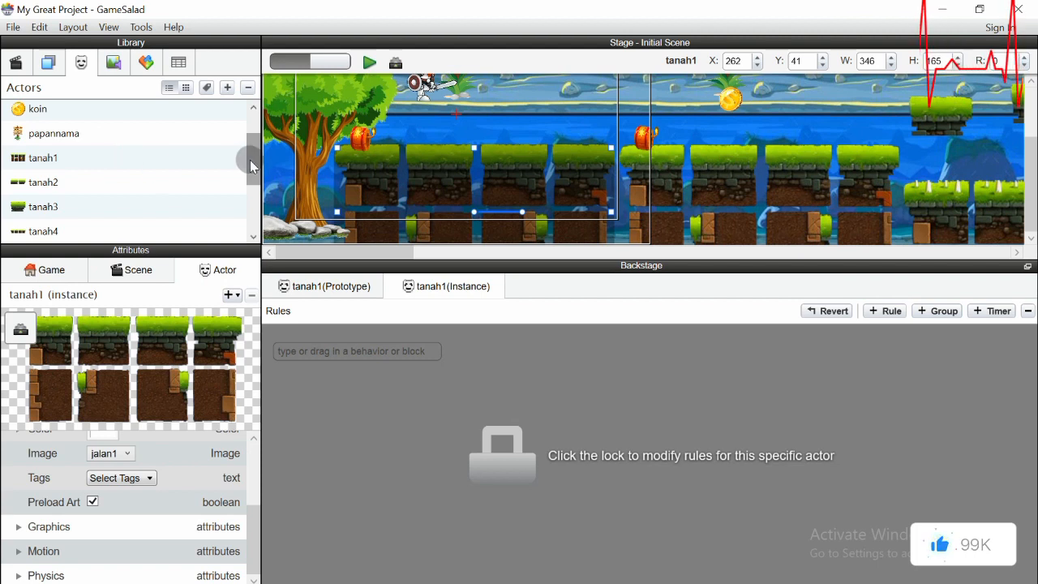
left_click_drag(250, 161, 251, 179)
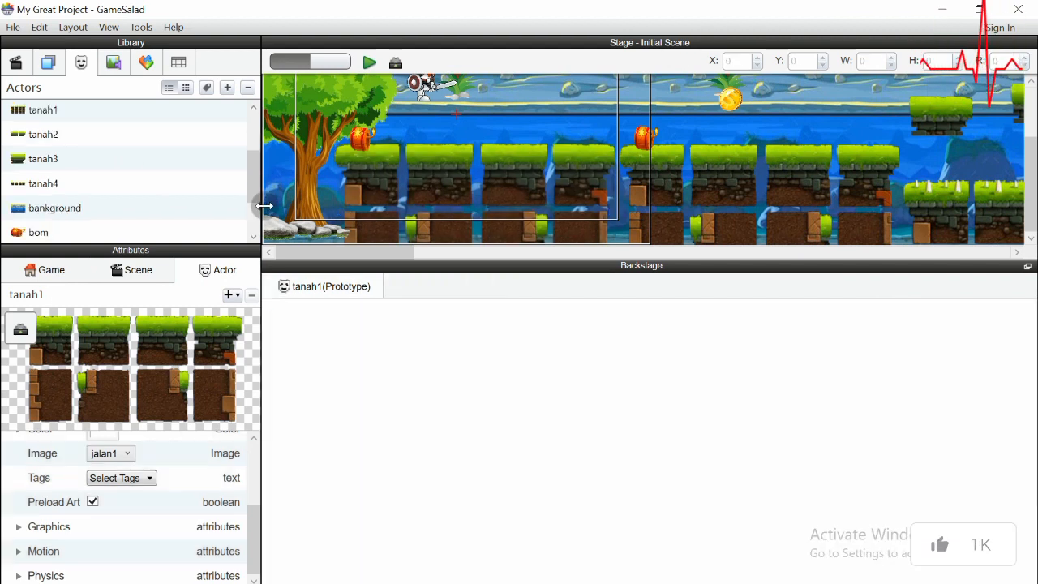
left_click(141, 67)
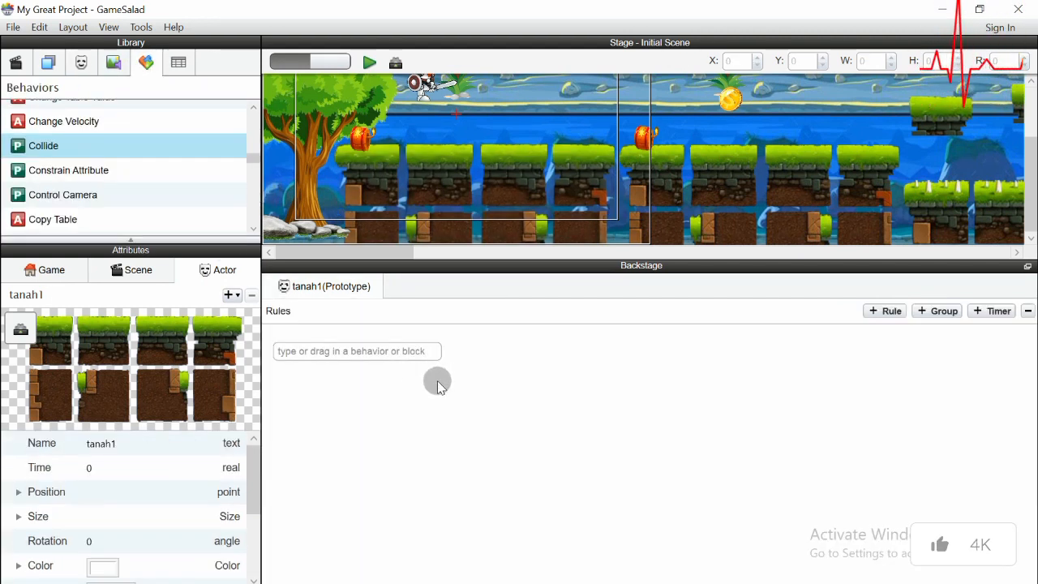
left_click(390, 89)
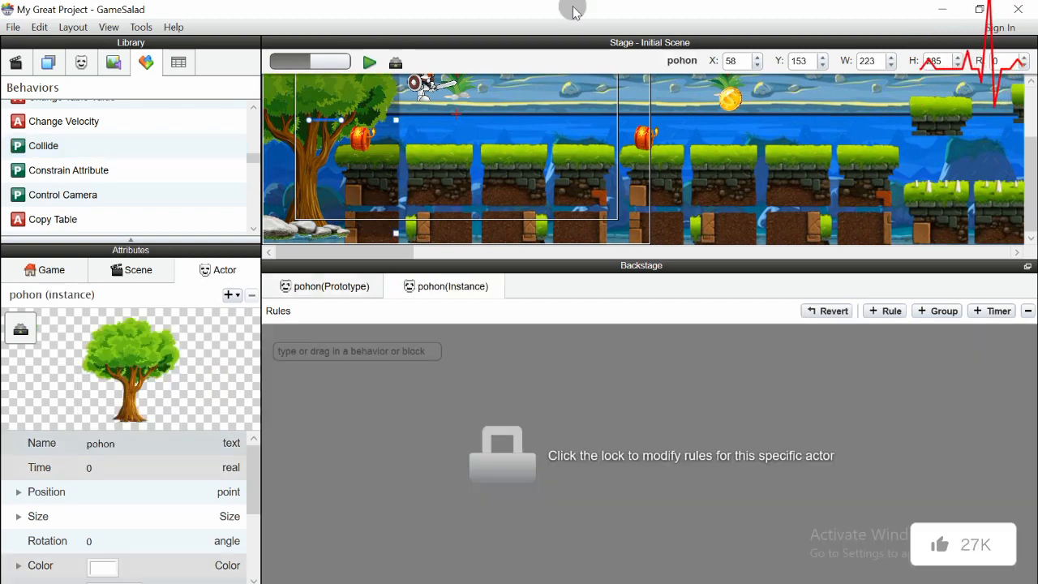
left_click(428, 84)
mouse_move(437, 260)
left_mouse_down()
mouse_move(447, 276)
mouse_move(447, 260)
left_mouse_up()
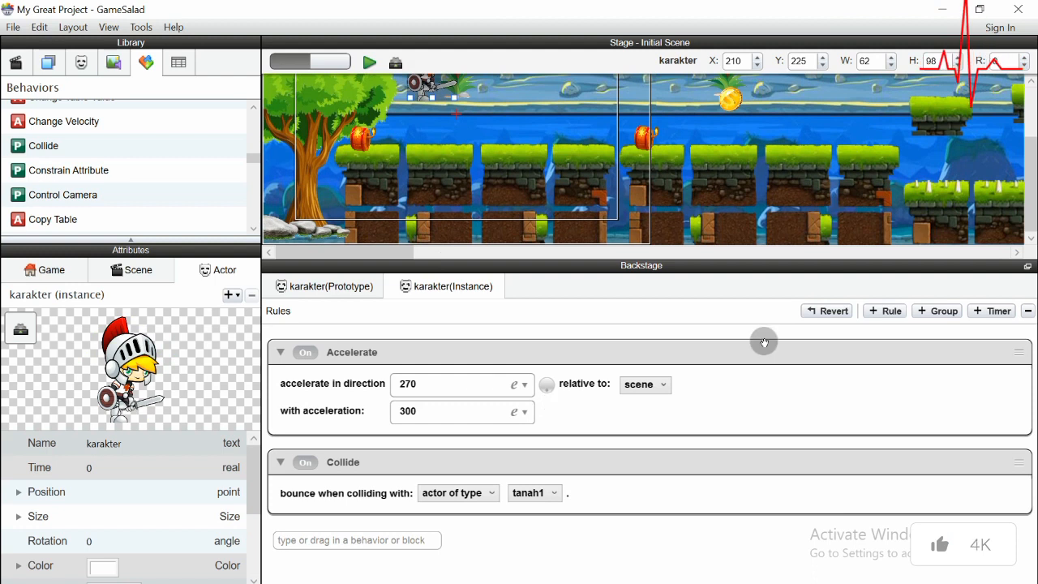
left_click_drag(1029, 201, 1030, 150)
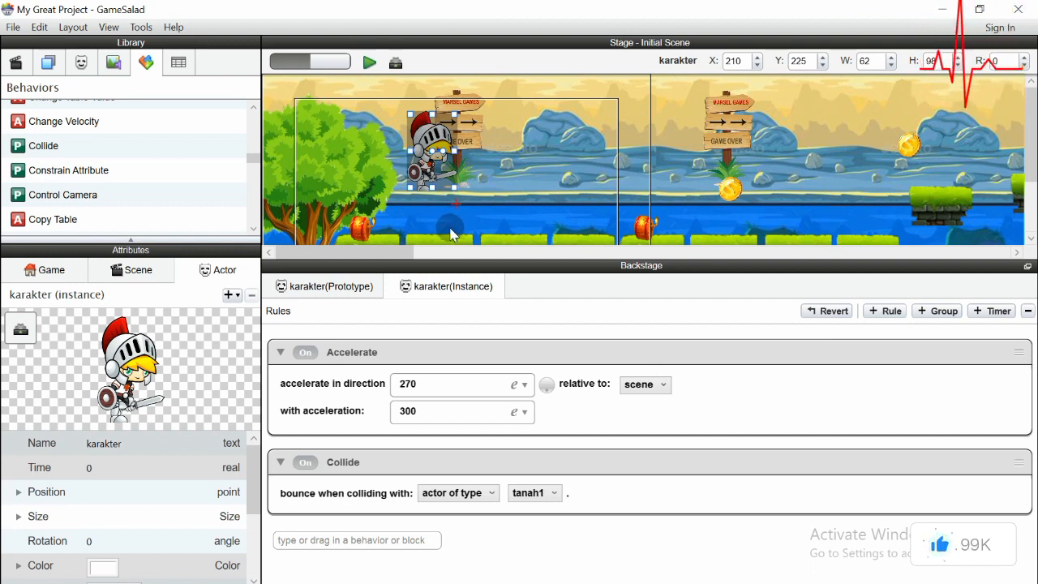
Select the karakter prototype in the actor library and expand its physics attributes
left_click(82, 63)
scroll(231, 172, "down", 2)
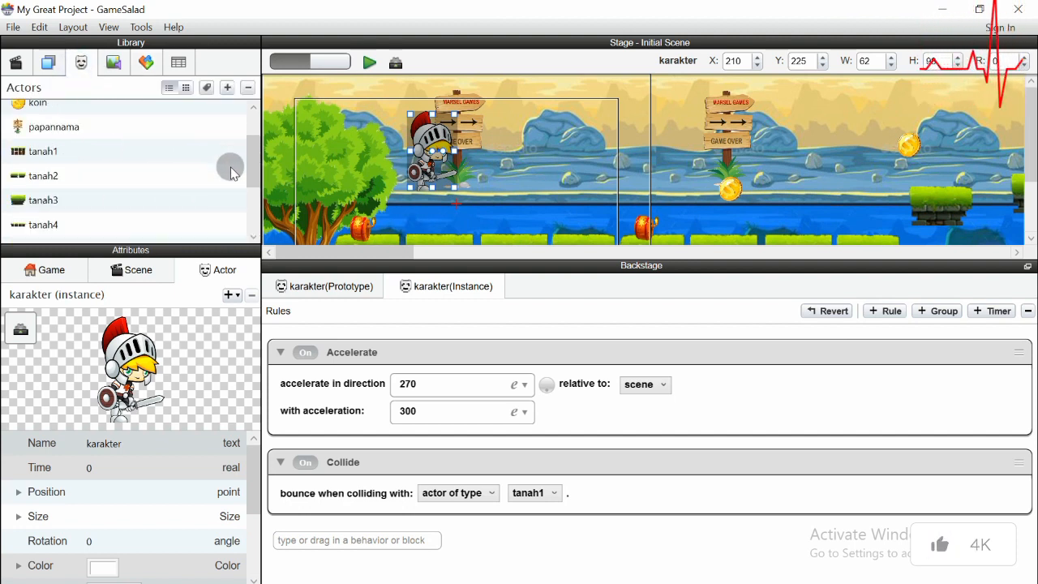
scroll(231, 172, "up", 2)
left_click(49, 117)
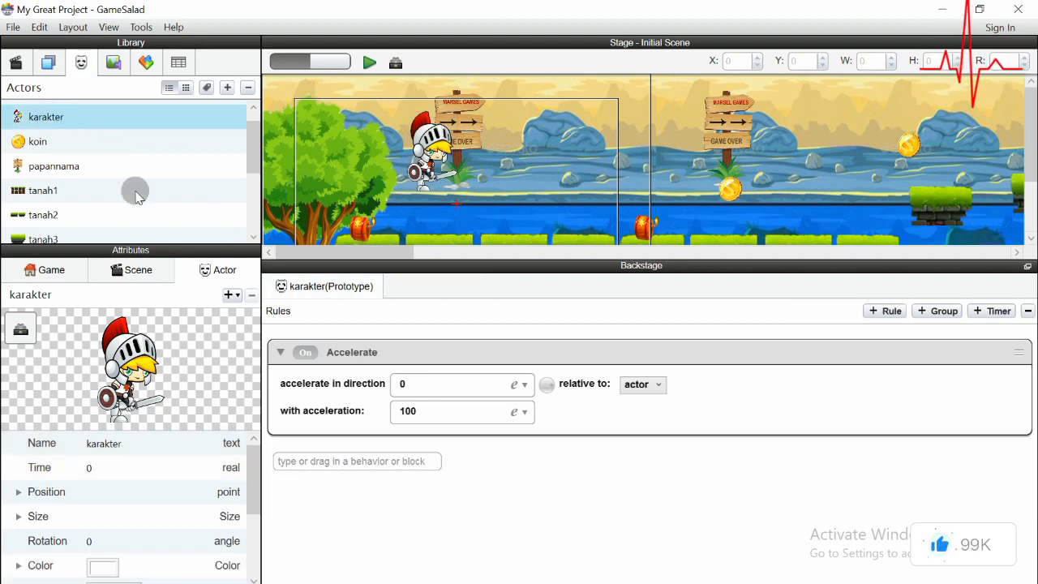
scroll(213, 511, "down", 3)
scroll(194, 507, "down", 1)
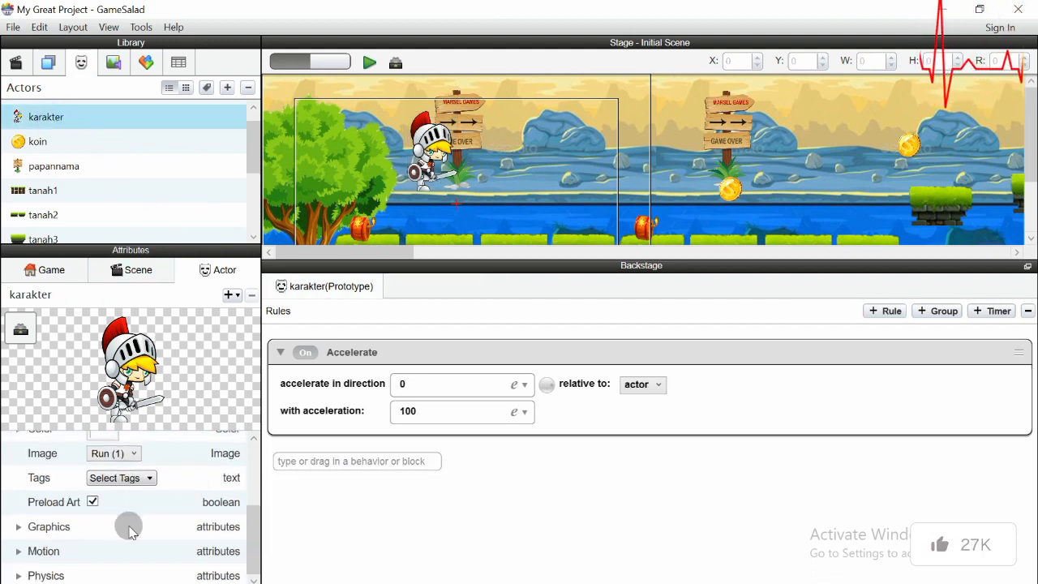
left_click(16, 575)
scroll(146, 515, "down", 4)
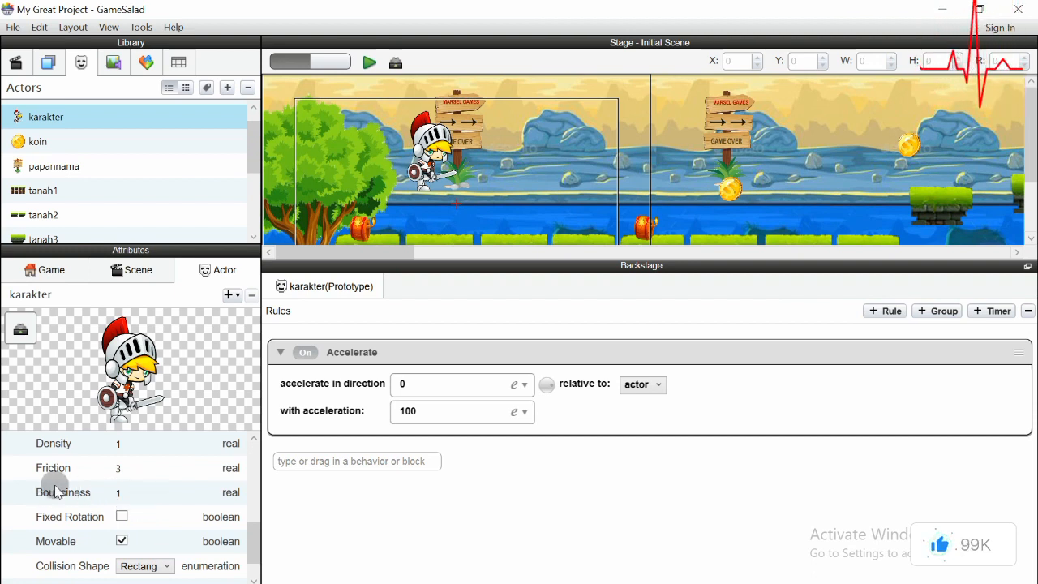
Try a bounciness of 0,2 with Movable turned off on the karakter prototype and preview the scene
left_click(121, 492)
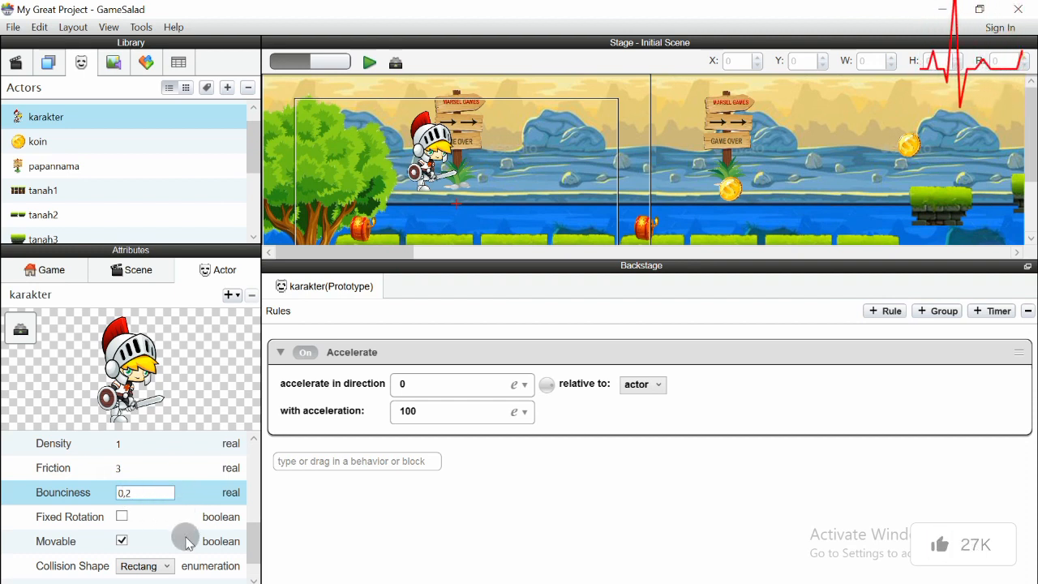
left_click(123, 541)
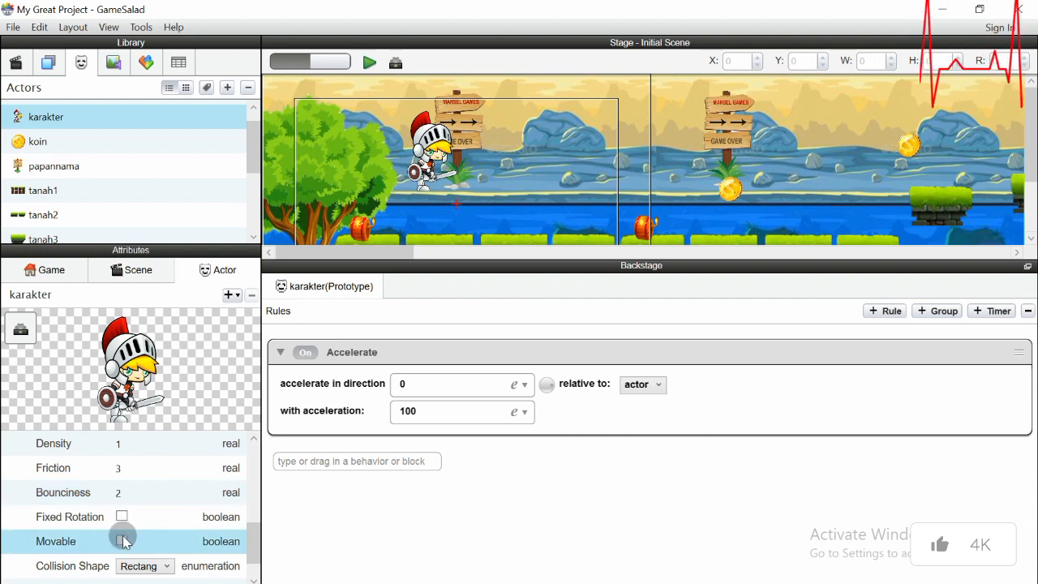
left_click(369, 62)
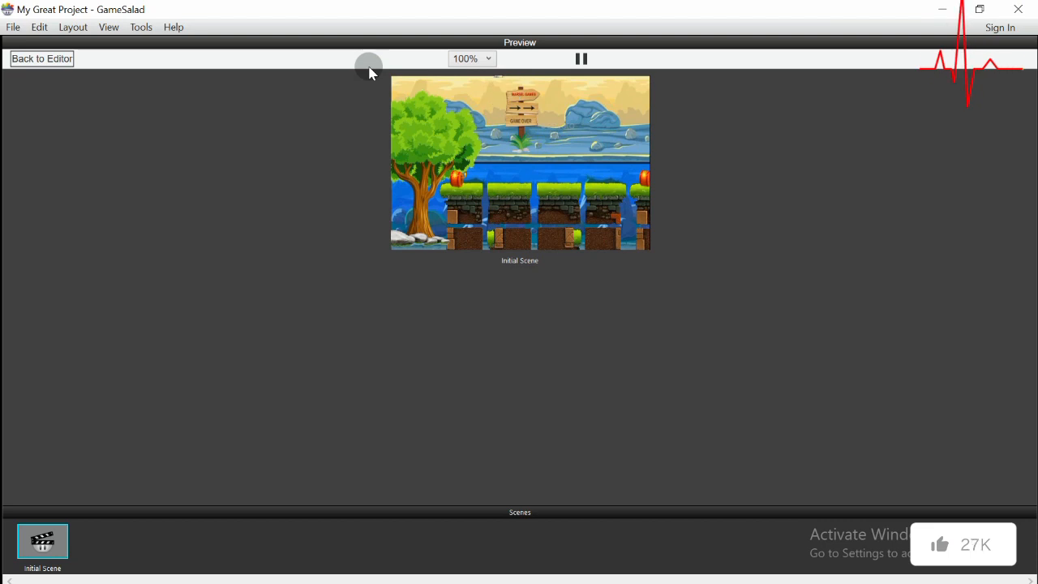
left_click(41, 58)
left_click(121, 540)
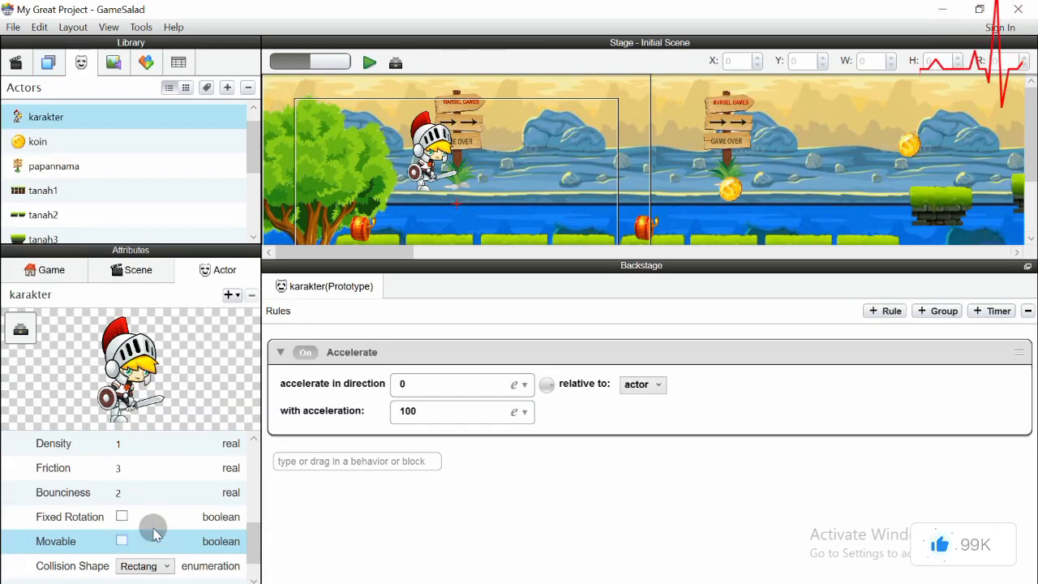
Set the karakter prototype's bounciness to 0 and preview the scene, returning to the editor
left_click(120, 491)
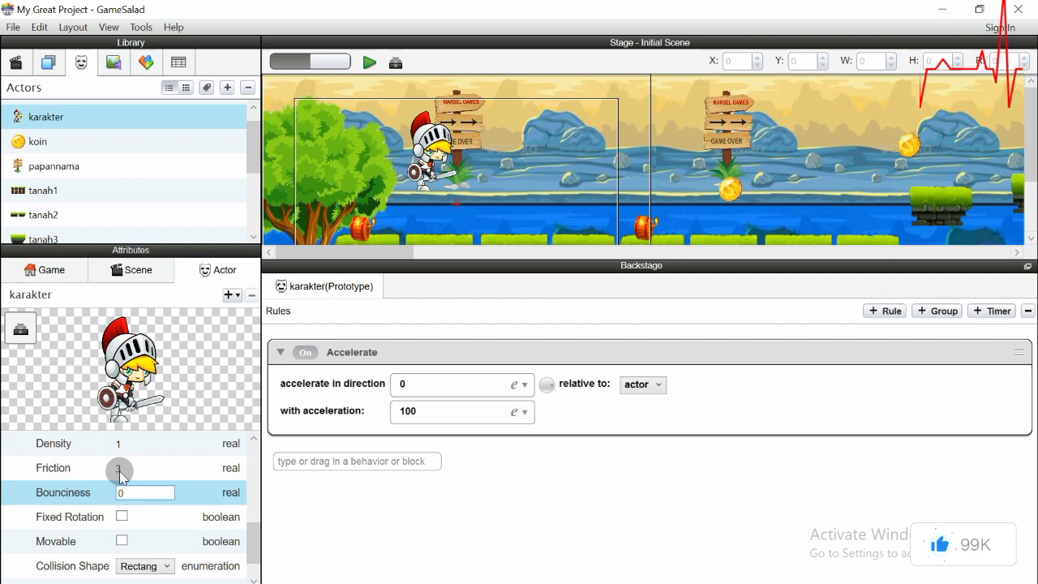
left_click(367, 62)
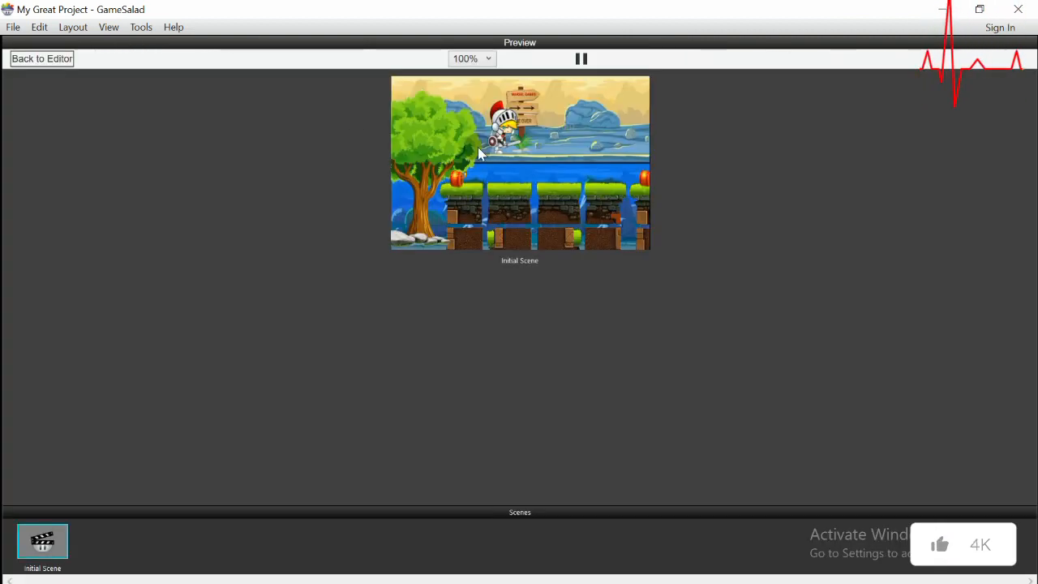
left_click(57, 58)
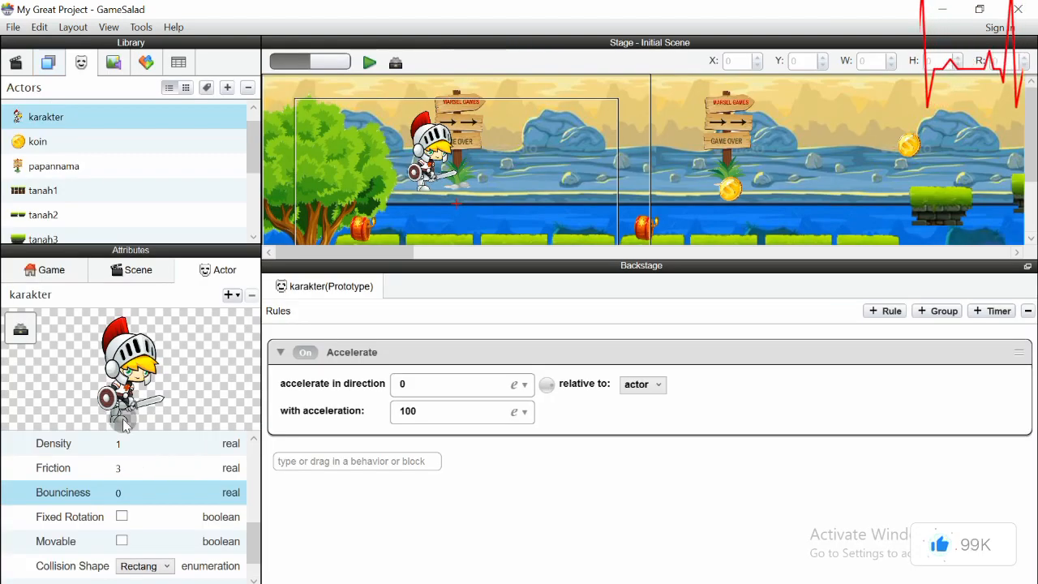
Turn Movable on for the karakter prototype and set its friction and density to 0
left_click(121, 540)
left_click(118, 469)
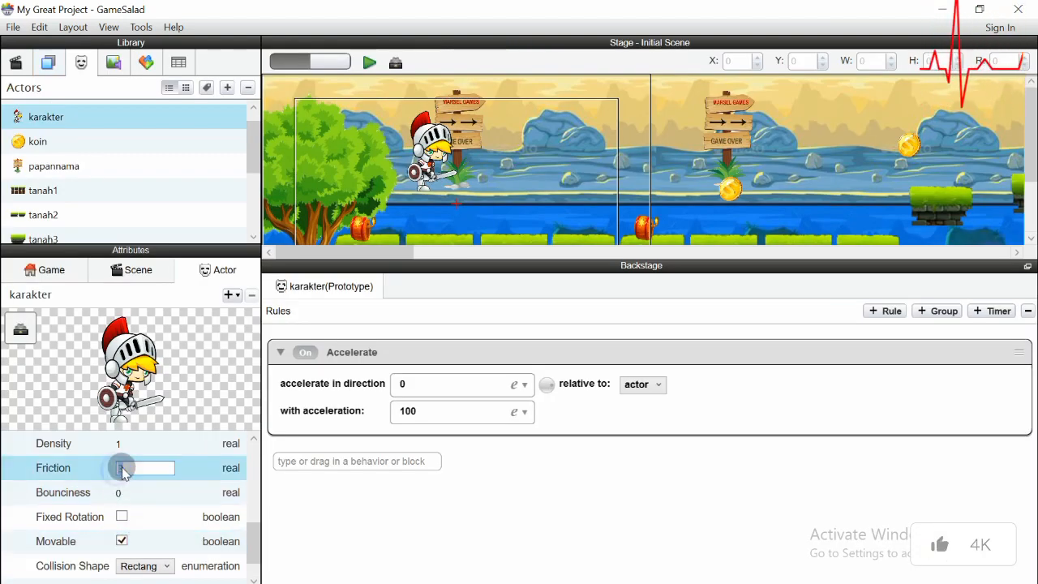
left_click(119, 444)
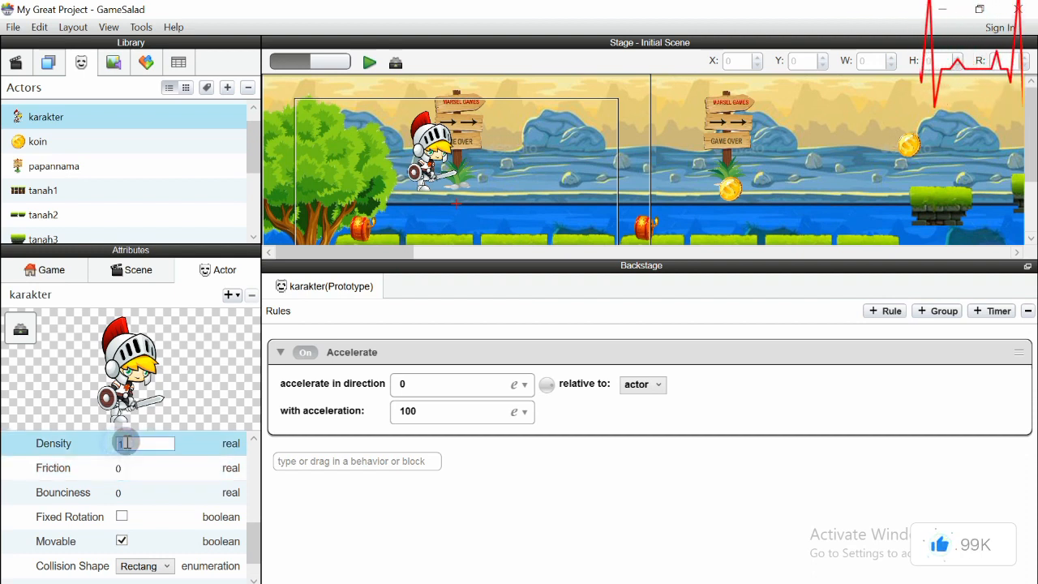
left_click_drag(251, 538, 252, 558)
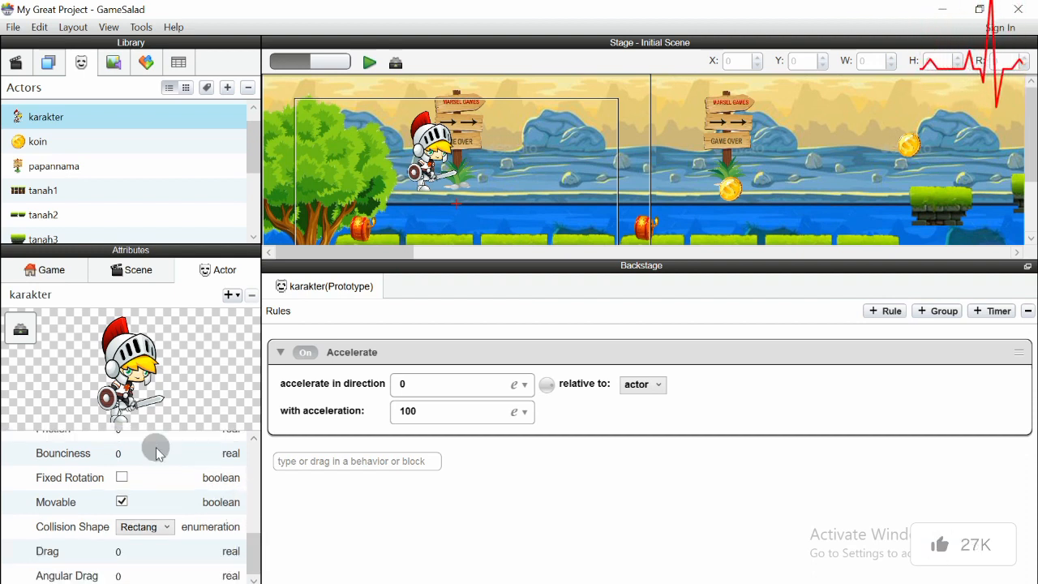
scroll(159, 450, "up", 2)
Preview the scene at 200% to check the knight's landing, then rerun the preview and return to the editor
left_click(367, 65)
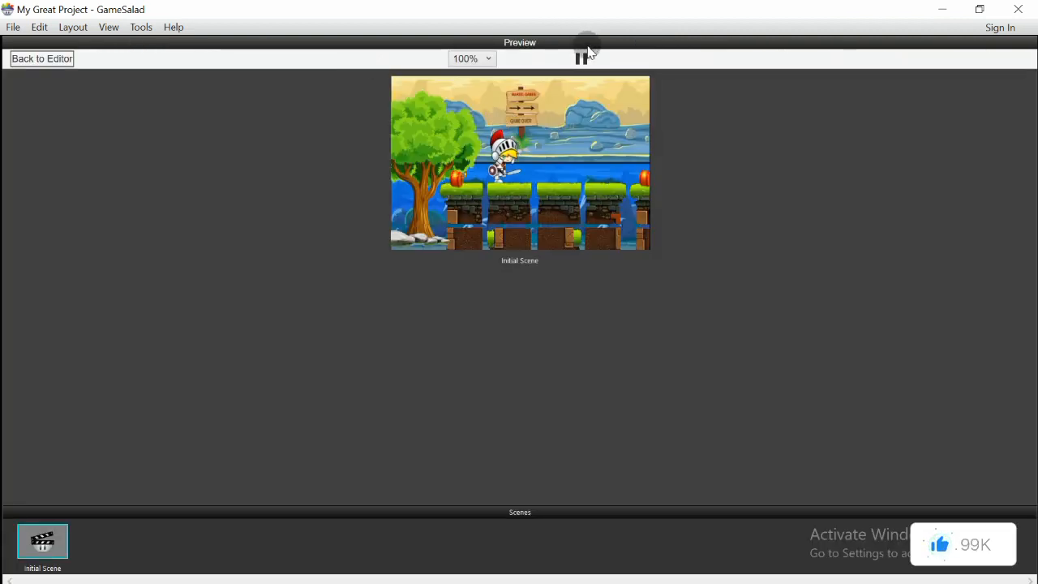
left_click(478, 60)
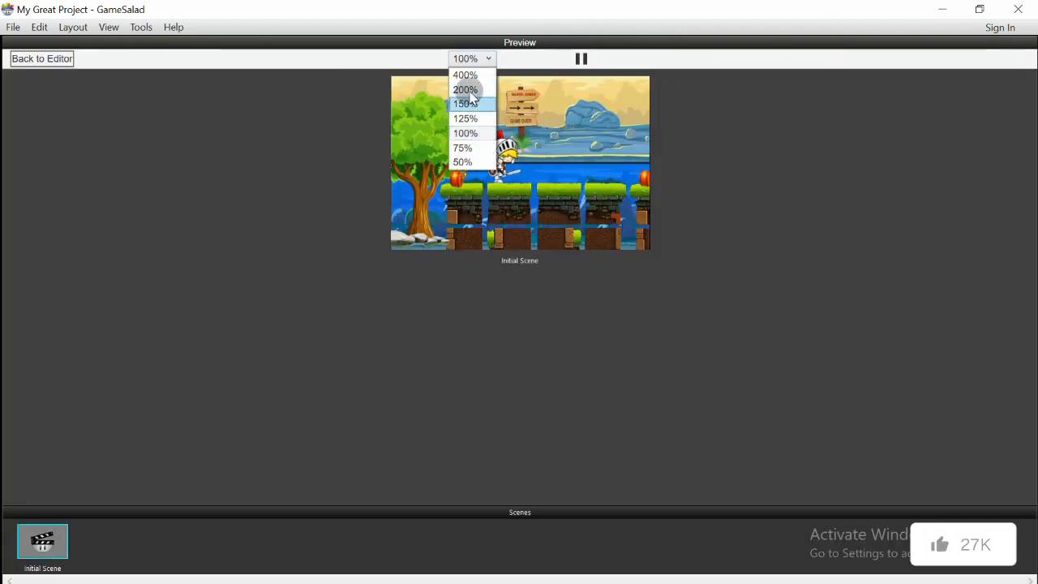
left_click(476, 90)
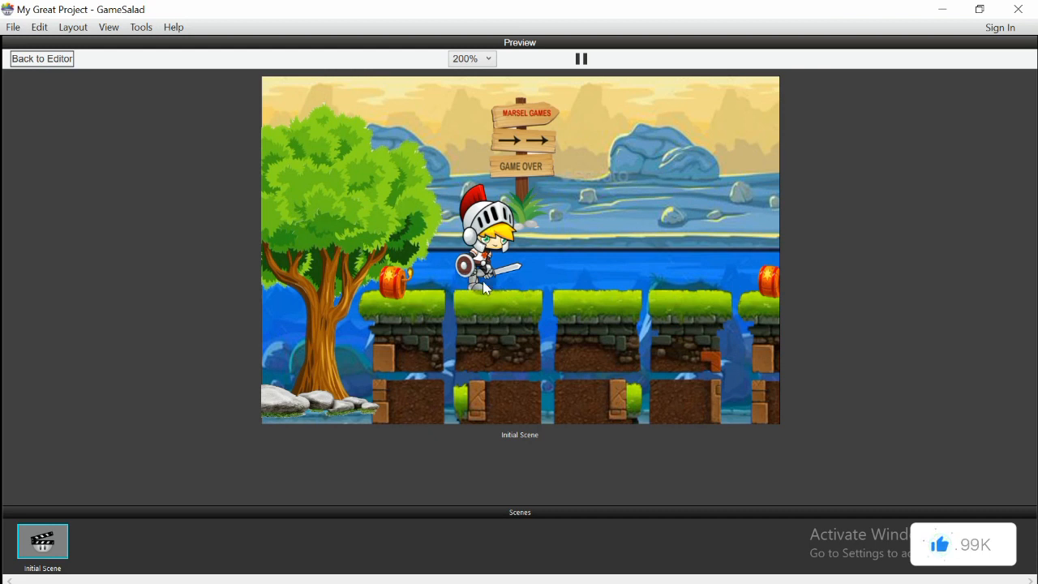
left_click(44, 60)
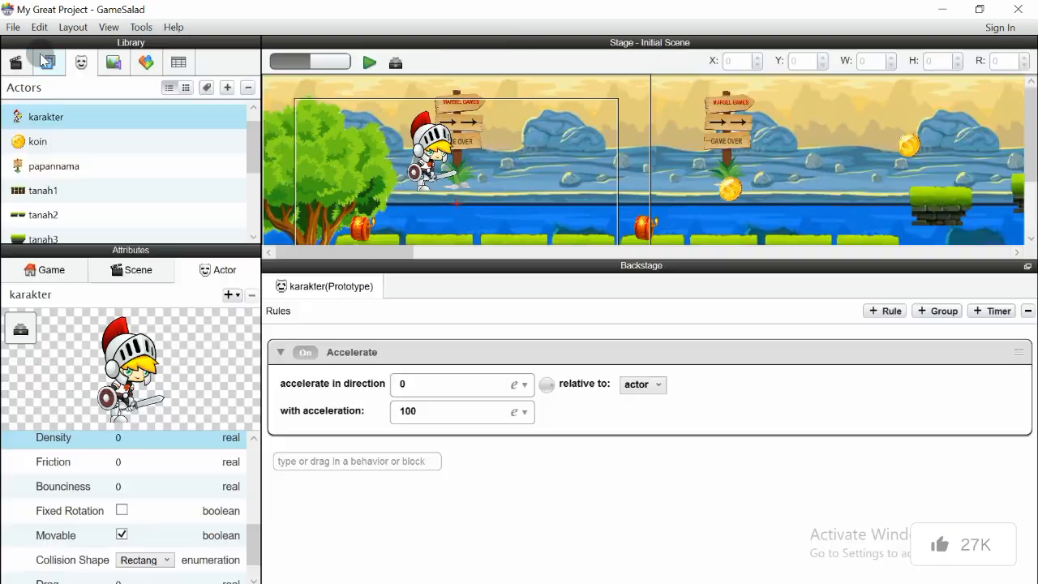
left_click(371, 64)
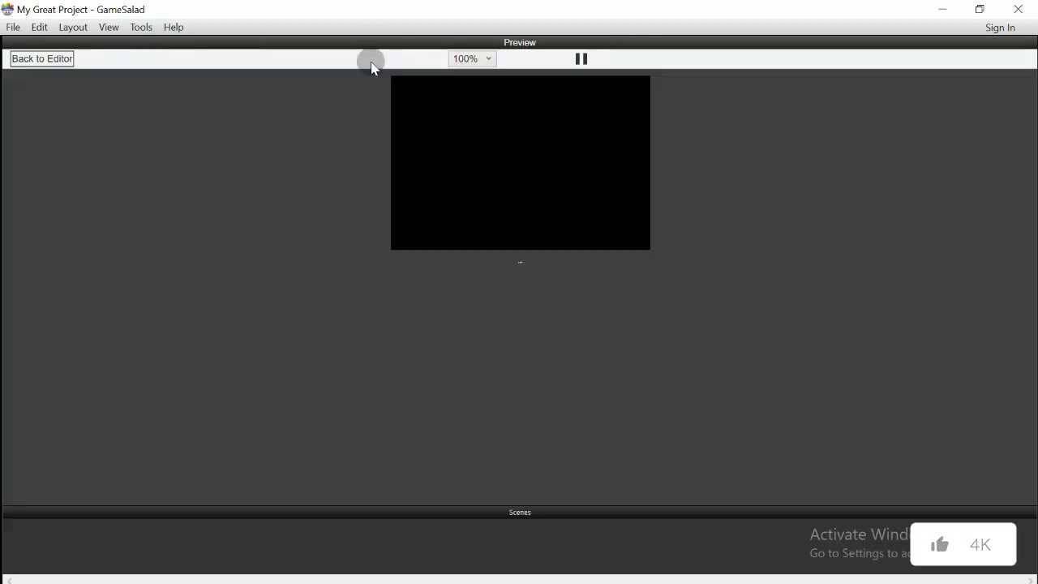
left_click(44, 61)
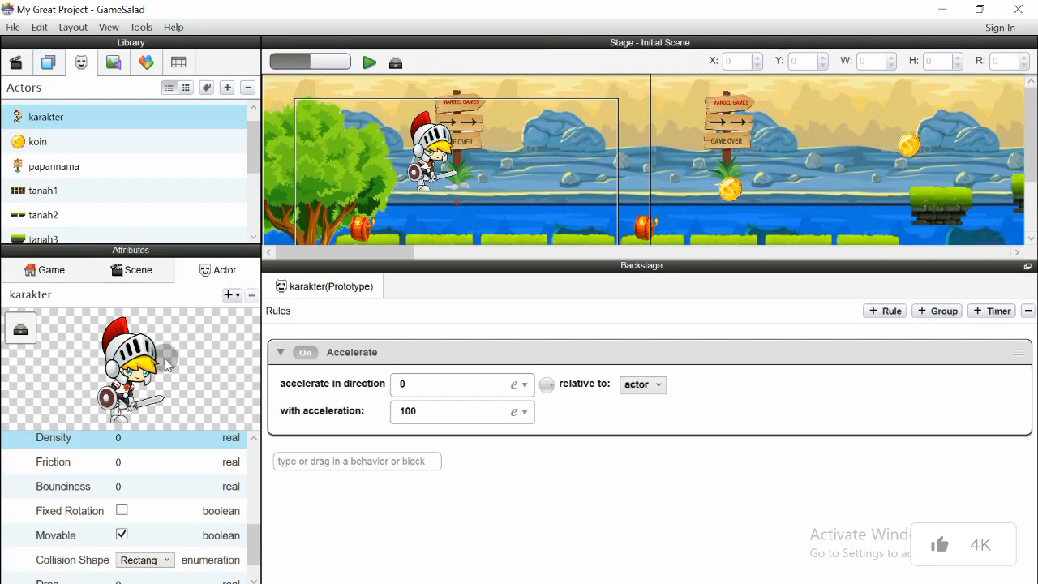
Set the karakter prototype's bounciness to 0.2 and preview the scene at 200% to check the landing
double_click(118, 489)
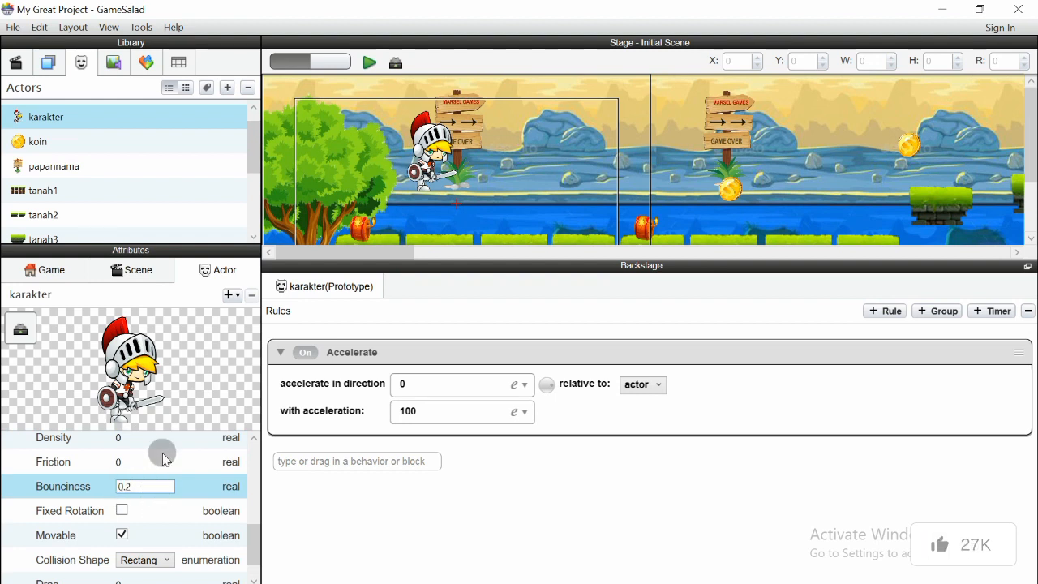
key("Return")
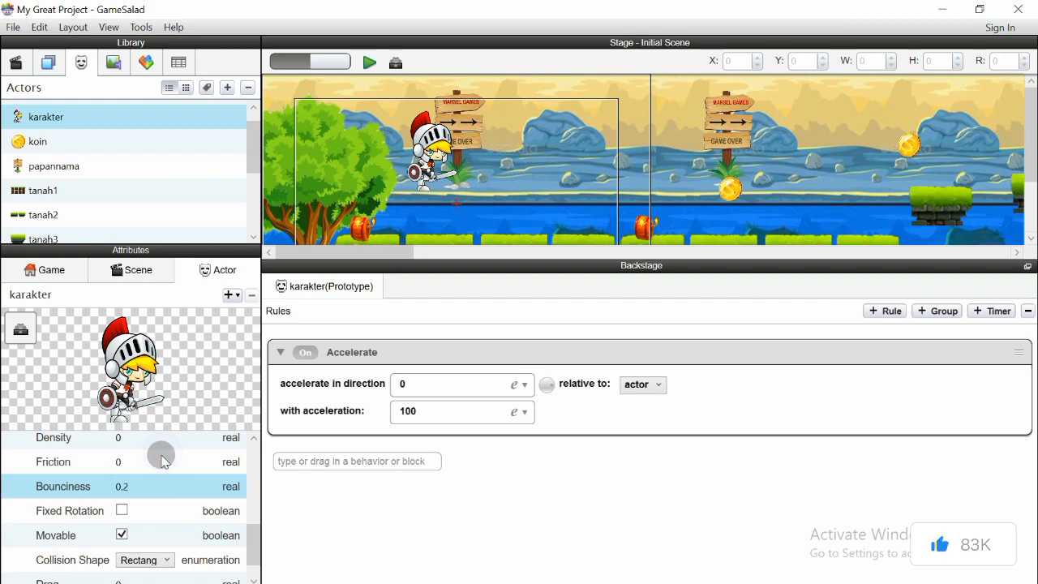
left_click(369, 63)
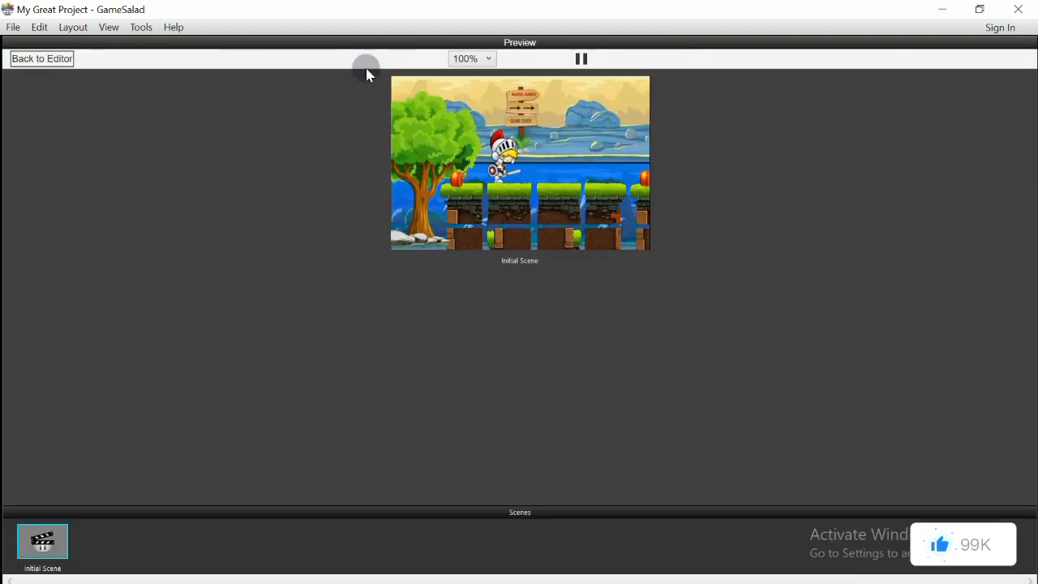
left_click(484, 58)
left_click(485, 58)
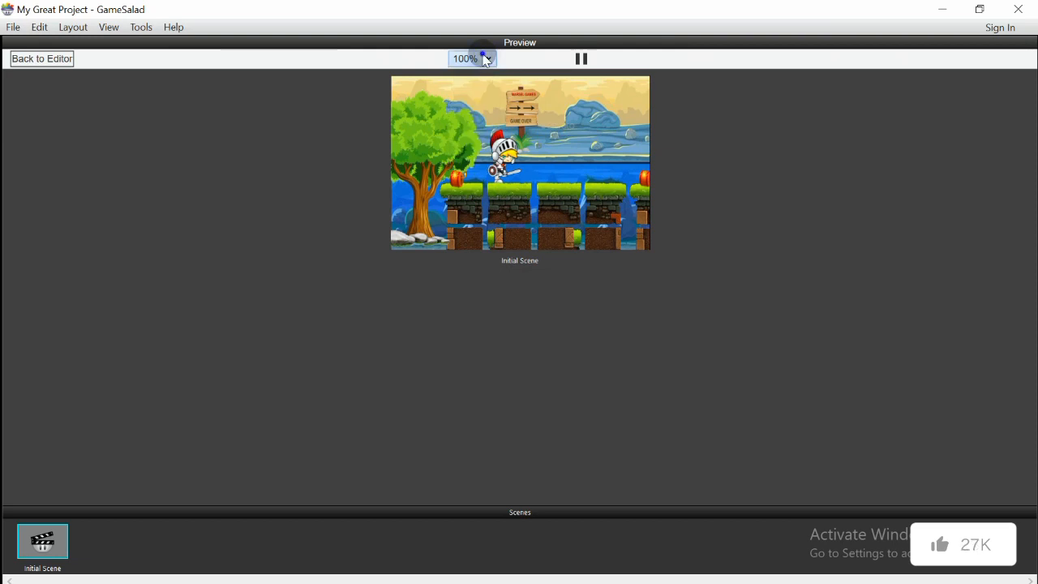
left_click(485, 58)
left_click(473, 89)
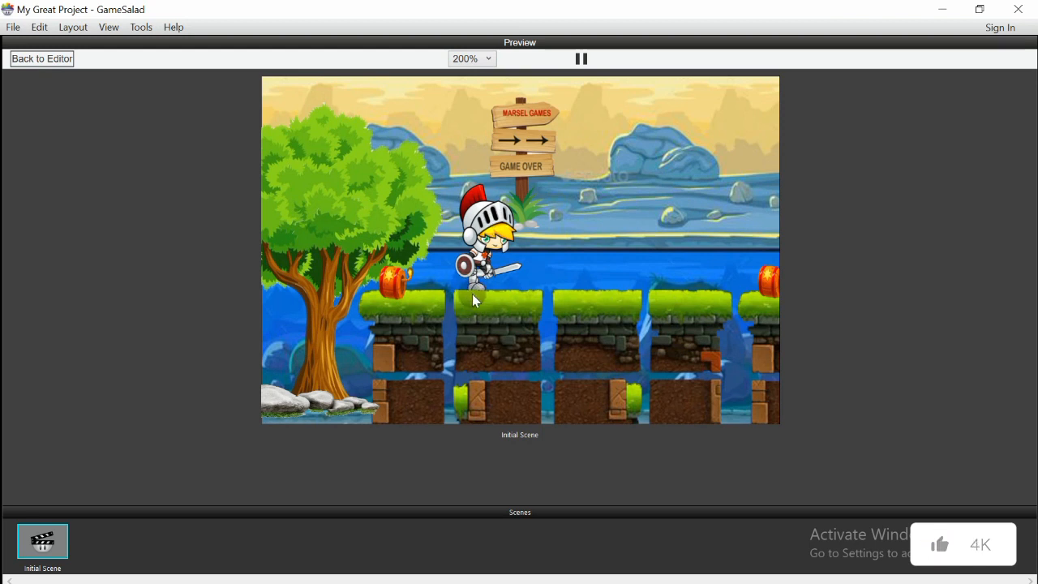
left_click(29, 59)
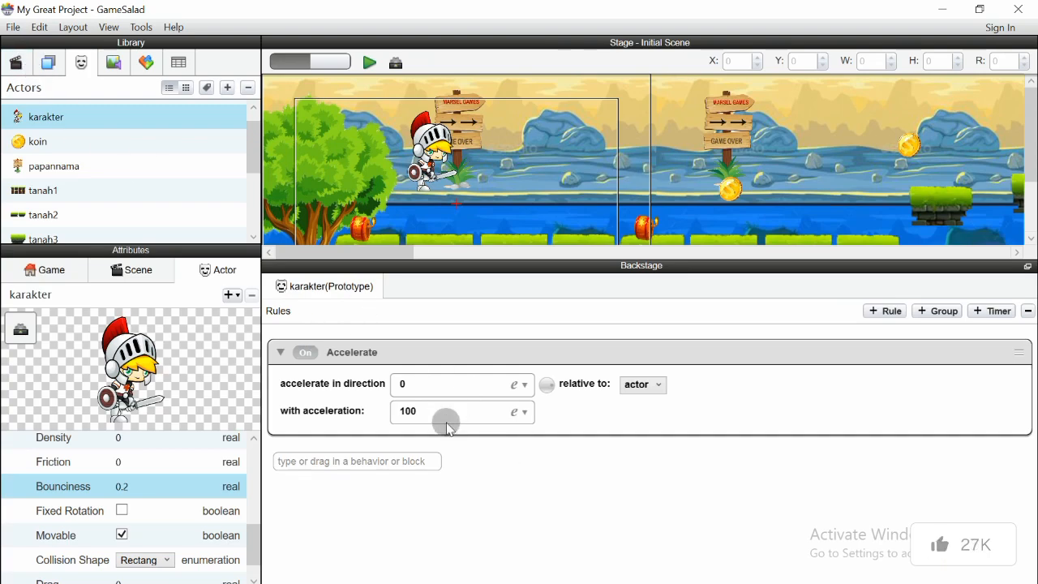
left_click(281, 351)
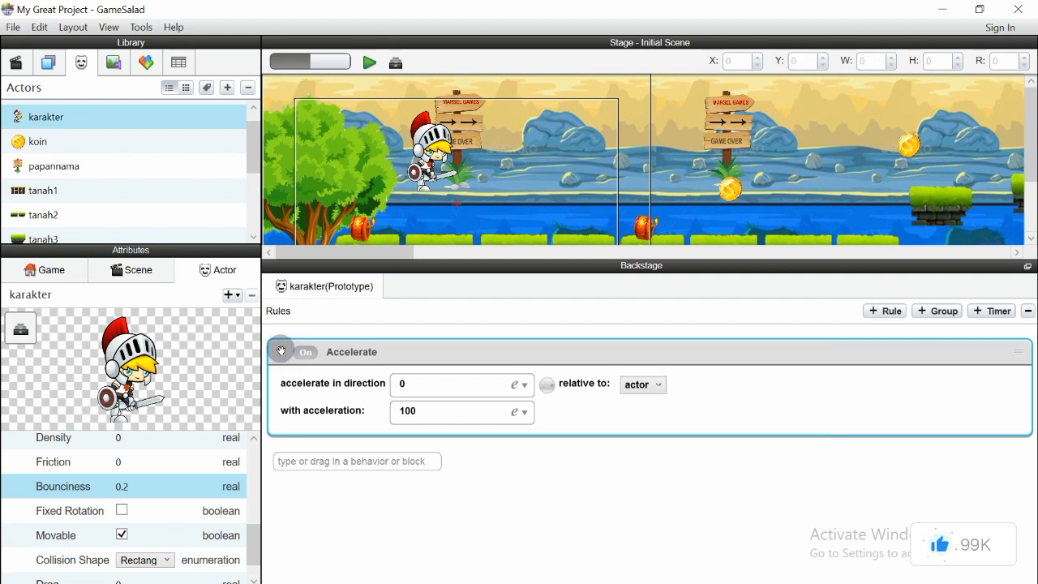
left_click(438, 347)
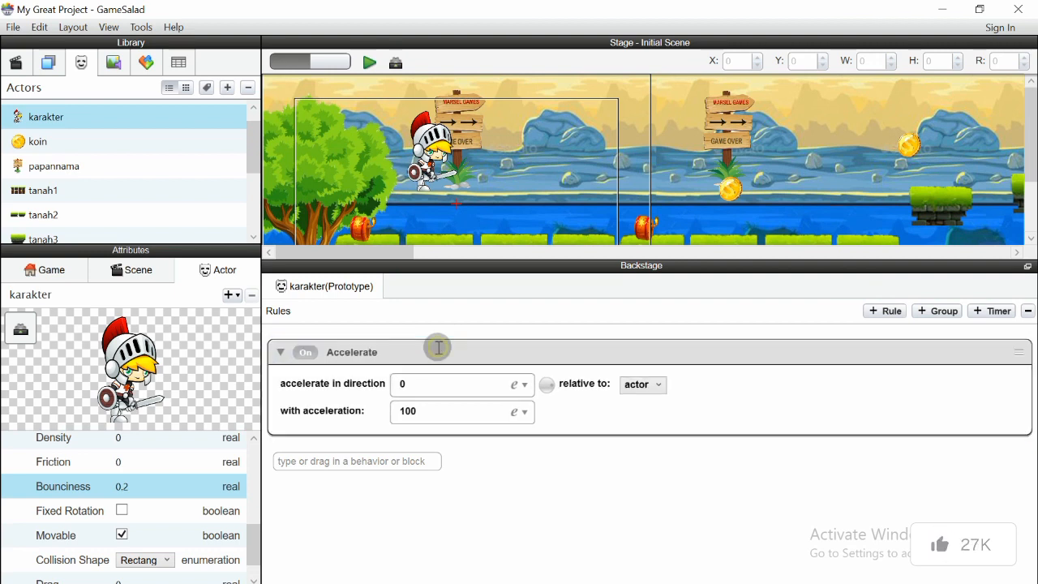
double_click(423, 146)
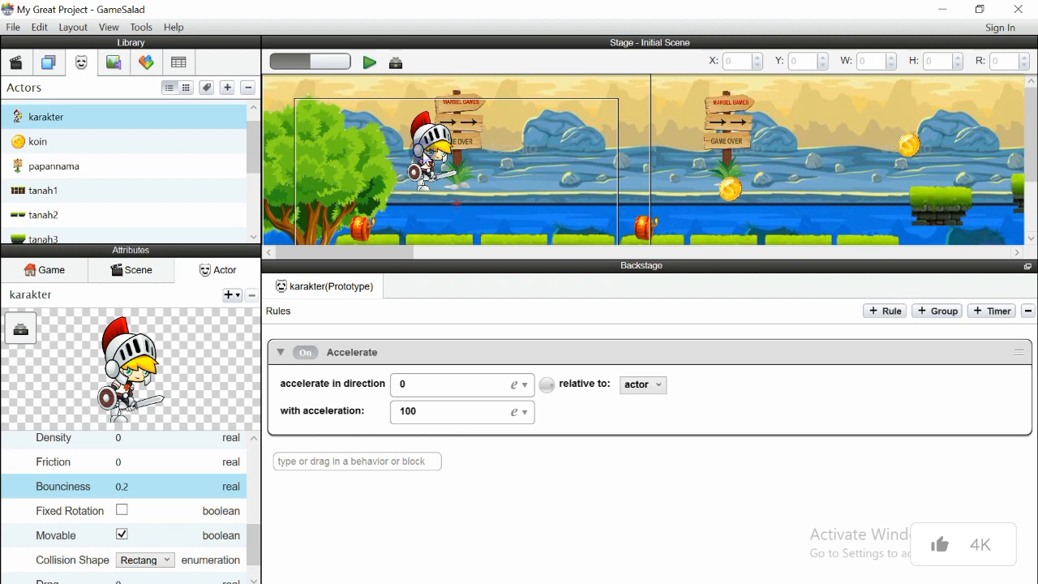
Collapse the Accelerate behavior of the karakter instance and rename it "Accelerate Aktor turun kebawah"
left_click(280, 352)
left_click(373, 352)
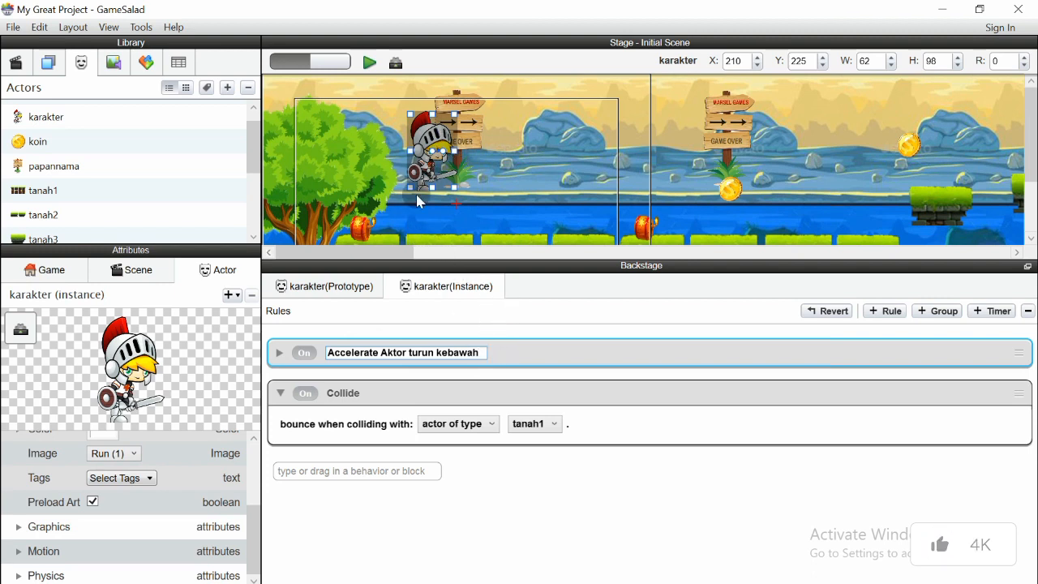
key("Return")
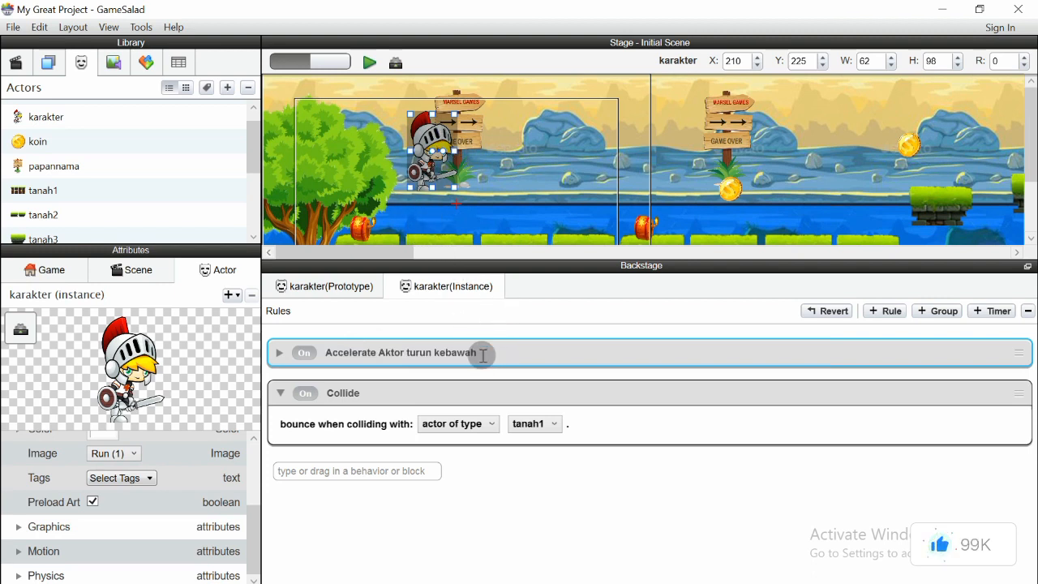
left_click(553, 520)
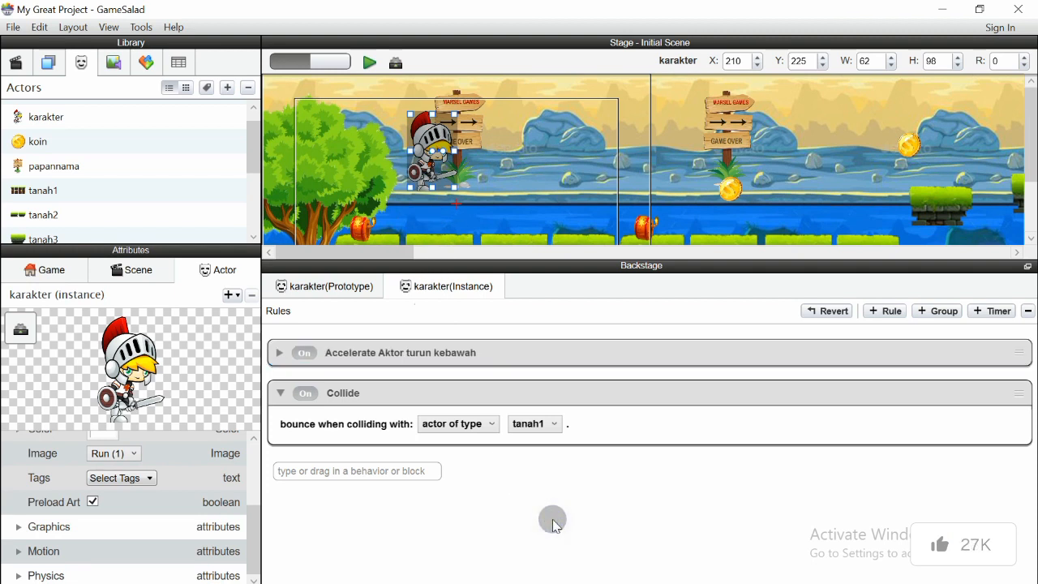
Rename the Collide behavior that targets tanah1 as "Collide edit Tanah 1"
double_click(340, 393)
left_click(364, 392)
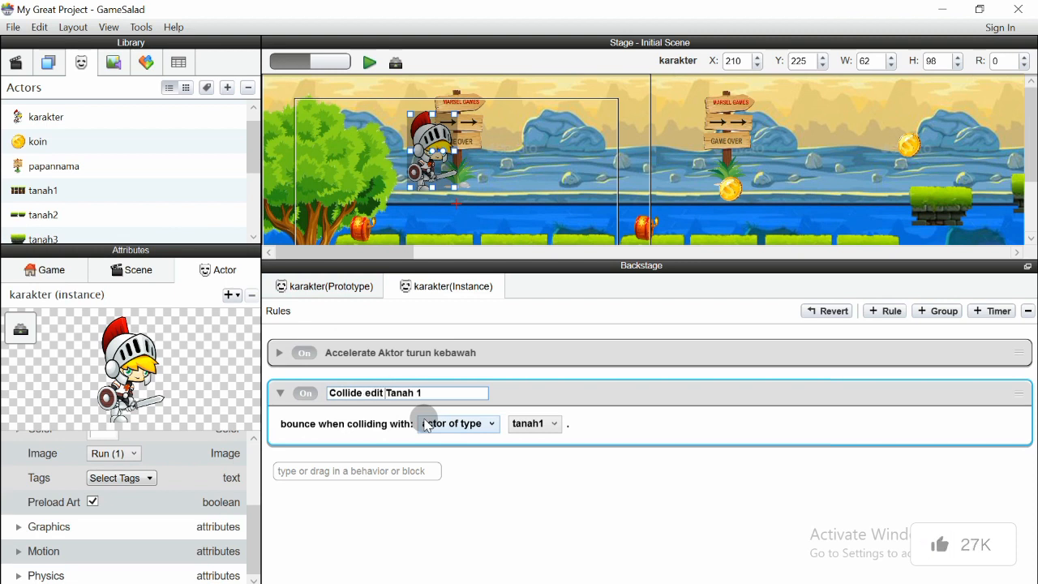
key("Return")
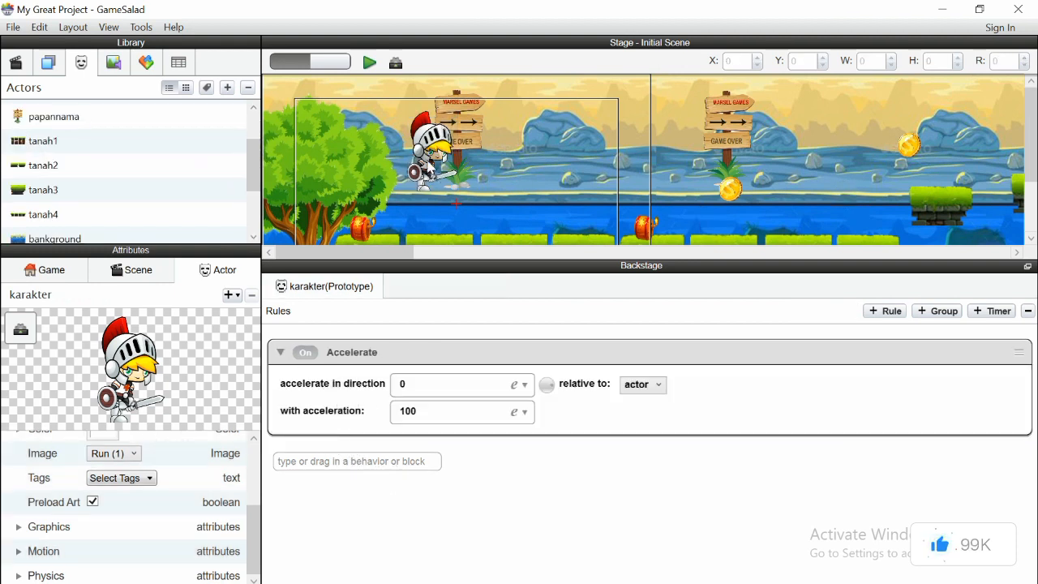
Add a second Collide behavior to the knight instance on the stage and make it collide with tanah2
left_click(427, 156)
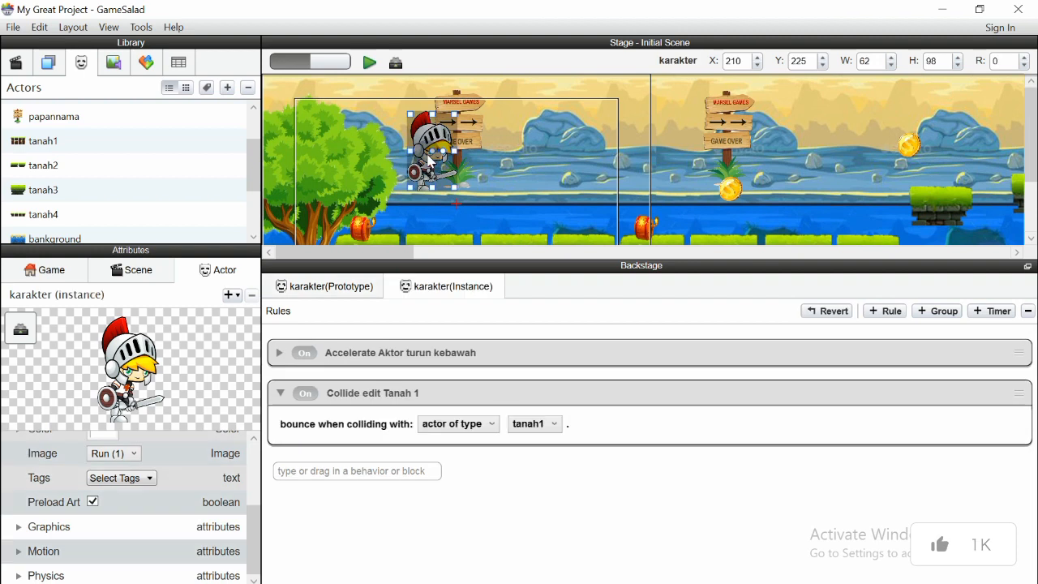
left_click(328, 471)
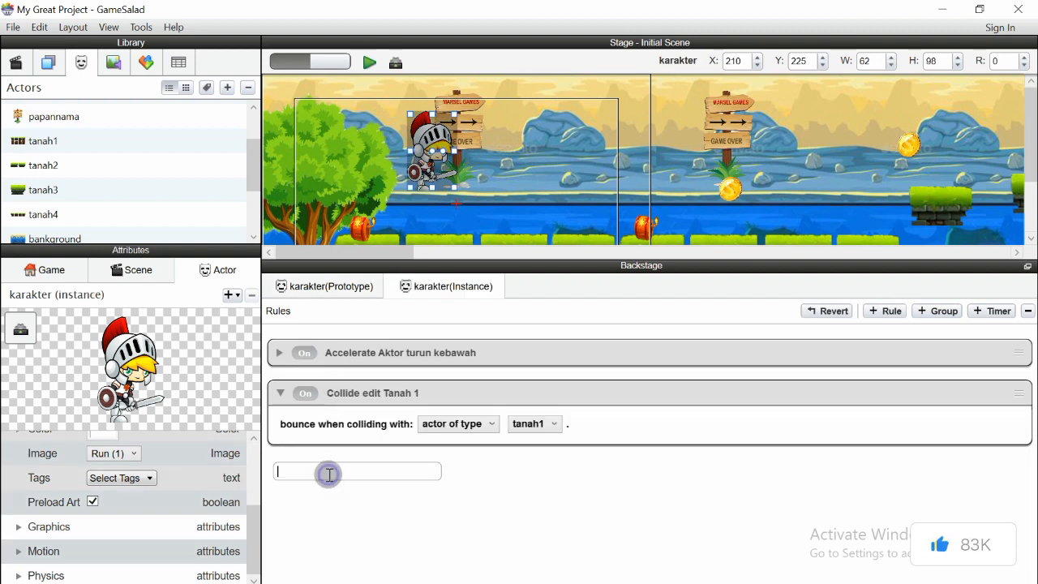
left_click(146, 63)
left_click(68, 146)
left_click_drag(67, 147, 381, 493)
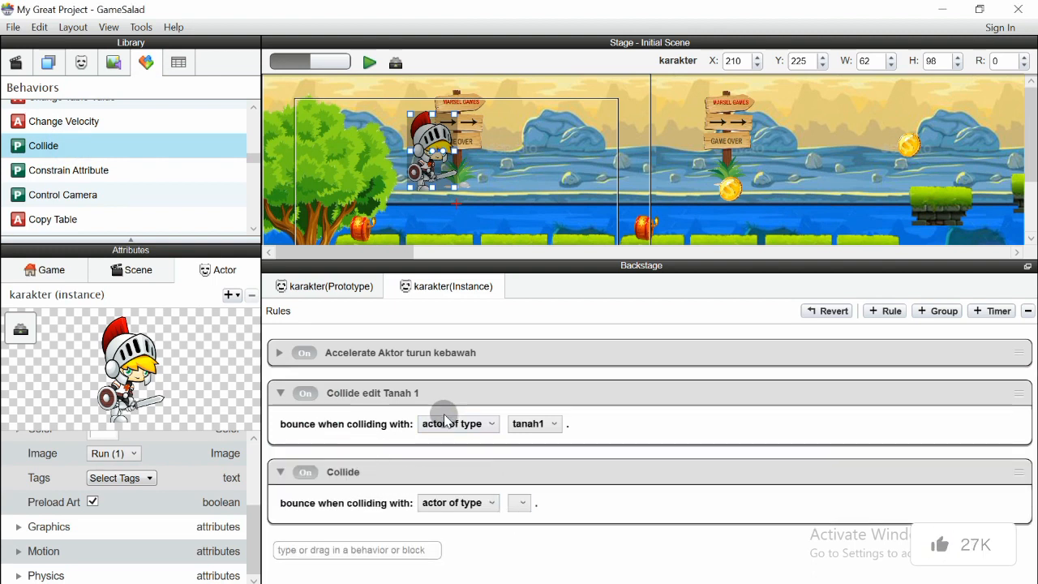
left_click(521, 503)
left_click(532, 380)
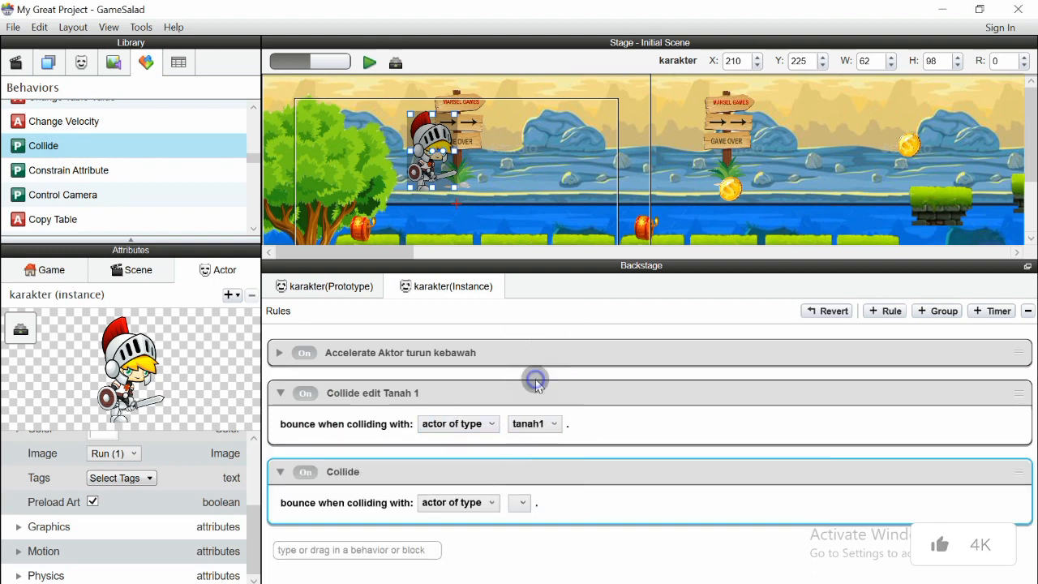
Rename the tanah2 Collide behavior as "Collide edit Tanah 2", reusing the label text from the tanah1 behavior
double_click(384, 477)
left_click(383, 477)
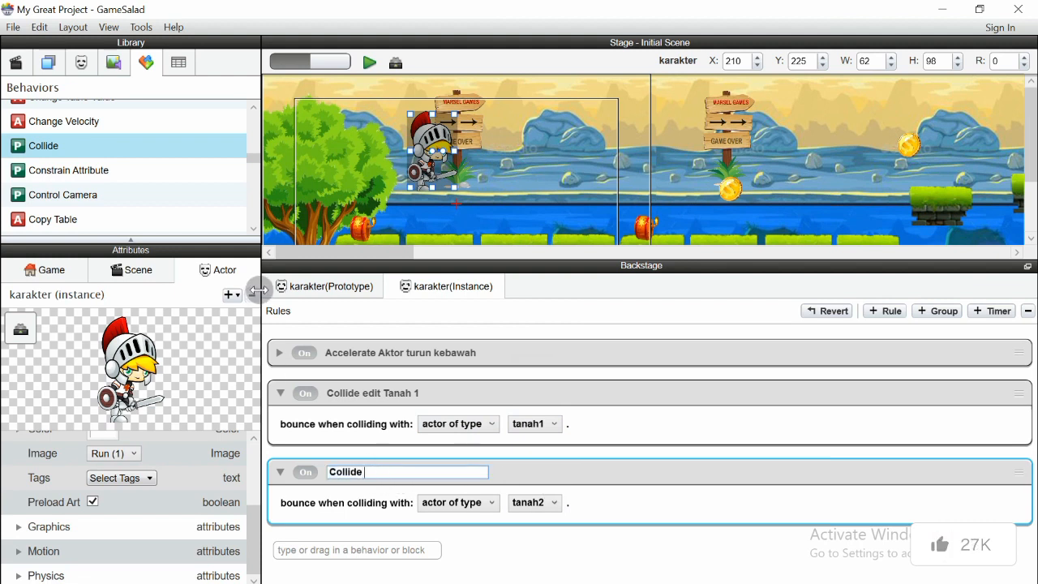
double_click(375, 393)
left_click_drag(372, 396, 442, 386)
key("ctrl+c")
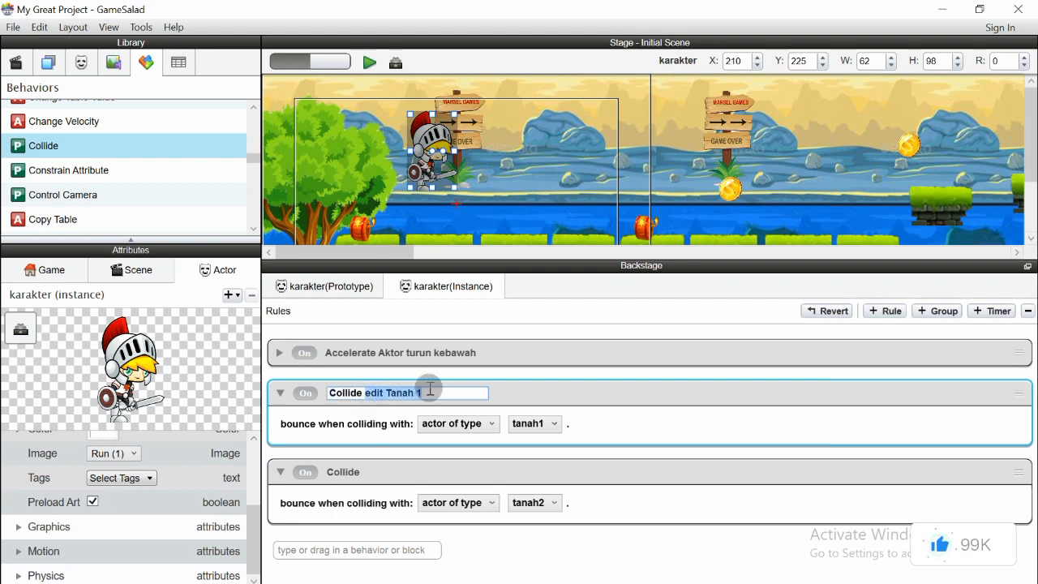
left_click(540, 381)
left_click(365, 471)
double_click(365, 470)
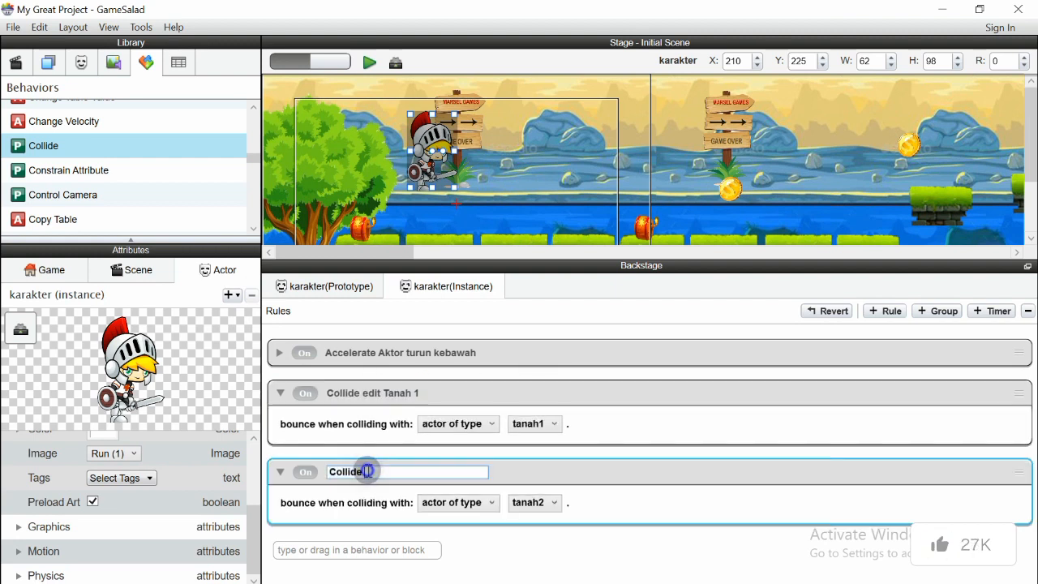
key("ctrl+v")
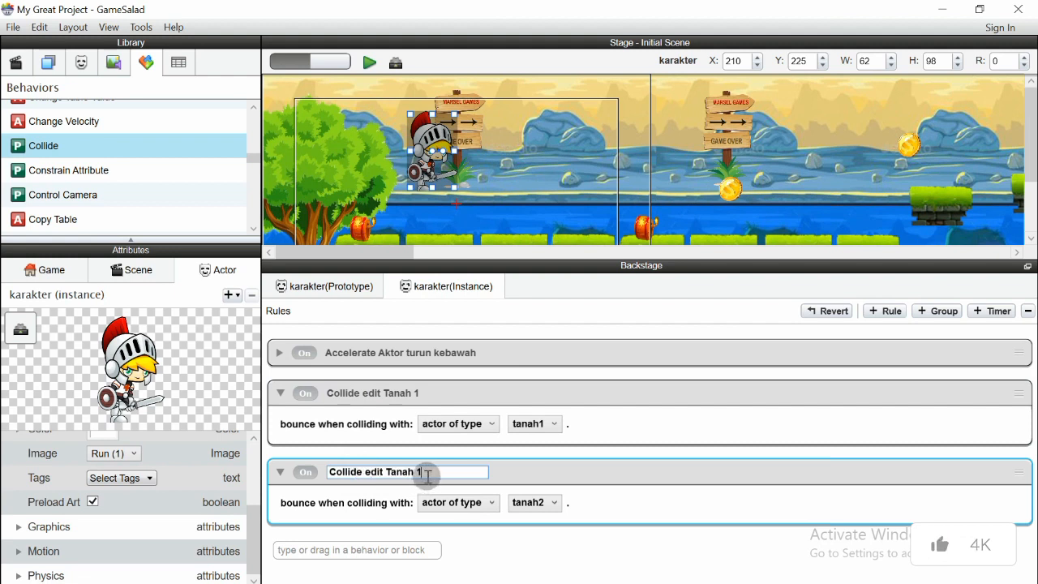
type("2")
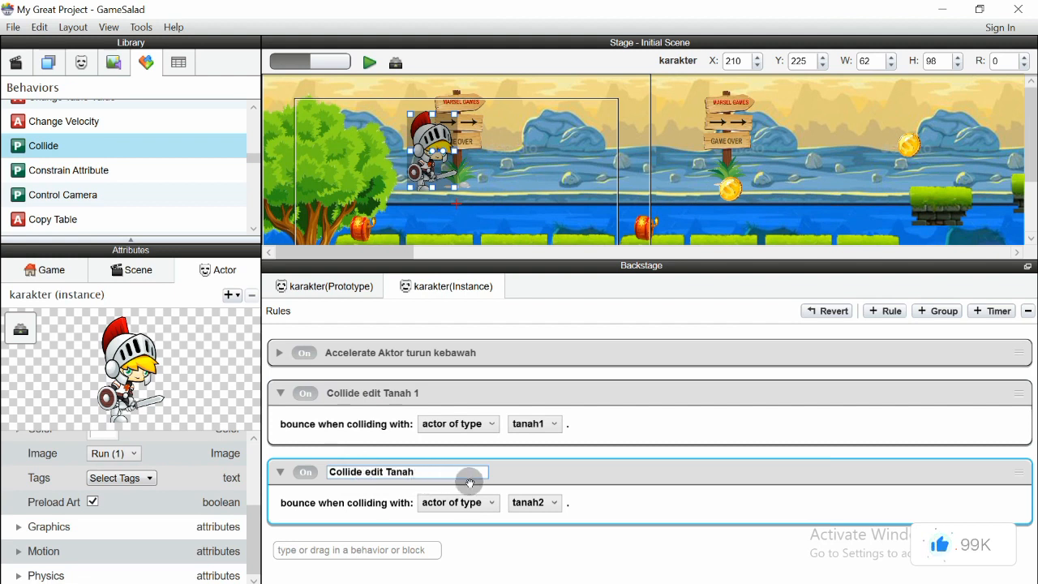
left_click(629, 505)
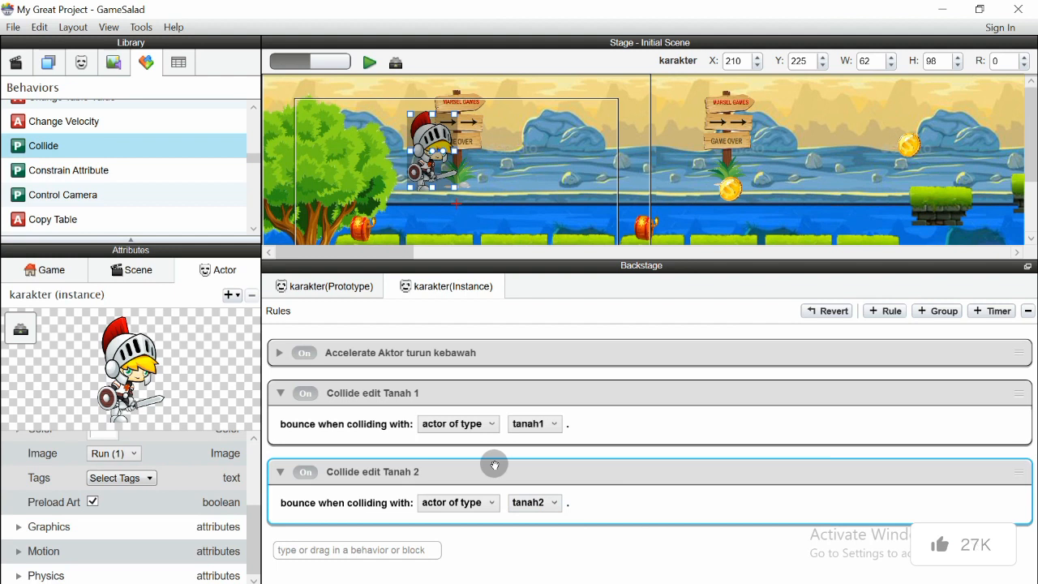
Add a third Collide behavior to the karakter instance, name it "Collide edit Tanah 3" and make it collide with tanah3
left_click_drag(38, 145, 337, 545)
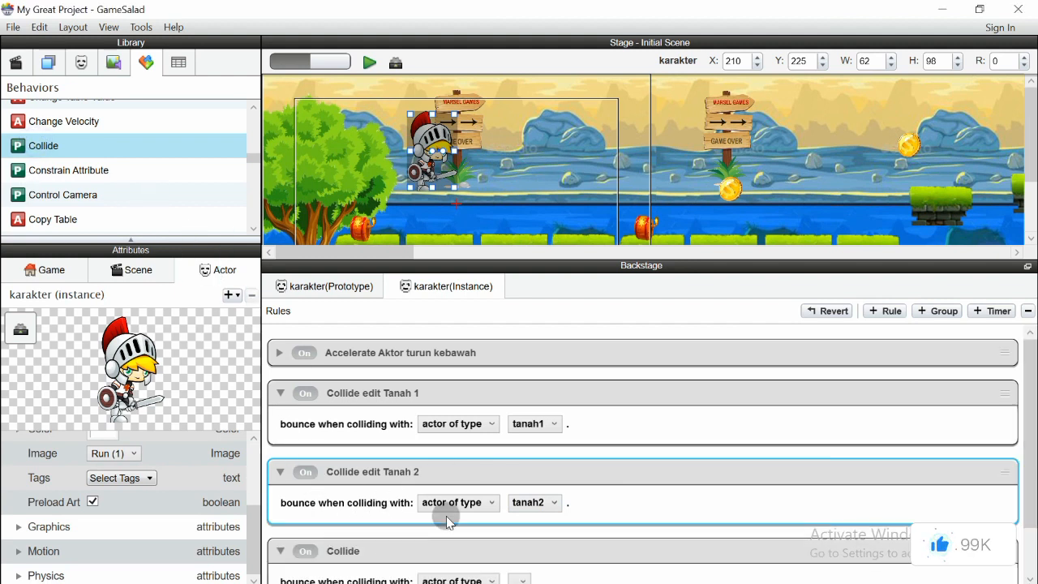
scroll(446, 516, "down", 2)
double_click(403, 490)
left_click(403, 489)
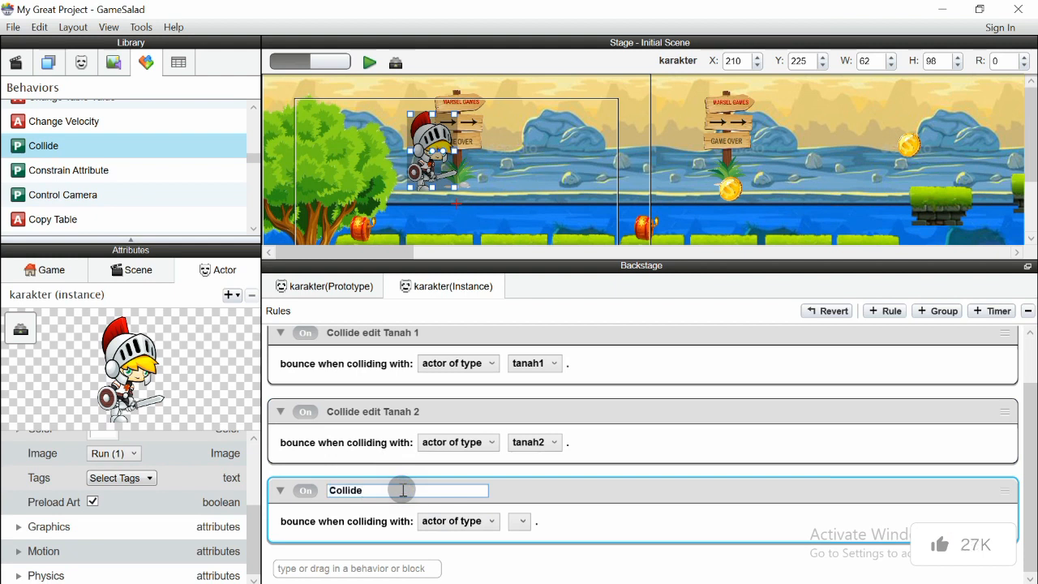
type("edit Tanah")
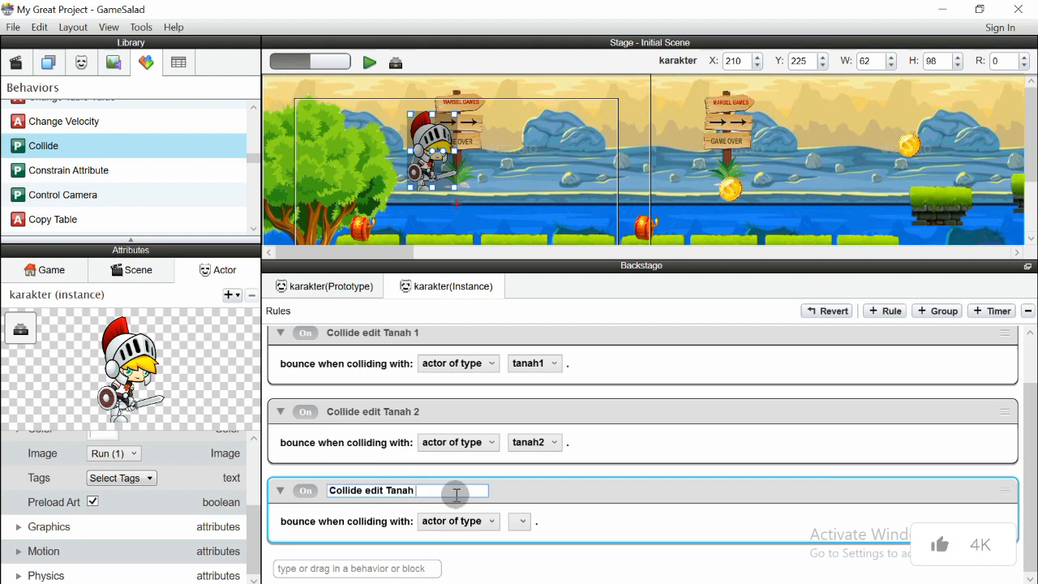
type(" 15")
type(" 3")
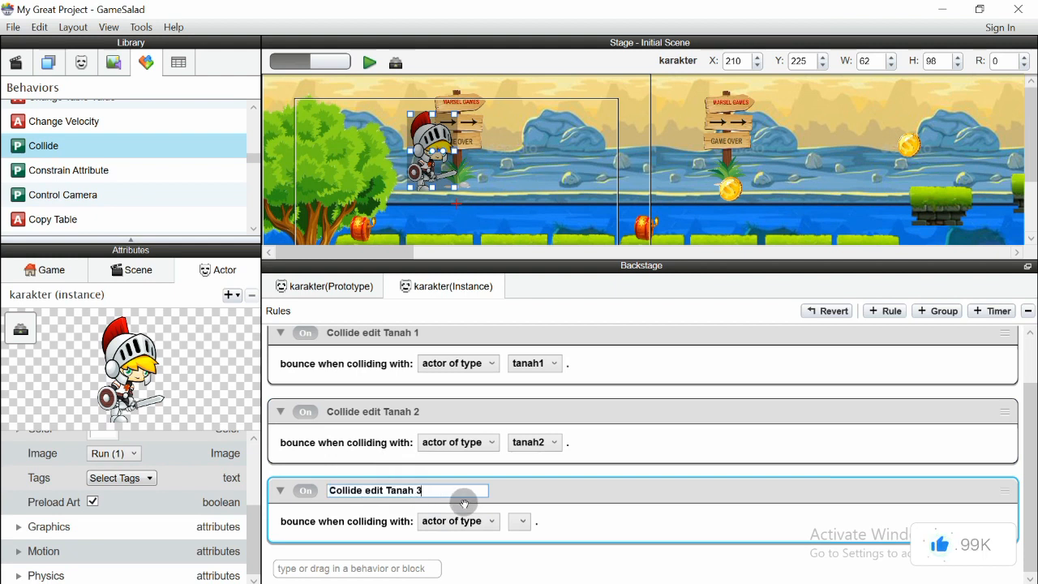
left_click(519, 522)
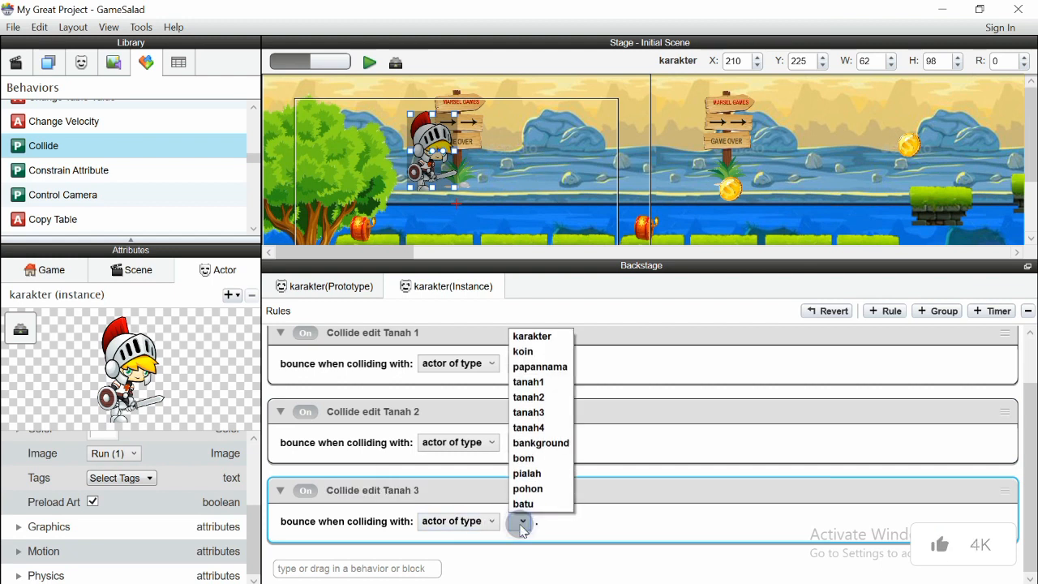
left_click(529, 412)
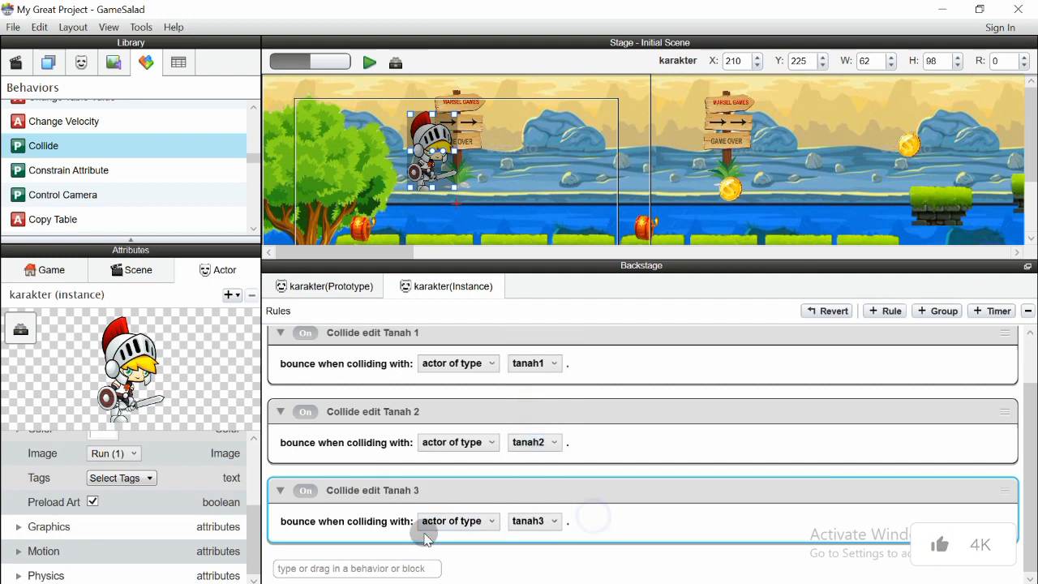
Add a fourth Collide behavior below "Collide edit Tanah 3" in the karakter instance's rules
left_click_drag(58, 146, 373, 564)
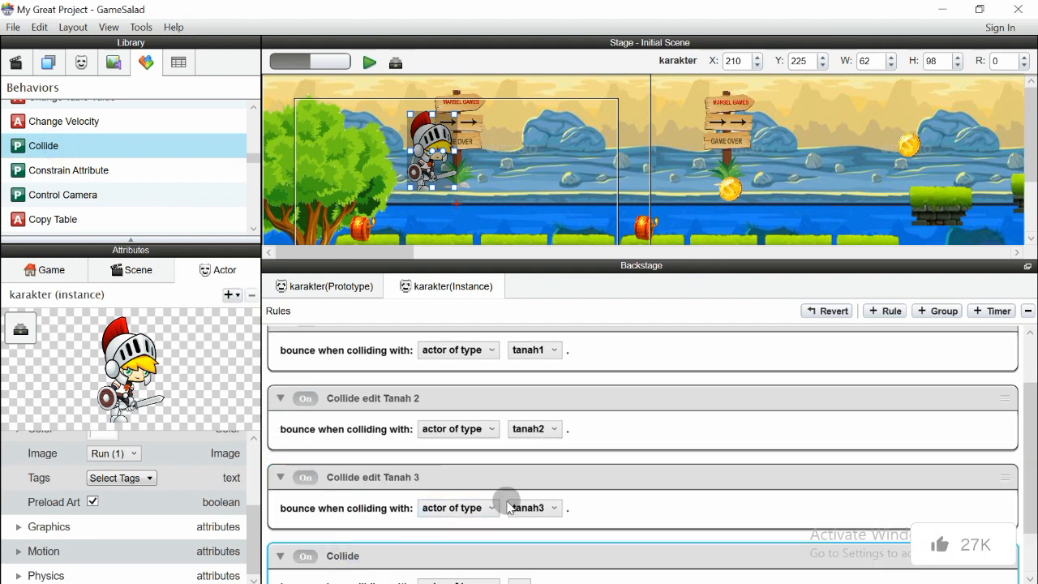
scroll(568, 484, "down", 2)
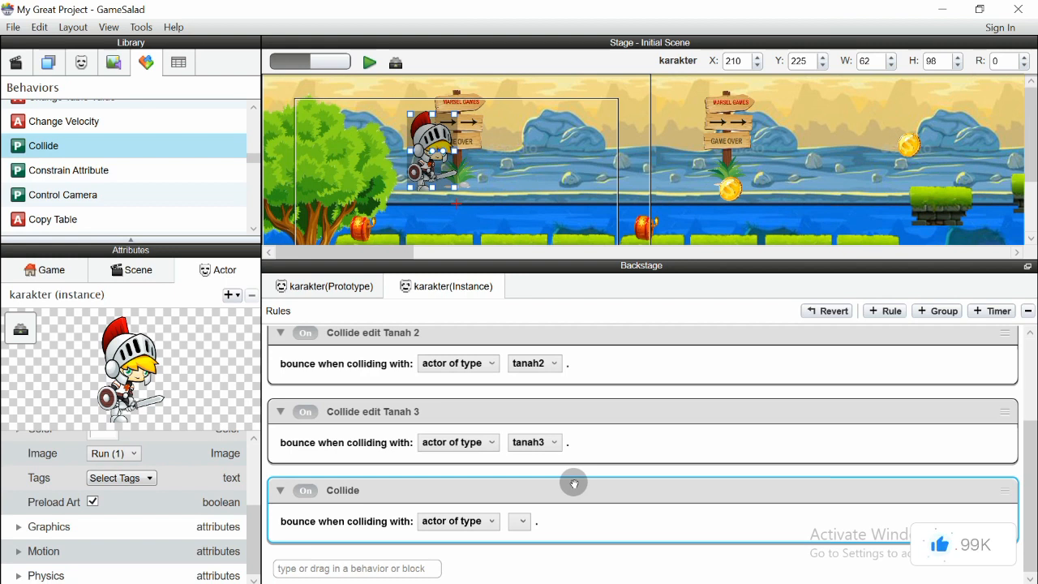
scroll(573, 483, "up", 1)
scroll(608, 478, "down", 1)
left_click(419, 502)
left_click(415, 493)
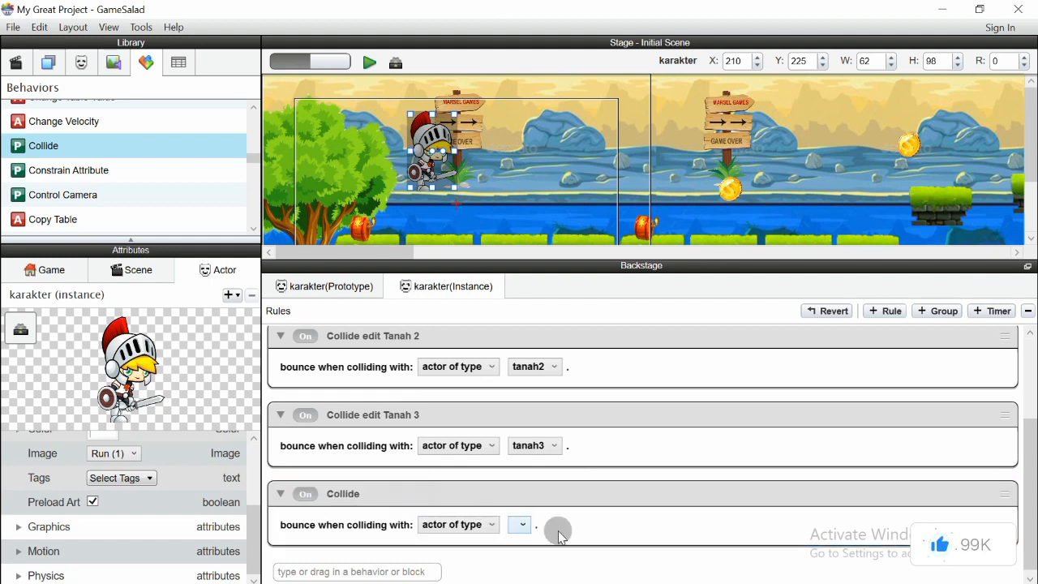
left_click(279, 493)
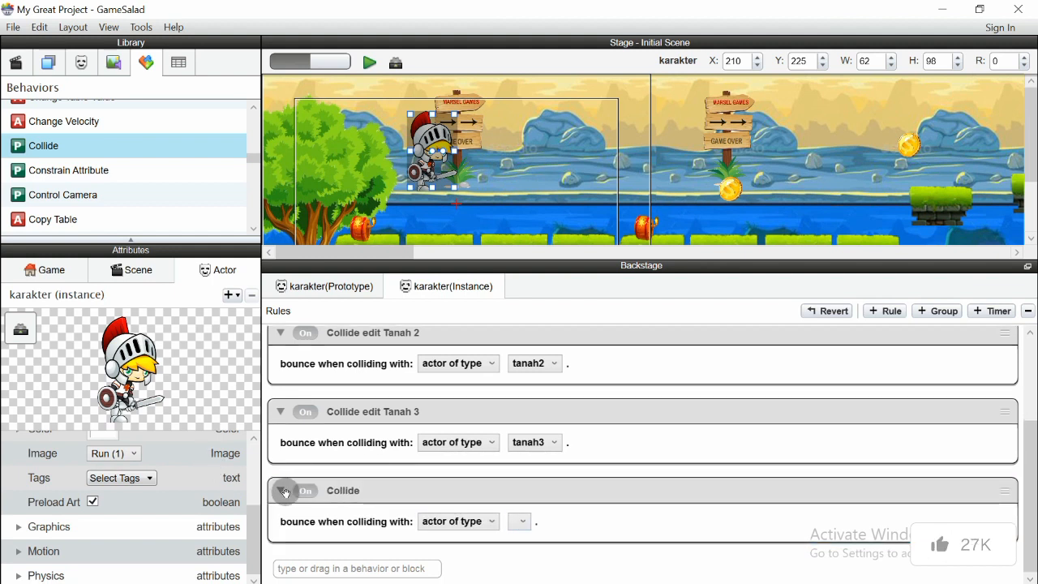
left_click(401, 533)
left_click(305, 532)
left_click(306, 531)
left_click(279, 529)
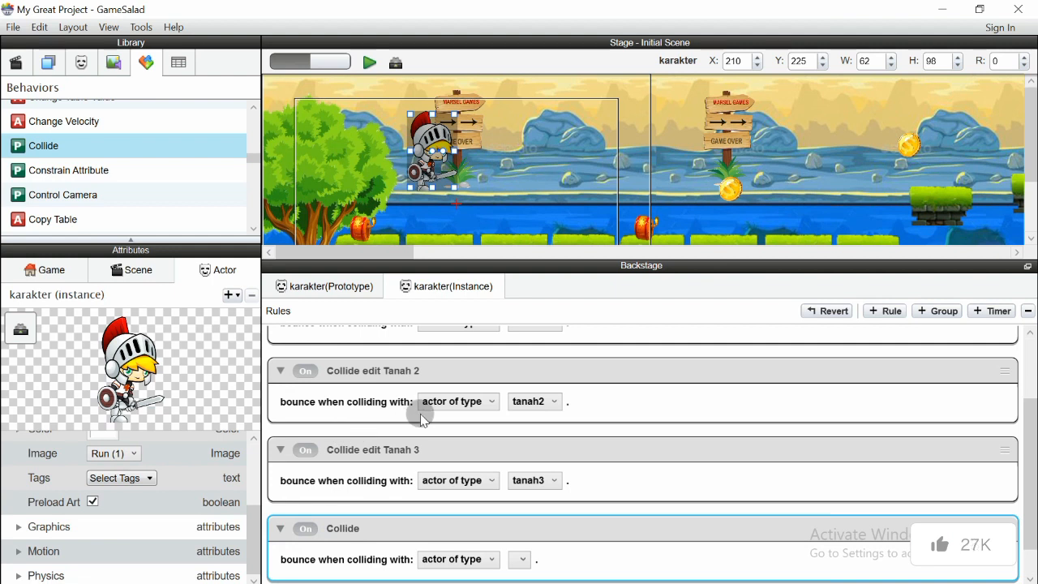
Make the fourth Collide behavior collide with actors of type tanah4
scroll(422, 415, "down", 1)
left_click(519, 521)
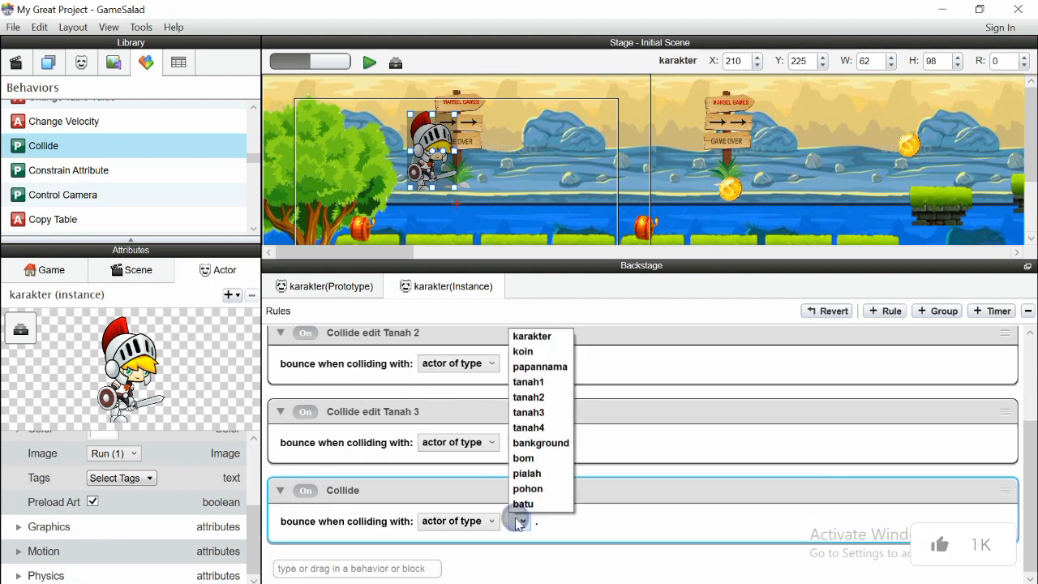
left_click(536, 427)
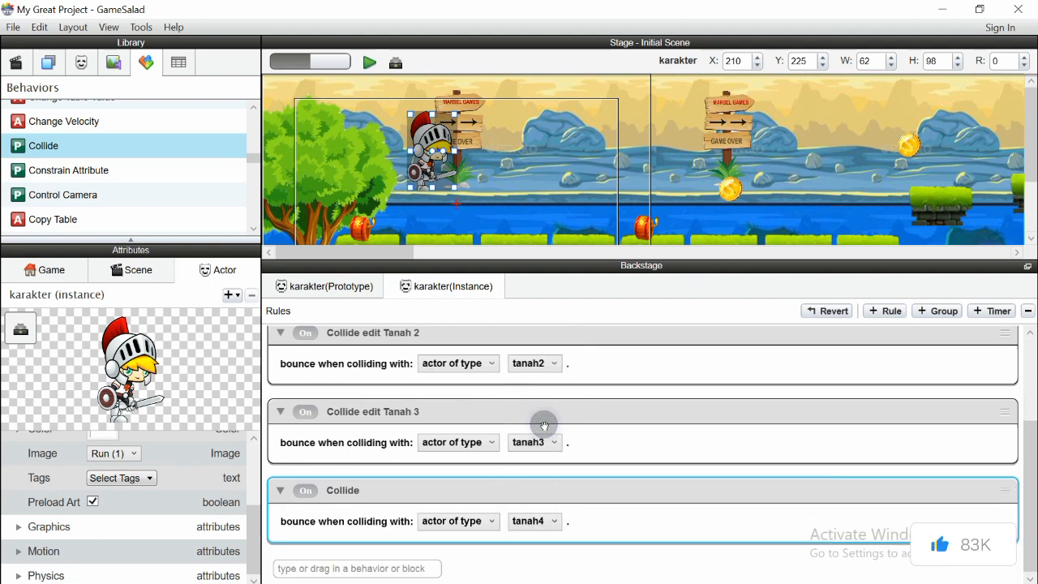
left_click(480, 523)
left_click(478, 522)
left_click(476, 520)
left_click(540, 565)
scroll(357, 501, "up", 2)
scroll(403, 494, "down", 2)
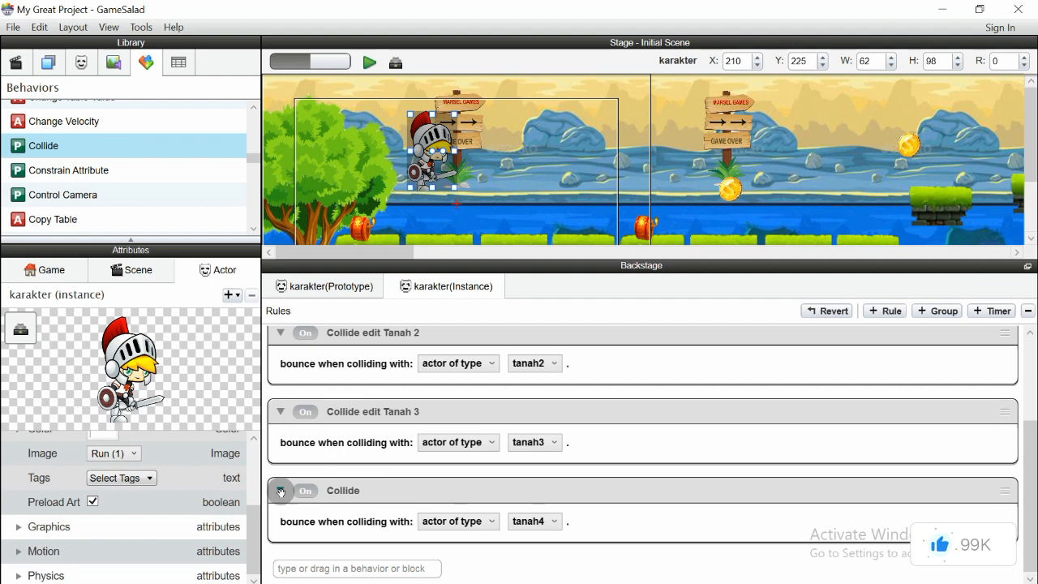
Rename the tanah4 Collide behavior as "Collide edit Tanah 4"
double_click(375, 490)
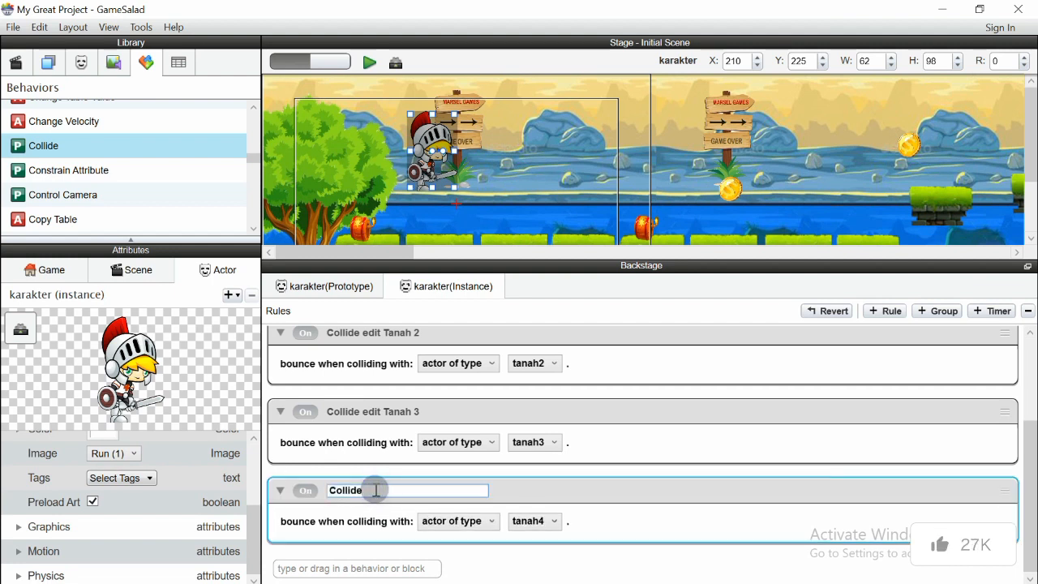
type("edit Tanah 14")
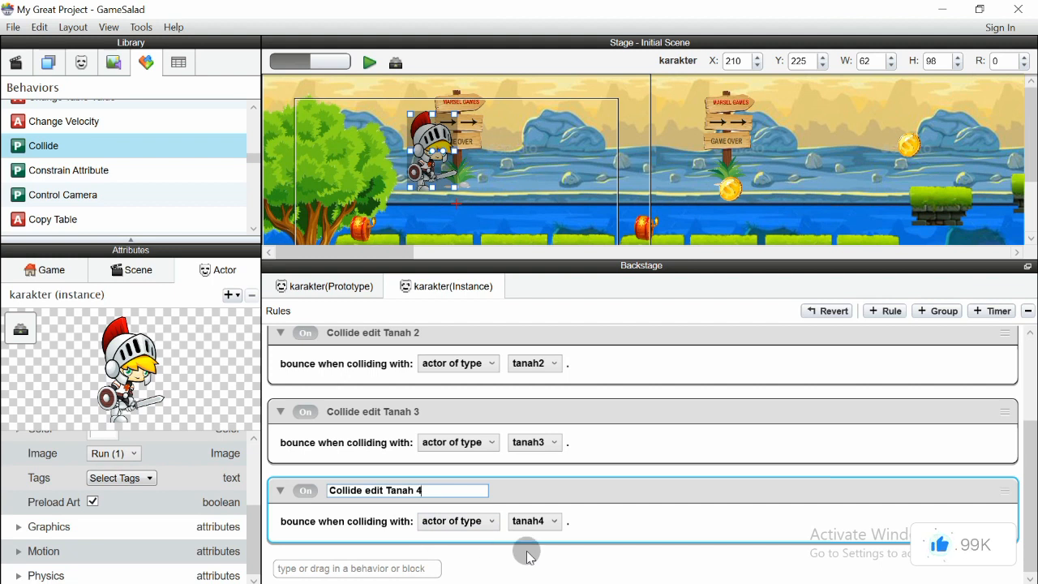
left_click(563, 483)
Extend the Accelerate behavior's name to "Accelerate Aktor turun kebawah menyentuh tanah"
scroll(499, 463, "up", 3)
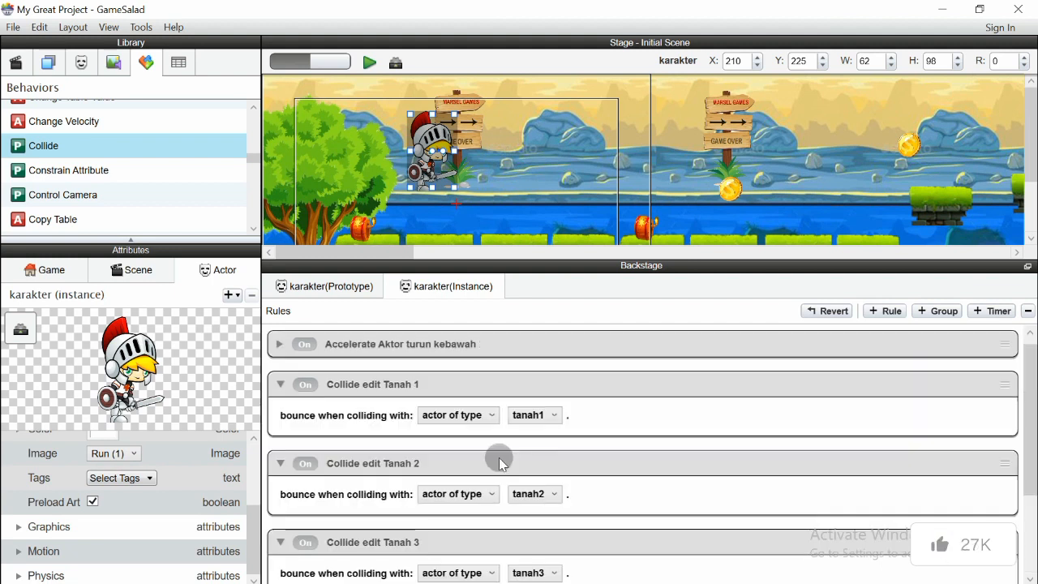
scroll(463, 389, "up", 1)
scroll(479, 408, "down", 2)
scroll(484, 416, "up", 2)
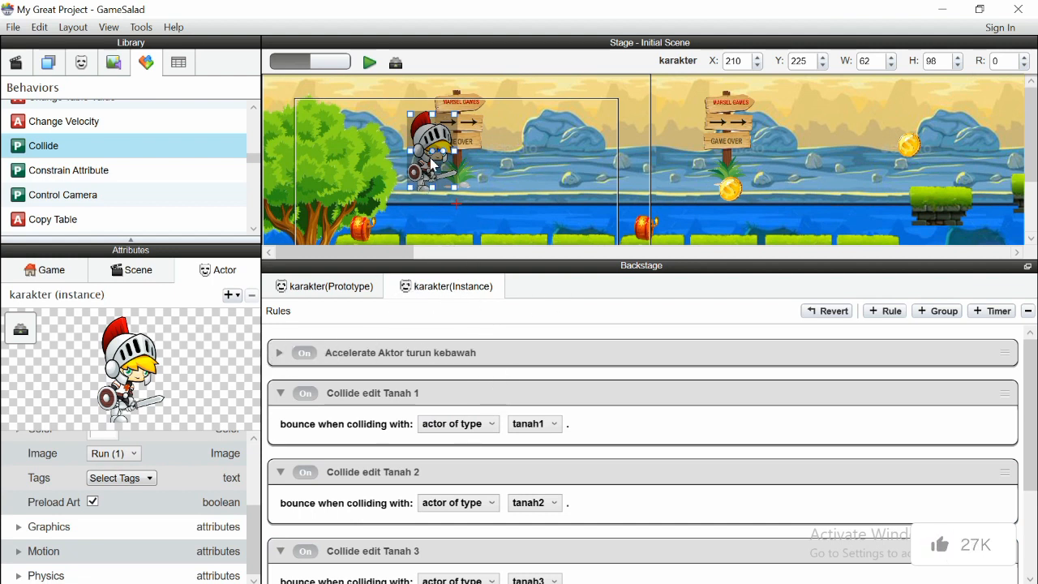
double_click(463, 352)
left_click(482, 352)
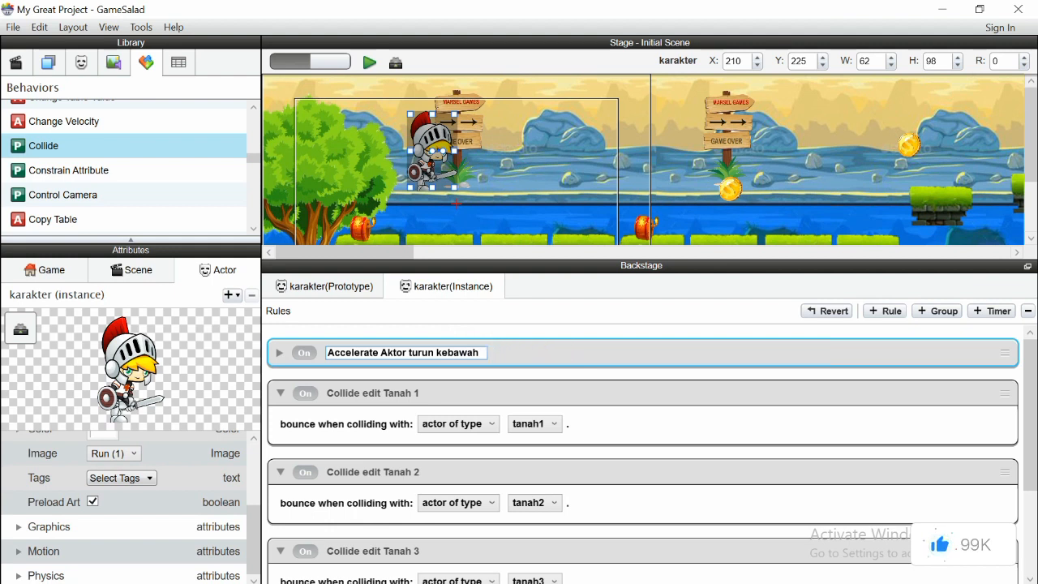
type("yentuh tanah")
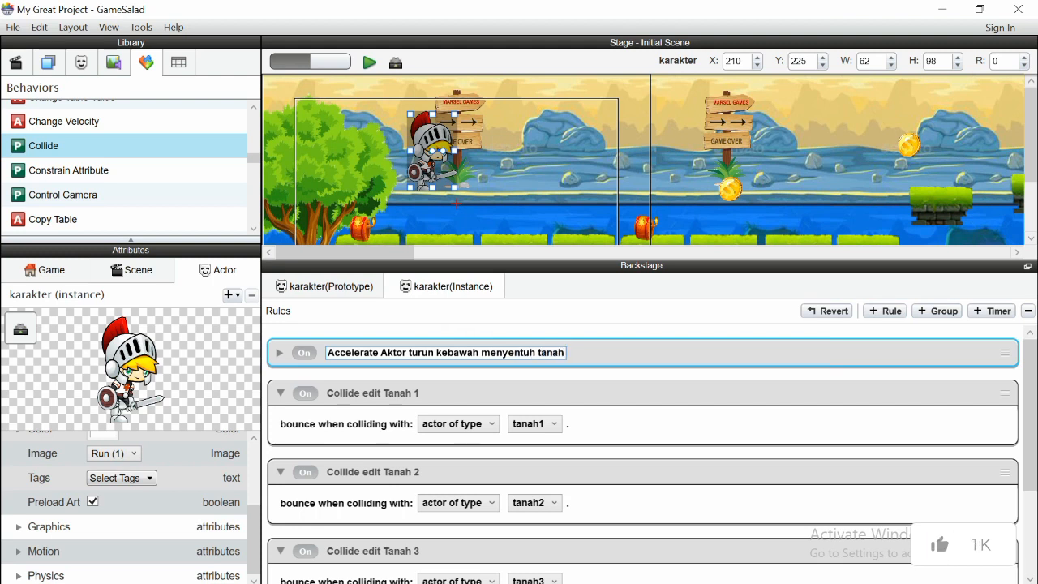
Delete the Accelerate behavior from the karakter prototype's rules
left_click(481, 352)
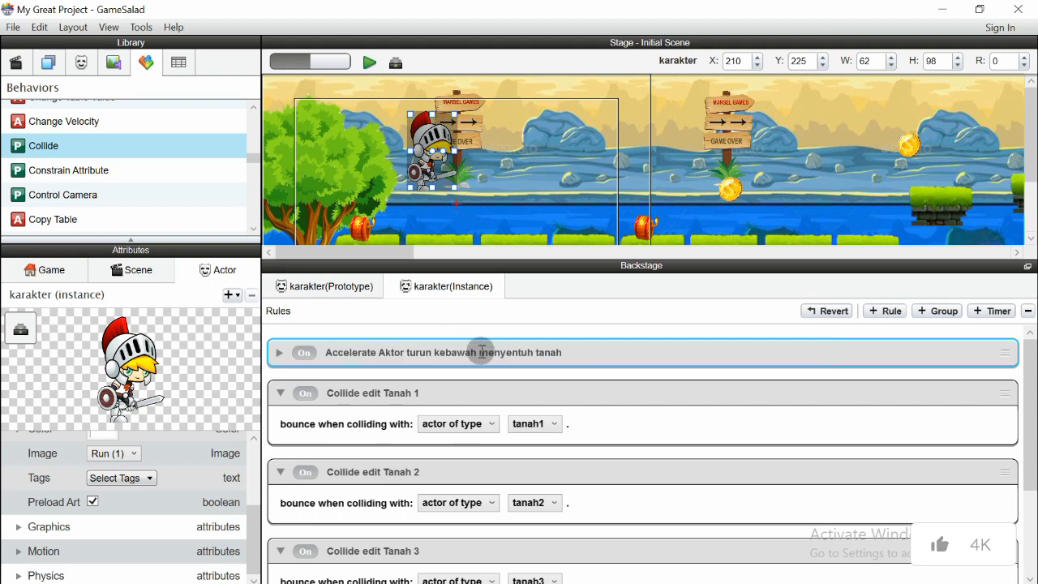
left_click(498, 501)
scroll(559, 480, "down", 3)
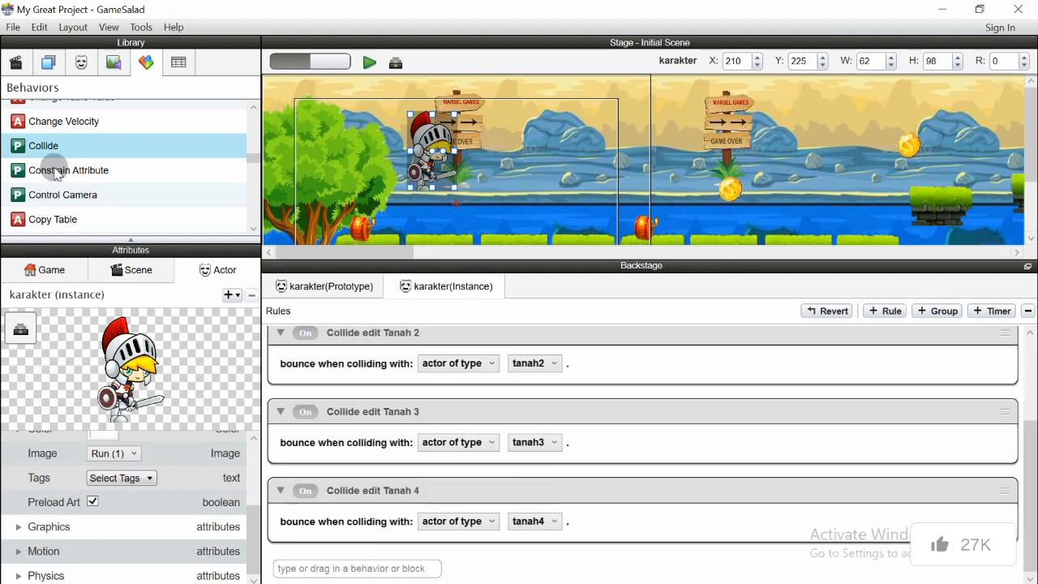
left_click(73, 71)
left_click_drag(251, 171, 270, 140)
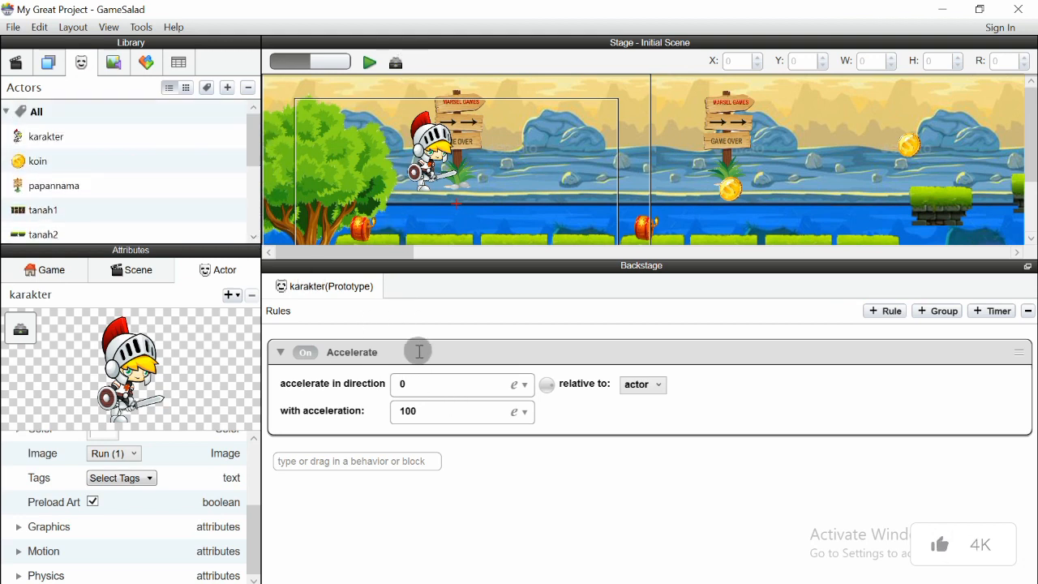
left_click(305, 352)
left_click_drag(454, 353, 514, 459)
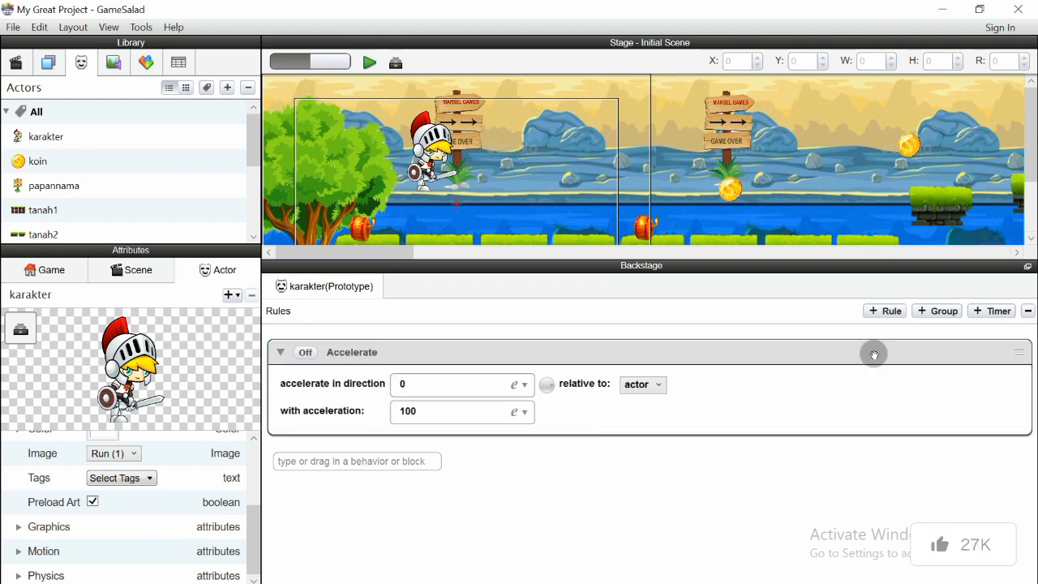
left_click(695, 350)
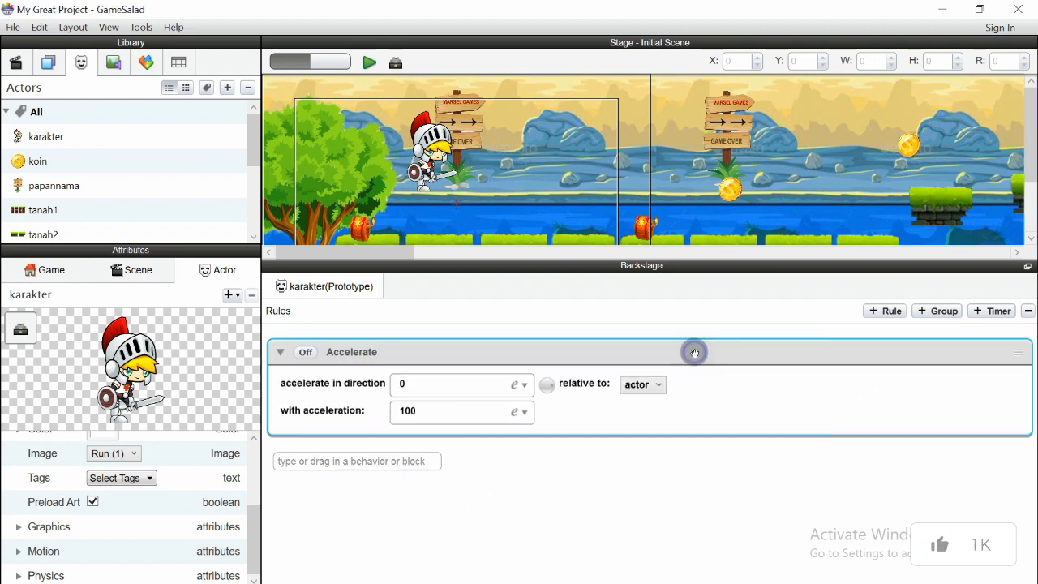
left_click(1028, 313)
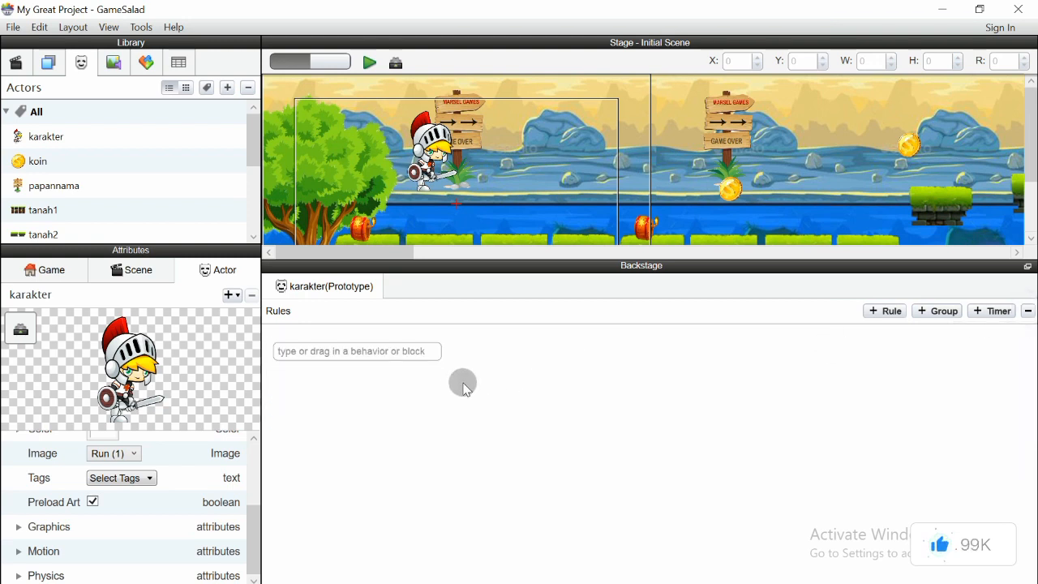
Review the Collide behaviors in the rules of the karakter instance placed in the scene
left_click(420, 143)
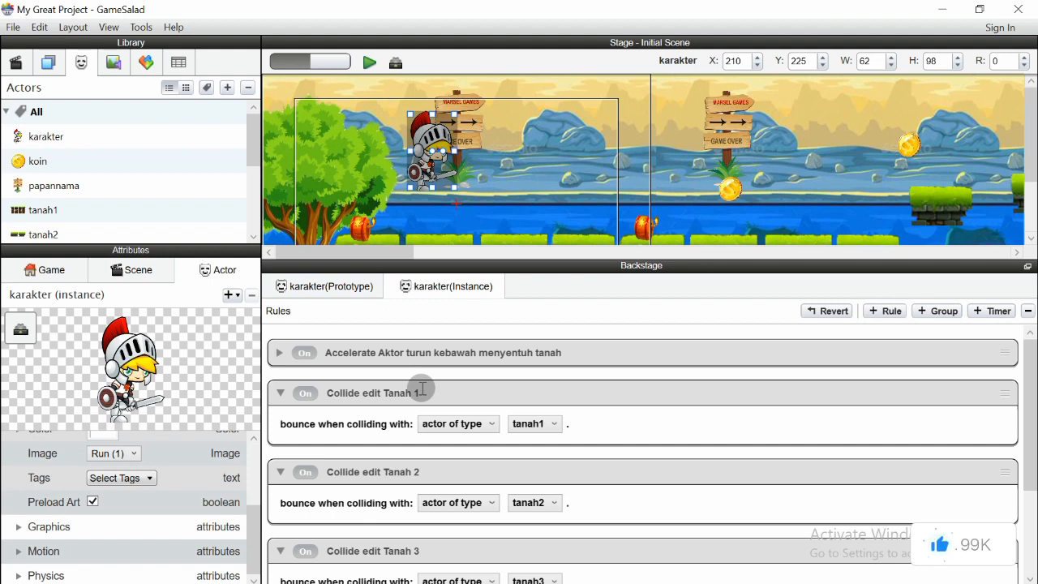
scroll(547, 445, "down", 3)
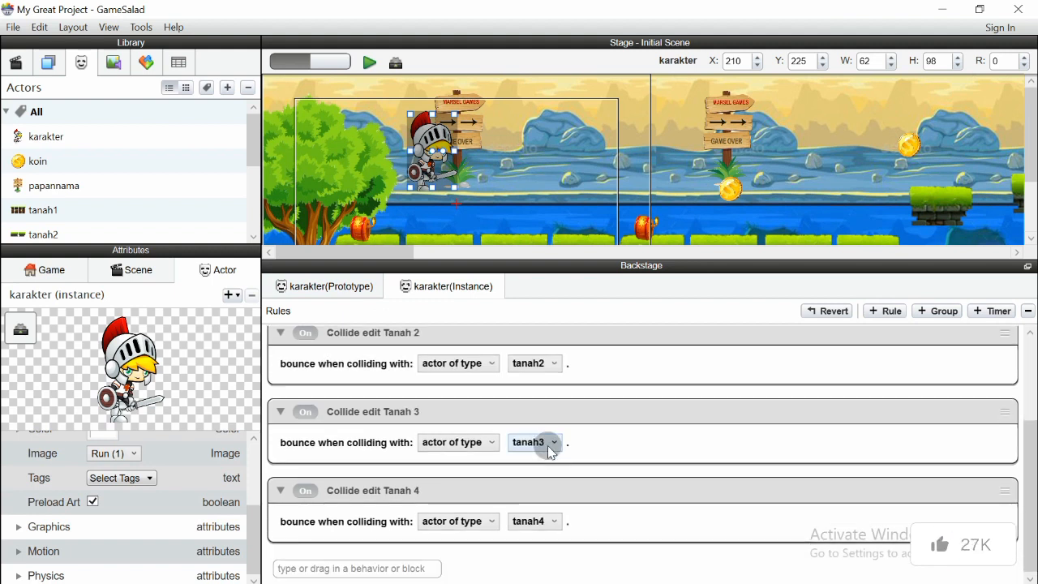
left_click(347, 388)
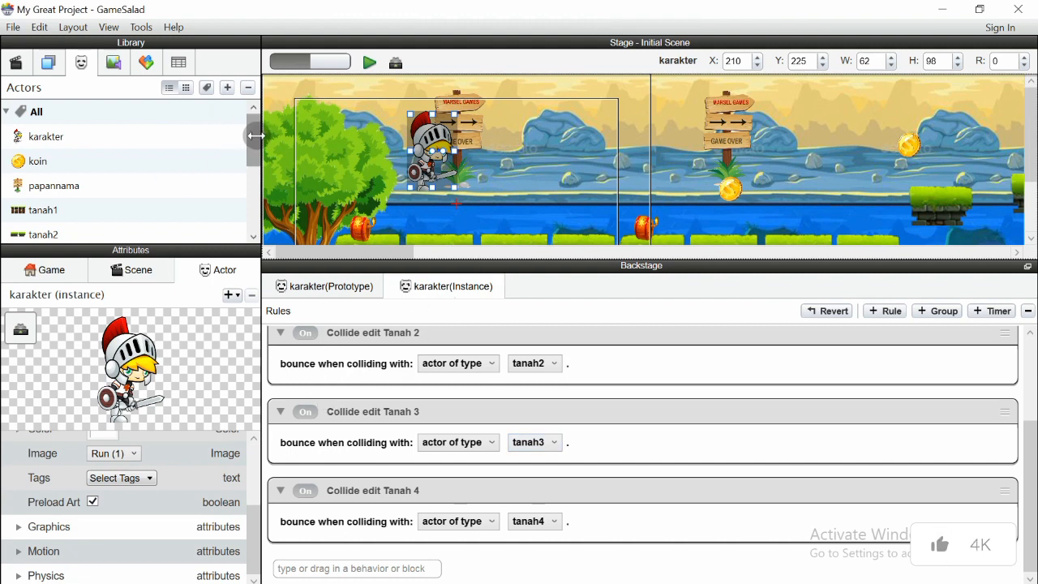
Examine the Physics attributes of the tanah1 actor
left_click(254, 183)
scroll(81, 216, "up", 3)
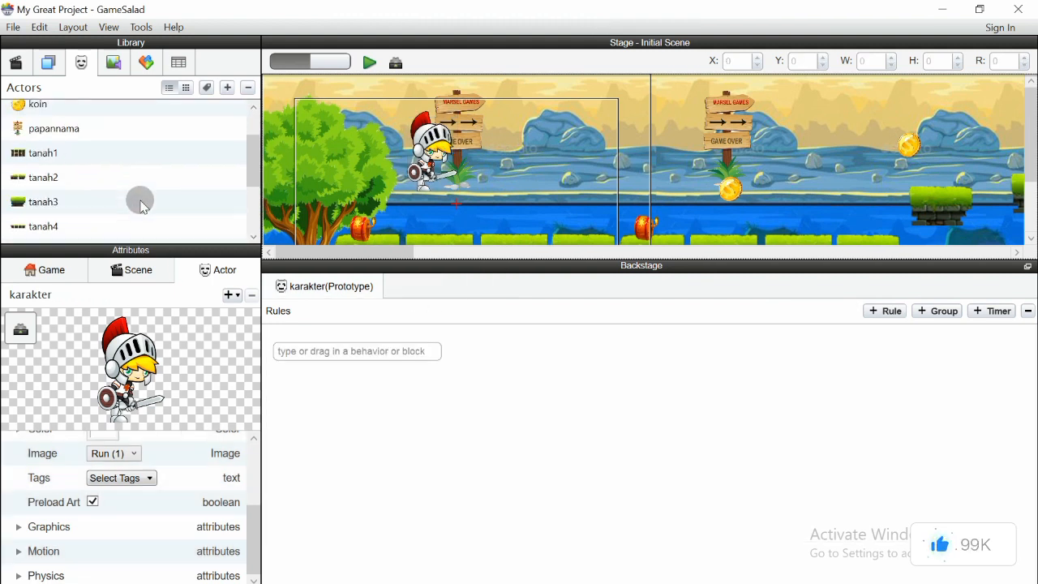
left_click(93, 158)
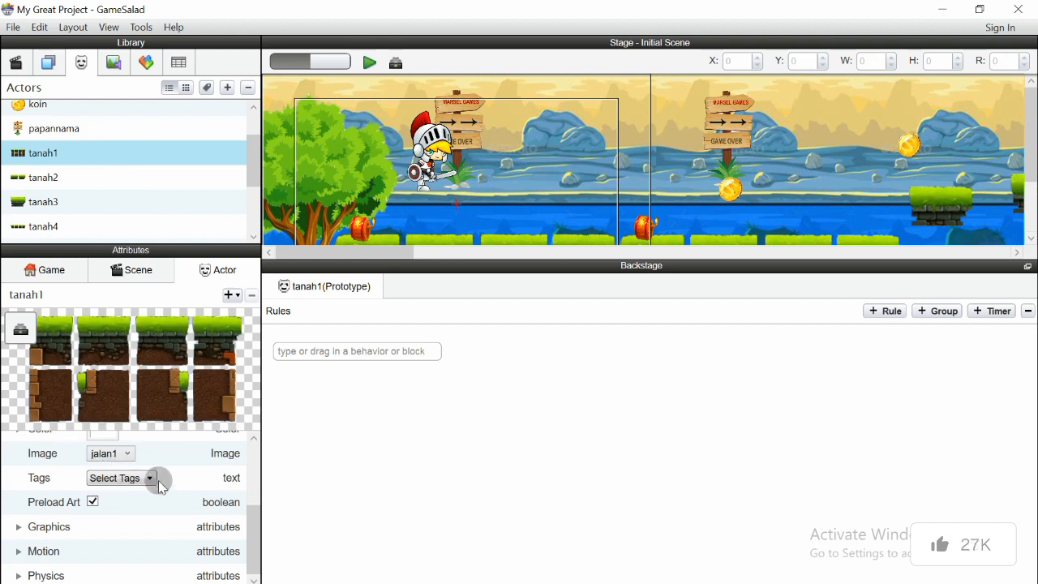
mouse_move(18, 576)
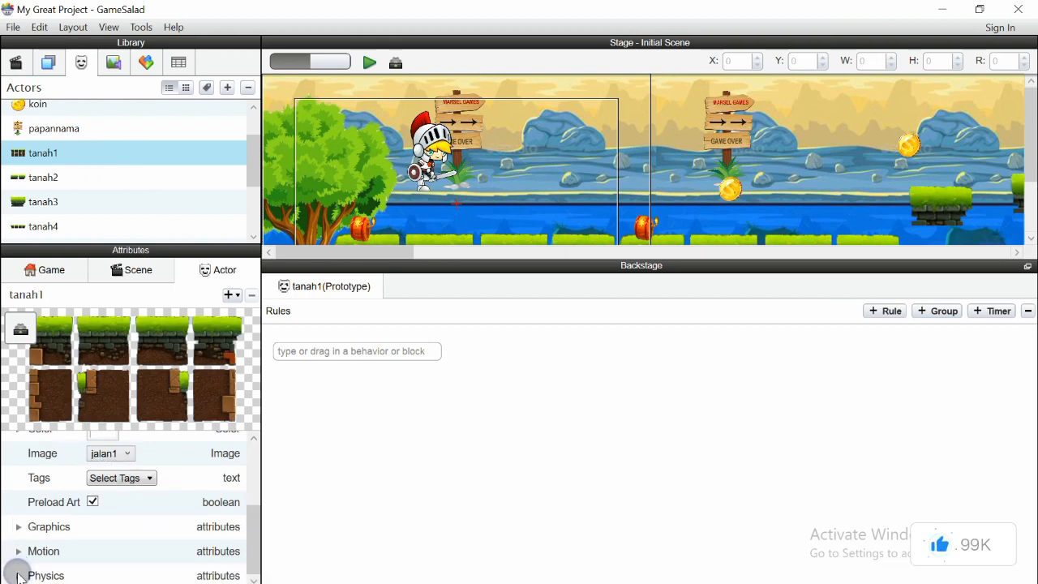
left_click(18, 576)
scroll(146, 503, "down", 4)
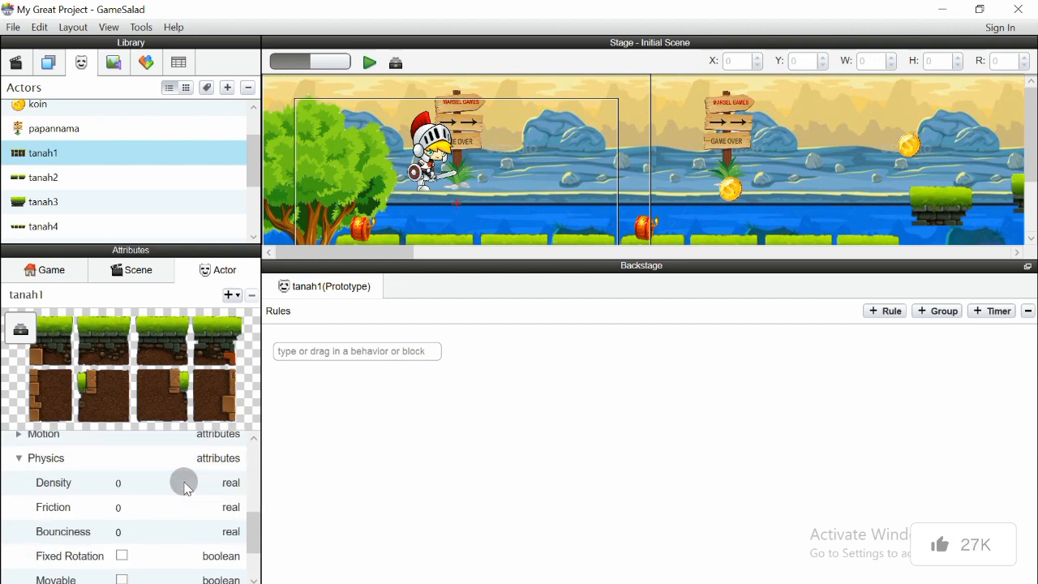
scroll(116, 503, "up", 1)
scroll(116, 507, "down", 3)
scroll(110, 496, "up", 3)
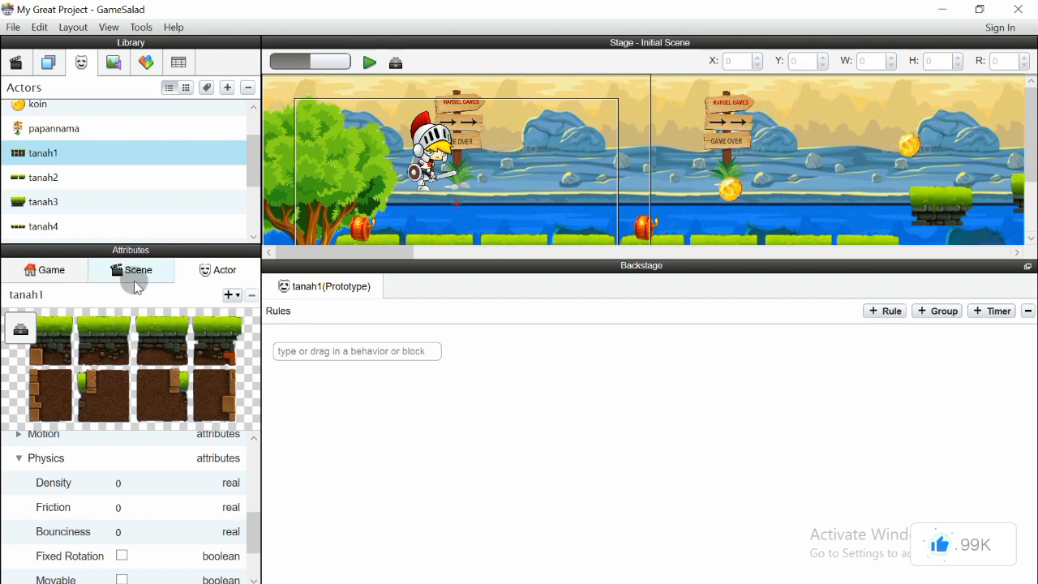
Set the density and friction of the tanah2 actor to 0 in its Physics attributes
left_click(61, 186)
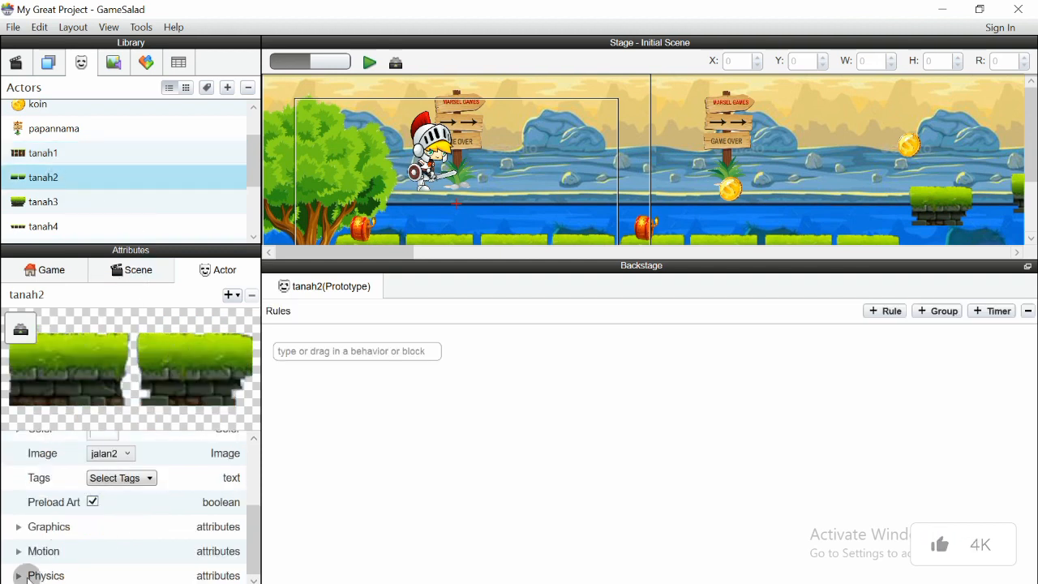
left_click(16, 575)
scroll(88, 536, "down", 2)
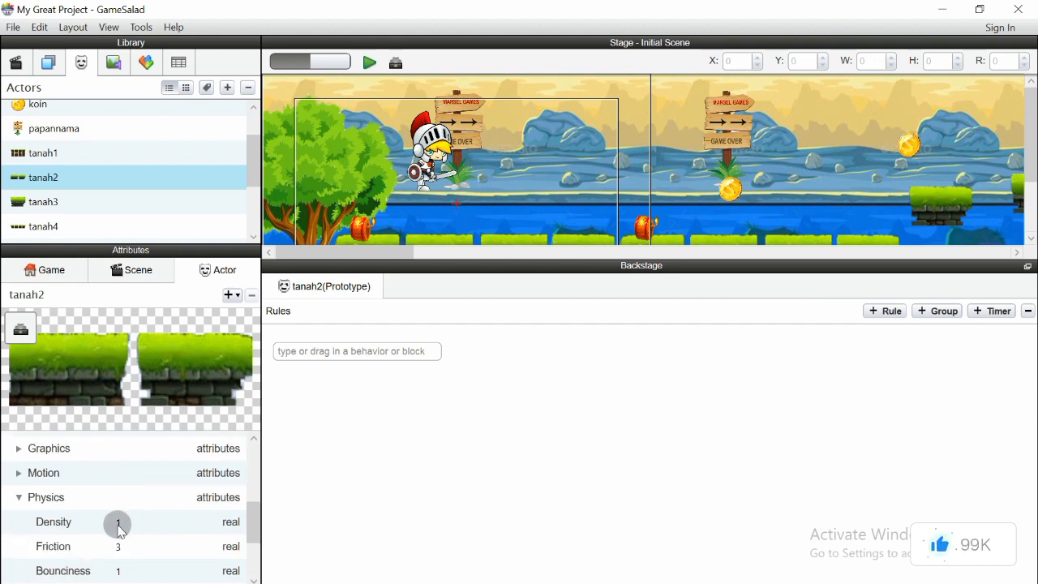
left_click(122, 521)
left_click(121, 544)
left_click(120, 526)
left_click(125, 524)
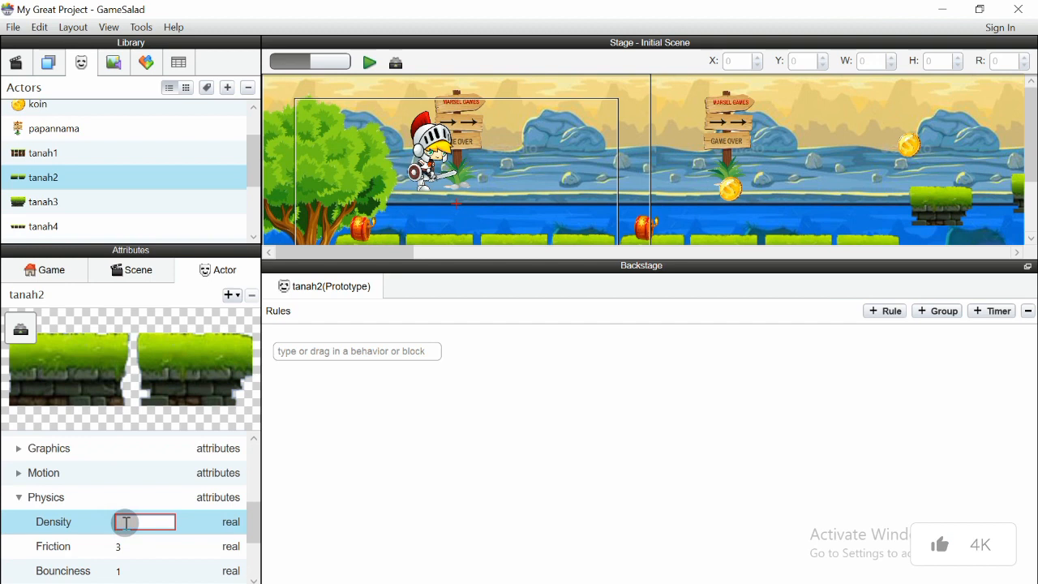
type("0")
left_click(126, 547)
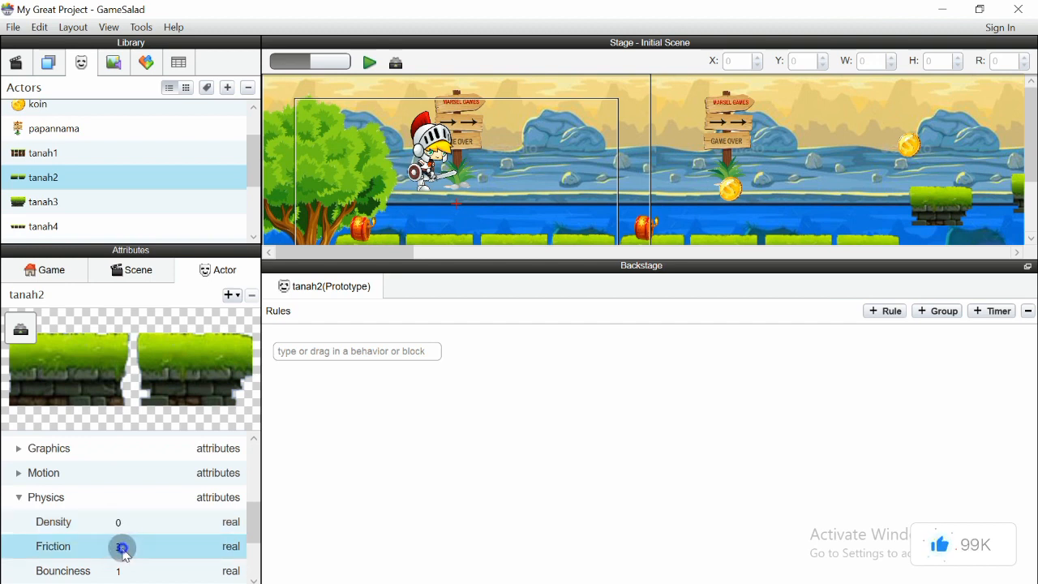
type("0")
Set the tanah2 actor's bounciness to 0 and turn off its Movable attribute
left_click(131, 569)
key("BackSpace")
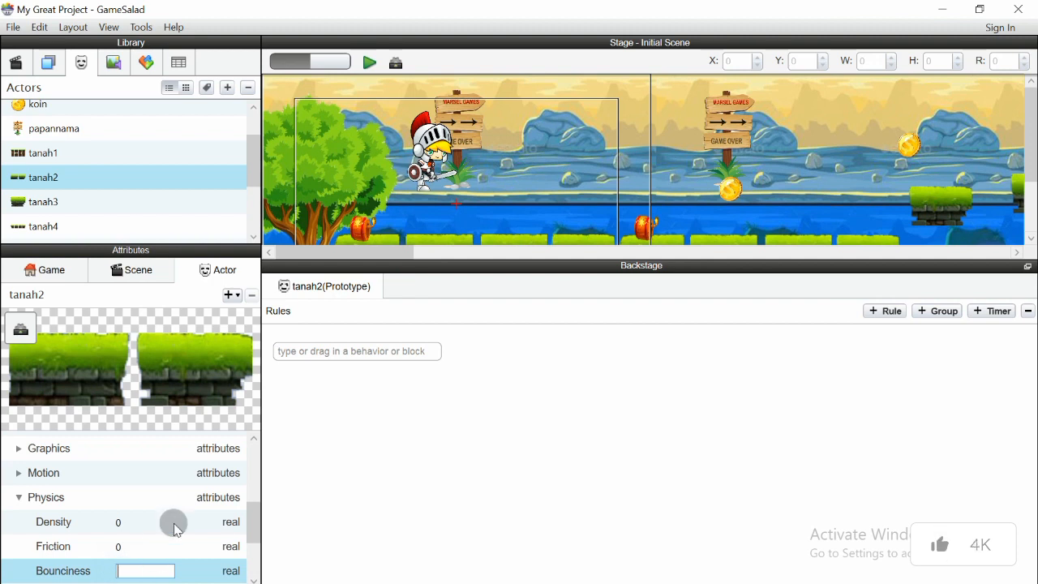
scroll(166, 519, "down", 2)
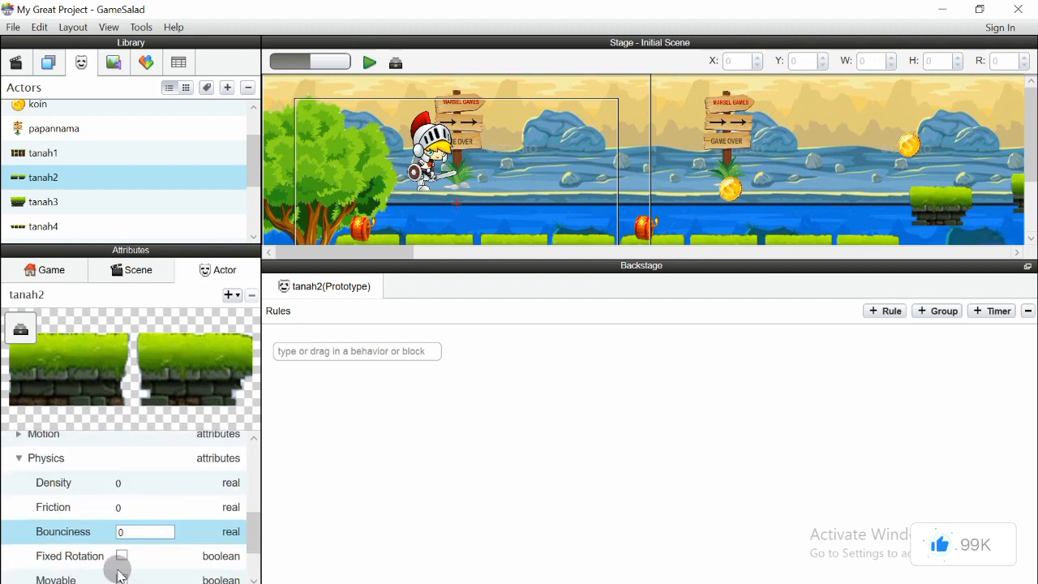
scroll(179, 551, "down", 1)
left_click_drag(253, 531, 373, 459)
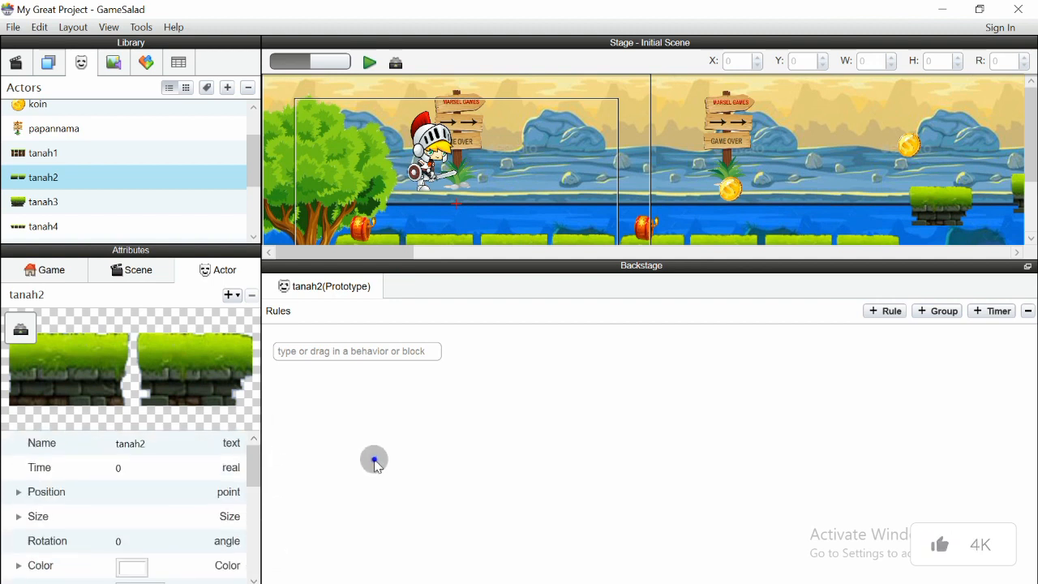
scroll(188, 511, "down", 5)
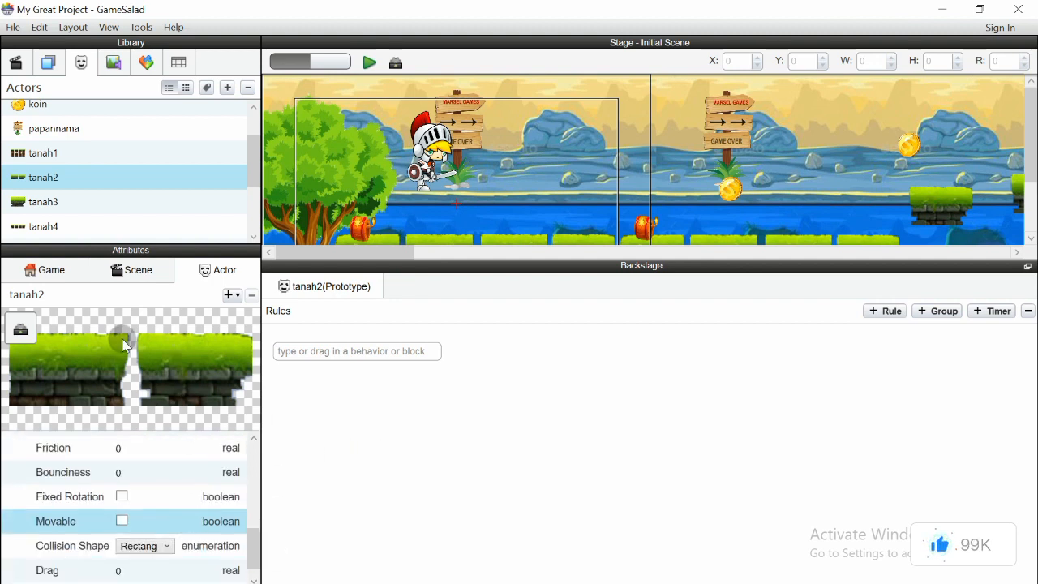
Set the density and friction of the tanah3 actor to 0 in its Physics attributes
left_click(55, 209)
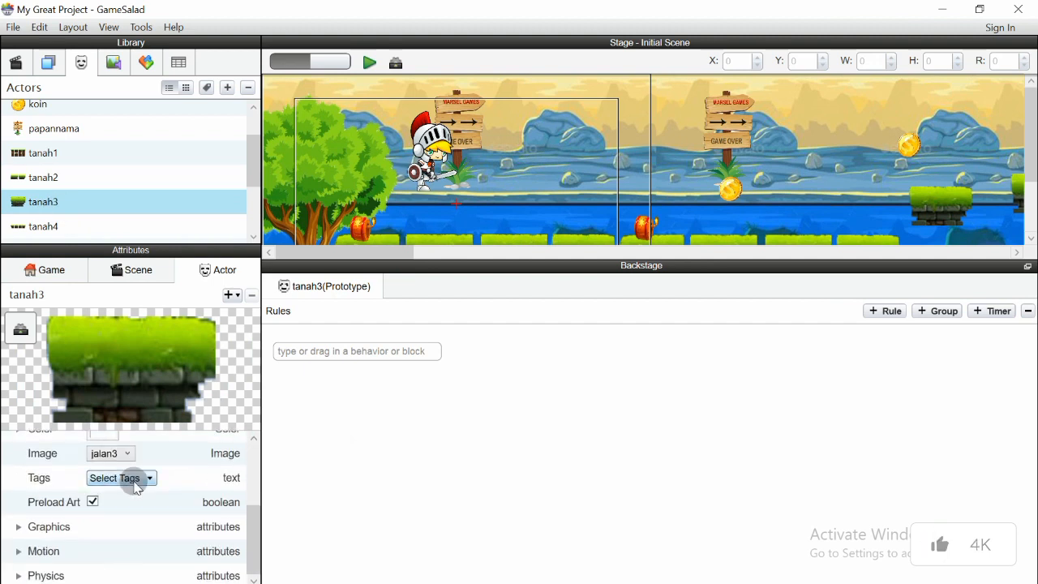
left_click(18, 575)
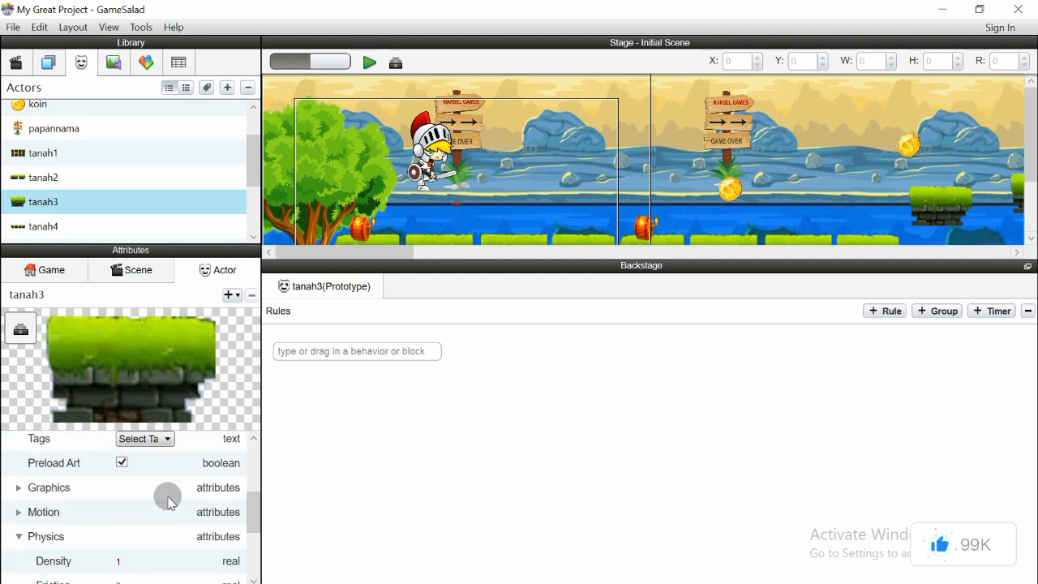
scroll(165, 495, "down", 3)
scroll(142, 492, "up", 1)
left_click(119, 486)
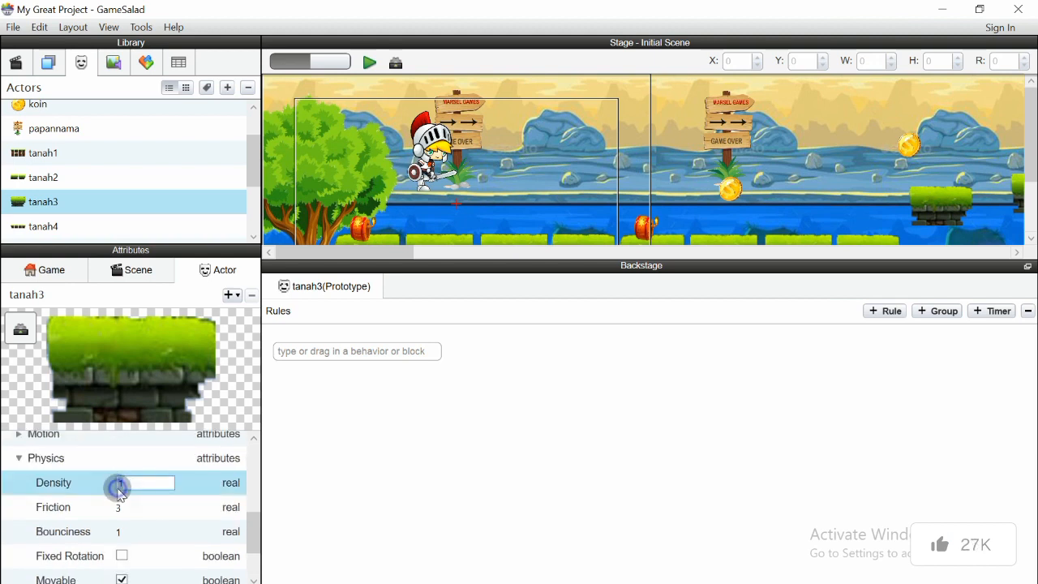
type("0")
left_click(121, 506)
type("0")
Set the tanah3 actor's bounciness to 0 and turn off its Movable attribute
left_click(128, 534)
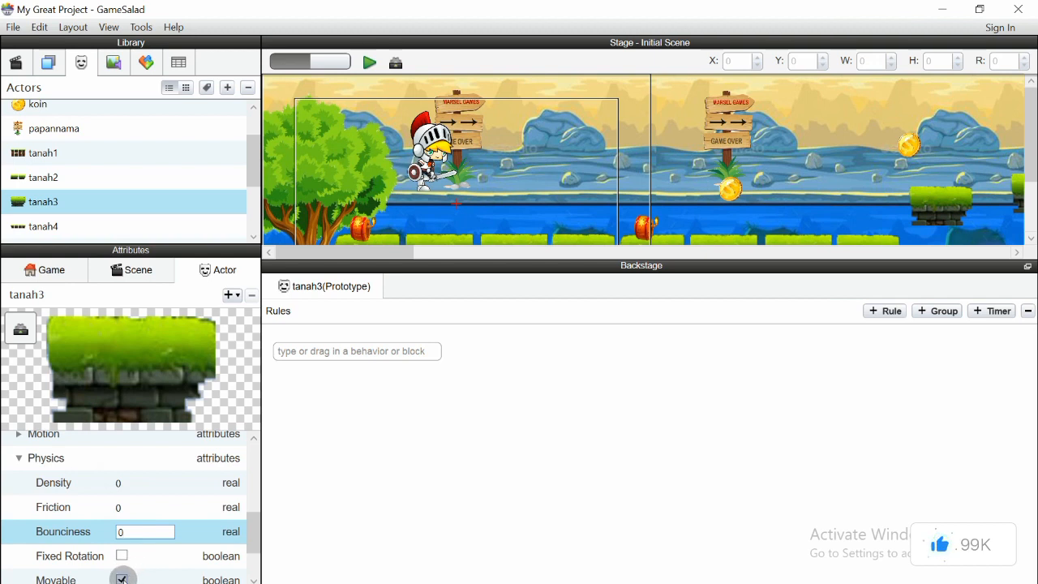
left_click(122, 578)
scroll(173, 526, "down", 2)
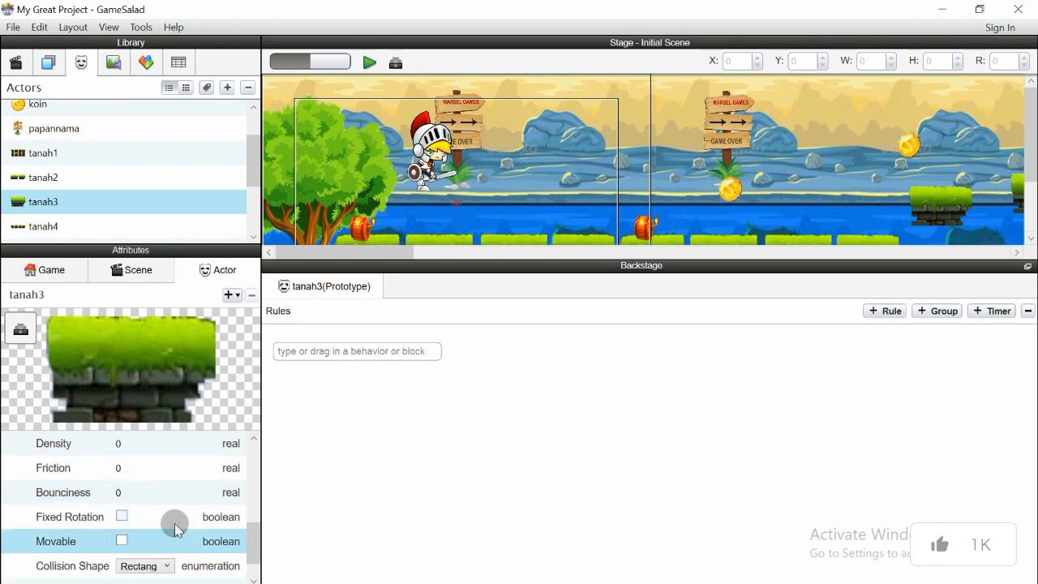
Turn off Fixed Rotation in the tanah4 actor's Physics attributes
left_click(50, 228)
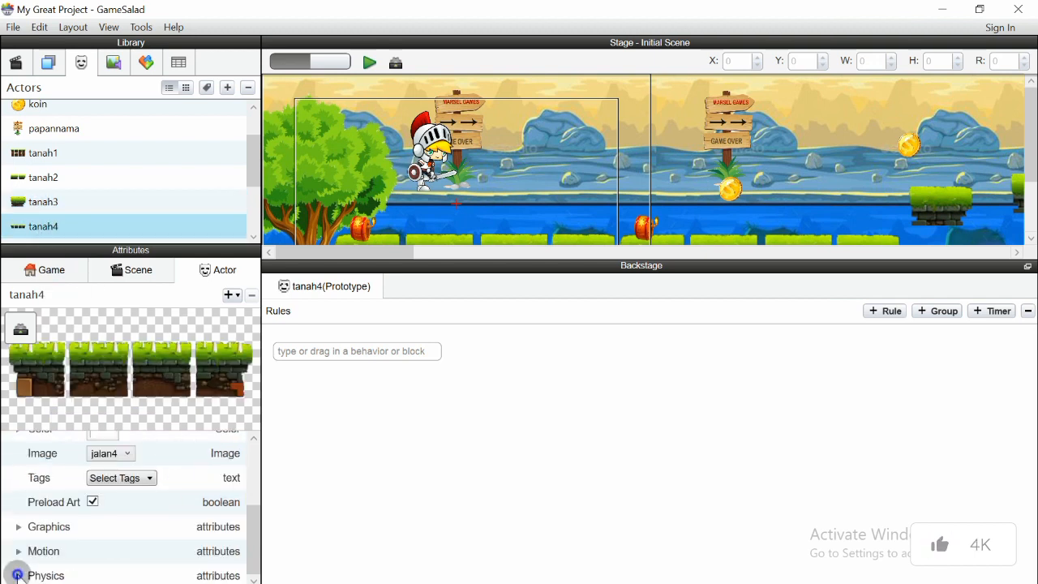
left_click(17, 575)
scroll(138, 511, "down", 3)
left_click(122, 491)
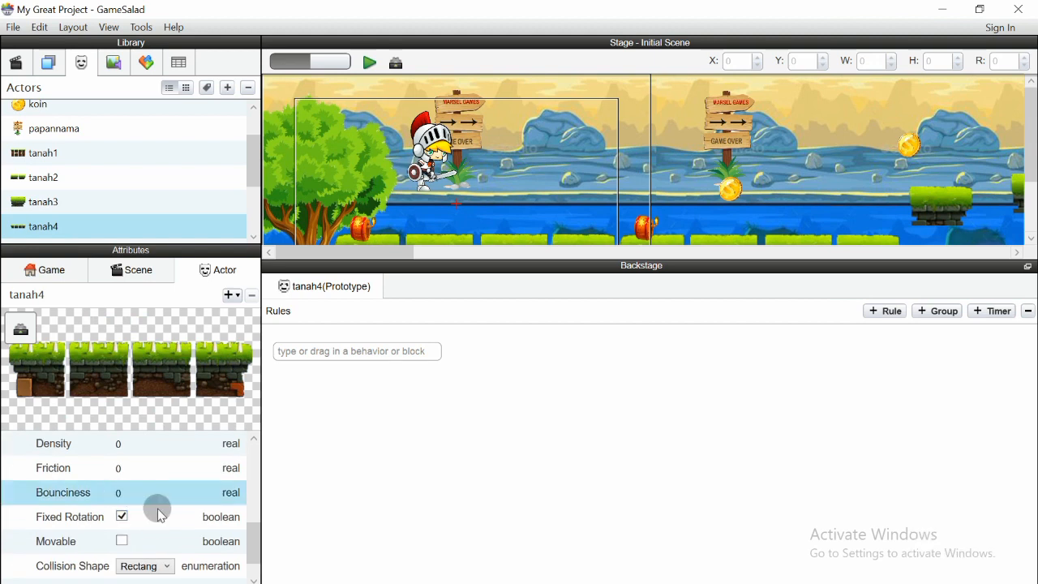
scroll(158, 509, "down", 1)
scroll(157, 508, "up", 5)
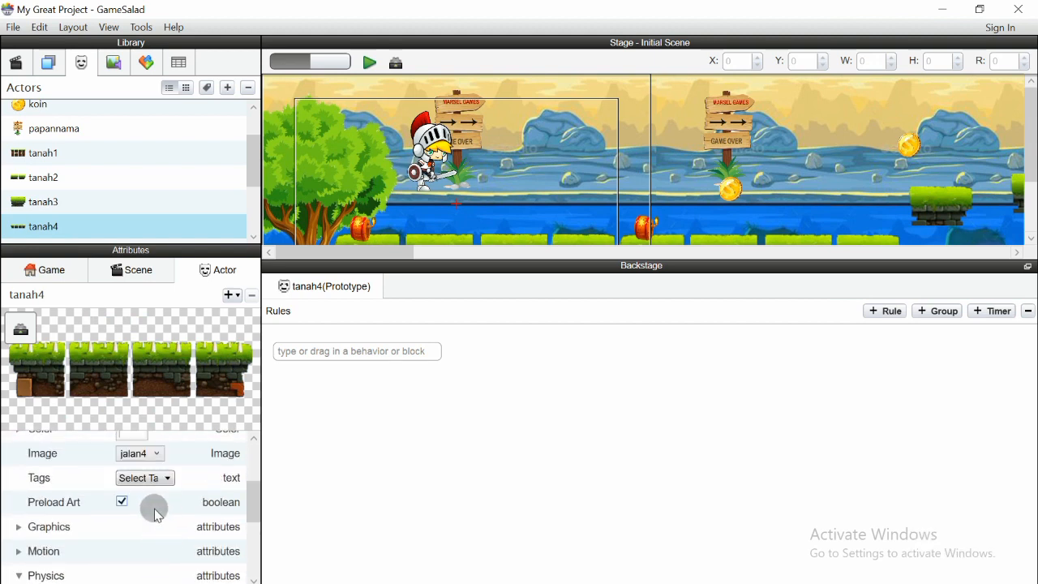
scroll(155, 509, "down", 4)
scroll(155, 514, "up", 4)
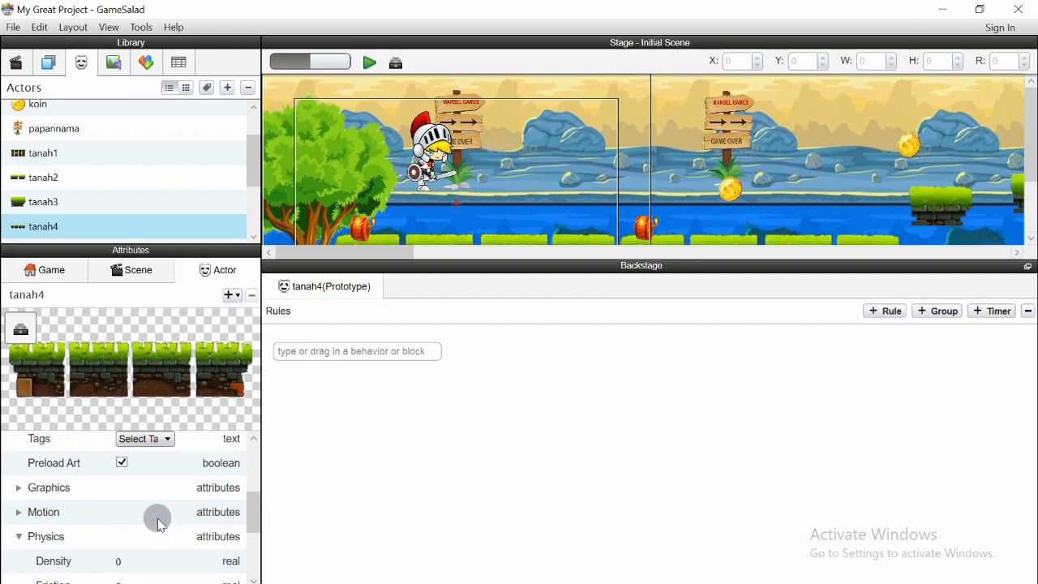
scroll(184, 497, "down", 4)
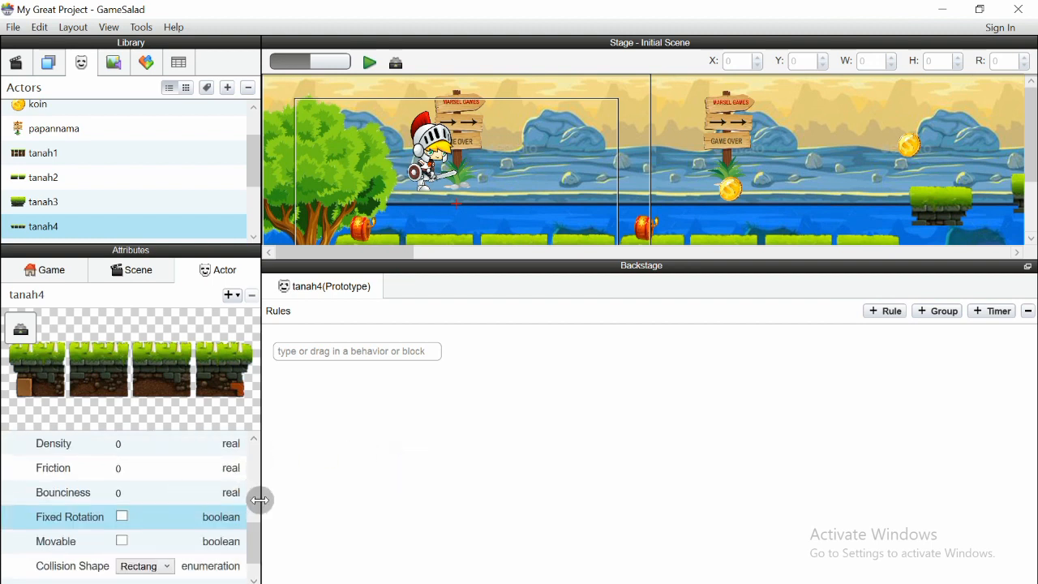
mouse_move(252, 546)
left_mouse_down()
mouse_move(262, 507)
mouse_move(252, 556)
left_mouse_up()
left_click(355, 494)
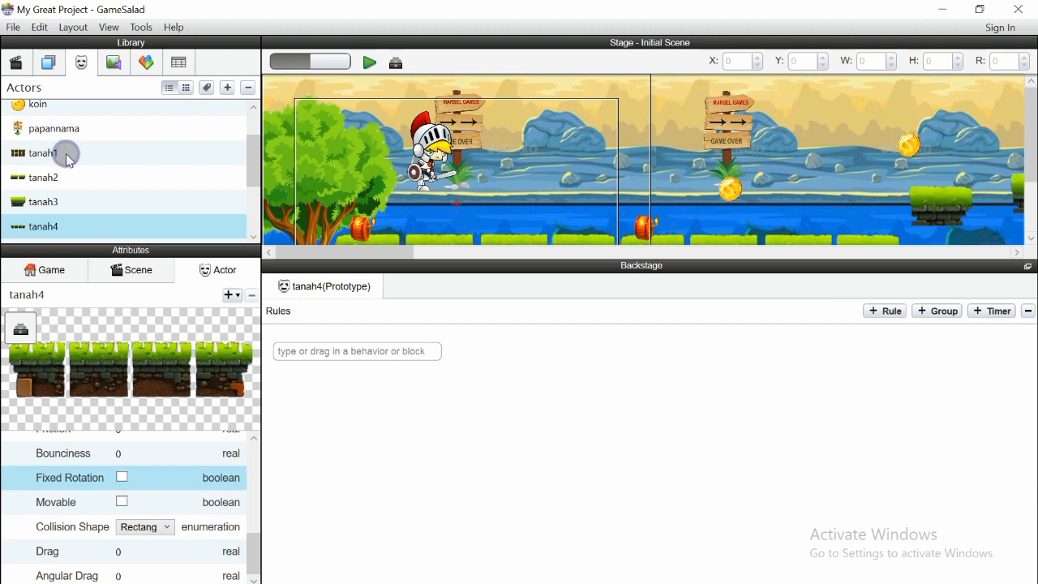
Check the Physics attributes of the tanah2 actor
left_click(66, 153)
left_click(38, 178)
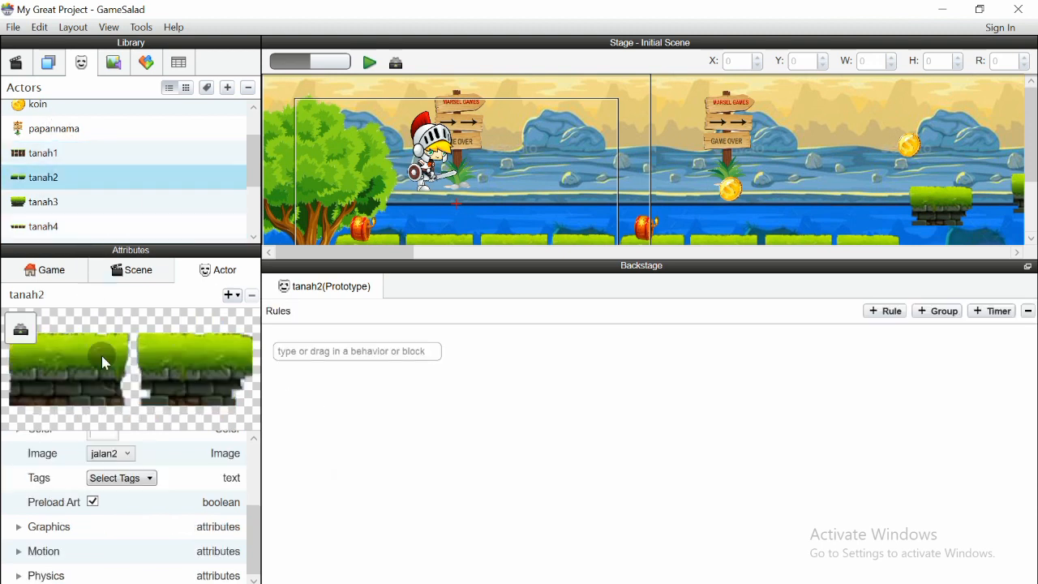
left_click(18, 576)
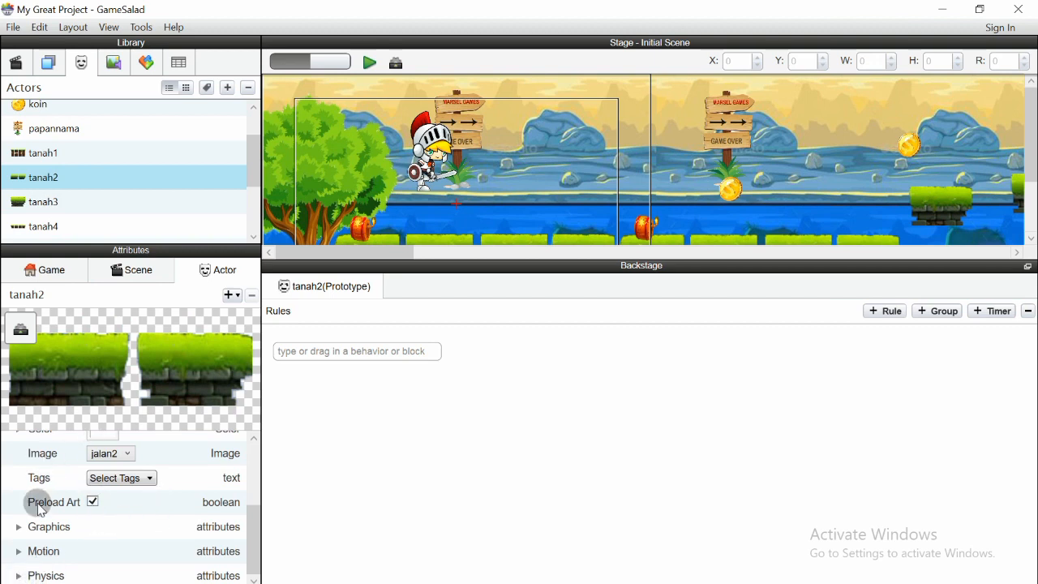
left_click(20, 573)
scroll(162, 542, "down", 5)
Preview the Initial Scene to test how the knight lands on the ground, and return to the editor
left_click(309, 523)
left_click_drag(261, 148, 263, 128)
left_click(368, 62)
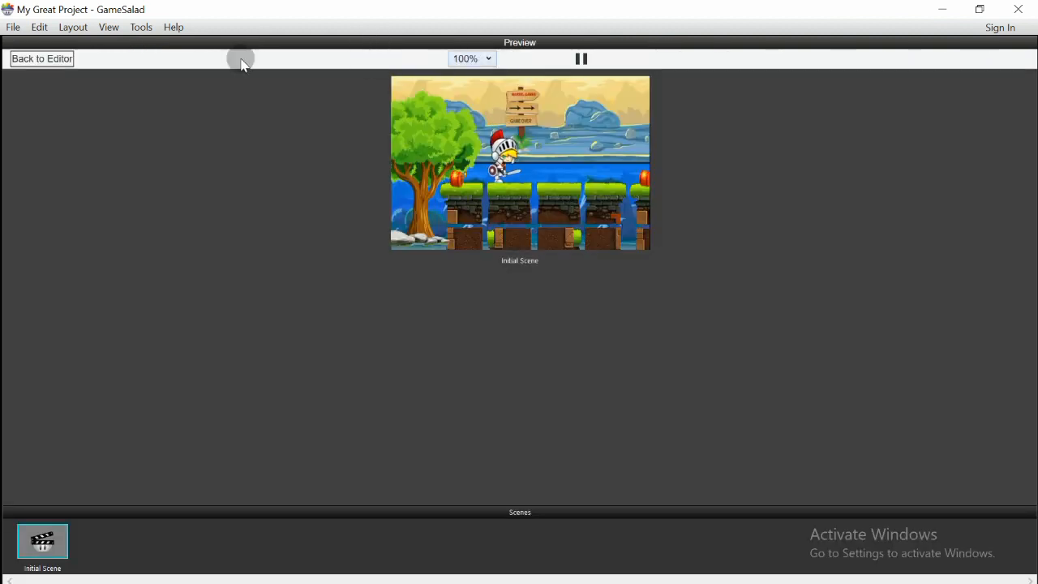
left_click(65, 59)
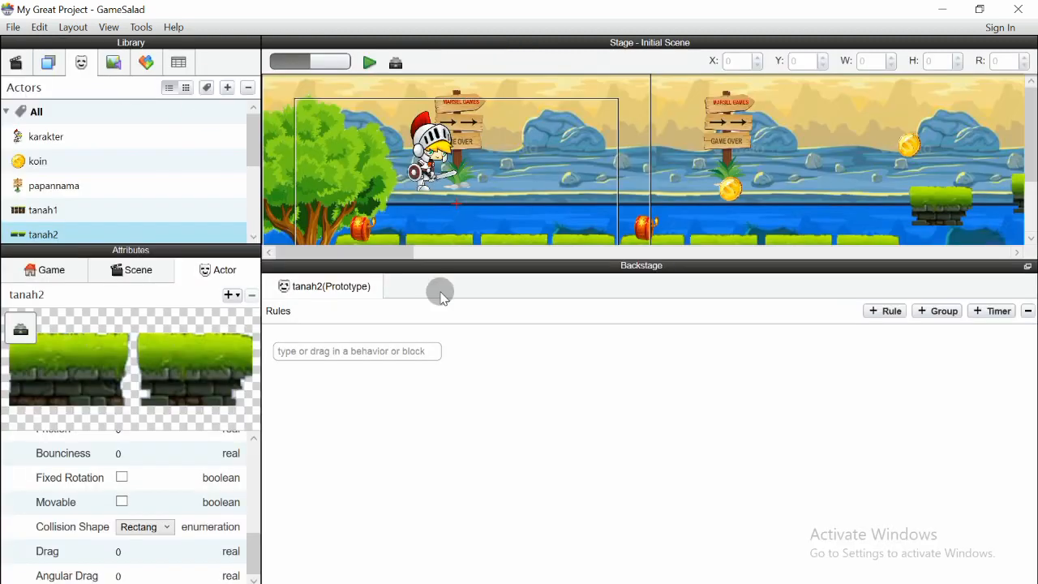
Collapse the Collide edit Tanah 1 to Tanah 4 behaviors in the rules of the karakter instance on the stage
left_click(436, 155)
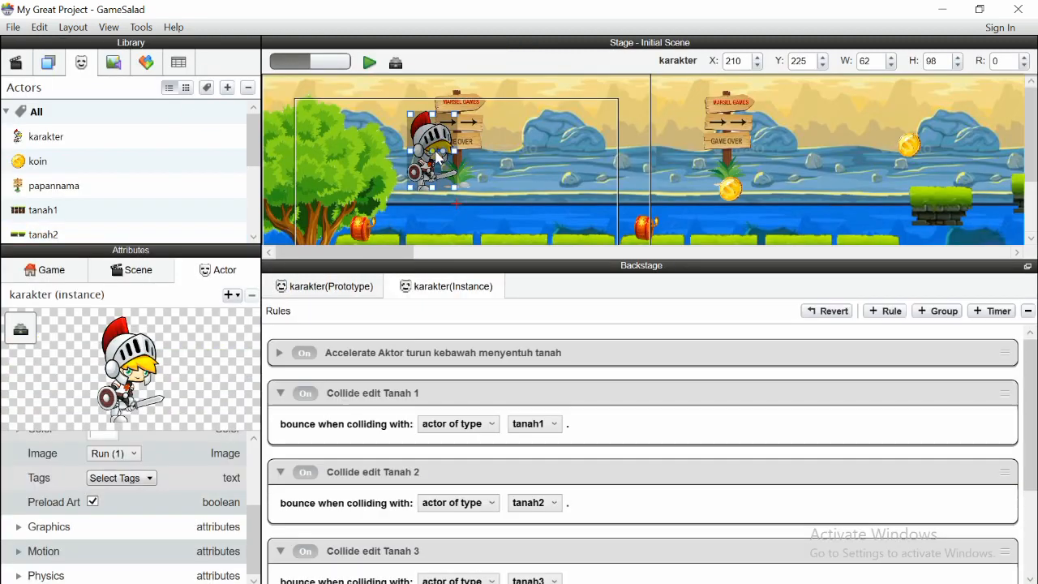
scroll(511, 463, "down", 5)
left_click(280, 415)
left_click(280, 491)
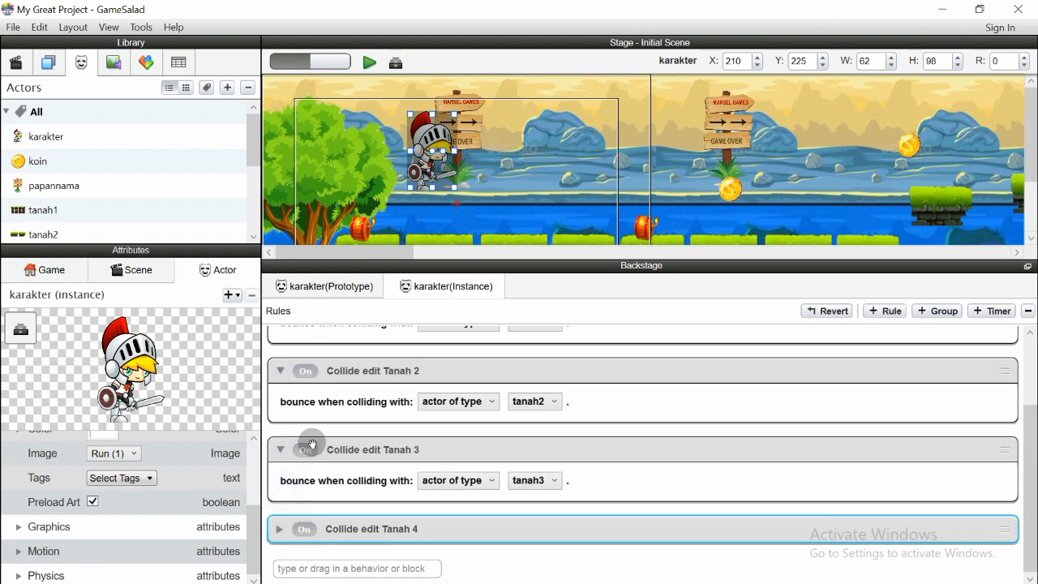
left_click(280, 452)
left_click(279, 406)
left_click(275, 365)
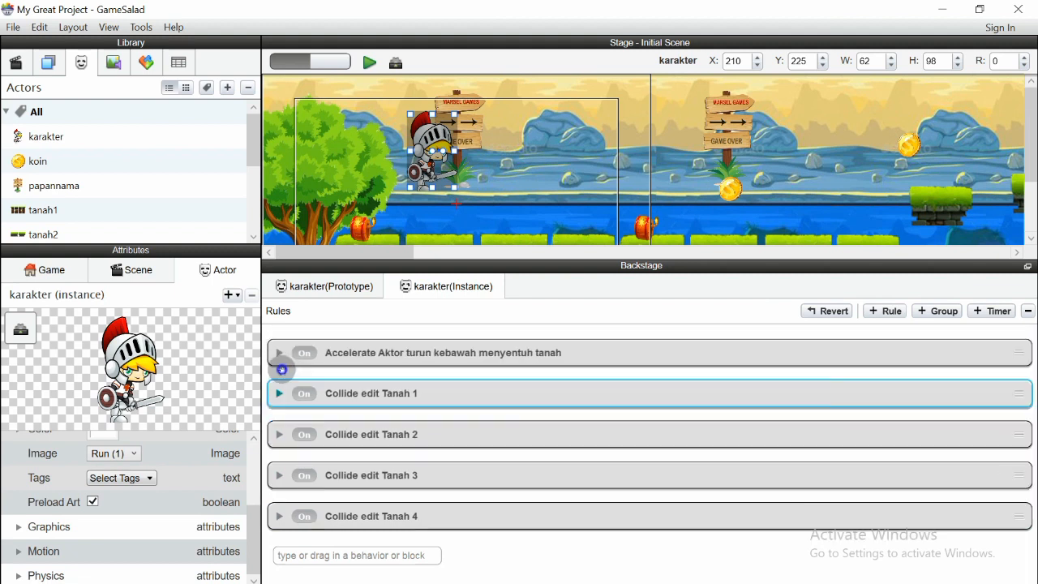
left_click(512, 555)
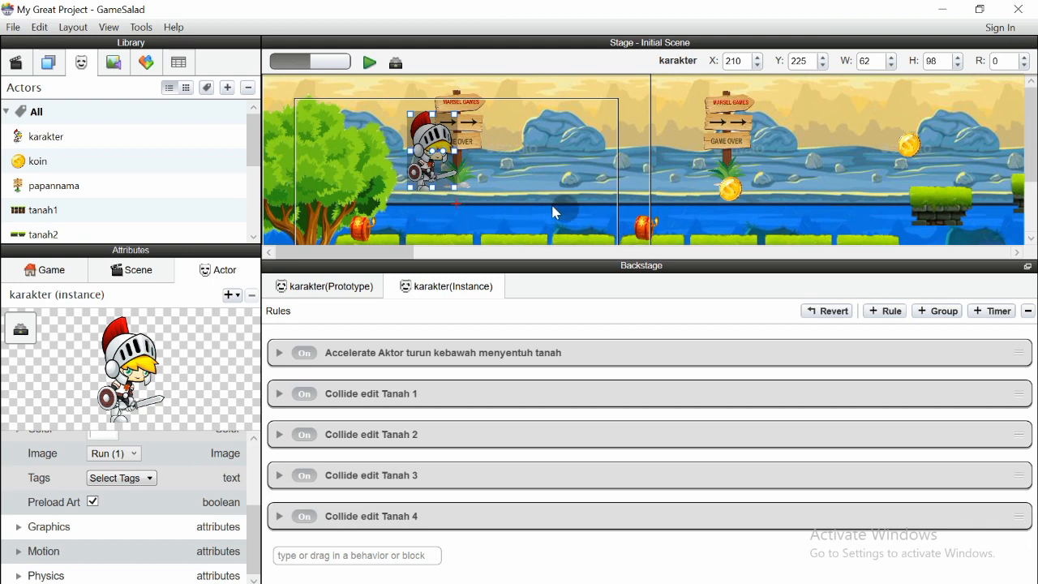
Add a Constrain Attribute behavior below Collide edit Tanah 4 in the karakter instance's rules
left_click(147, 63)
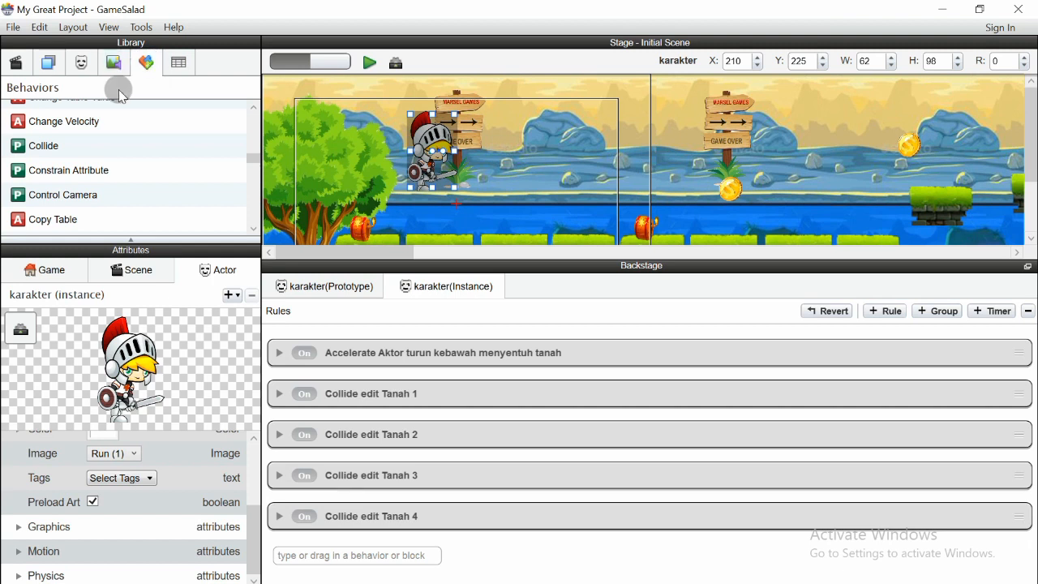
left_click(353, 557)
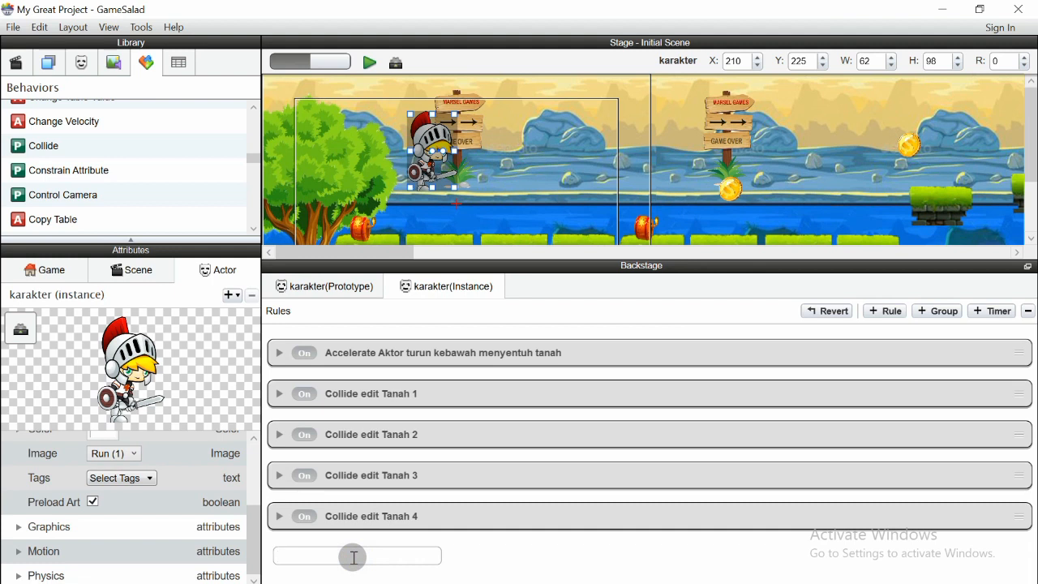
left_click(86, 172)
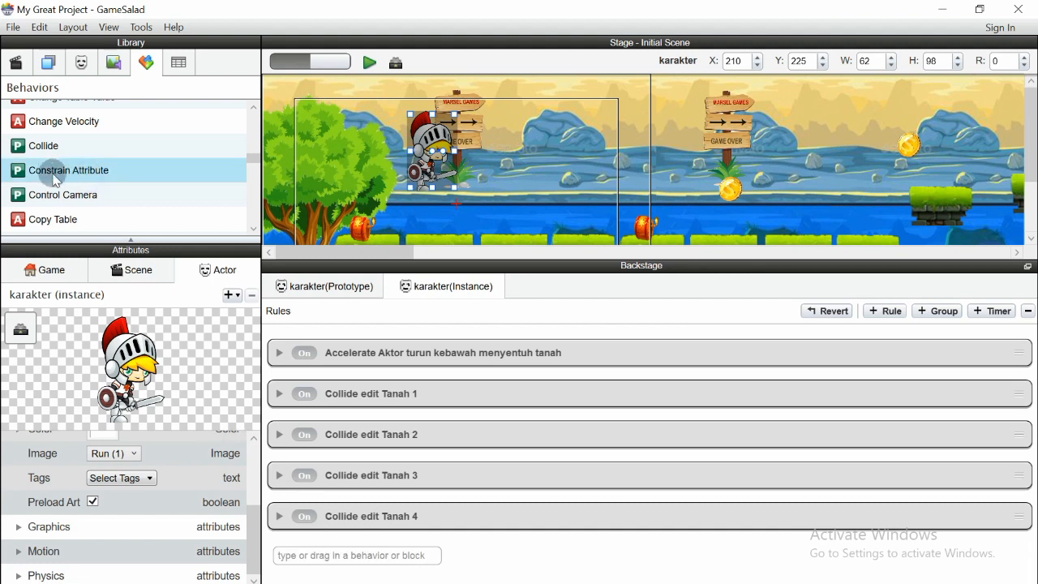
left_click_drag(84, 172, 347, 532)
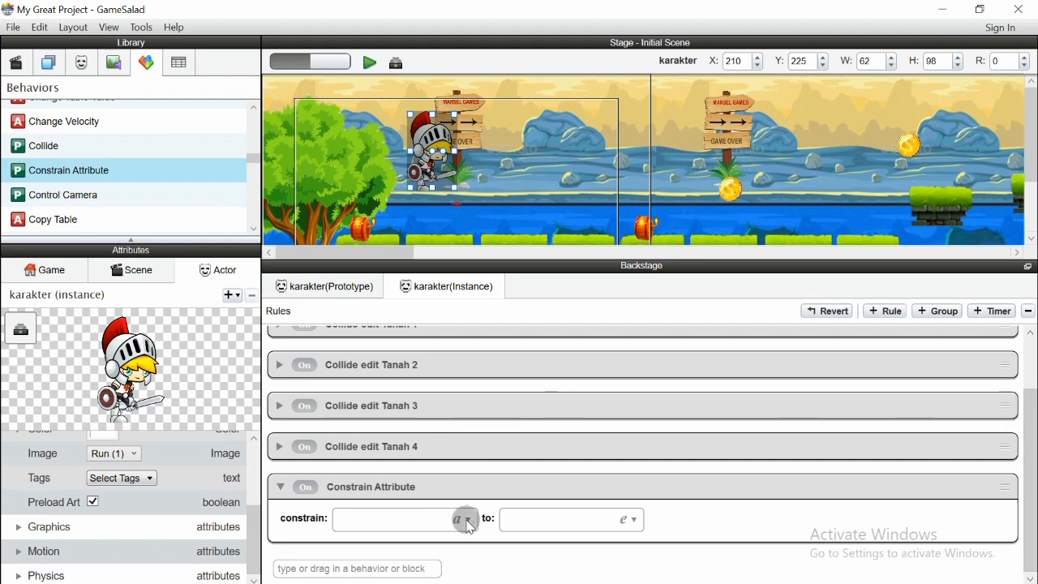
left_click(466, 520)
left_click_drag(443, 535, 659, 302)
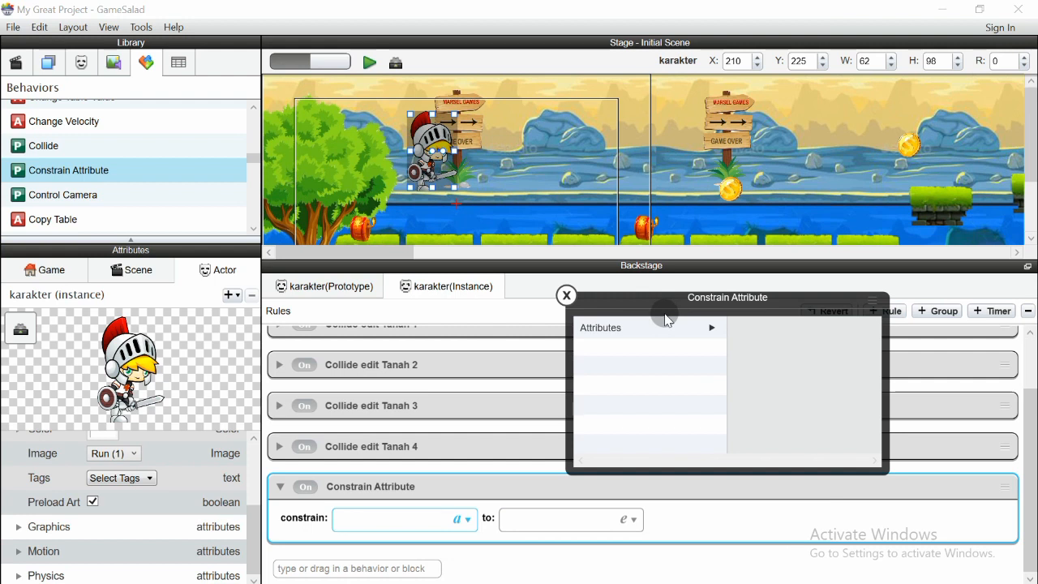
left_click(713, 332)
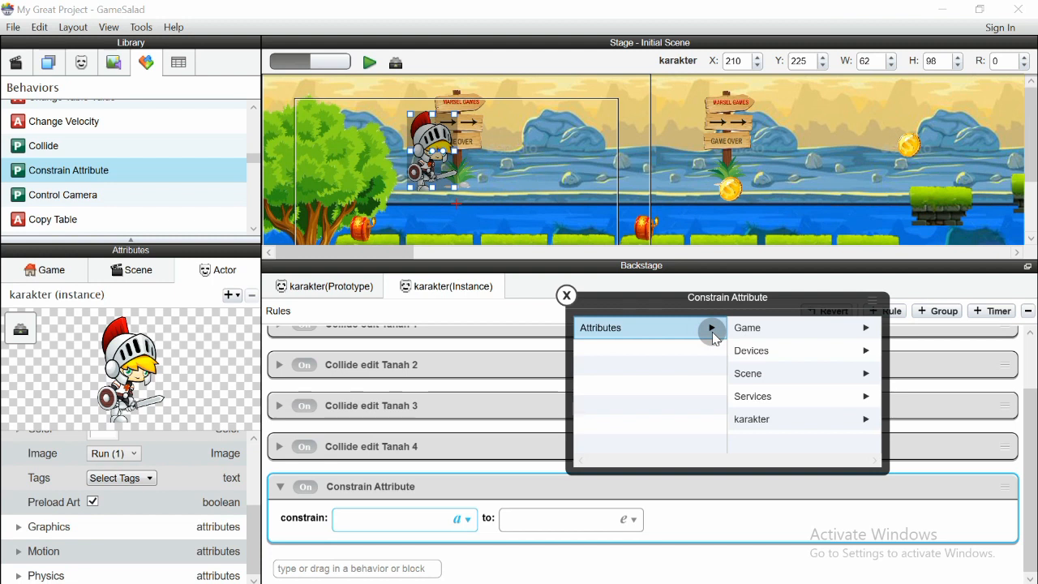
left_click(78, 65)
left_click(53, 141)
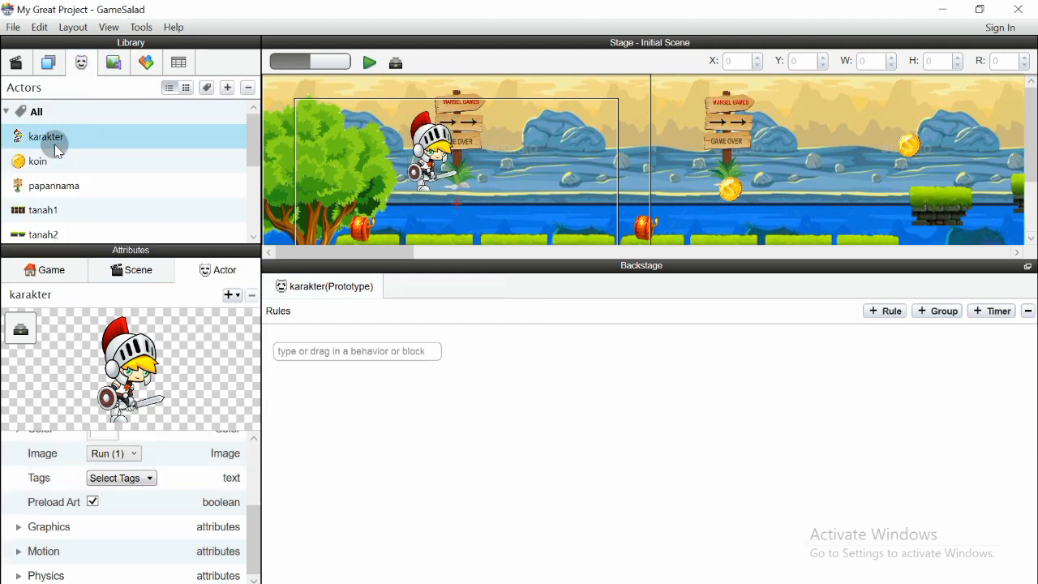
Constrain the karakter instance's Motion Linear Velocity X to 150 in its Constrain Attribute behavior
left_click(420, 151)
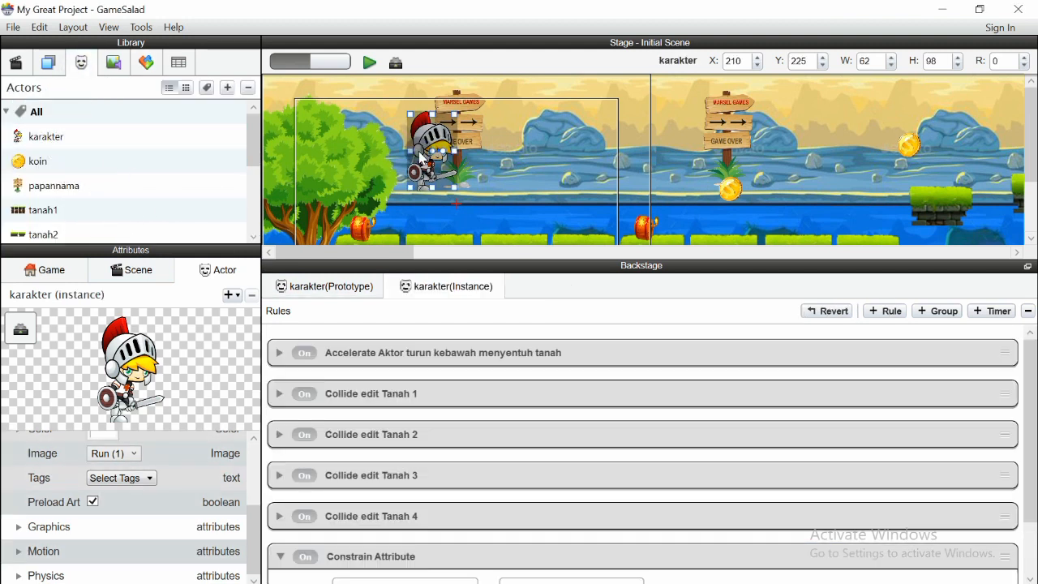
scroll(516, 501, "down", 2)
left_click(463, 519)
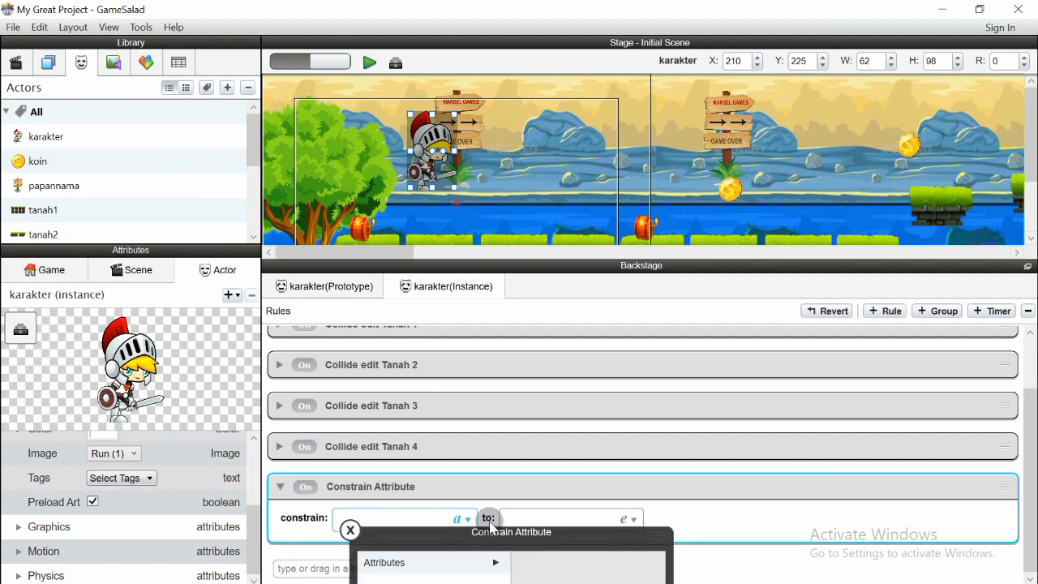
left_click_drag(523, 536, 776, 333)
left_click(736, 361)
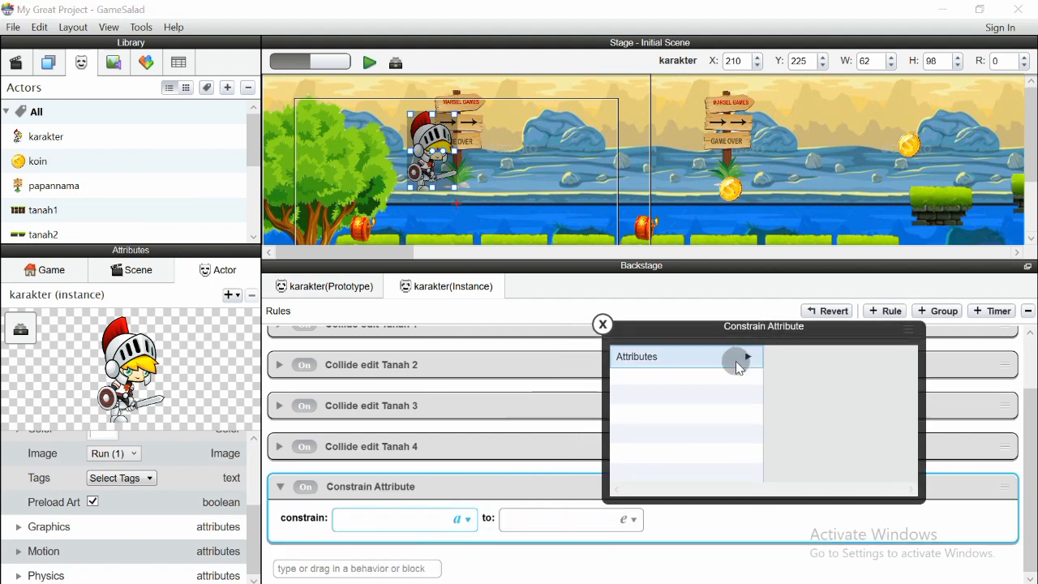
left_click(869, 448)
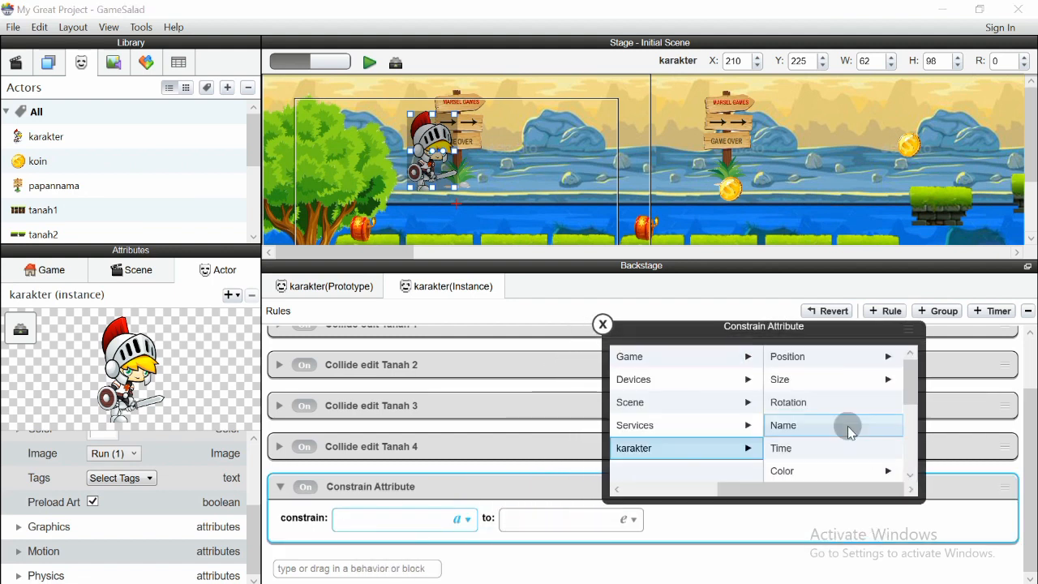
left_click_drag(908, 394, 906, 456)
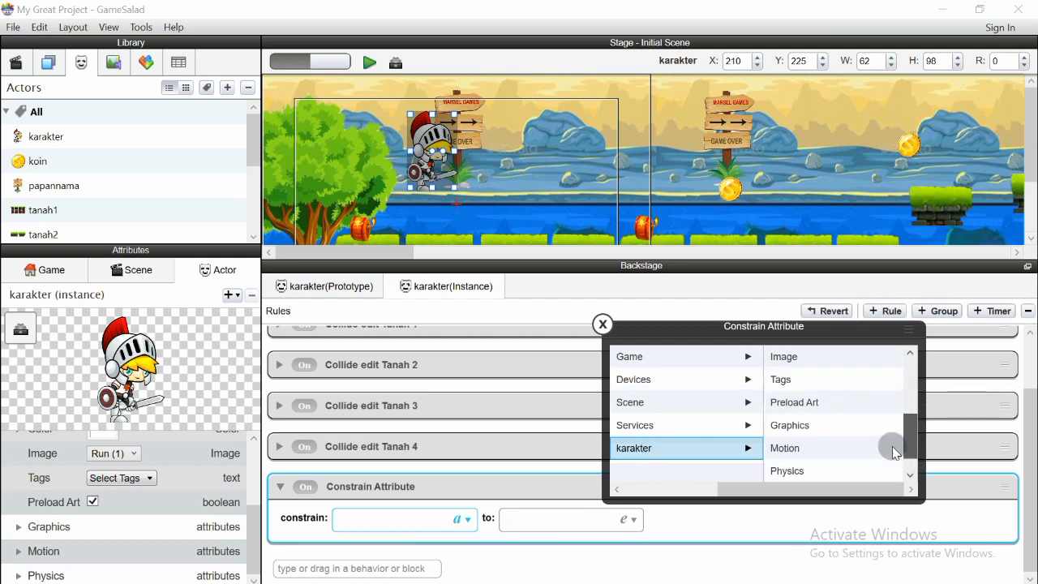
left_click(779, 447)
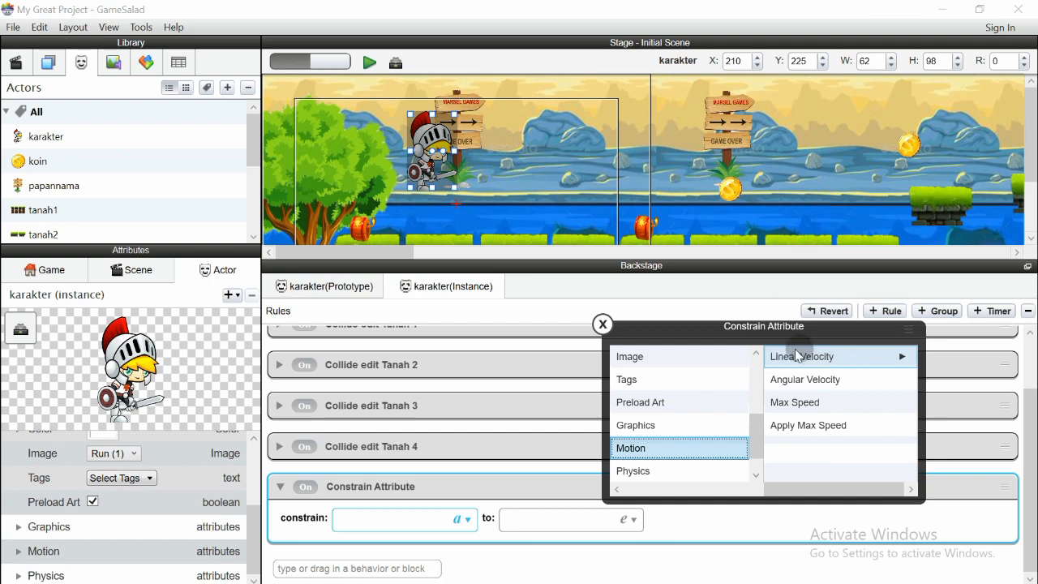
left_click(896, 356)
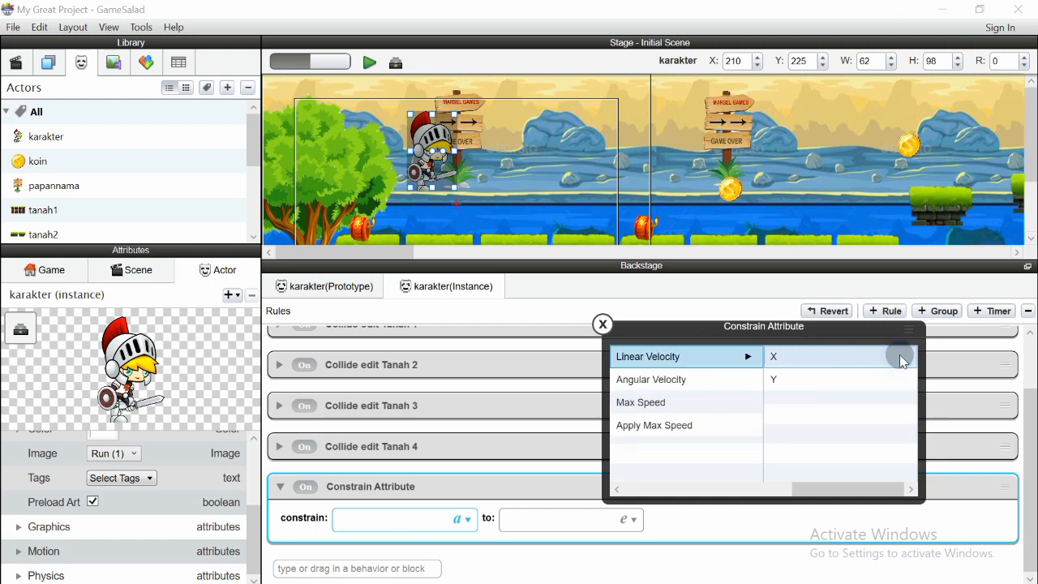
left_click(776, 359)
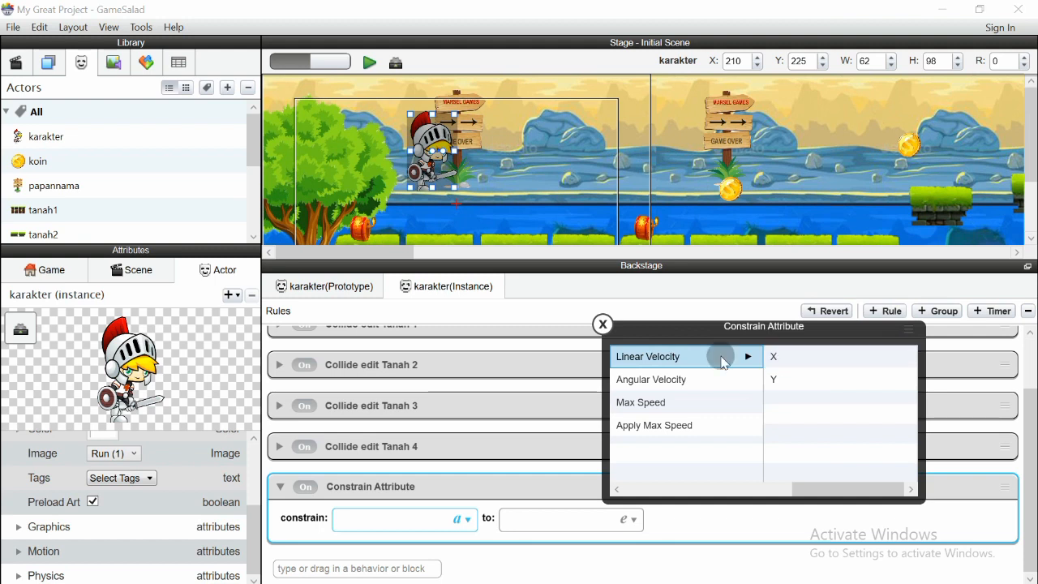
left_click(777, 378)
left_click(770, 386)
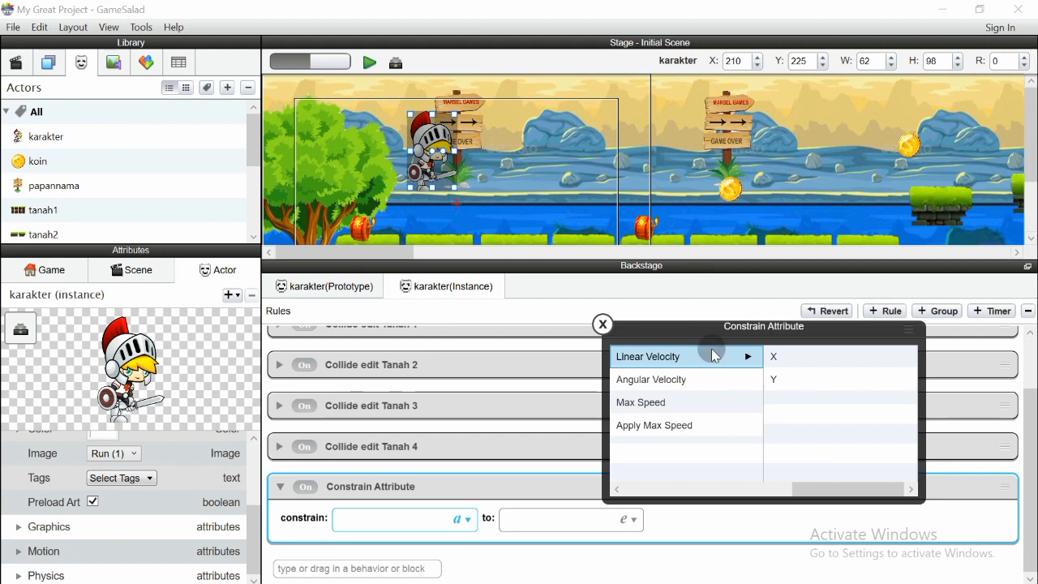
left_click(810, 368)
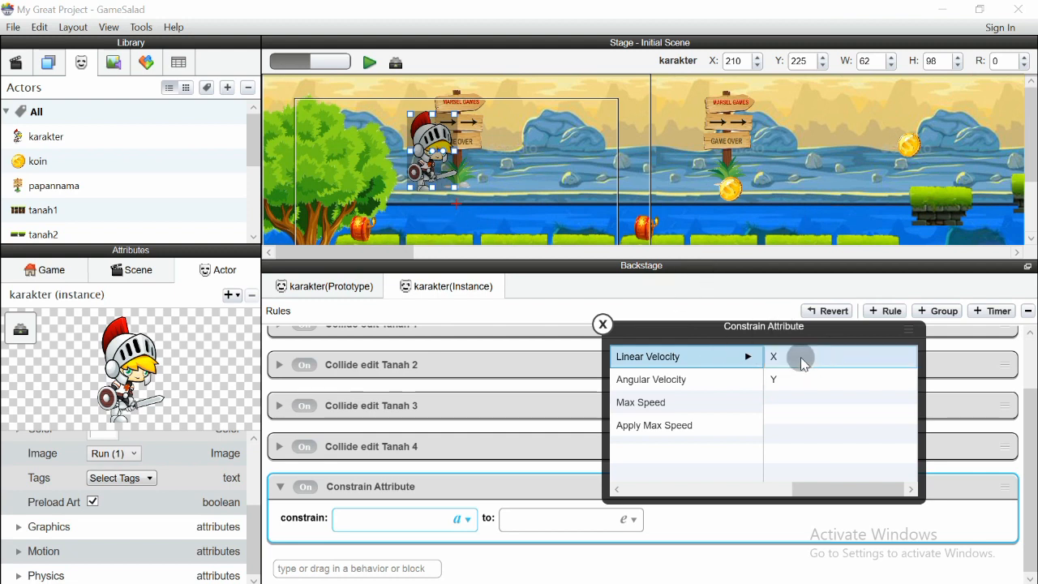
left_click(800, 357)
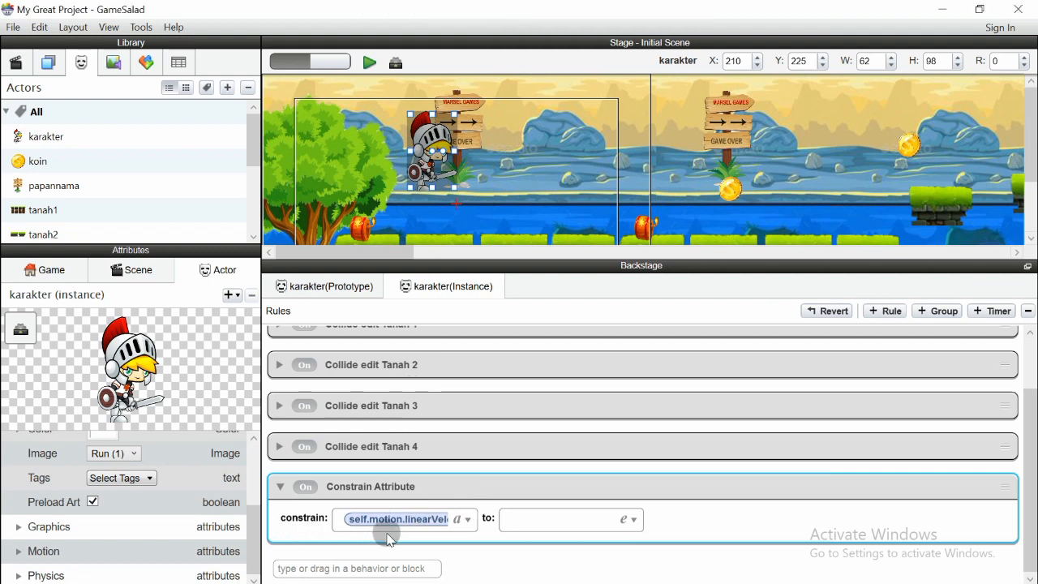
left_click(548, 519)
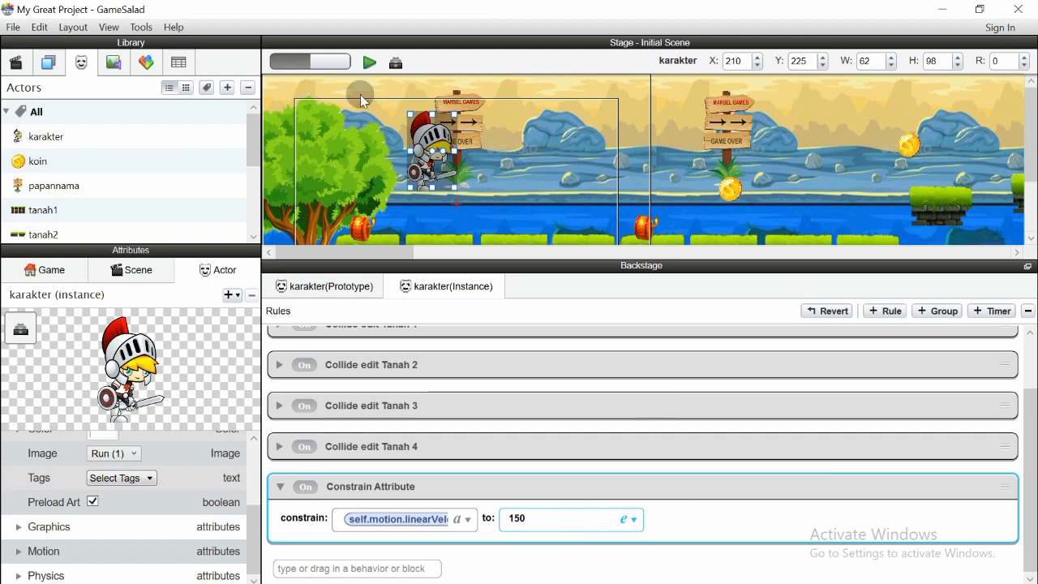
Preview the scene twice, including once at 200% zoom, to check the knight's forward movement
left_click(369, 64)
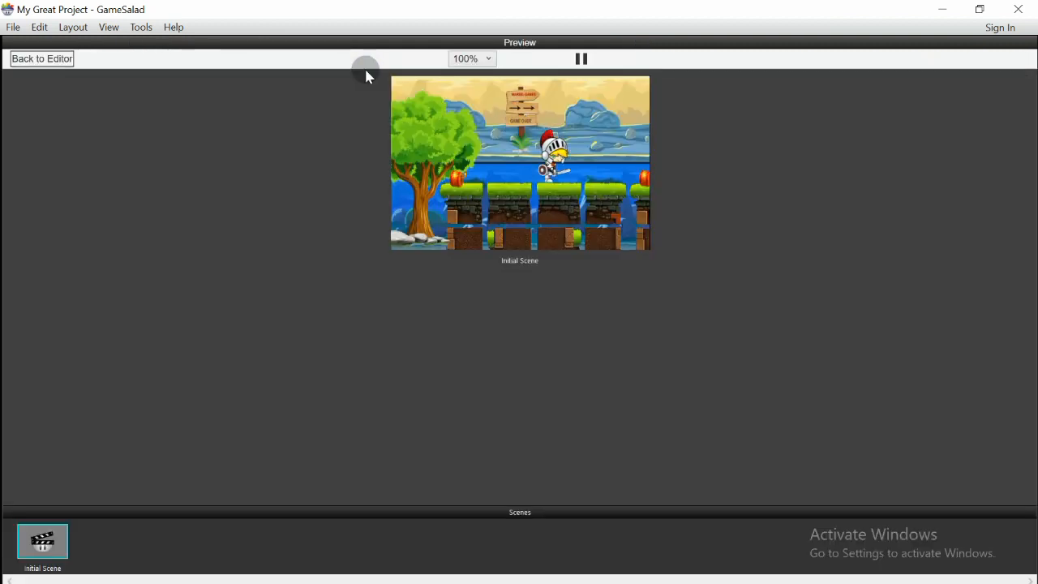
left_click(485, 59)
left_click(458, 78)
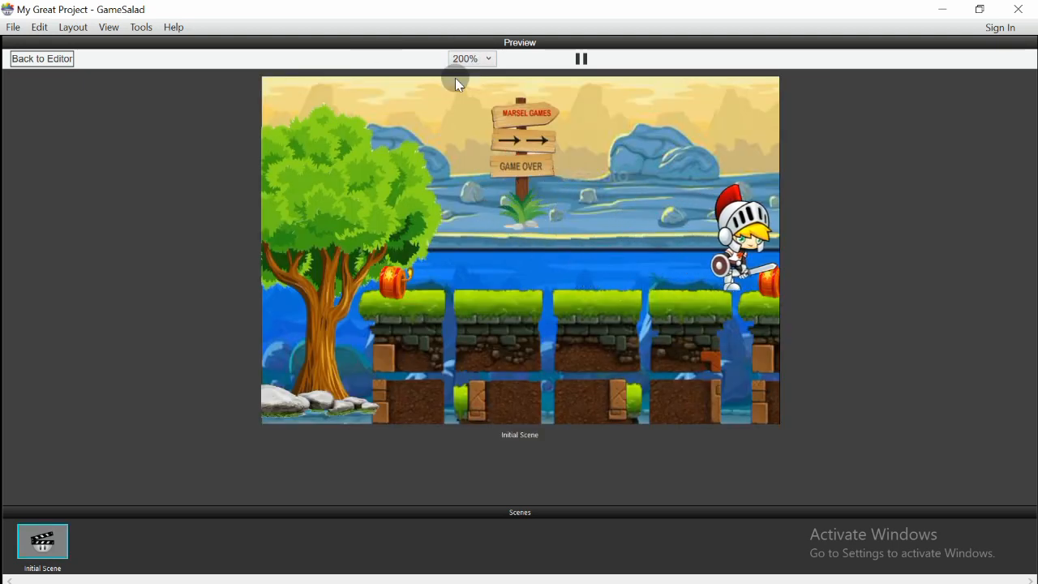
left_click(58, 60)
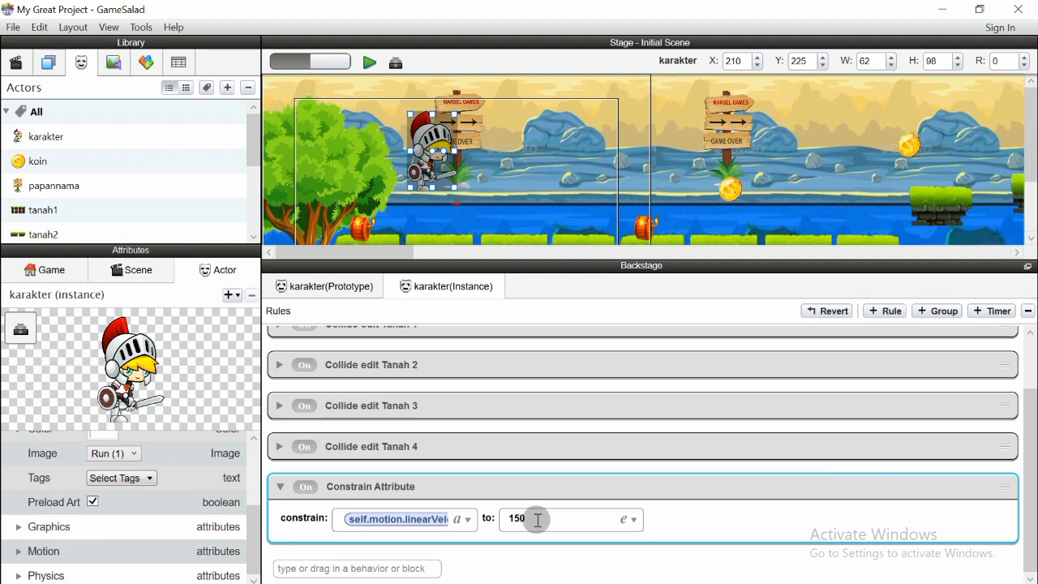
left_click(564, 517)
left_click(369, 64)
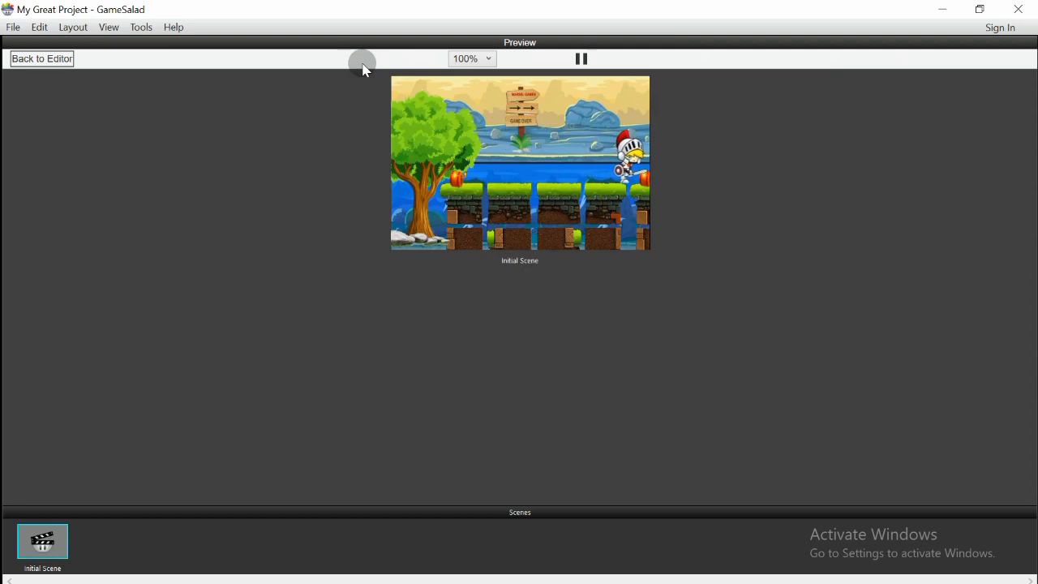
left_click(25, 60)
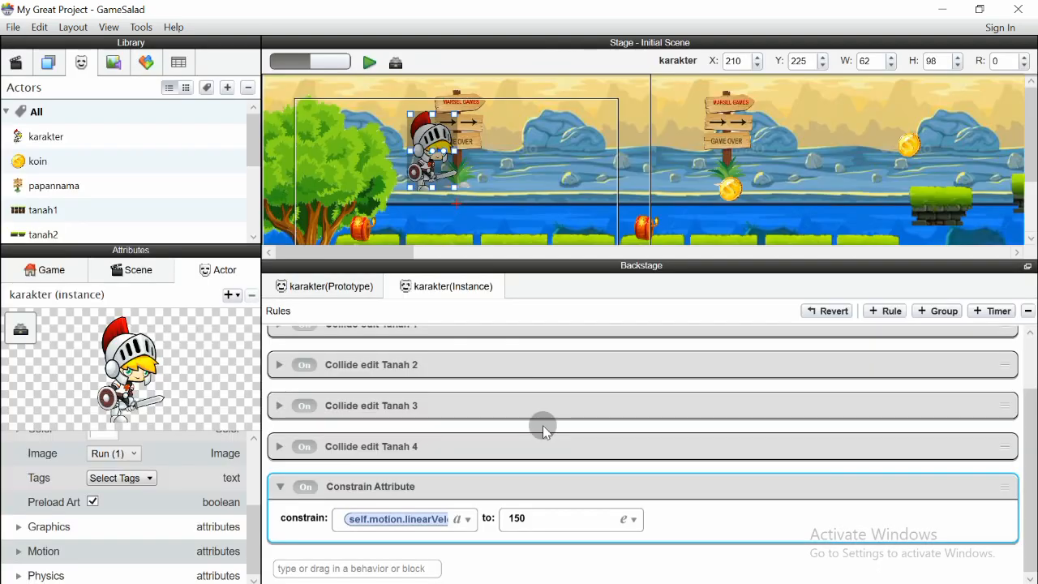
Collapse the Constrain Attribute behavior and rename it "Constrain Attributeb aktor bergerak ke depan"
left_click(280, 487)
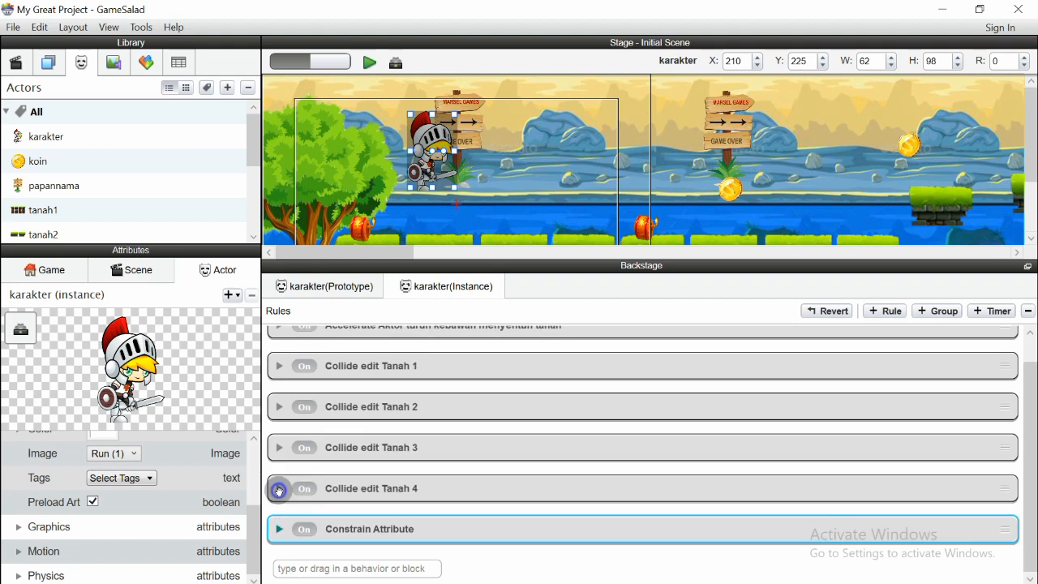
double_click(400, 537)
left_click(434, 529)
type("b aktor bergerak ke depan")
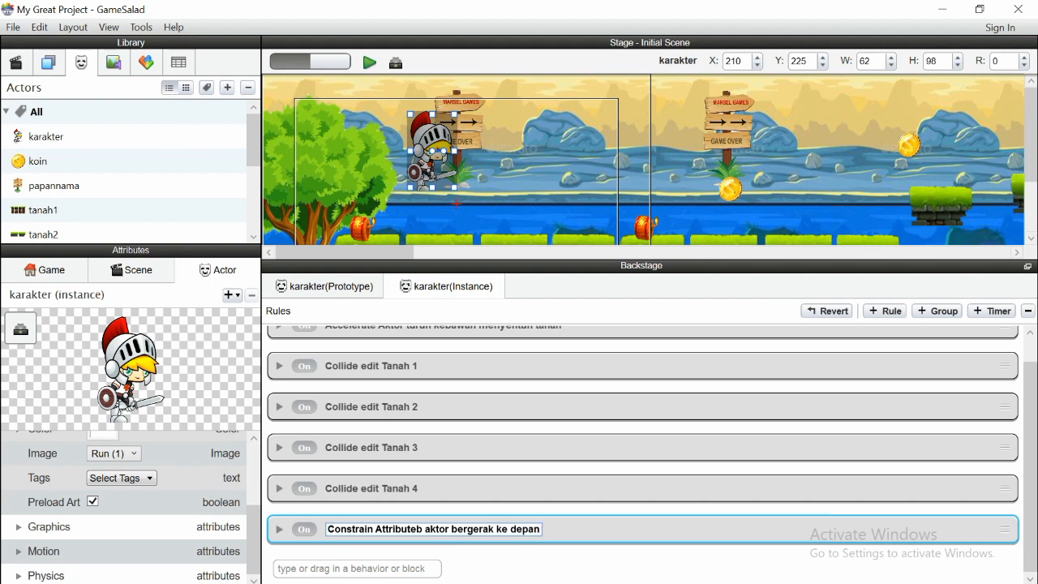
key("Return")
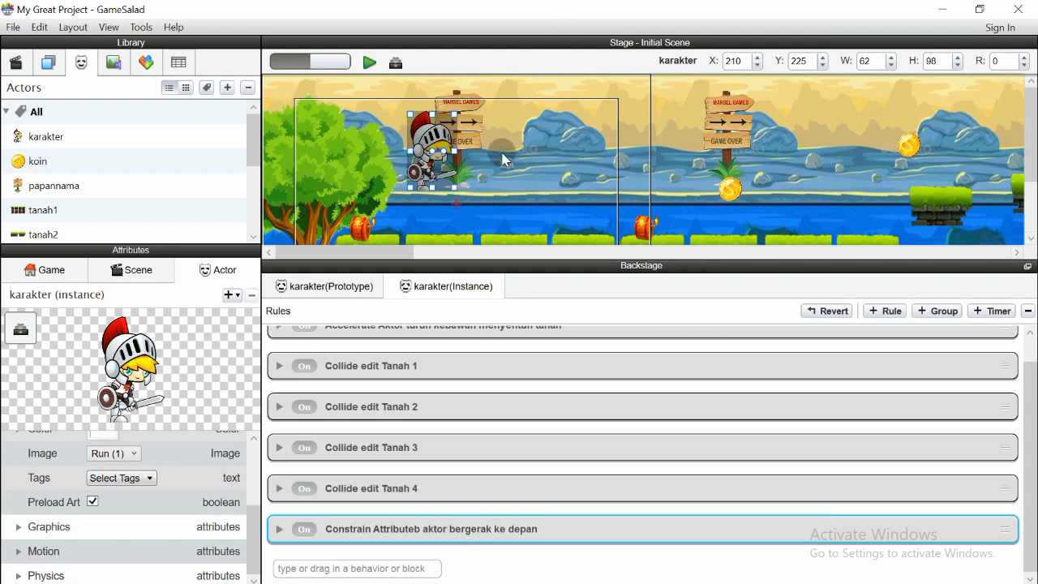
Append "brdasarkan sumbu x" to the constrain behavior's name, check its settings and collapse it again
double_click(538, 533)
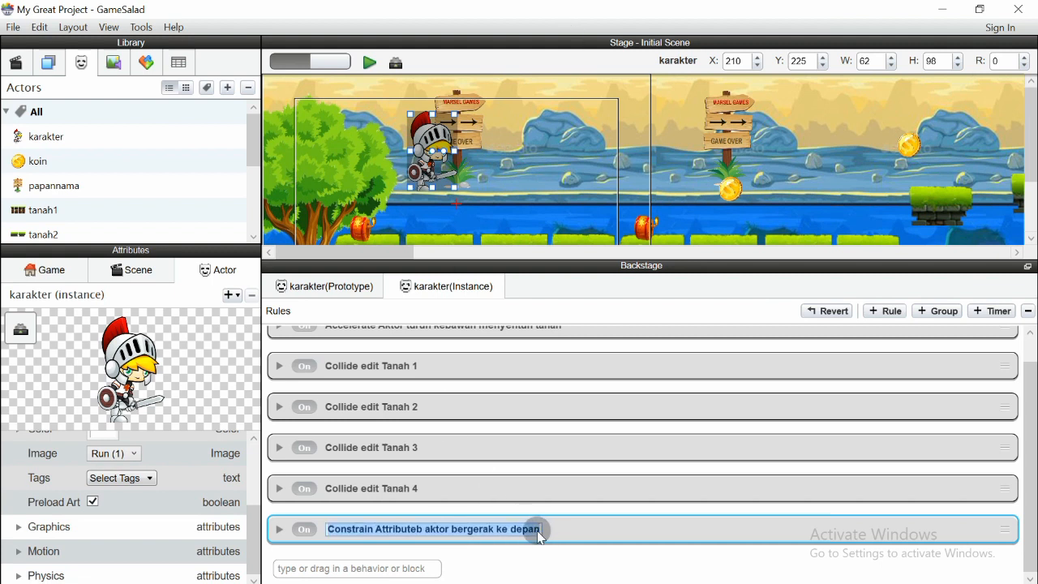
left_click(540, 535)
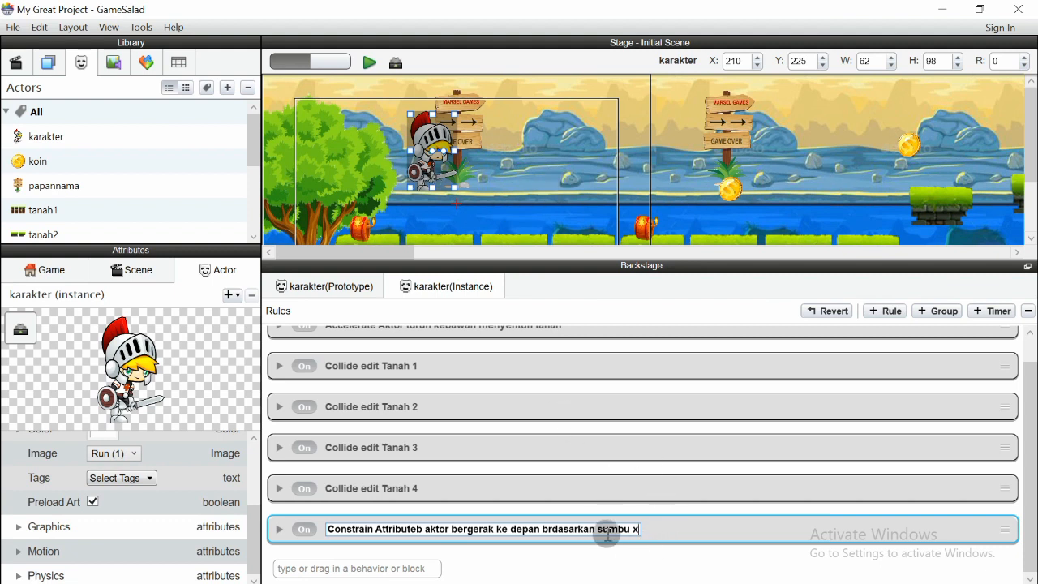
left_click(669, 536)
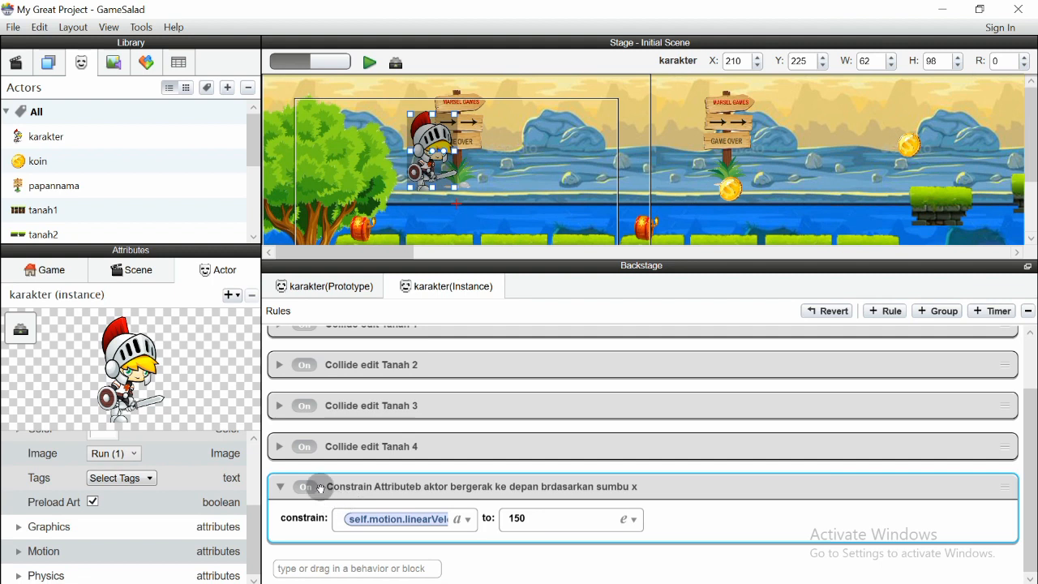
left_click(281, 487)
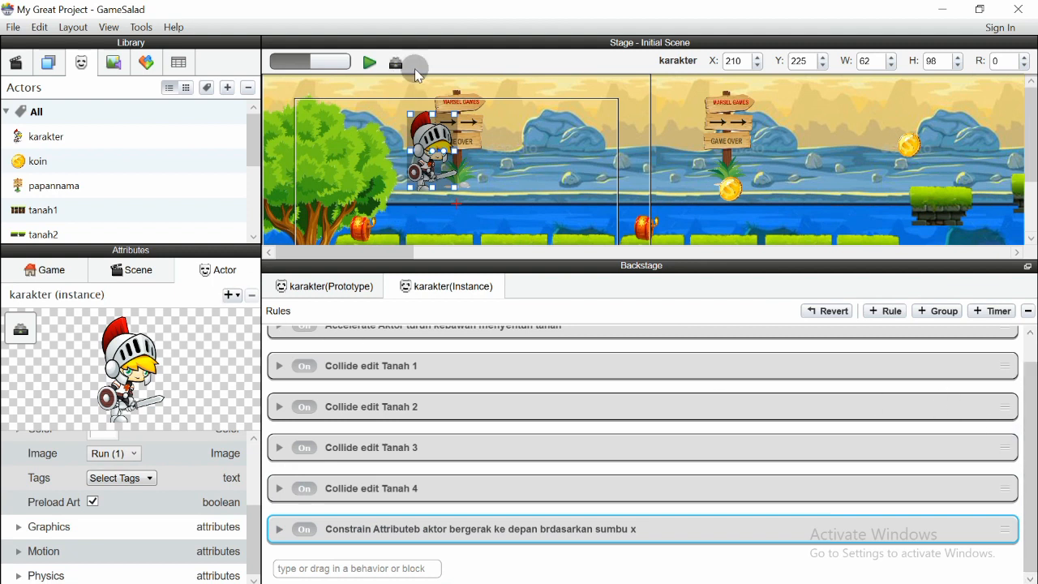
Reselect the knight instance in the scene and enlarge the stage area to show the ground tiles
left_click(213, 180)
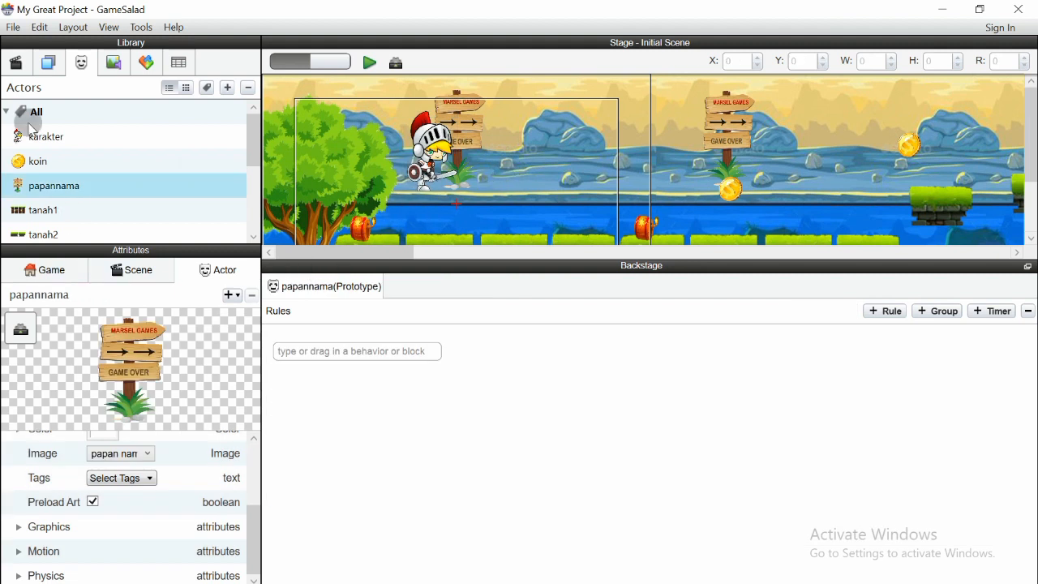
left_click(48, 139)
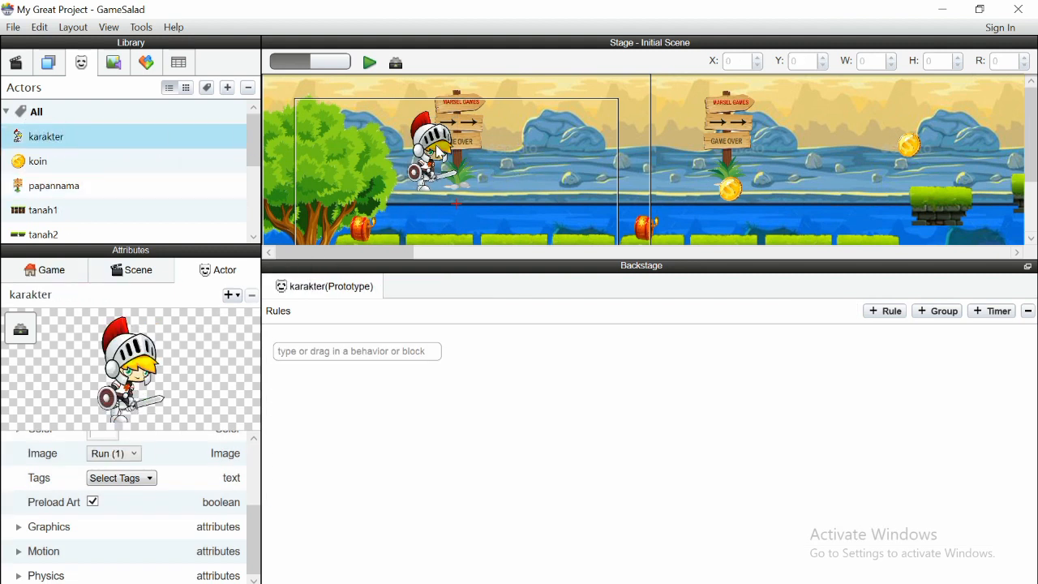
left_click(440, 153)
scroll(547, 345, "down", 1)
scroll(510, 387, "up", 1)
left_click_drag(437, 264, 447, 391)
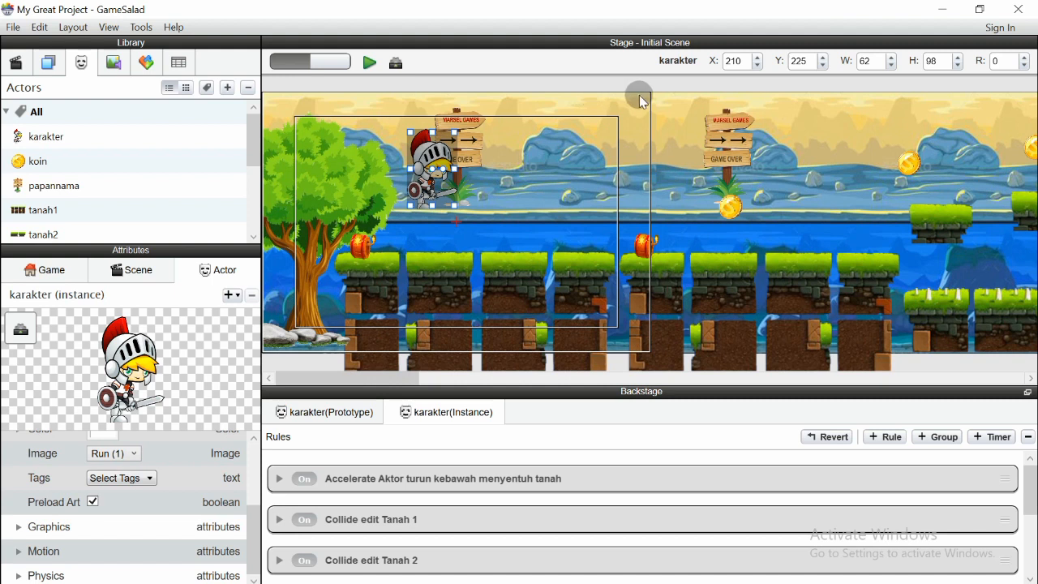
Preview the scene at 200% zoom, then look along the full length of the level in the editor
left_click(369, 63)
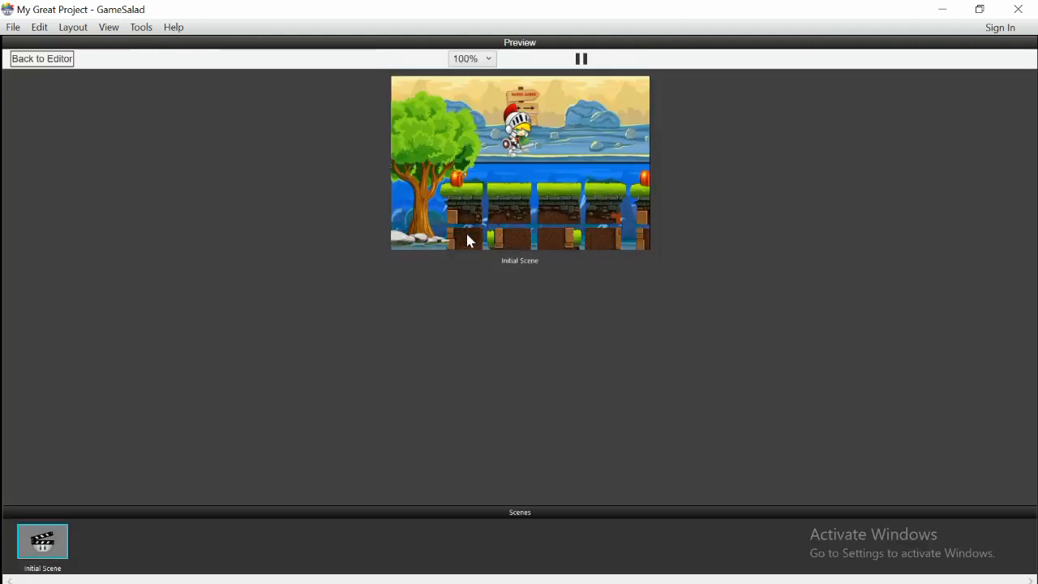
left_click(478, 63)
left_click(470, 58)
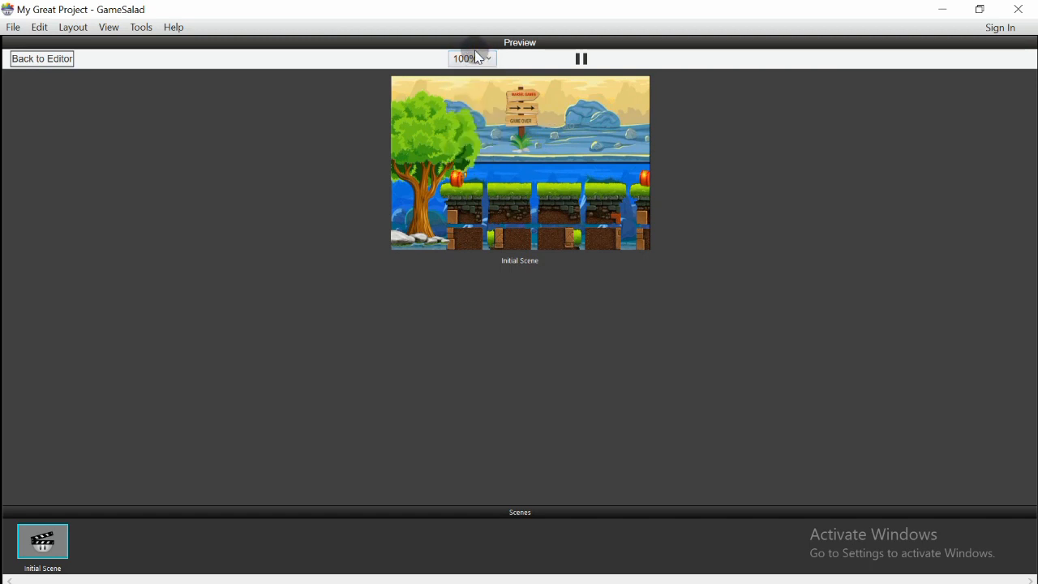
left_click(467, 64)
left_click(461, 87)
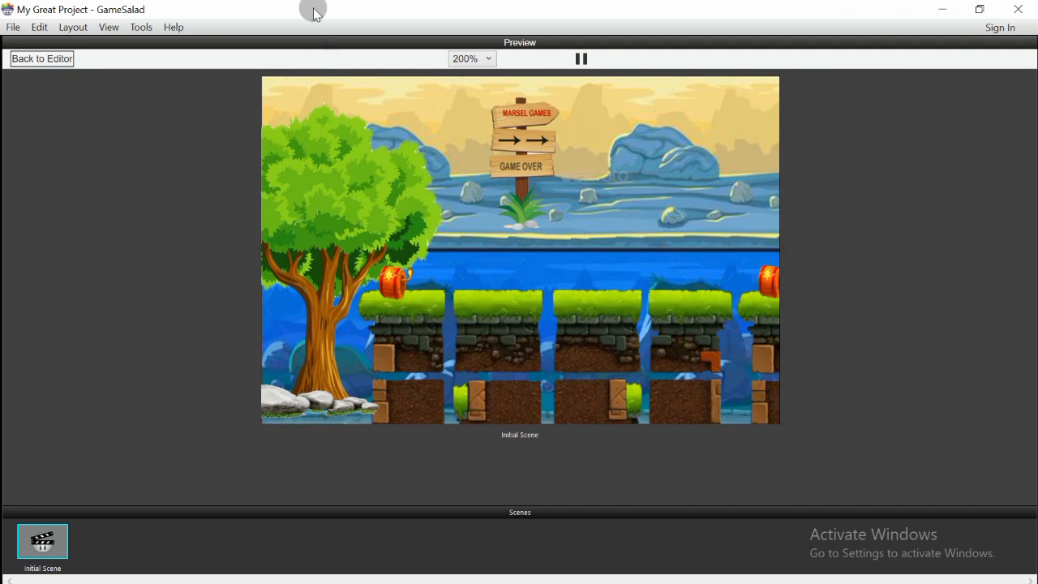
left_click(50, 59)
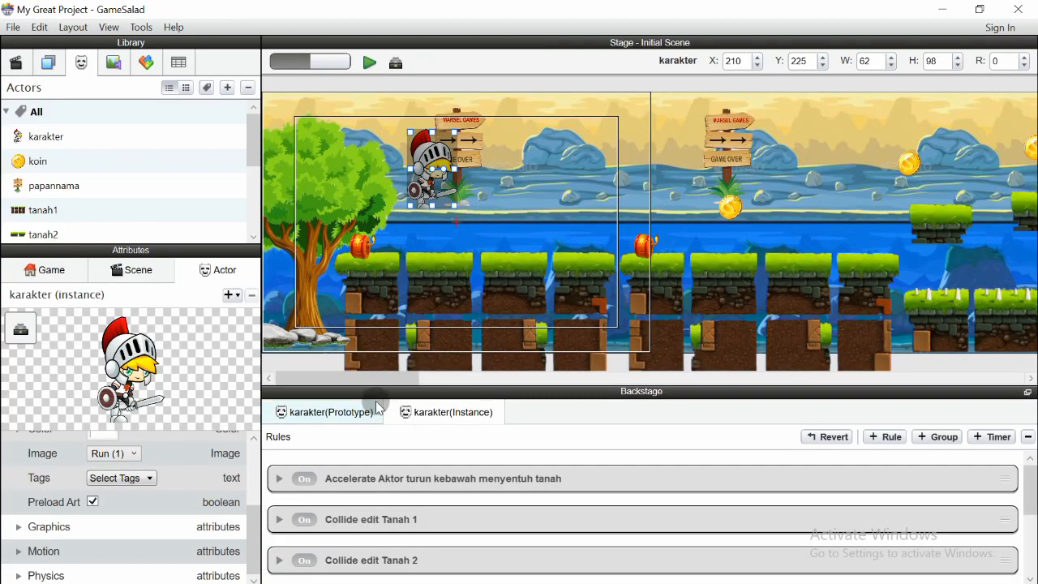
left_click_drag(343, 378, 969, 386)
left_click_drag(807, 388, 294, 389)
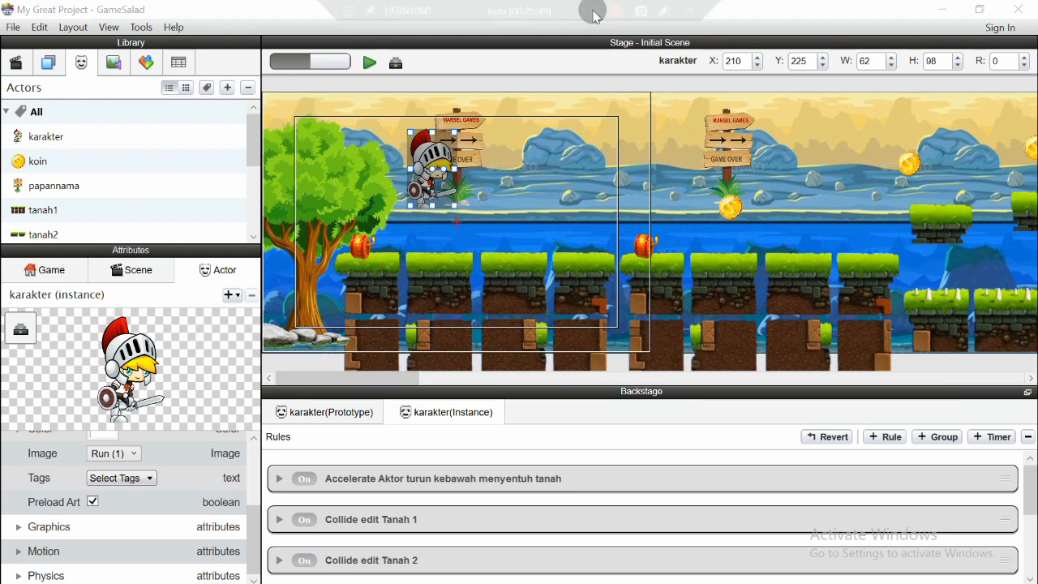
Enlarge the rules area and add a Control Camera behavior at the end of the knight instance's rules
scroll(756, 566, "down", 3)
left_click_drag(577, 388, 571, 322)
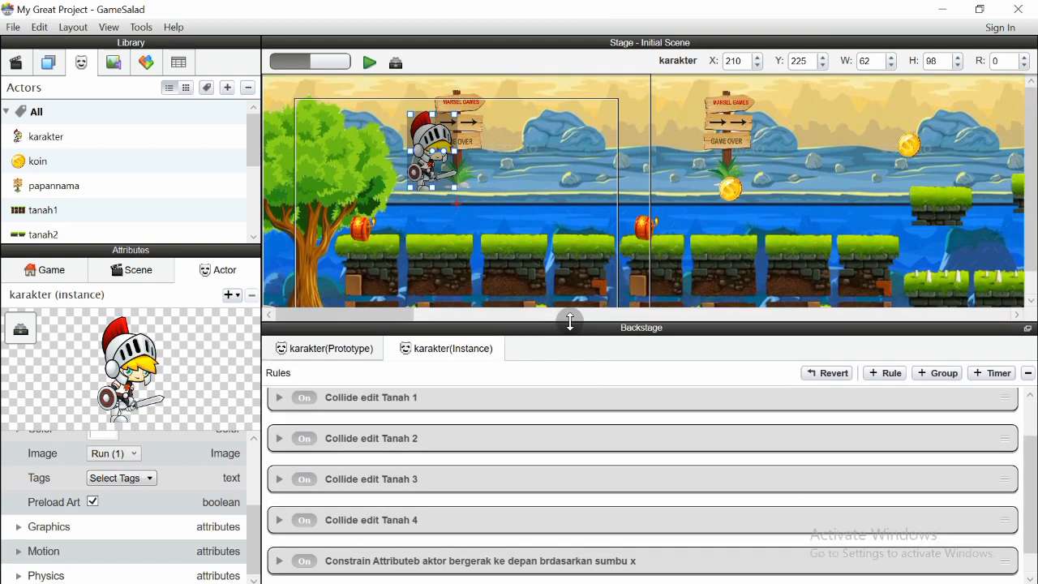
scroll(529, 527, "down", 1)
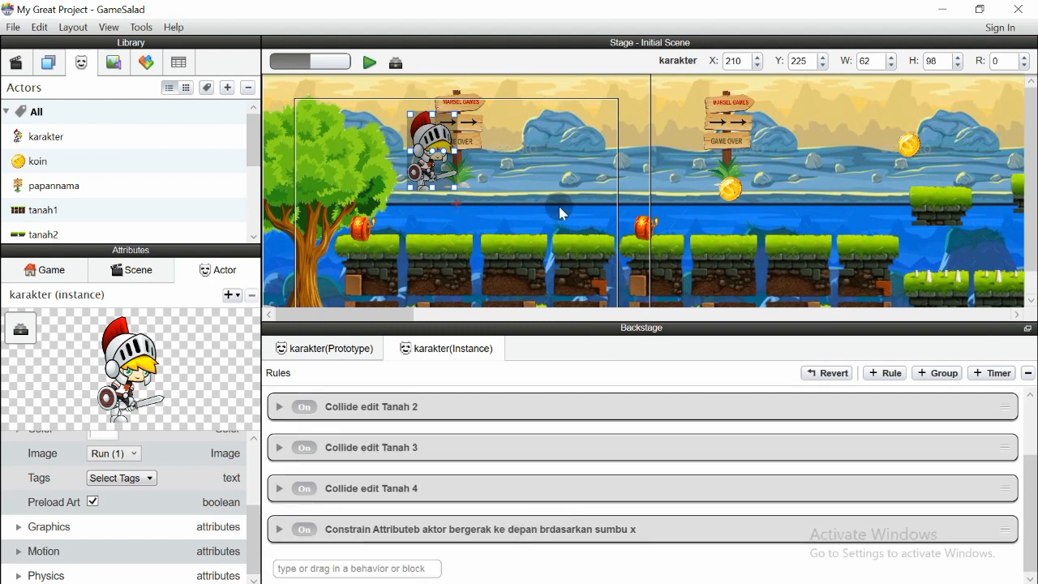
left_click(146, 64)
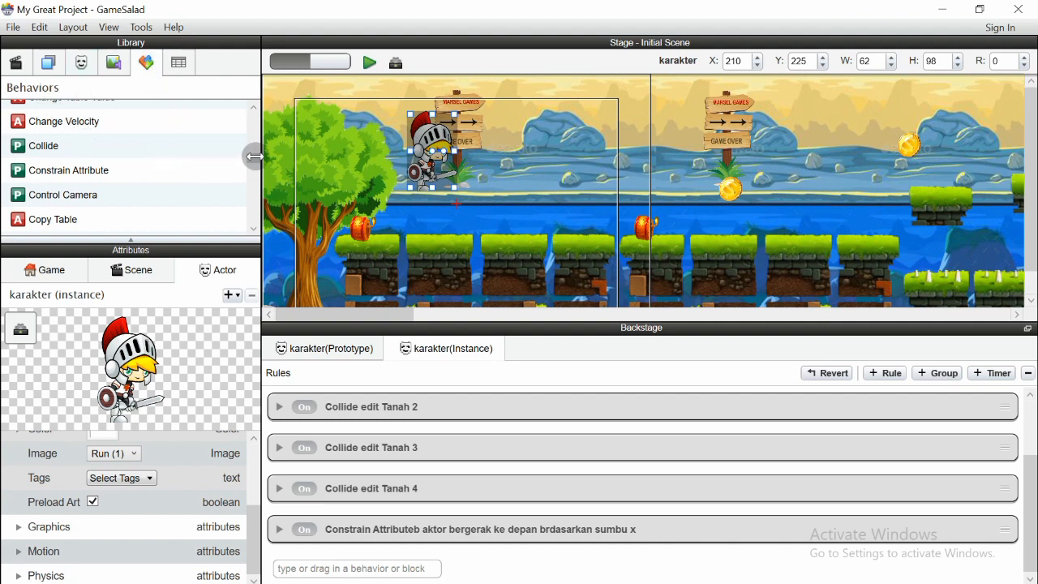
left_click(254, 109)
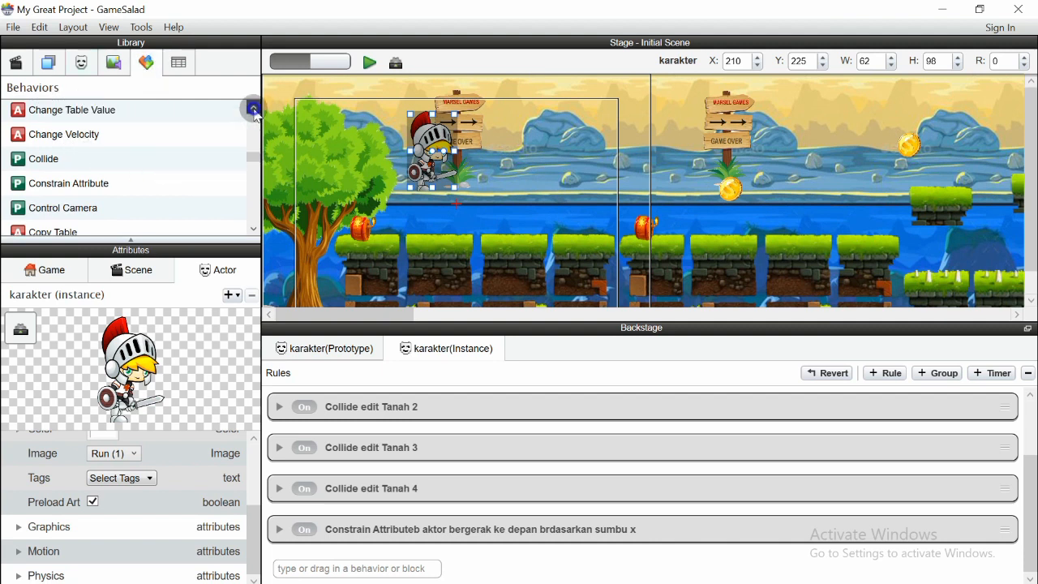
left_click(75, 210)
left_click_drag(79, 207, 364, 546)
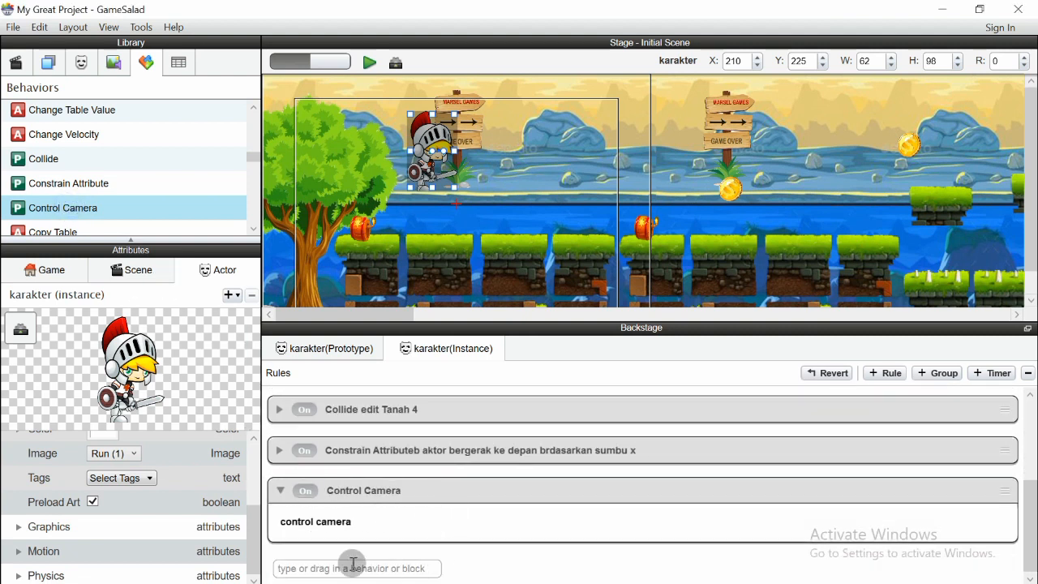
Preview the scene at 200% zoom to check that the camera follows the knight
left_click(372, 61)
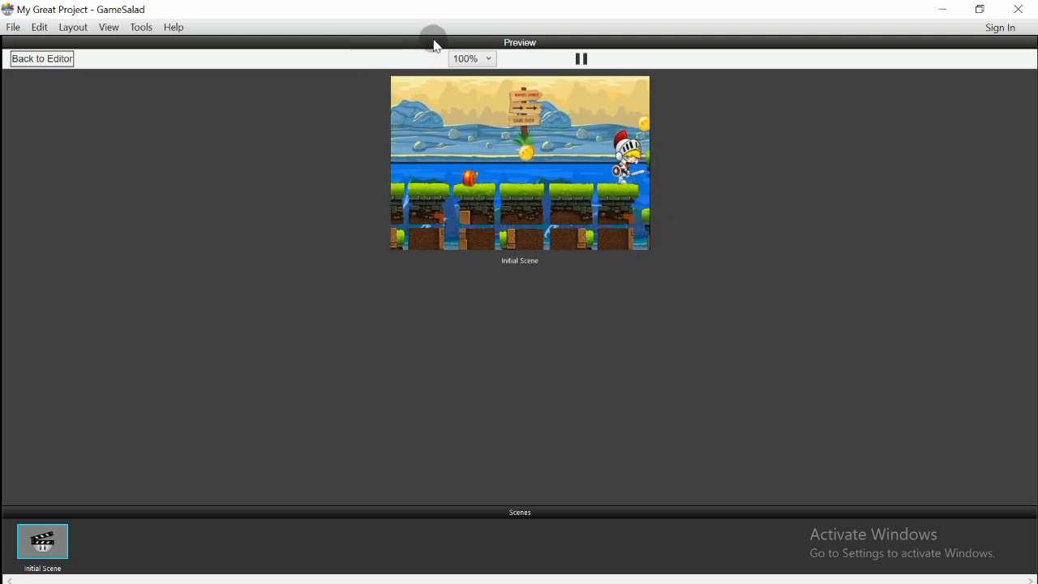
left_click(491, 59)
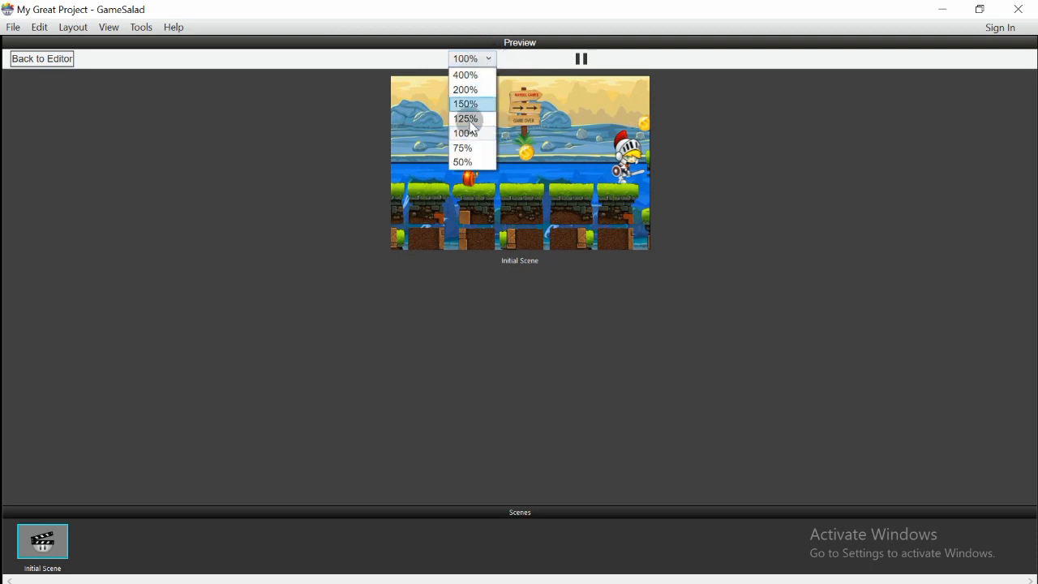
left_click(466, 88)
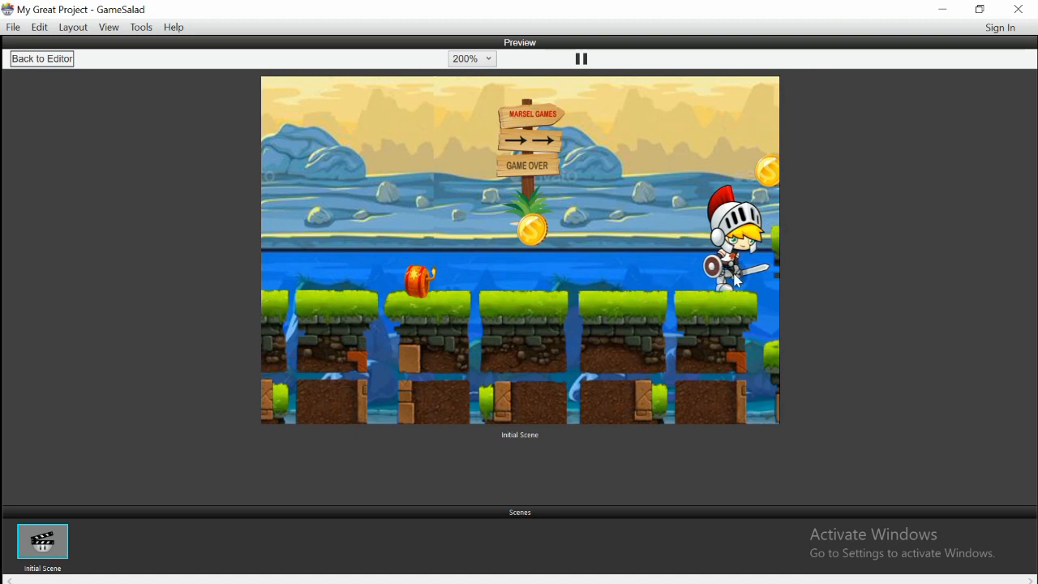
left_click(742, 114)
left_click(732, 116)
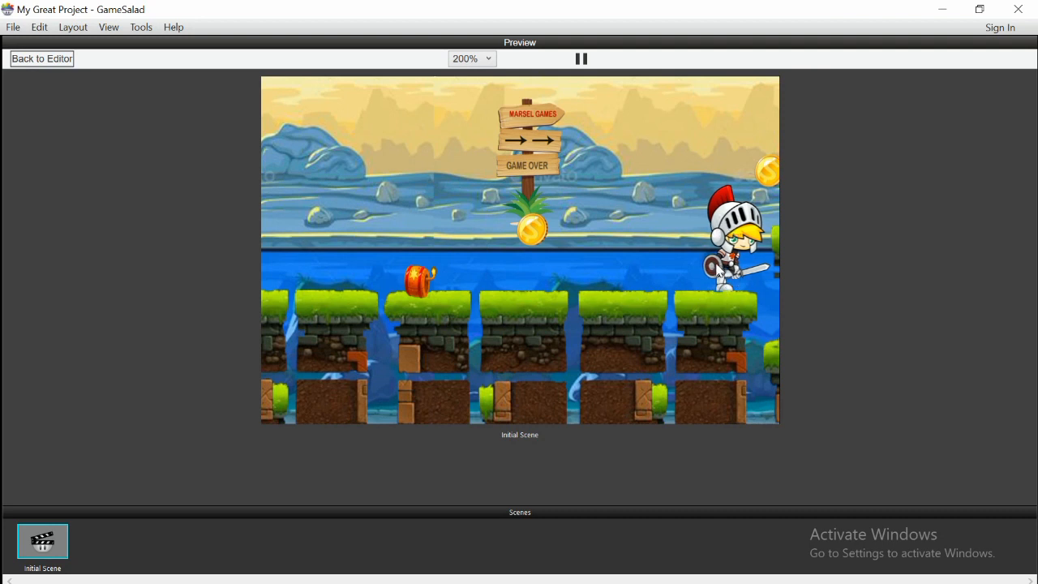
left_click(653, 261)
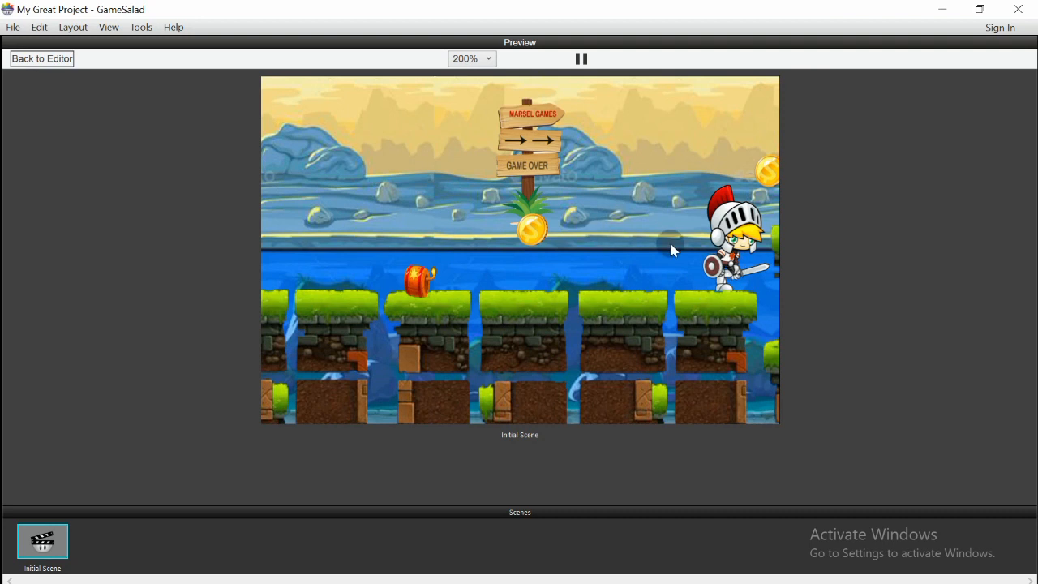
left_click(45, 59)
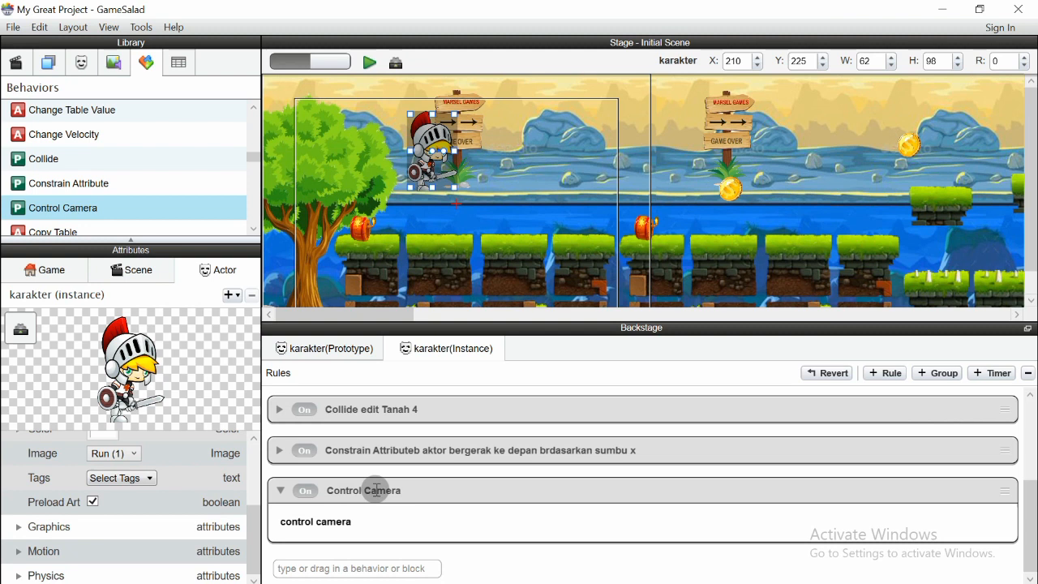
Move the Control Camera behavior to the start of the knight instance's rules, above the Accelerate behavior
scroll(1031, 244, "down", 1)
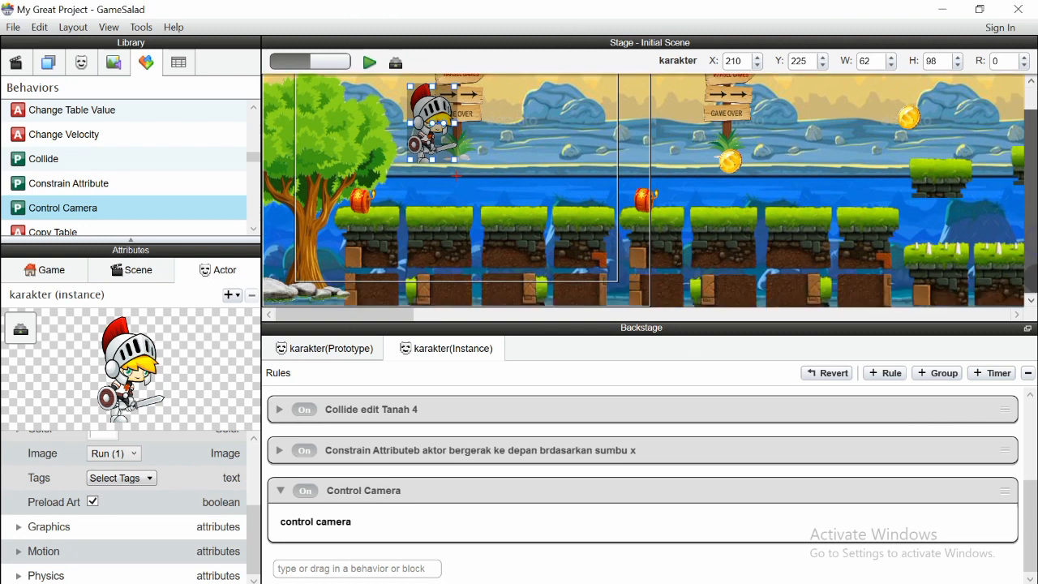
left_click(276, 490)
scroll(377, 495, "up", 2)
scroll(375, 473, "down", 2)
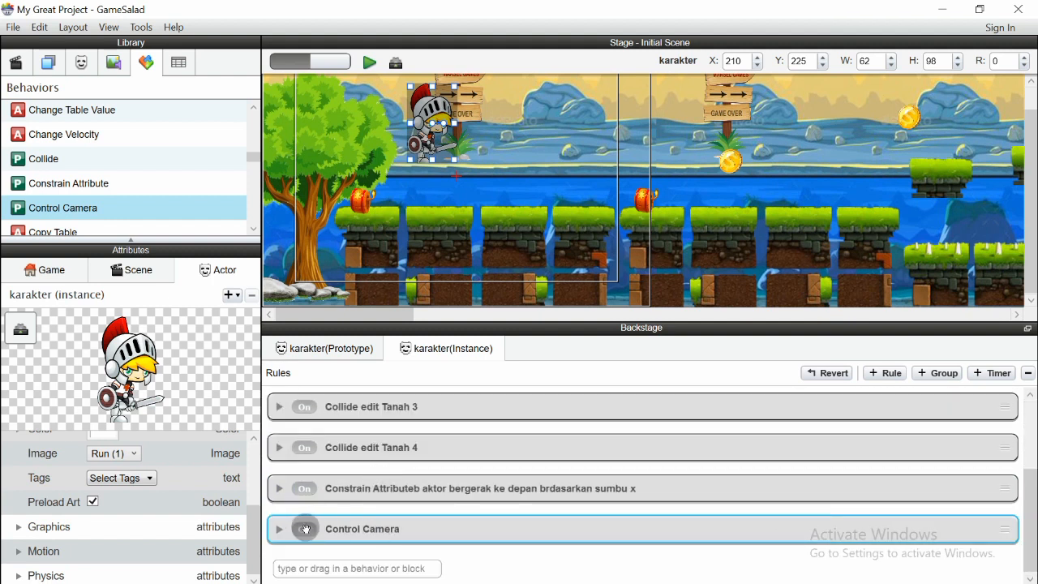
left_click_drag(291, 526, 297, 381)
scroll(348, 478, "down", 1)
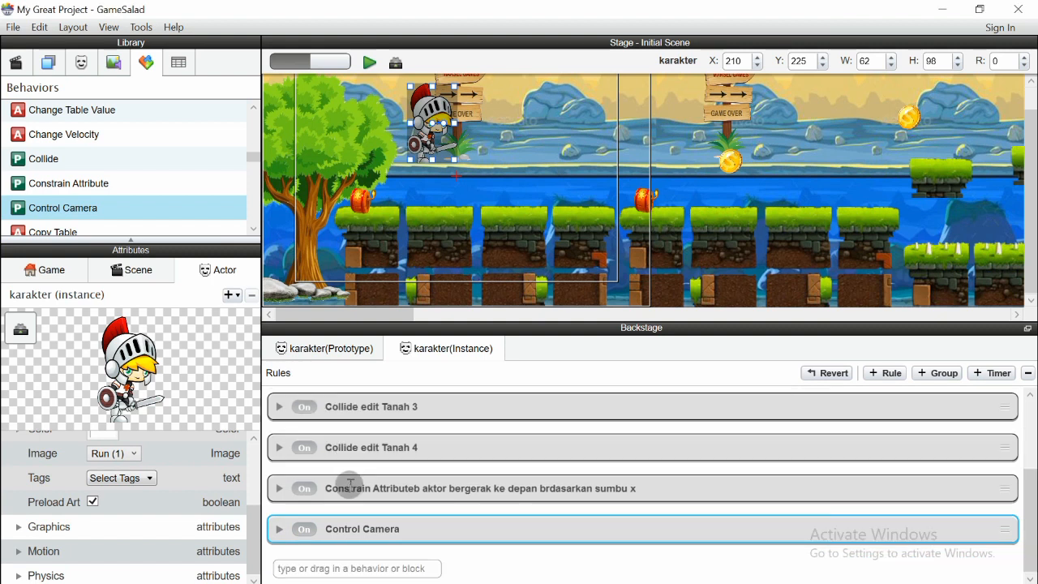
left_click(284, 529)
left_click_drag(291, 532, 297, 391)
left_click(383, 490)
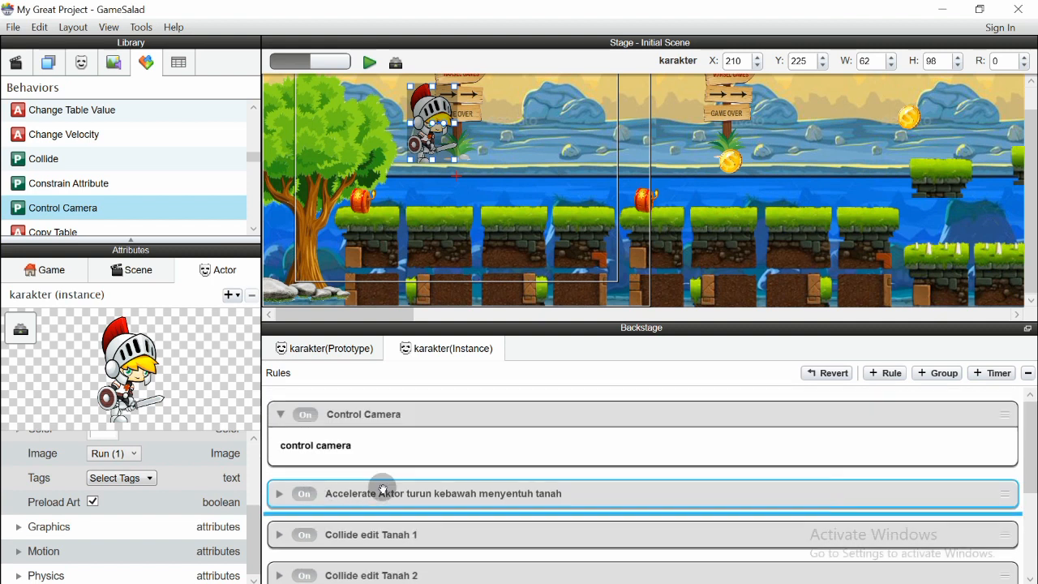
scroll(345, 478, "down", 3)
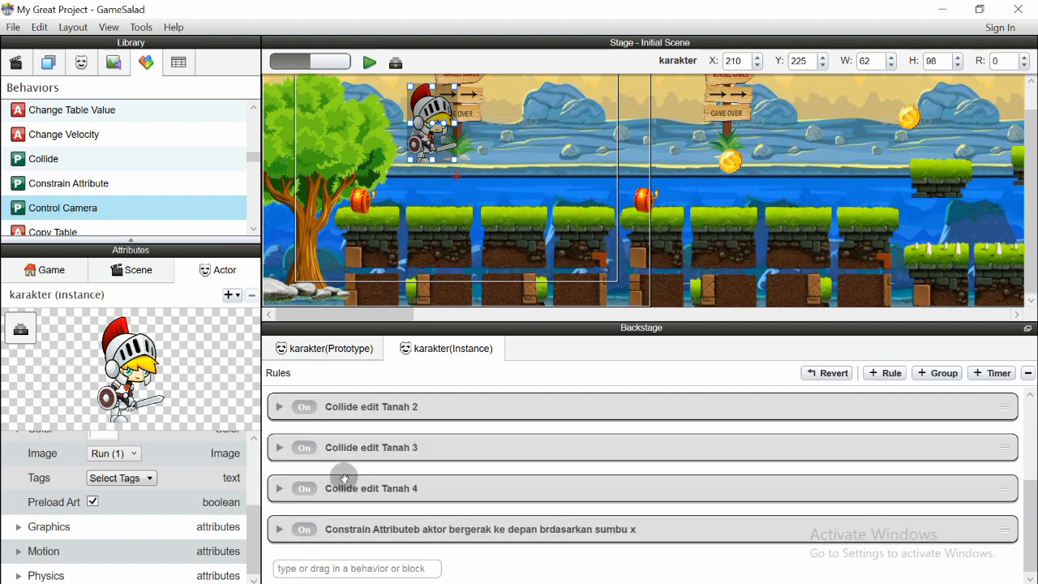
scroll(308, 457, "up", 3)
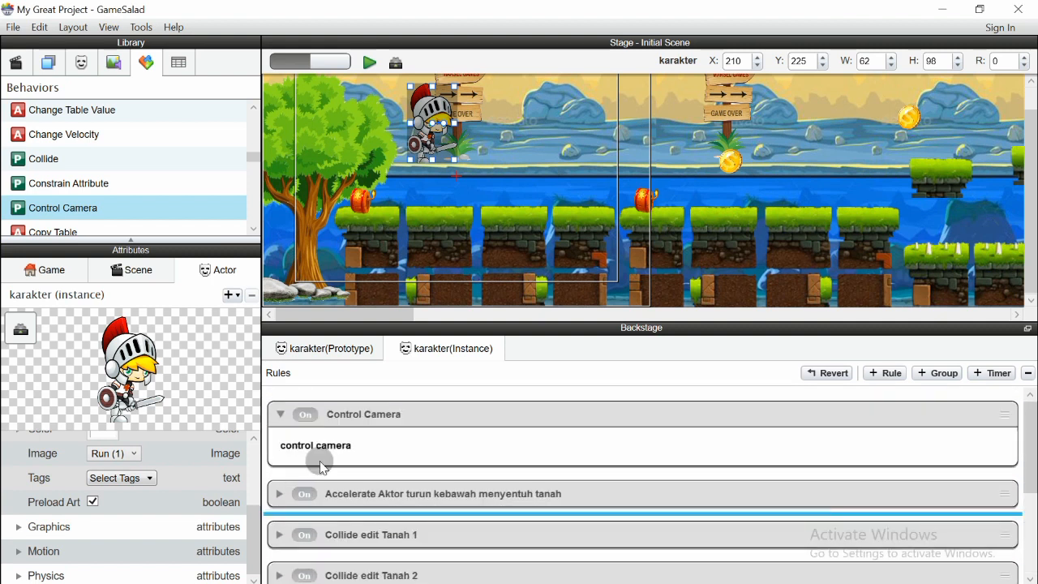
left_click(280, 414)
left_click(280, 414)
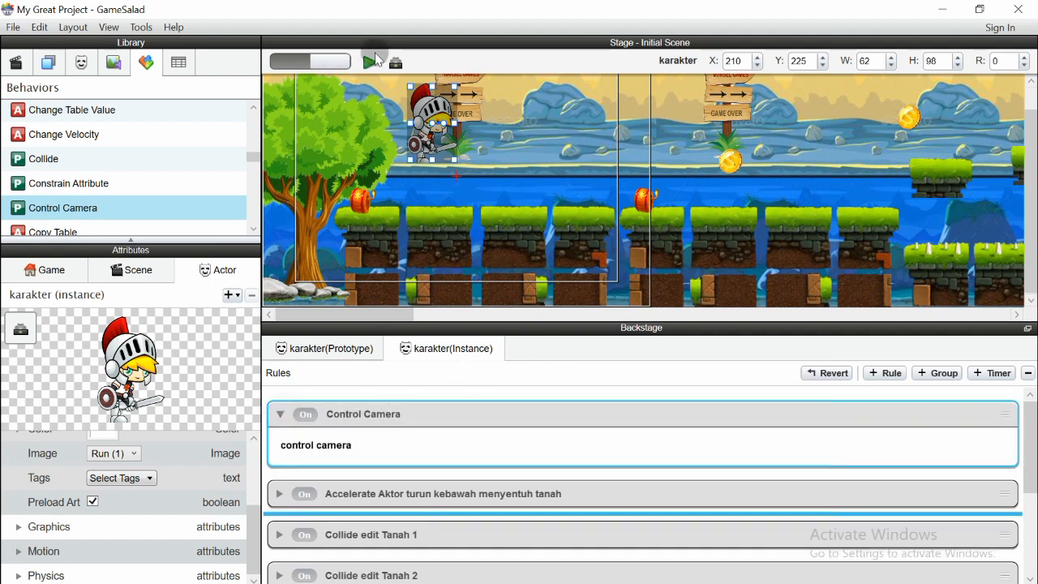
Enlarge the stage area and shrink the scene camera's tracking area down to a small spot at the camera's centre
left_click(294, 62)
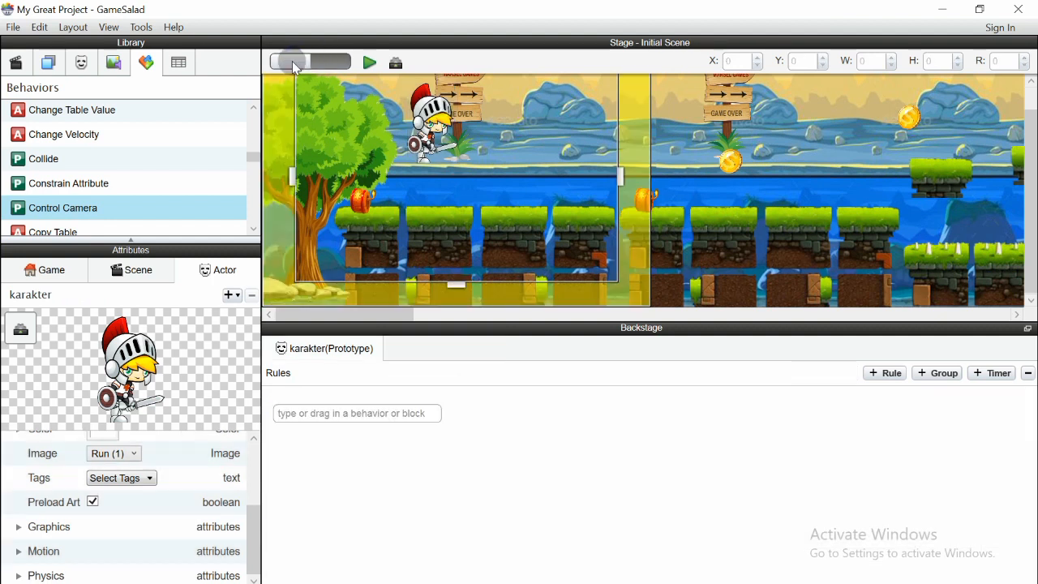
left_click(291, 63)
left_click(320, 62)
scroll(371, 171, "up", 1)
left_click_drag(467, 326, 480, 440)
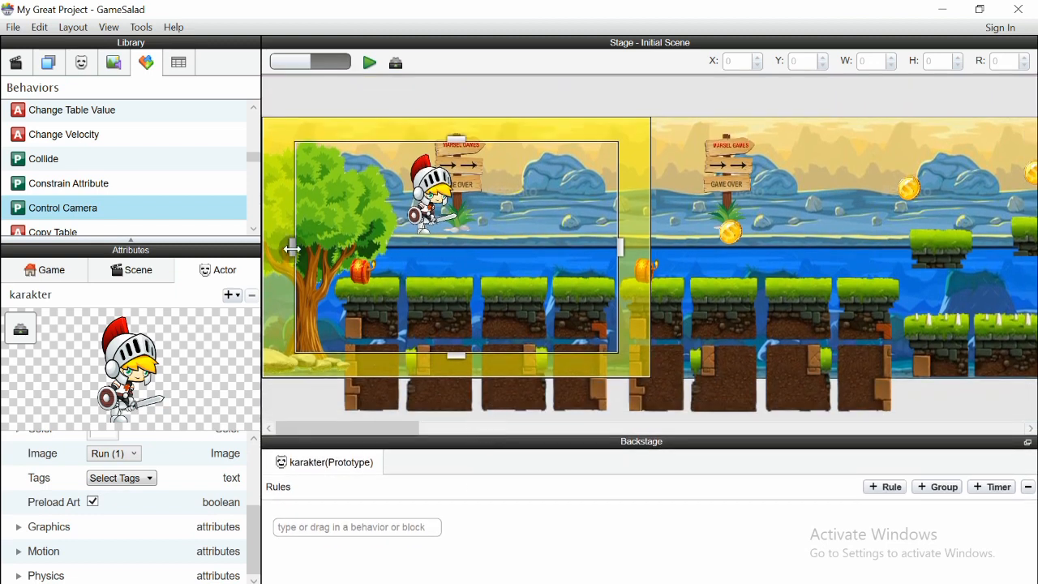
left_click(315, 65)
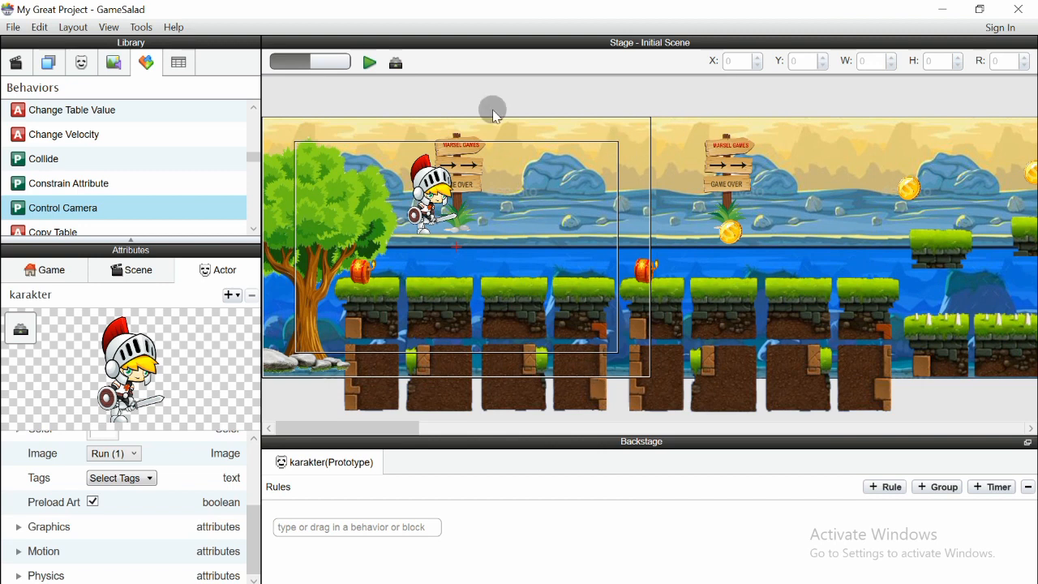
left_click(323, 65)
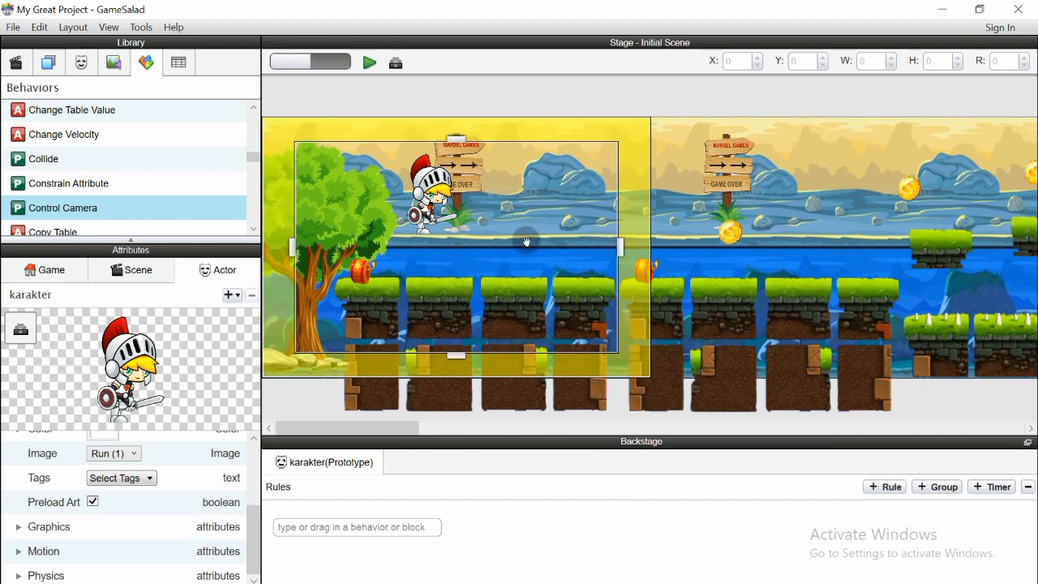
left_click_drag(294, 247, 403, 247)
left_click_drag(454, 142, 458, 249)
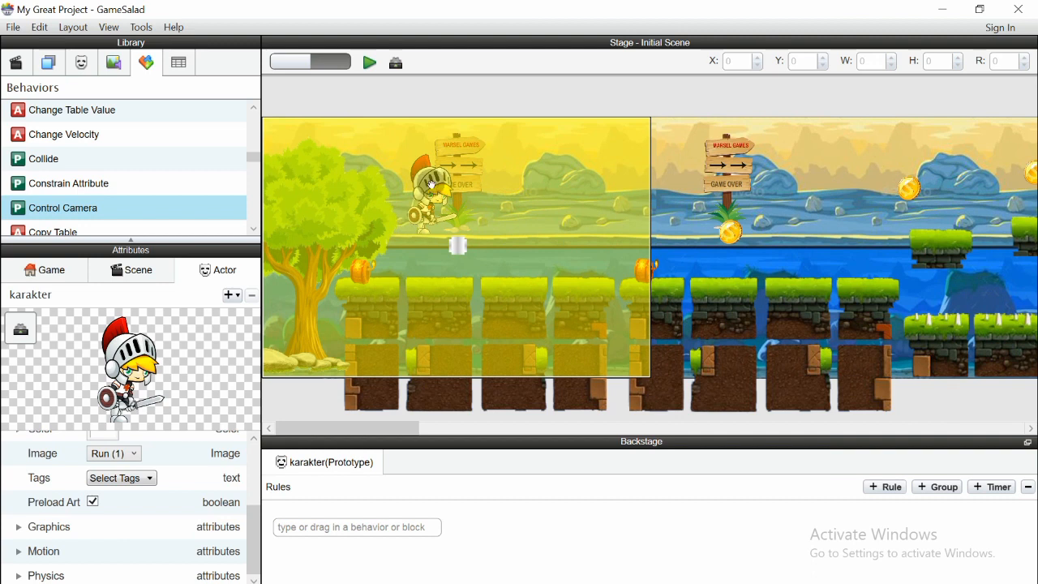
Preview the scene at 400%, 200% and 100% zoom to check how the camera follows the knight
left_click(369, 63)
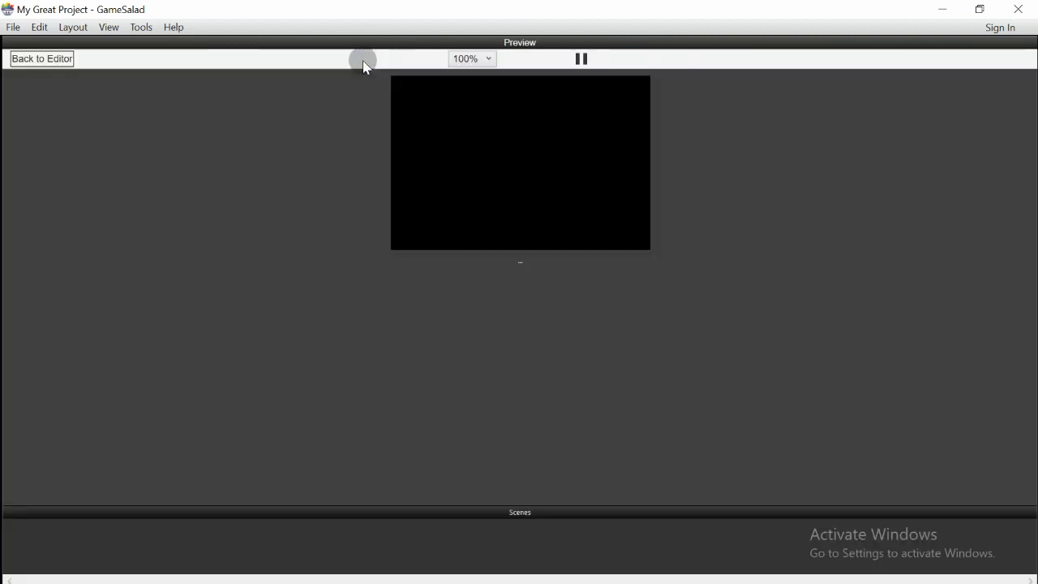
left_click(475, 61)
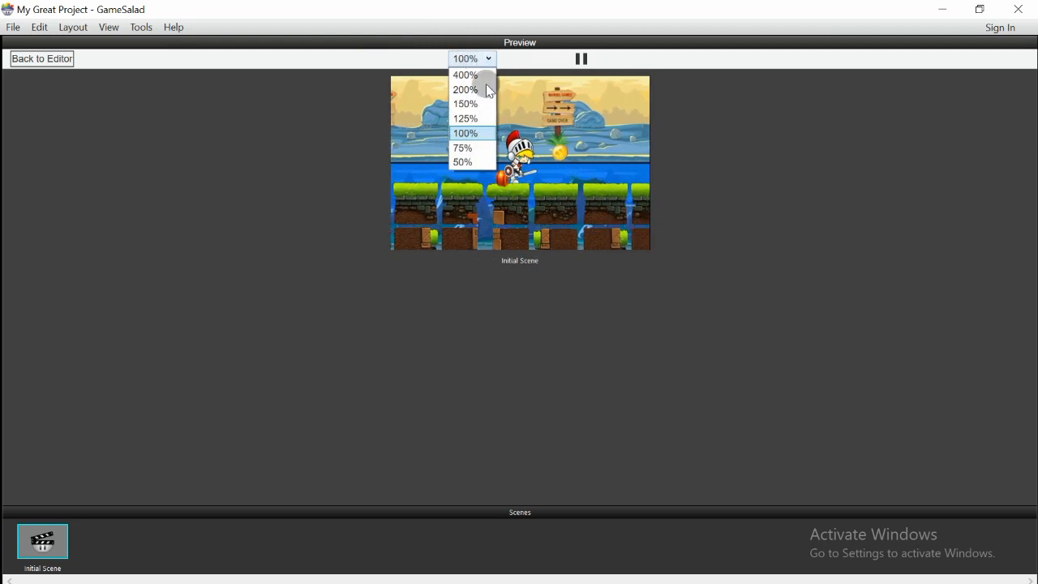
left_click(471, 76)
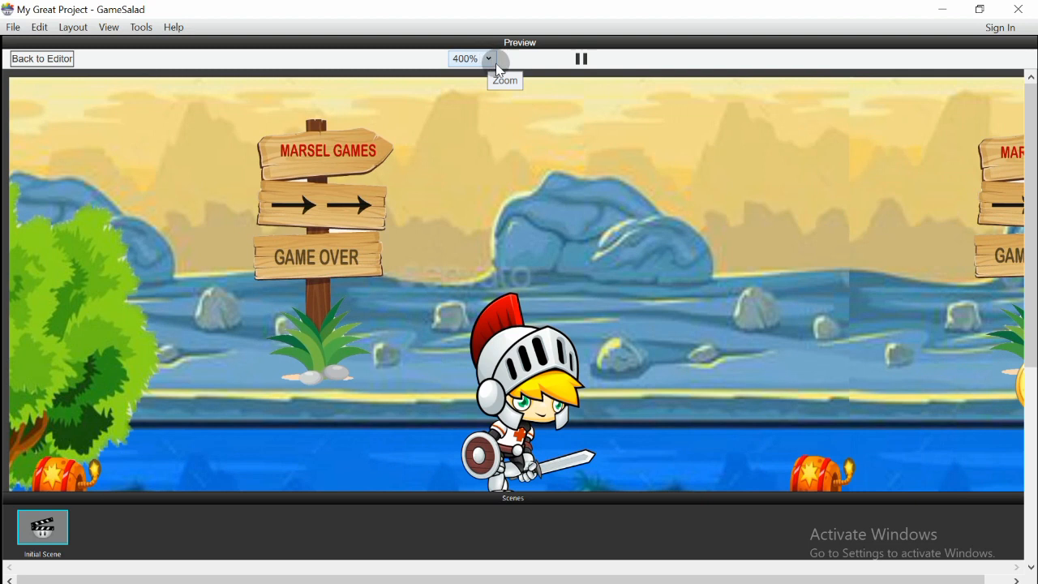
left_click(488, 62)
left_click(470, 75)
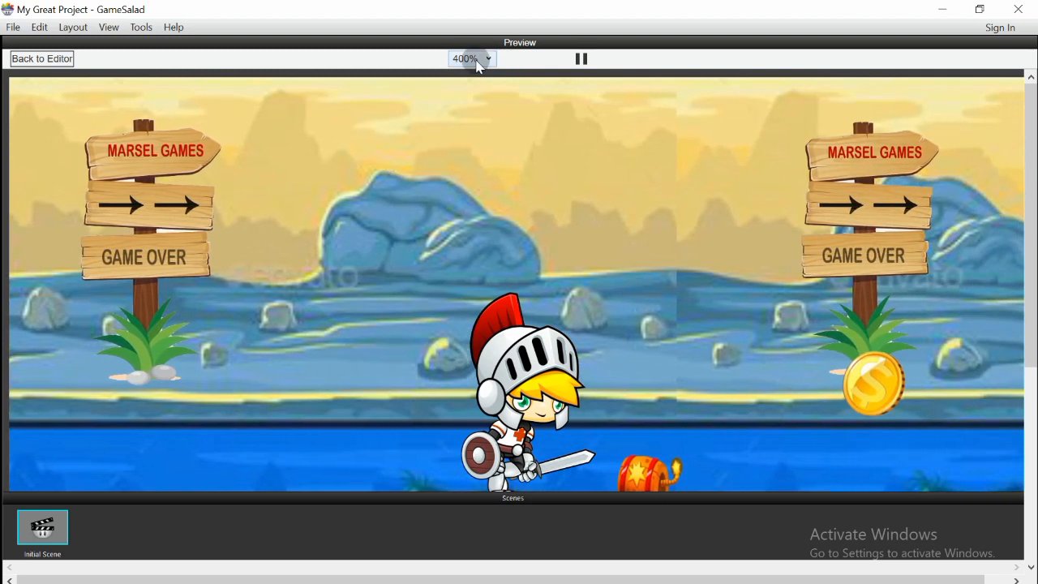
left_click(474, 59)
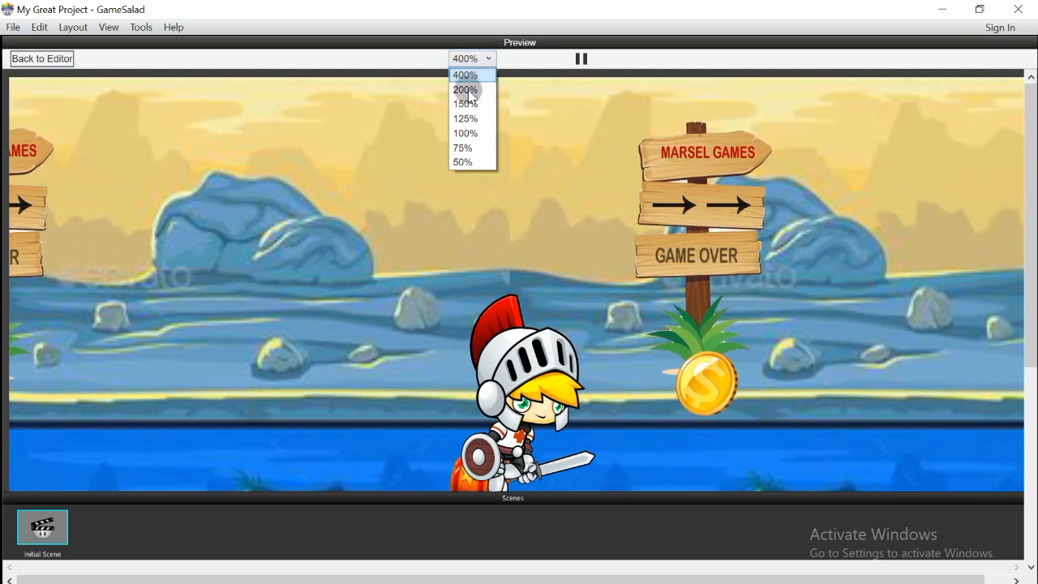
left_click(472, 89)
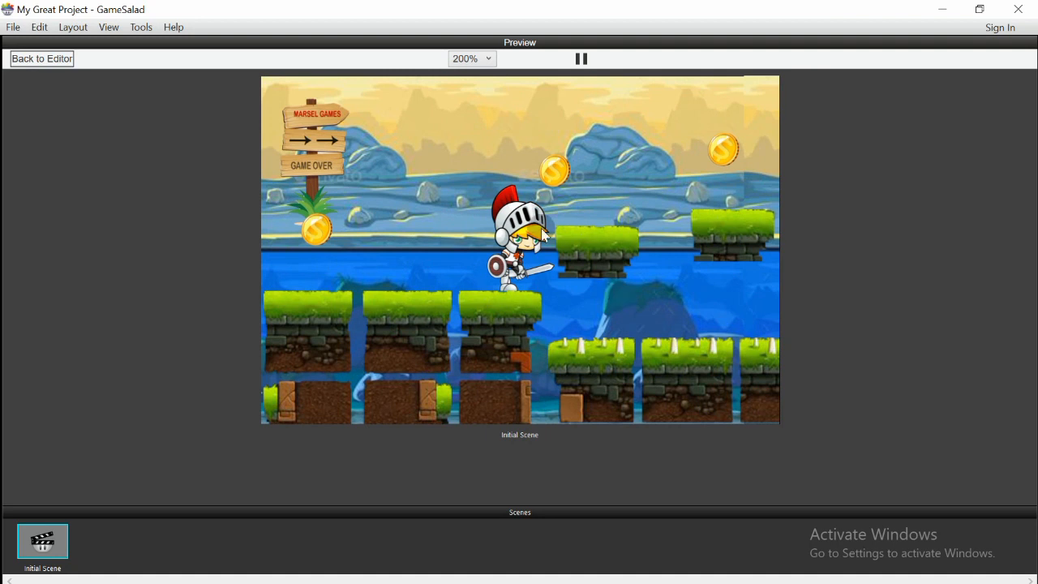
left_click(483, 60)
left_click(472, 86)
left_click(49, 59)
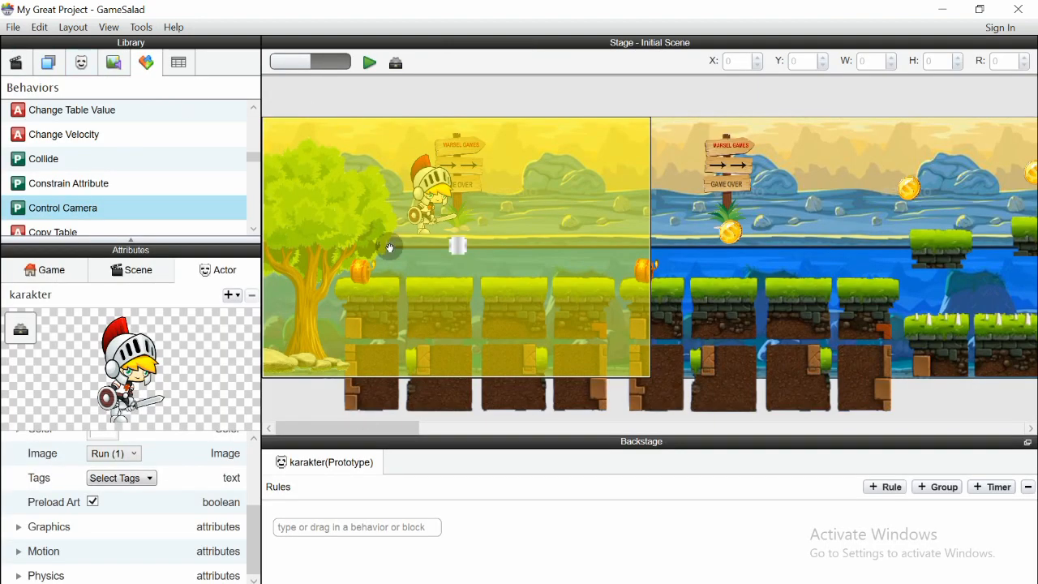
left_click(369, 63)
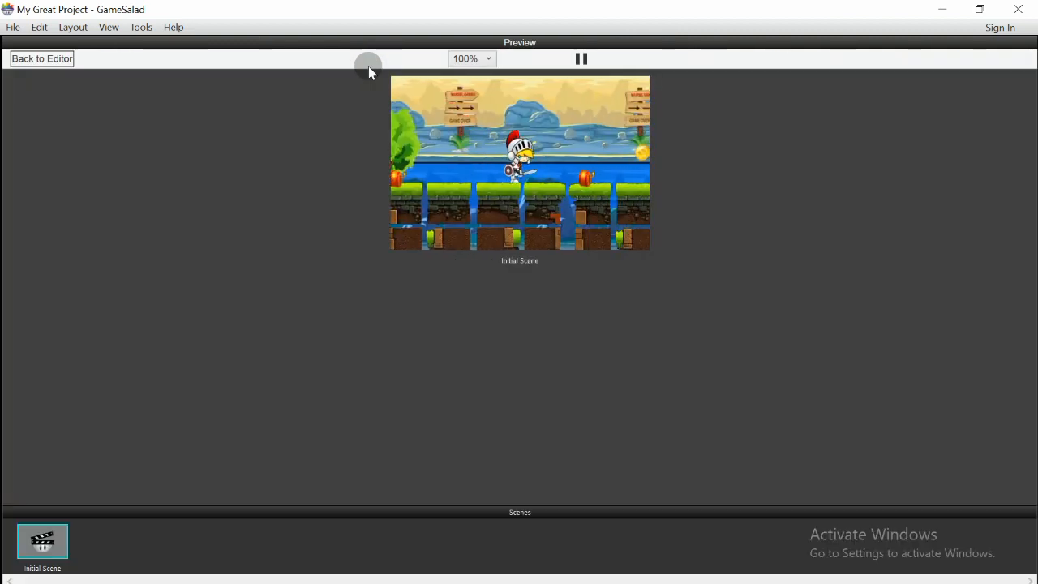
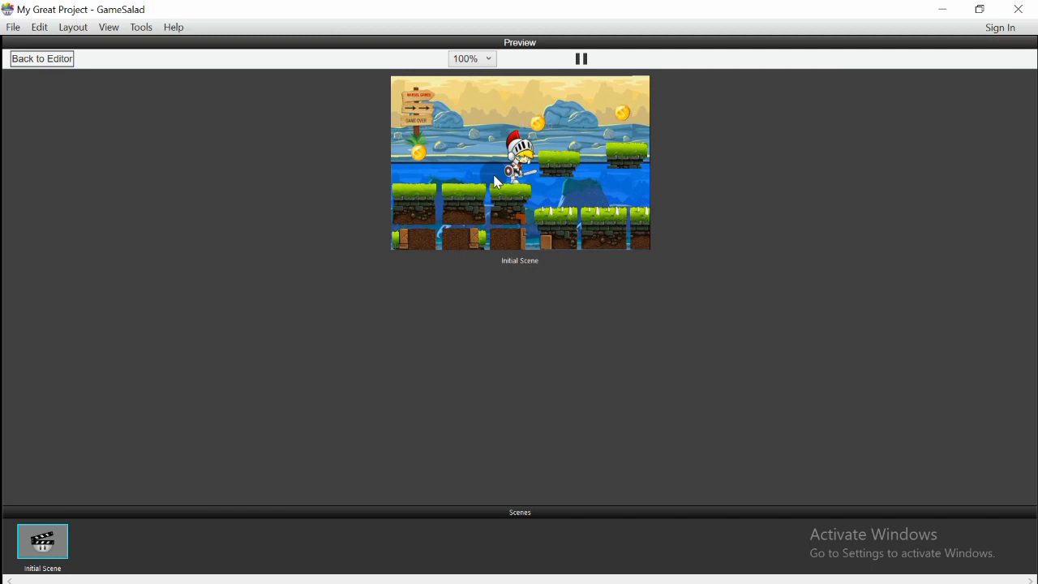
left_click(37, 61)
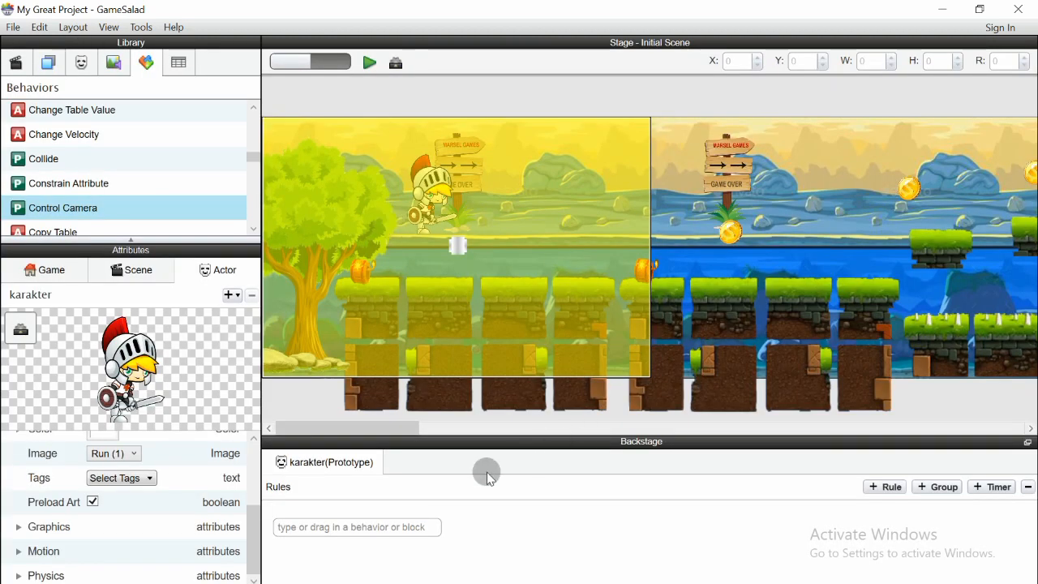
Switch the stage from camera editing back to actor editing and preview the scene at 100% zoom
left_click(408, 103)
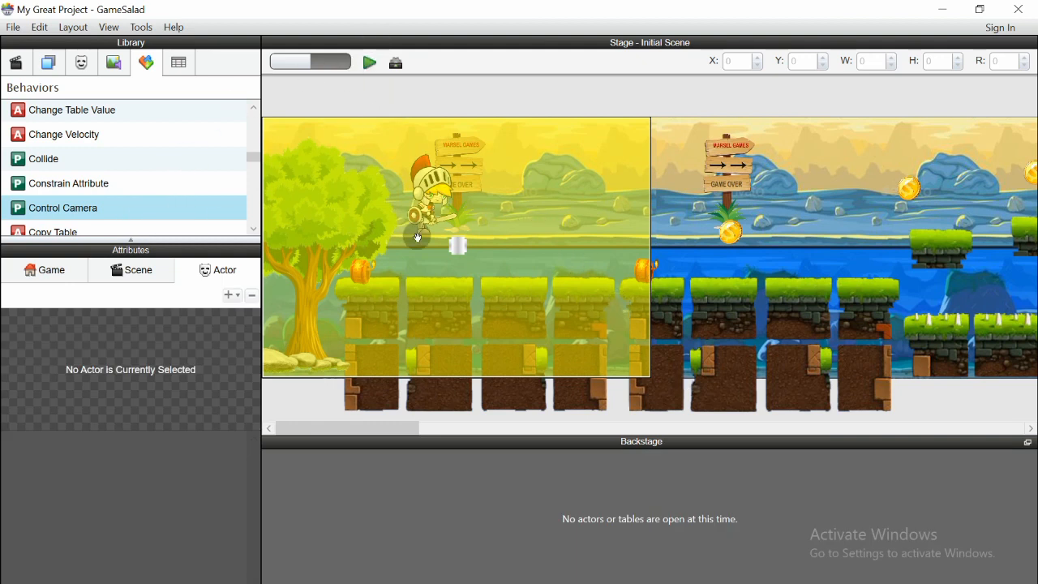
left_click(82, 63)
left_click(71, 137)
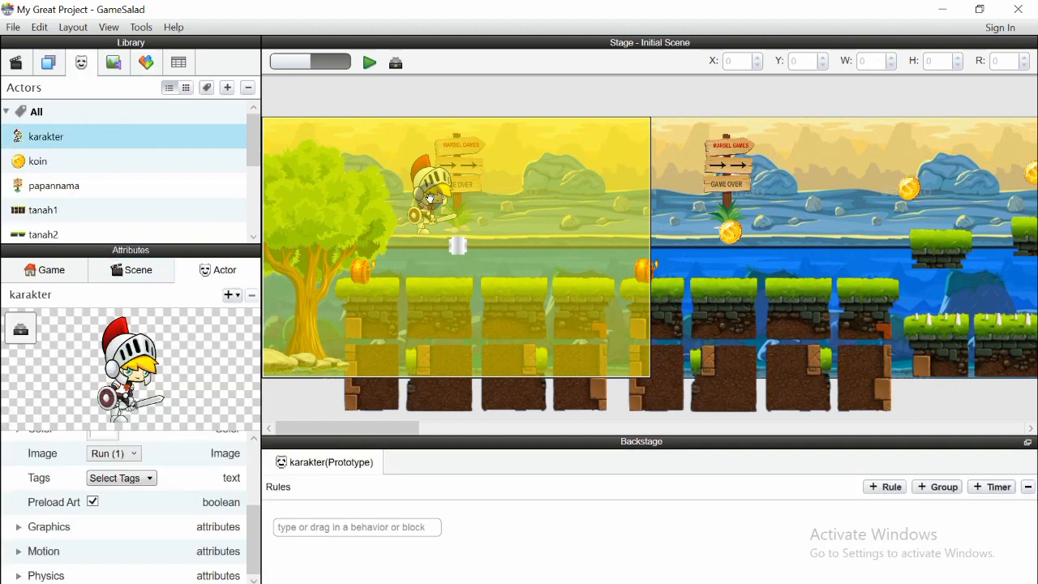
left_click(673, 232)
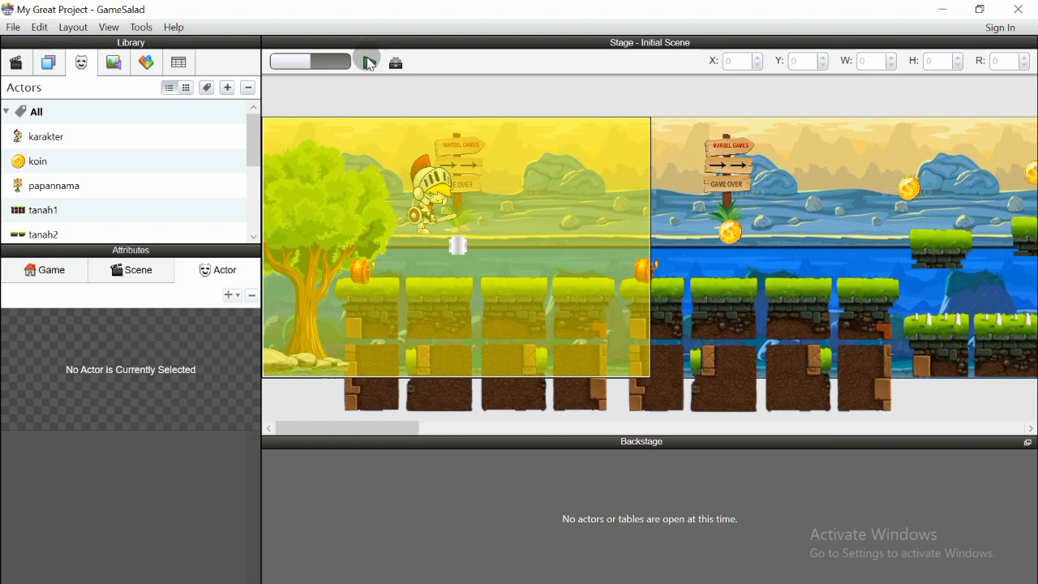
left_click(309, 62)
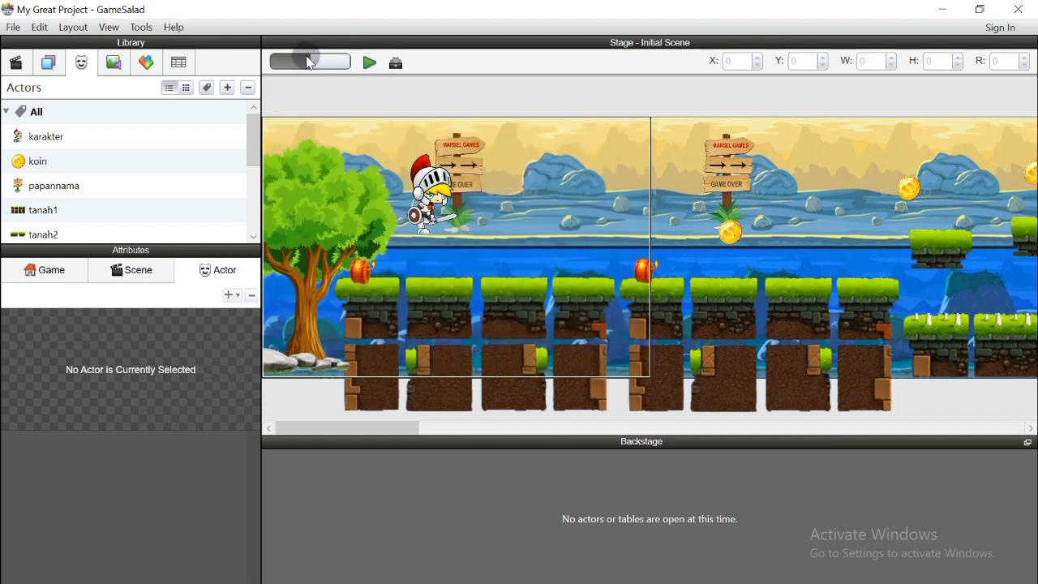
left_click(369, 63)
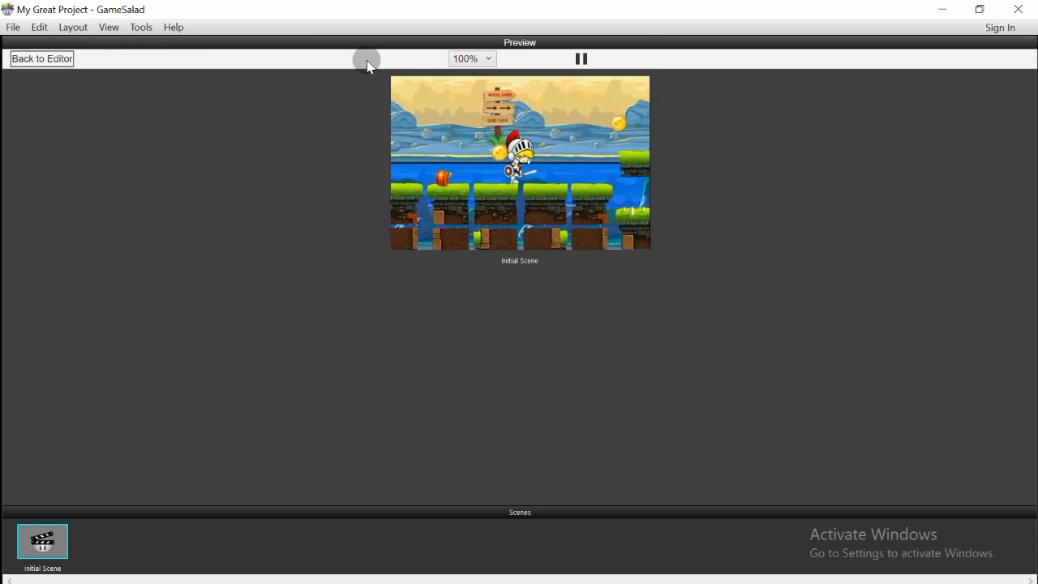
left_click(42, 62)
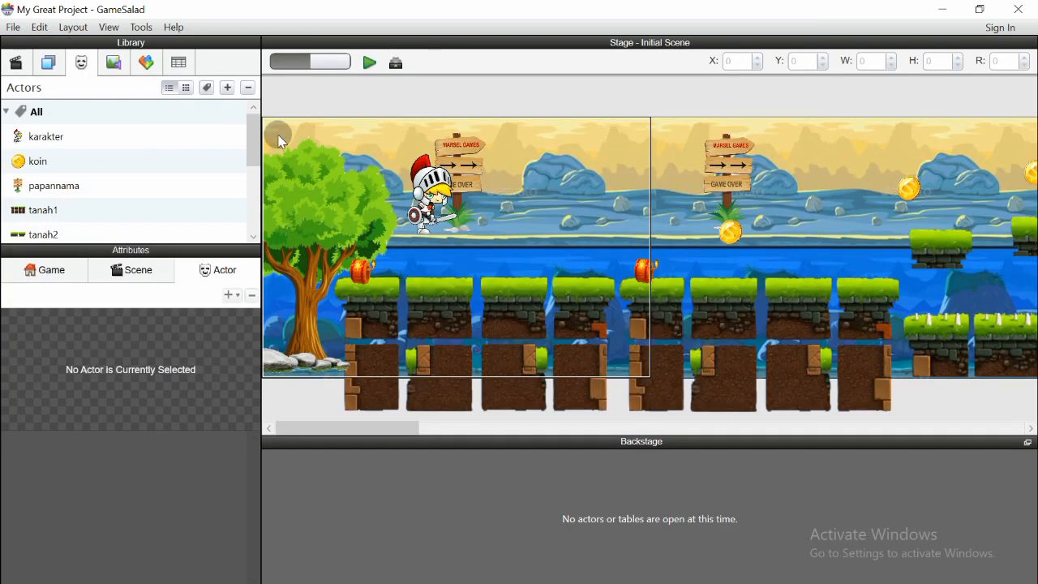
Select the knight on the stage, enlarge its rules area and collapse the Control Camera behavior
left_click(422, 202)
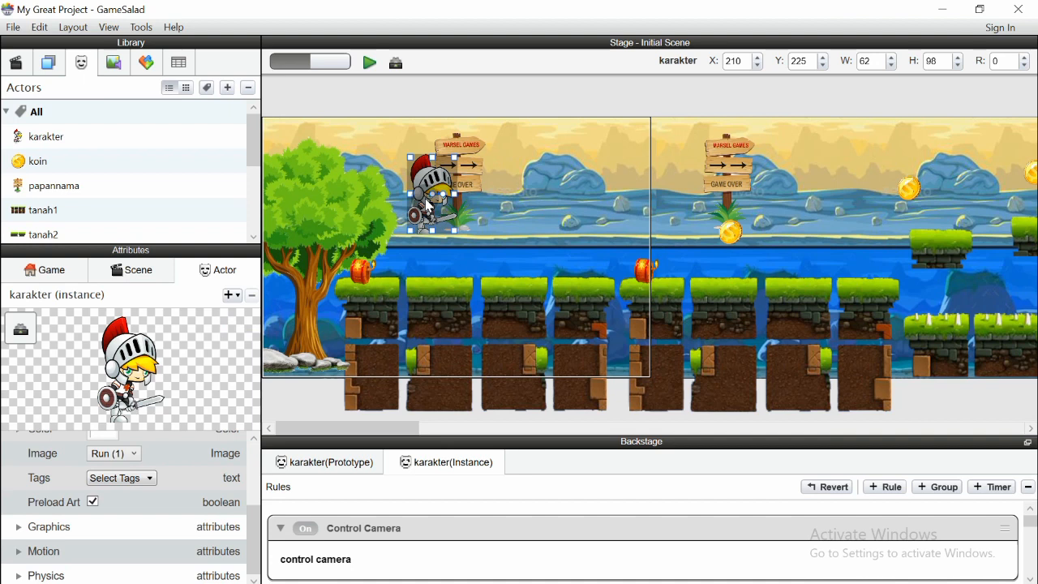
left_click_drag(524, 437, 513, 311)
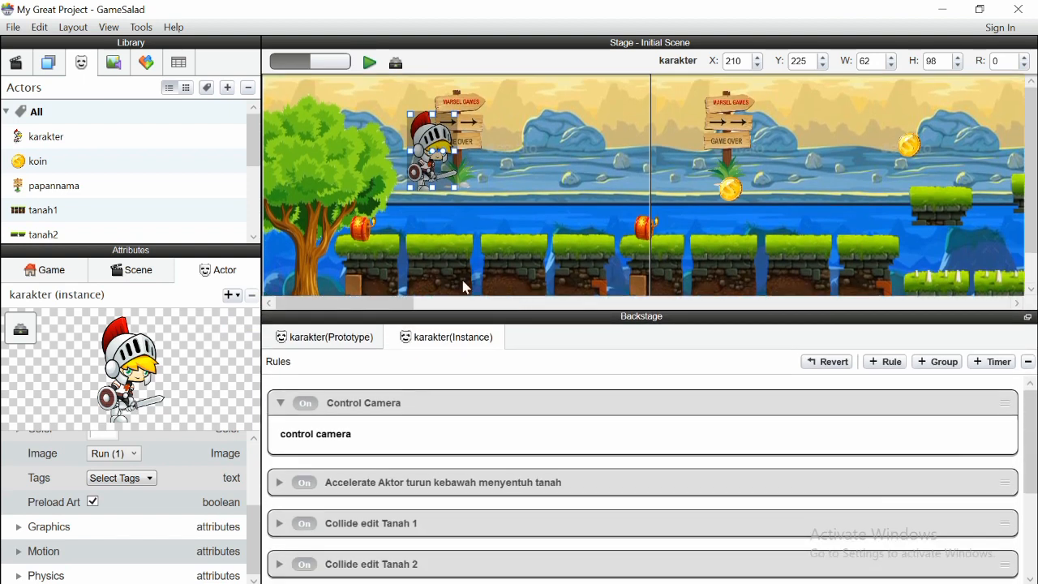
left_click(338, 400)
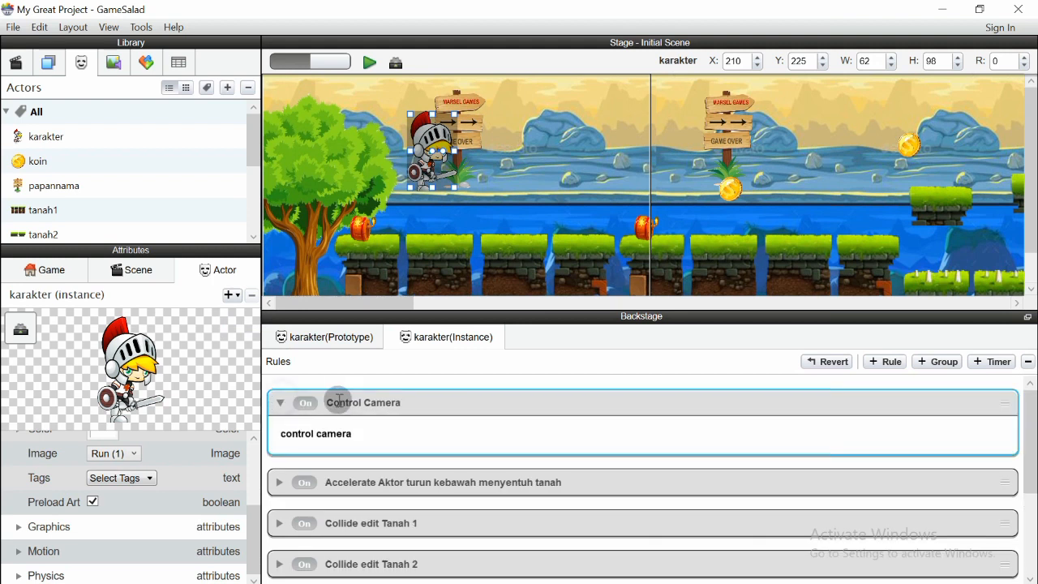
left_click(278, 403)
scroll(462, 428, "down", 3)
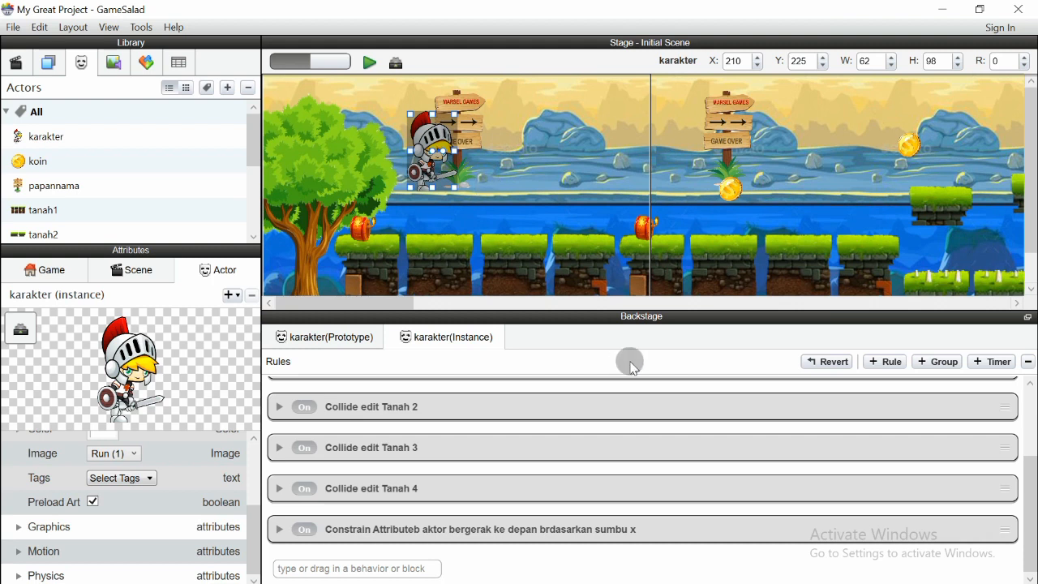
scroll(513, 496, "up", 2)
scroll(517, 497, "down", 2)
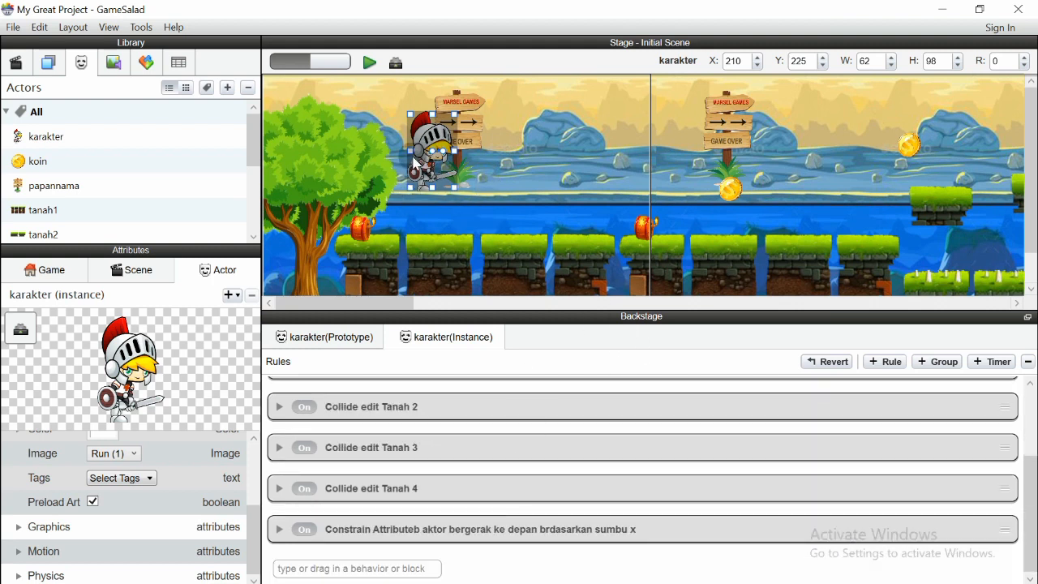
left_click_drag(394, 301, 407, 258)
left_click_drag(391, 304, 542, 219)
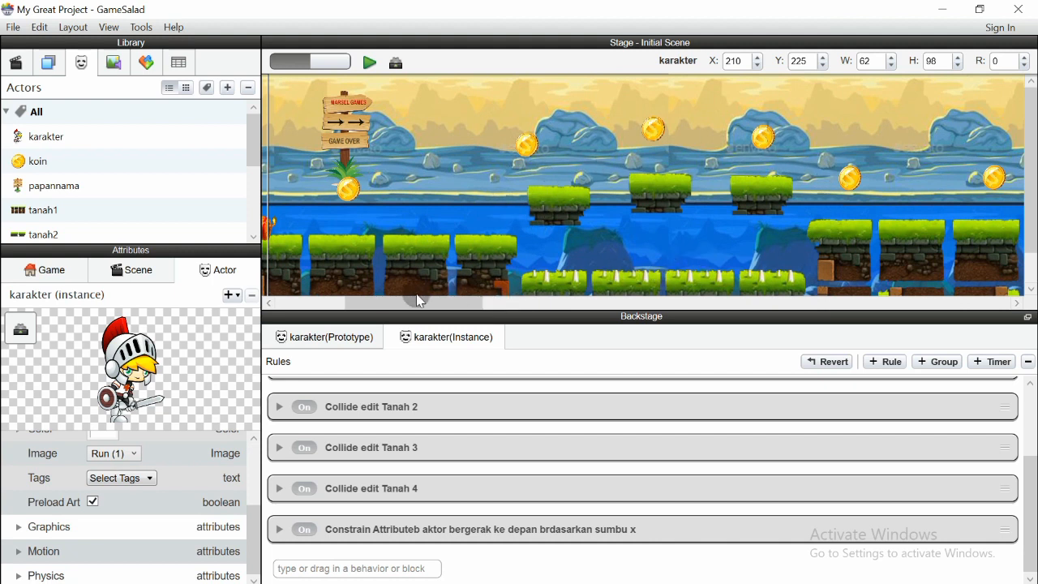
left_click_drag(422, 307, 607, 281)
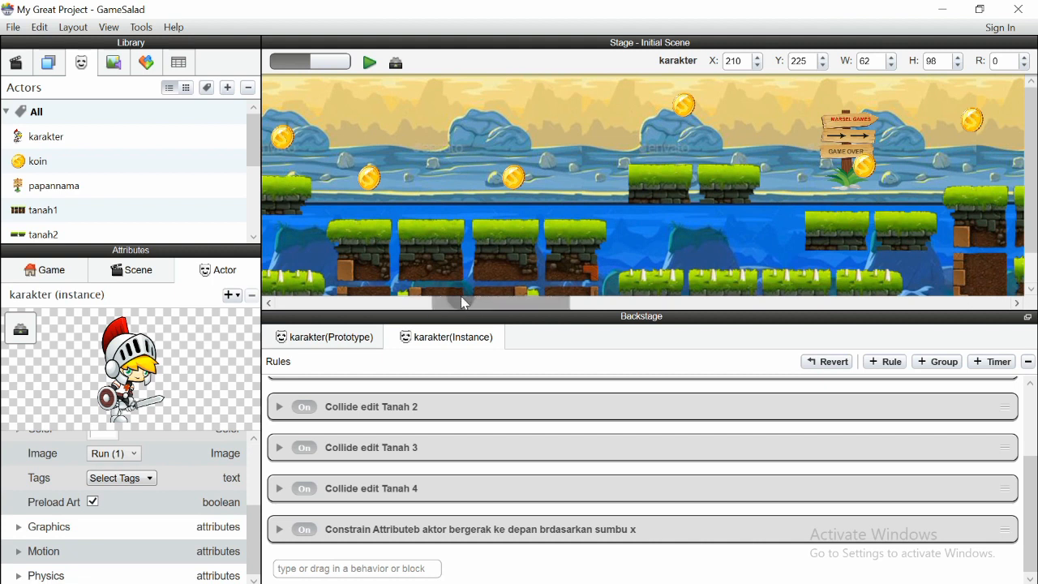
left_click_drag(473, 307, 385, 314)
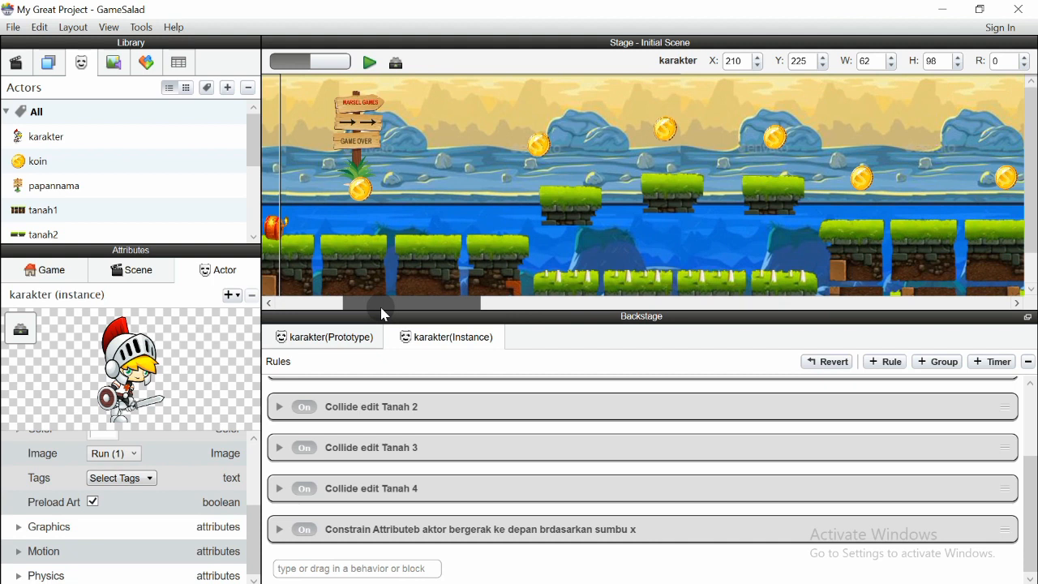
left_click_drag(384, 314, 310, 309)
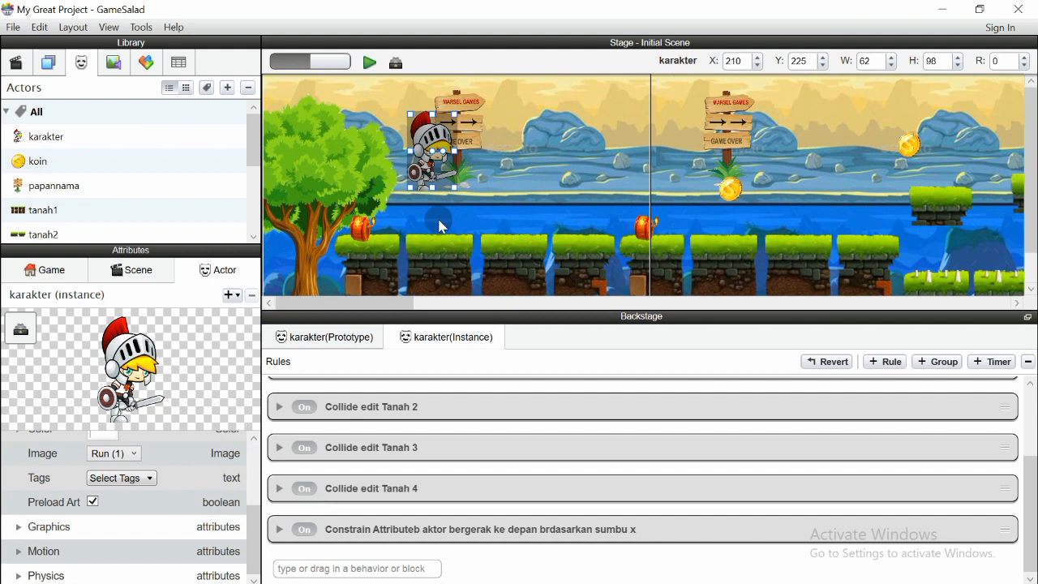
Add a new rule to the knight instance and give it a Key condition
left_click(885, 371)
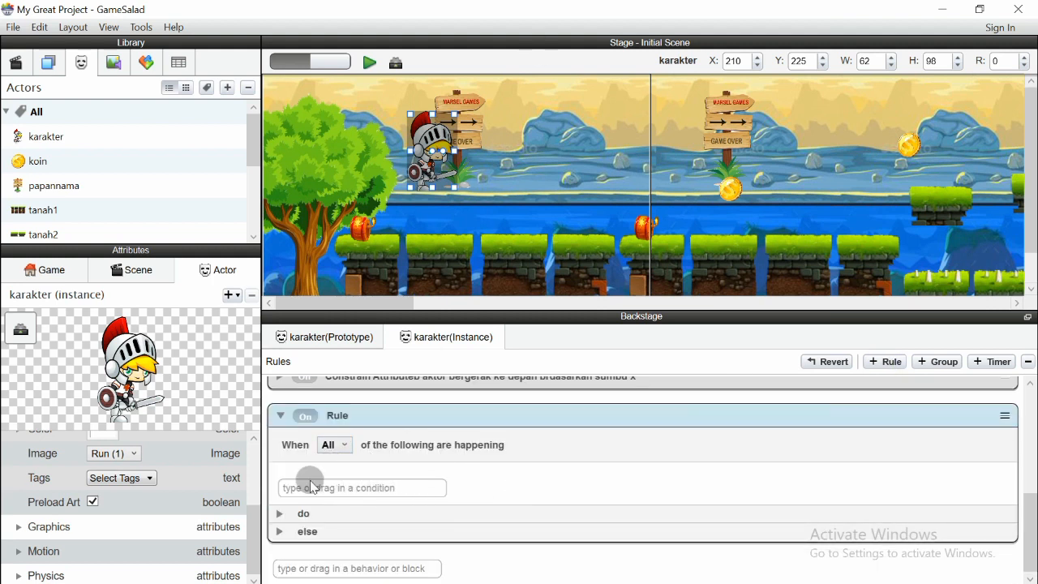
left_click(146, 62)
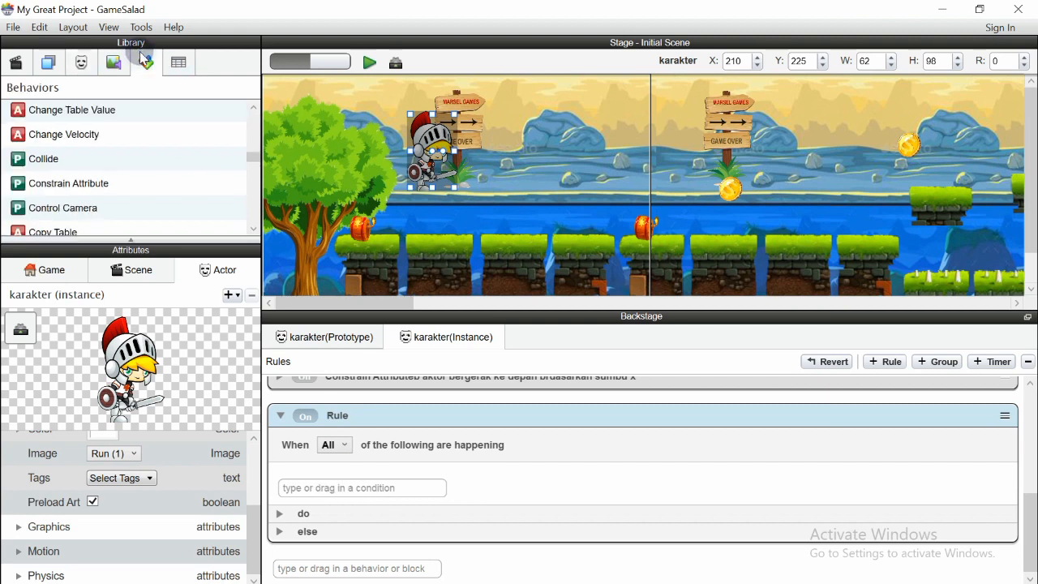
mouse_move(254, 162)
left_mouse_down()
mouse_move(250, 203)
mouse_move(271, 172)
left_mouse_up()
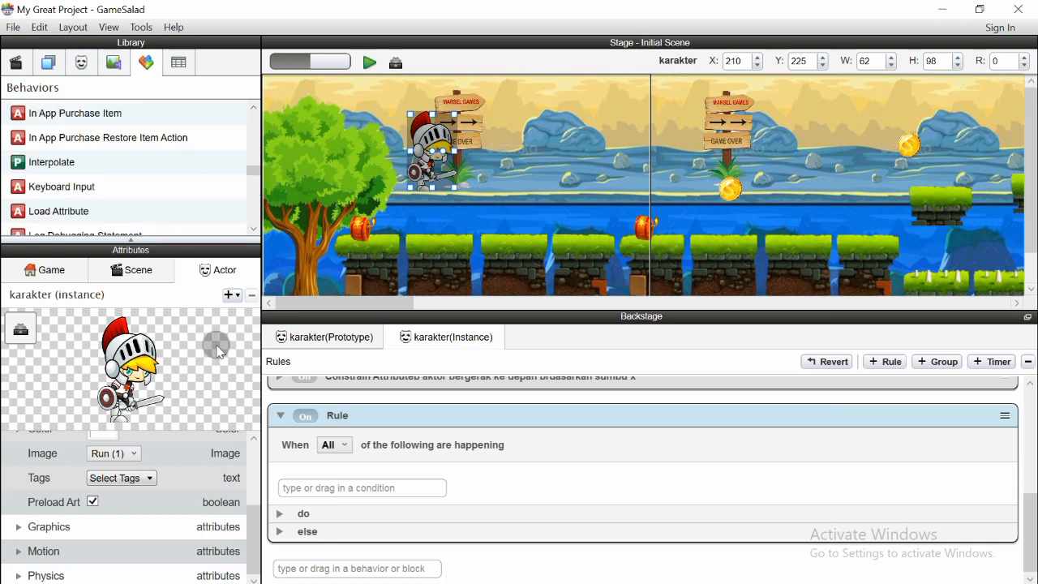
left_click(331, 487)
type("key")
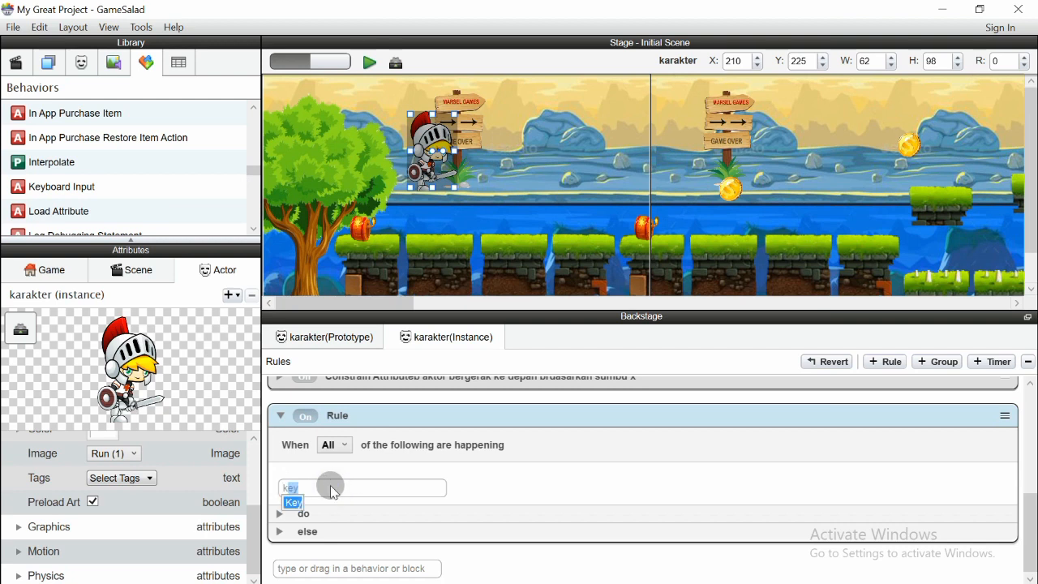
left_click(293, 503)
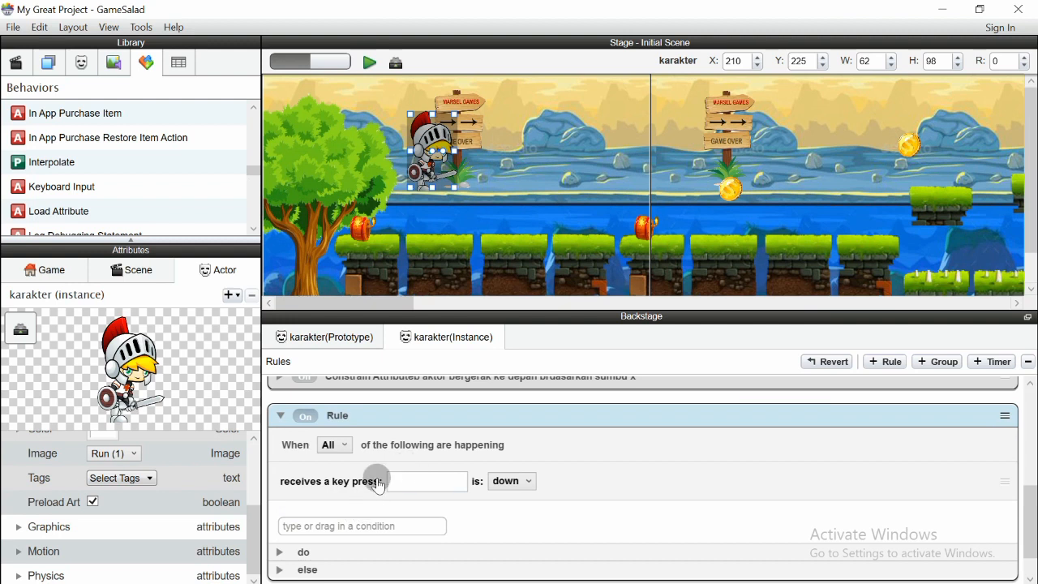
Set the rule's key press condition to the space key with the state down
left_click(404, 484)
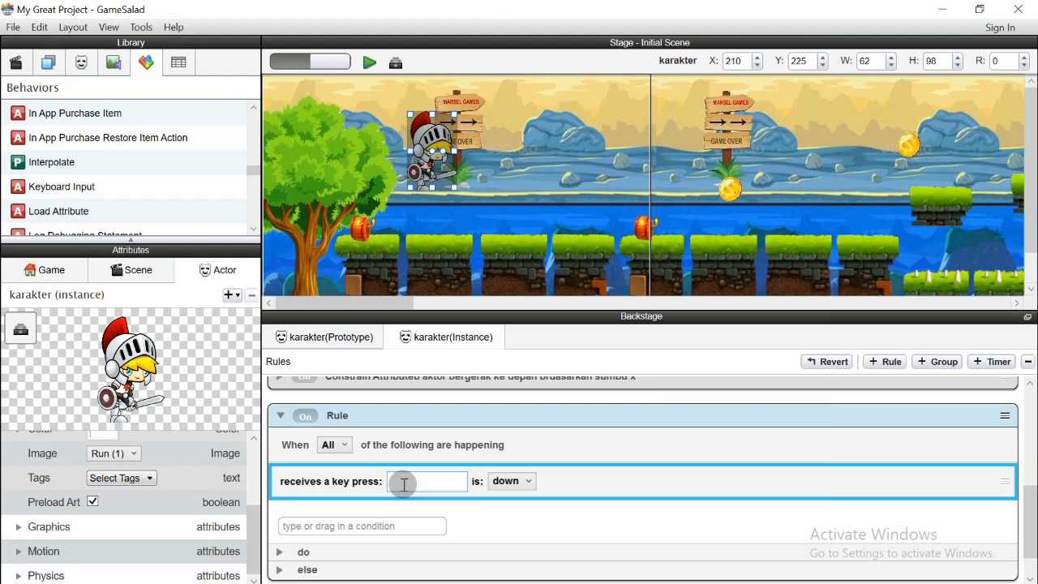
left_click(528, 481)
left_click(528, 481)
left_click(531, 481)
left_click(465, 510)
left_click(440, 480)
key("space")
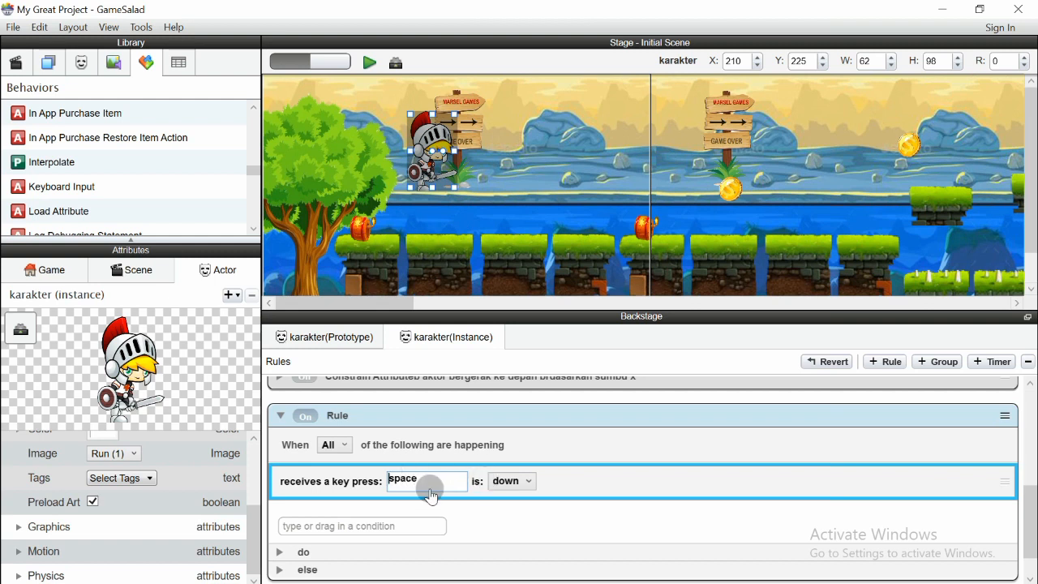
Enlarge the rules area and add a Collision condition to the rule below the space key condition
left_click_drag(489, 321, 469, 255)
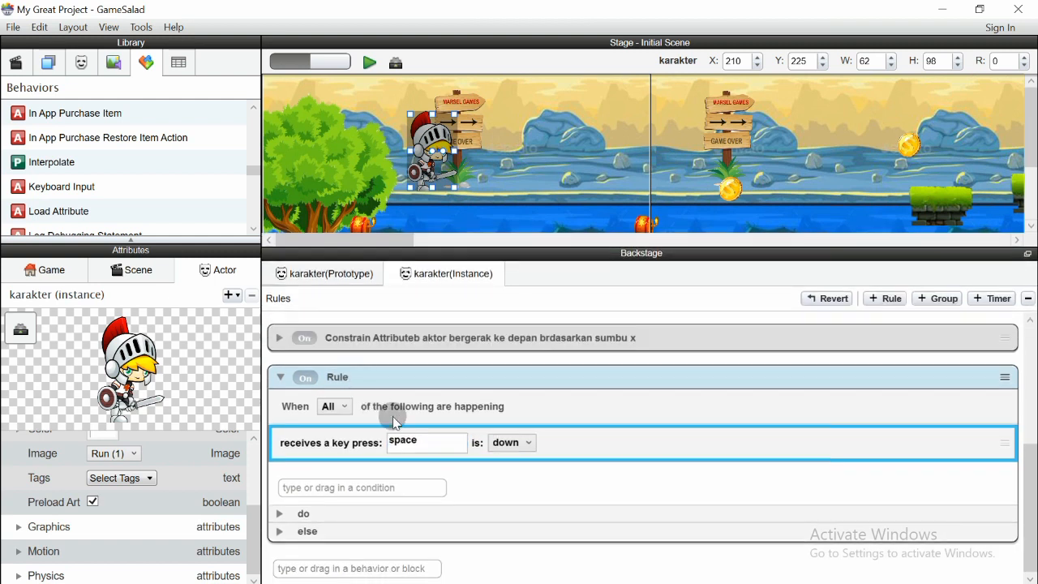
left_click(279, 513)
scroll(371, 484, "down", 1)
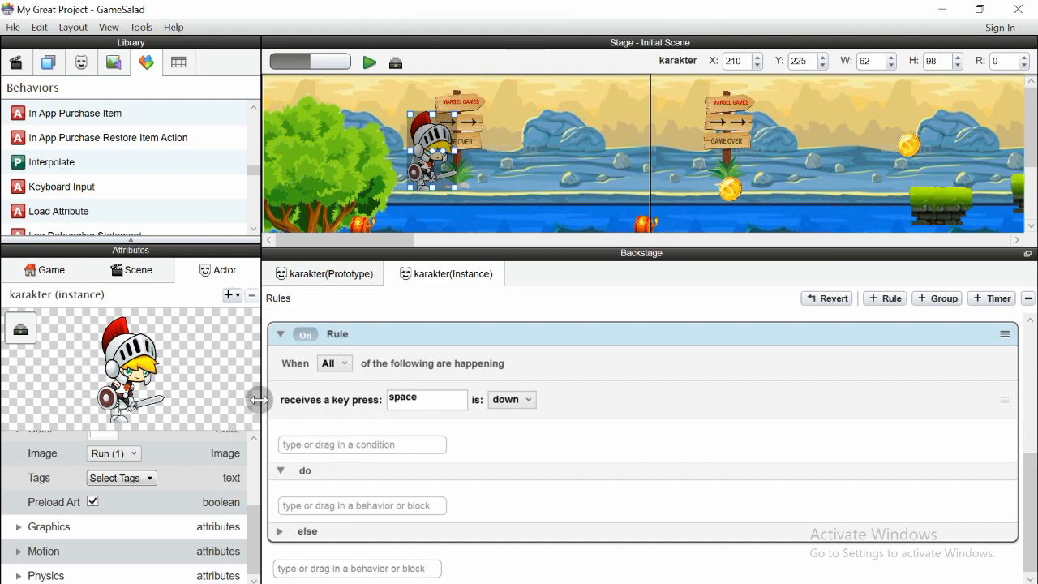
left_click(281, 469)
left_click(329, 487)
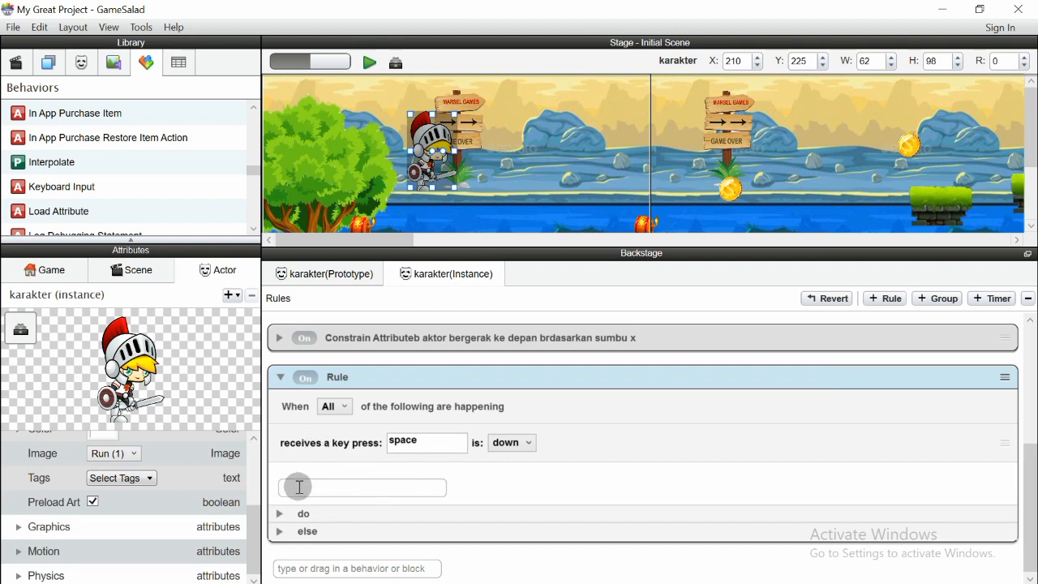
left_click_drag(250, 177, 251, 155)
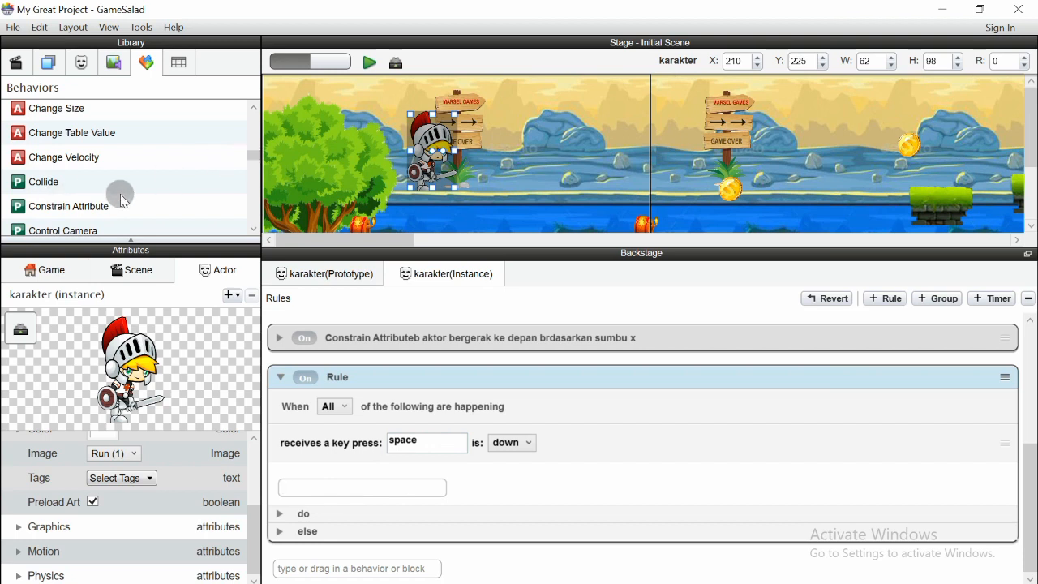
type("collision")
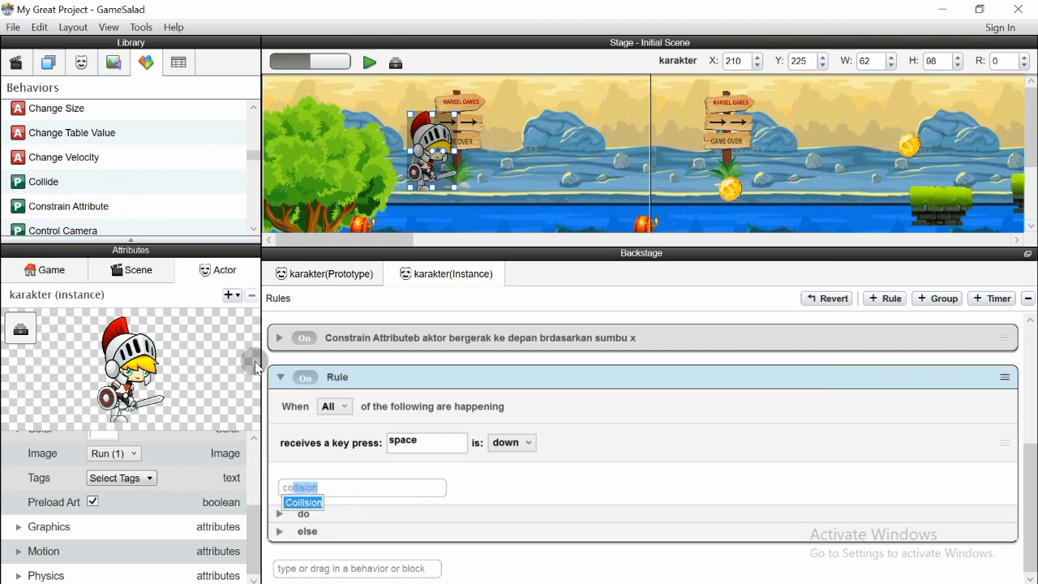
left_click(304, 502)
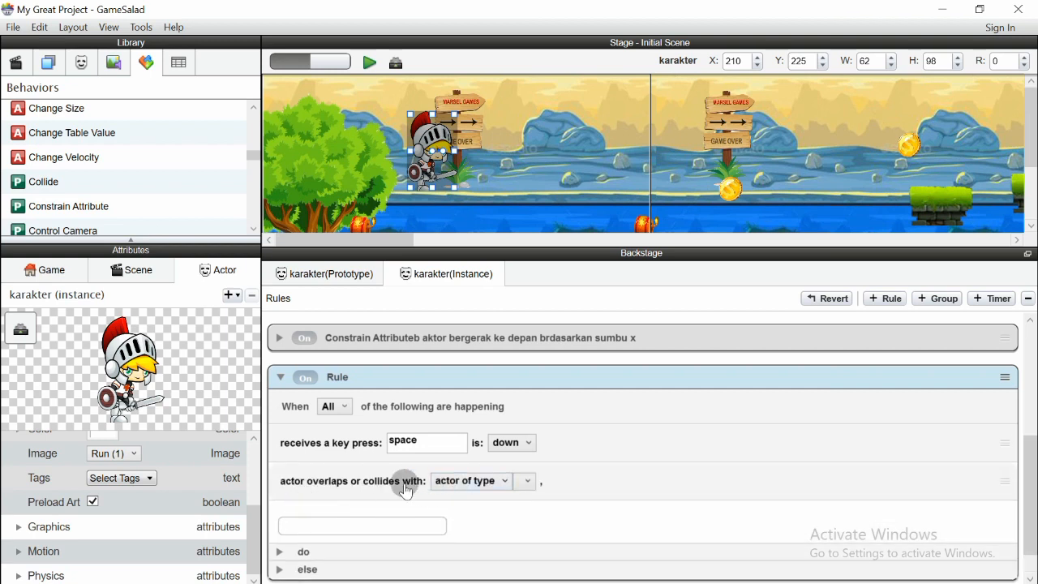
Set the collision condition to actor of type tanah1
left_click(528, 481)
left_click(505, 481)
left_click(527, 481)
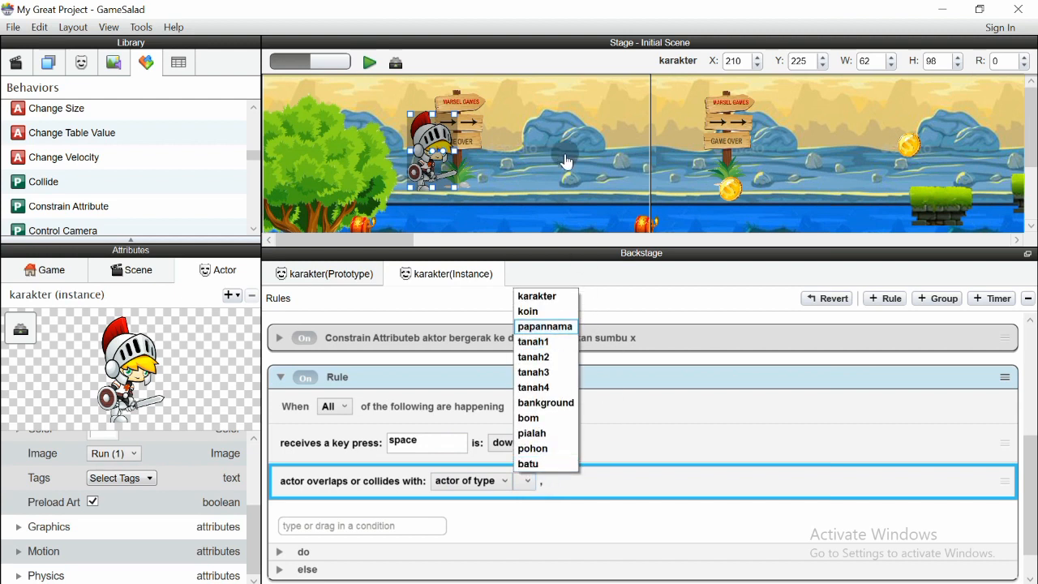
left_click_drag(1032, 148, 1032, 200)
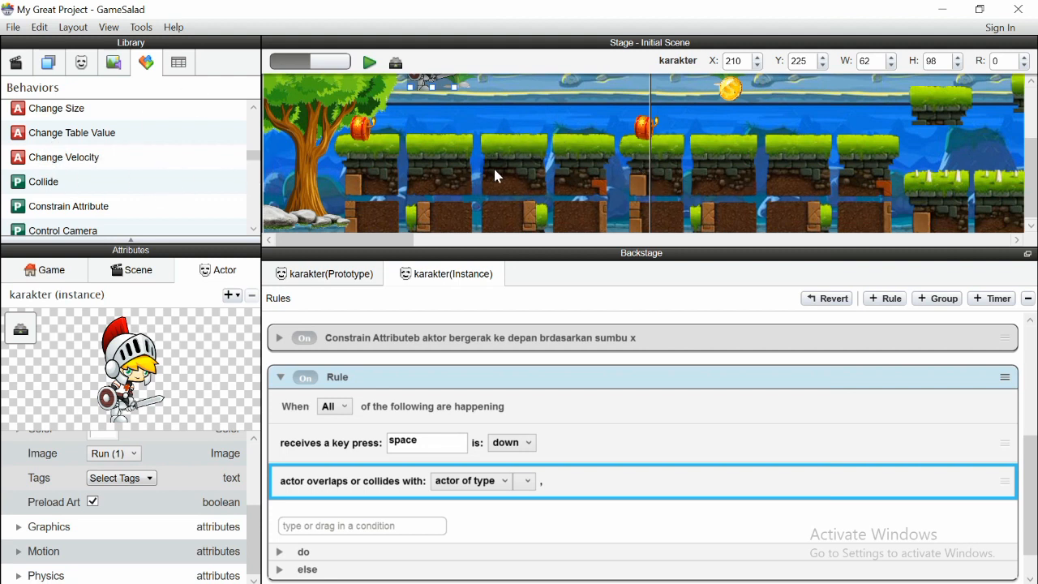
scroll(493, 165, "up", 2)
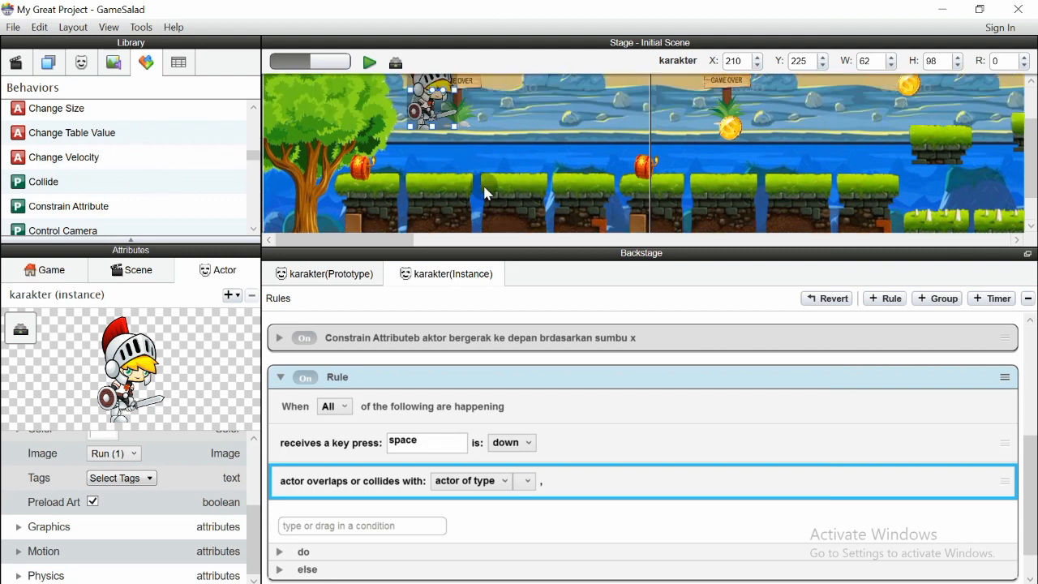
left_click(527, 481)
left_click(553, 342)
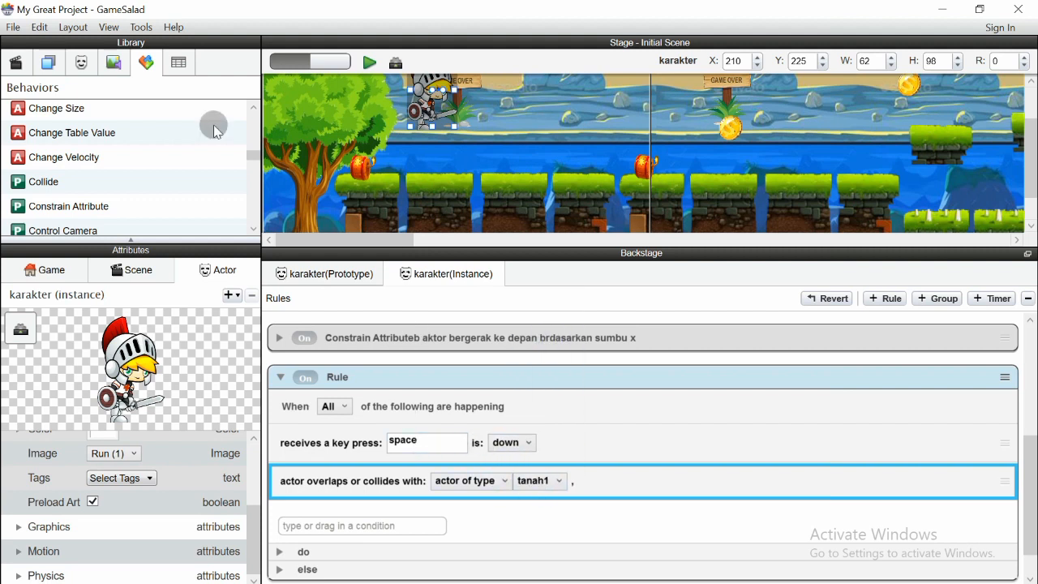
Reselect the knight on the stage and rename the new rule "Rule aktor dapat melompat 1 kali"
left_click(81, 63)
mouse_move(249, 164)
left_mouse_down()
mouse_move(250, 182)
mouse_move(255, 164)
left_mouse_up()
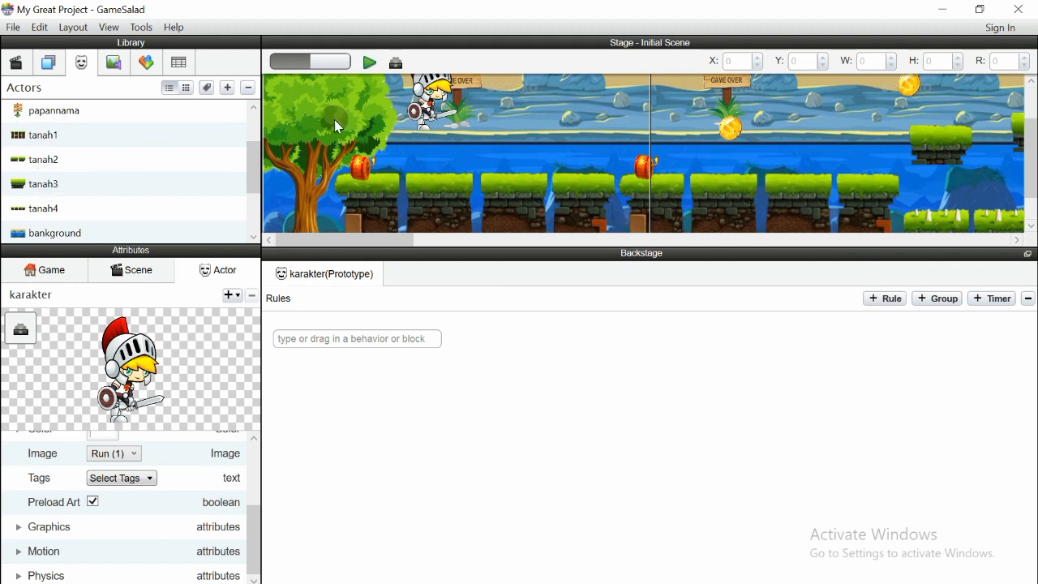
left_click(430, 101)
scroll(481, 430, "down", 5)
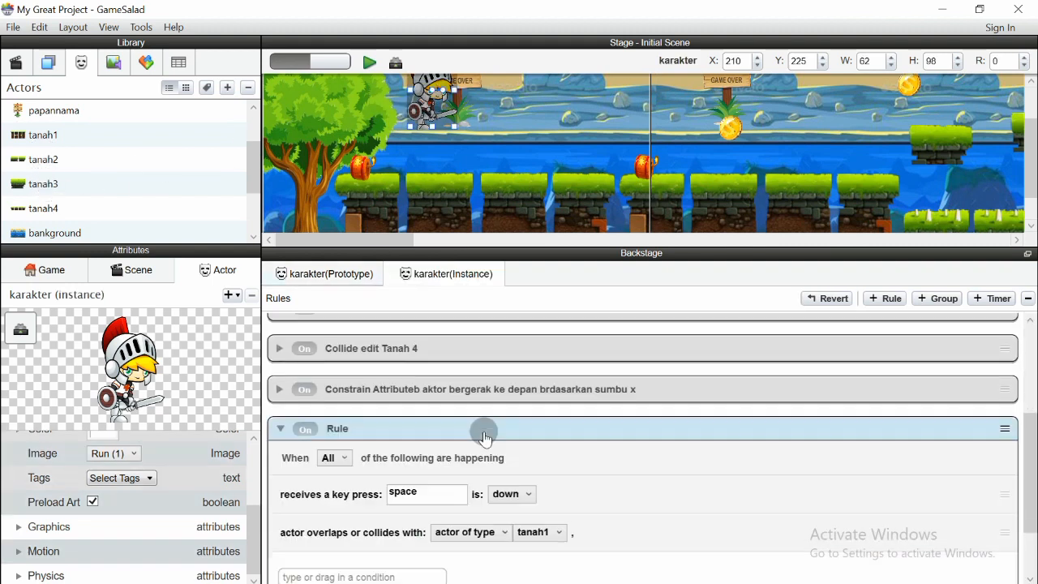
scroll(383, 469, "up", 1)
double_click(360, 429)
left_click(360, 429)
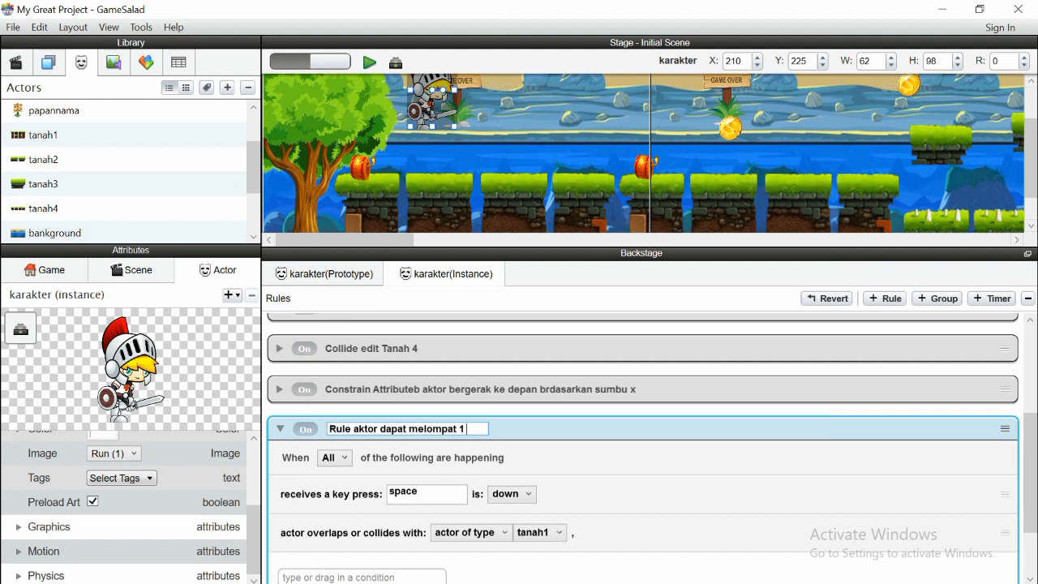
key("Return")
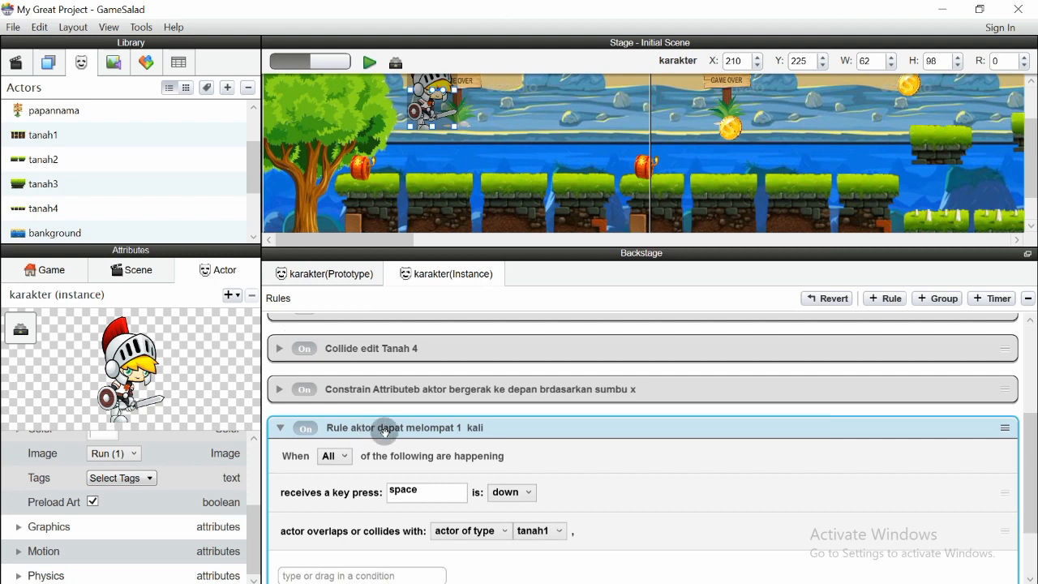
Add a Change Attribute behavior to the do section of the jump rule
scroll(517, 423, "down", 2)
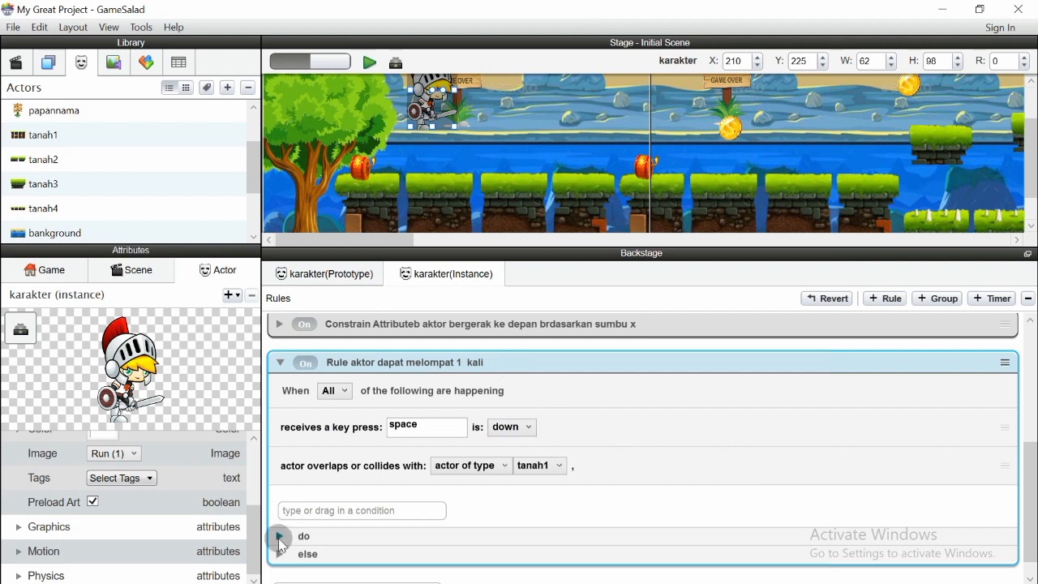
left_click(280, 537)
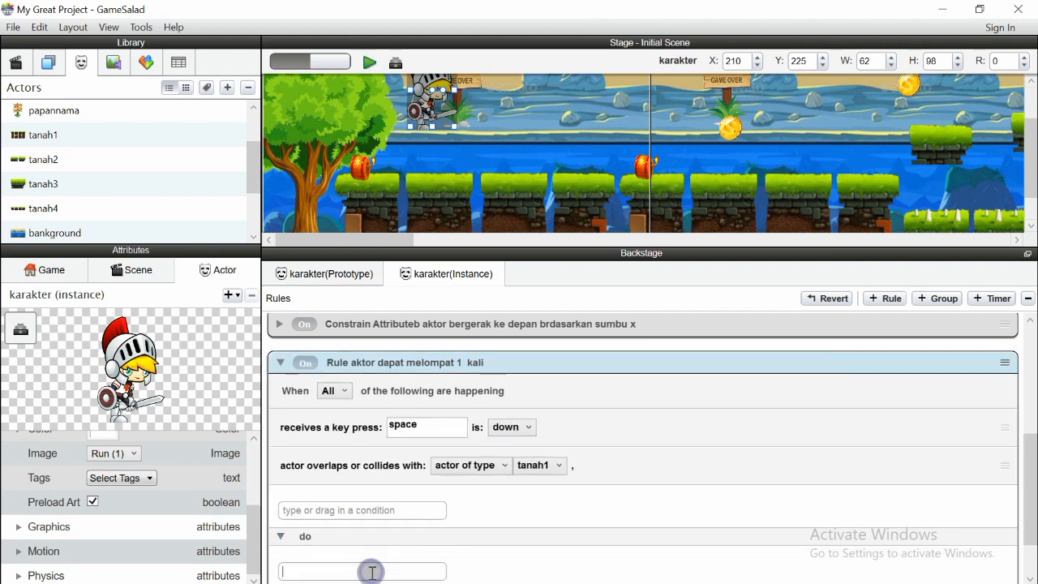
left_click(373, 568)
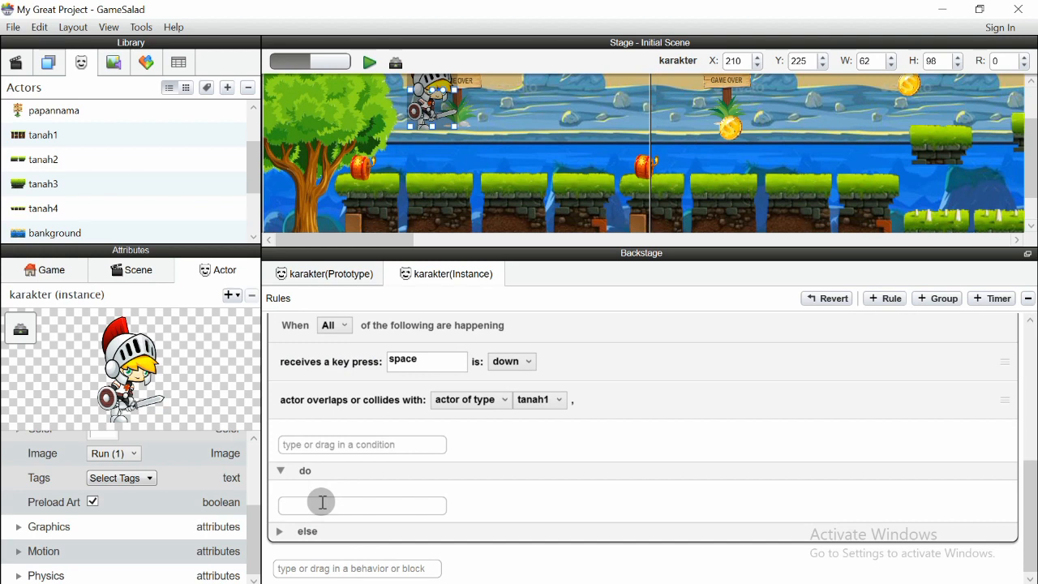
type("change Attribute")
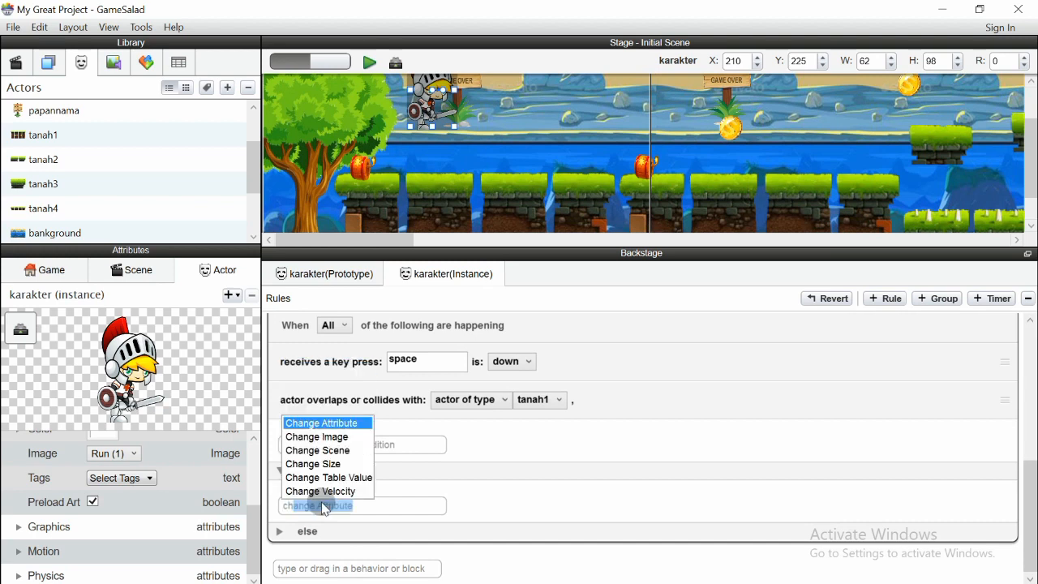
left_click(348, 421)
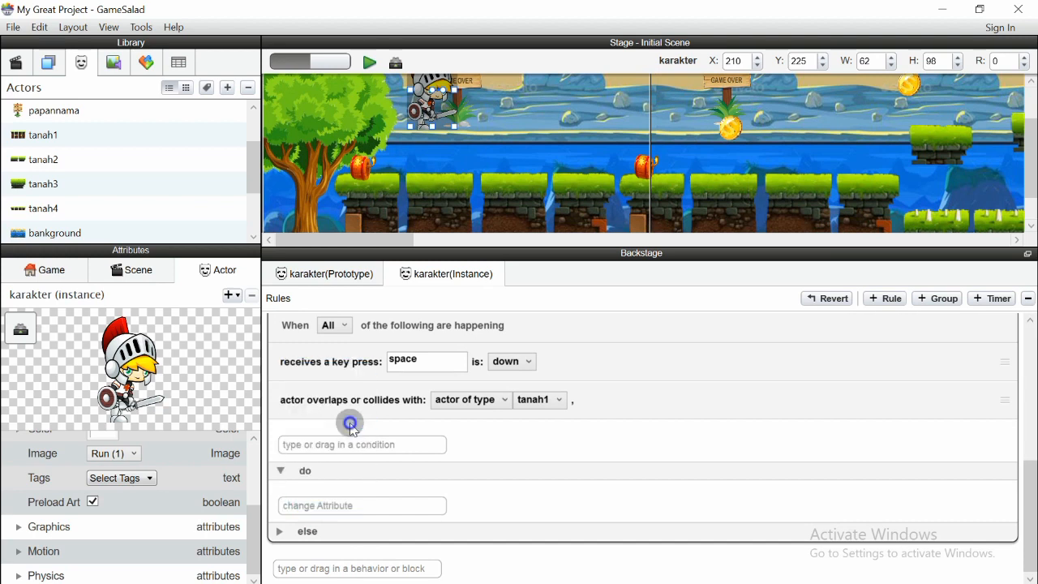
scroll(357, 486, "down", 1)
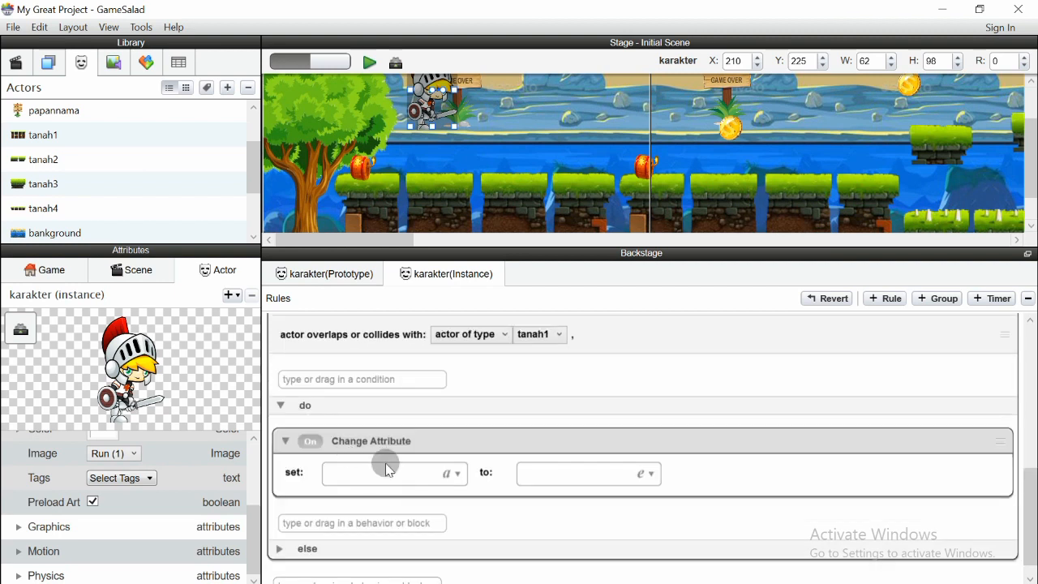
Set the jump rule's Change Attribute behavior to target karakter's Motion Linear Velocity Y attribute
left_click(460, 472)
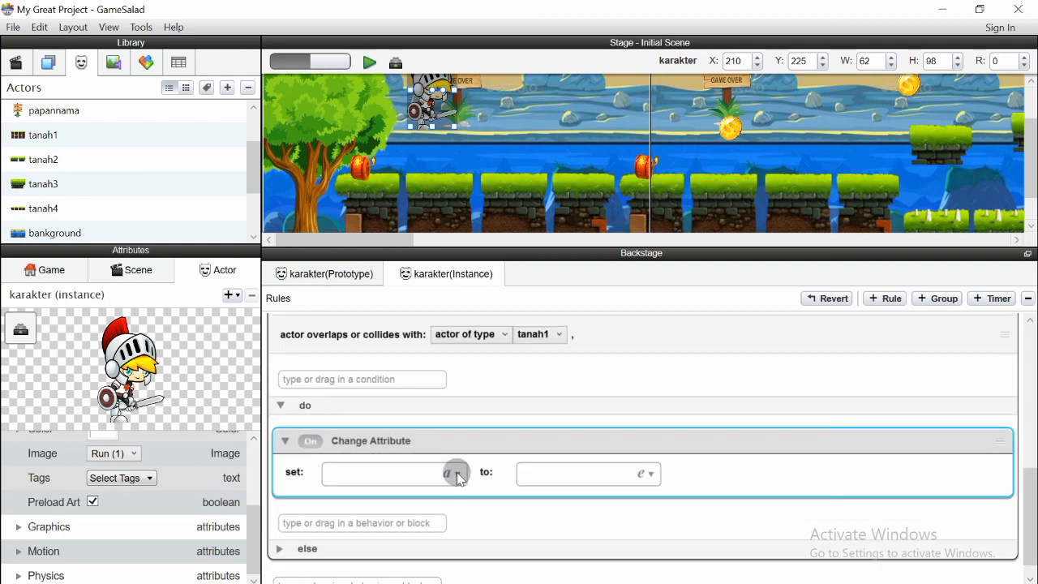
left_click_drag(485, 488, 702, 308)
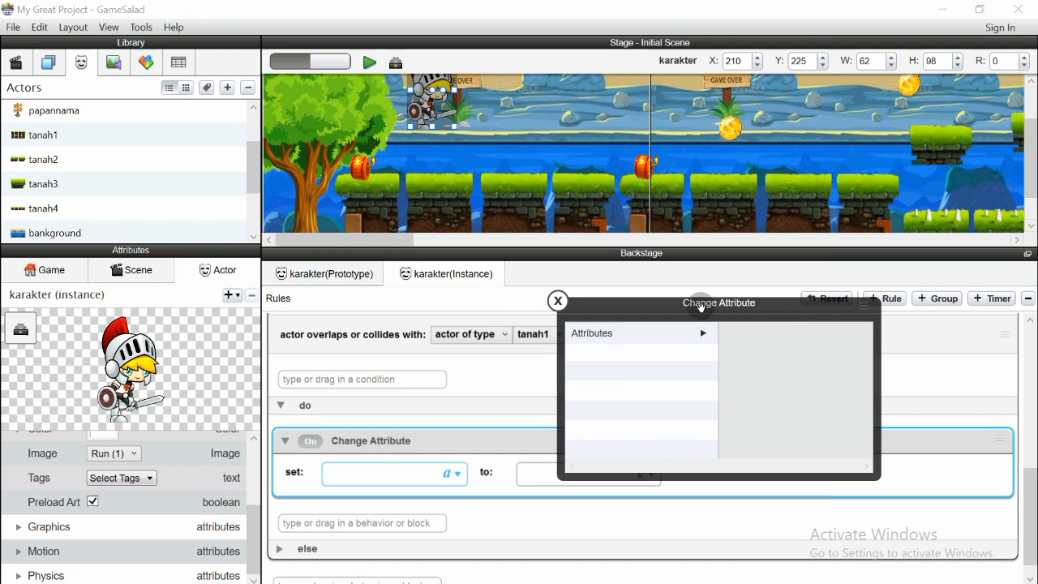
left_click(695, 337)
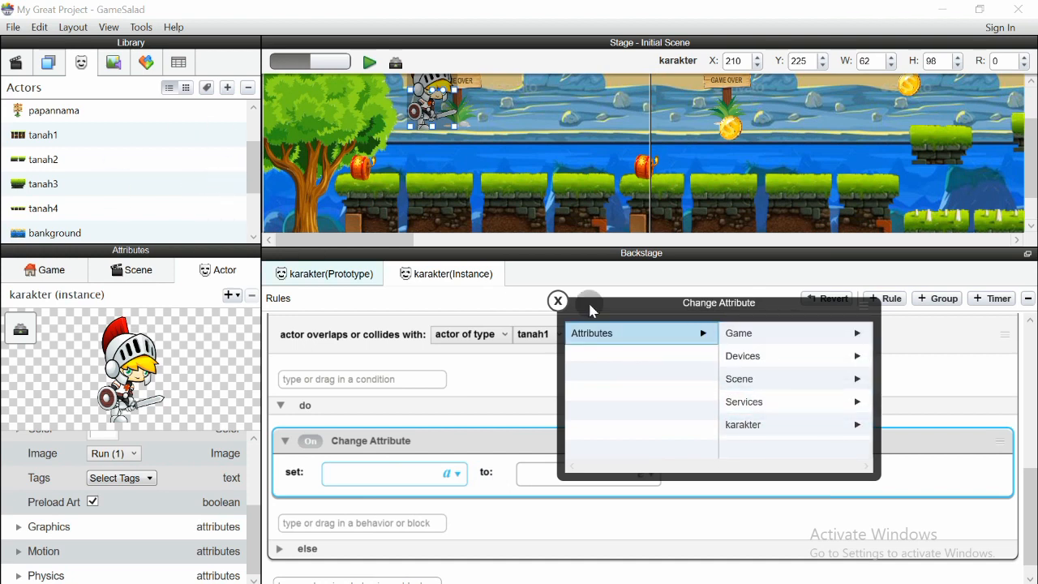
left_click(768, 428)
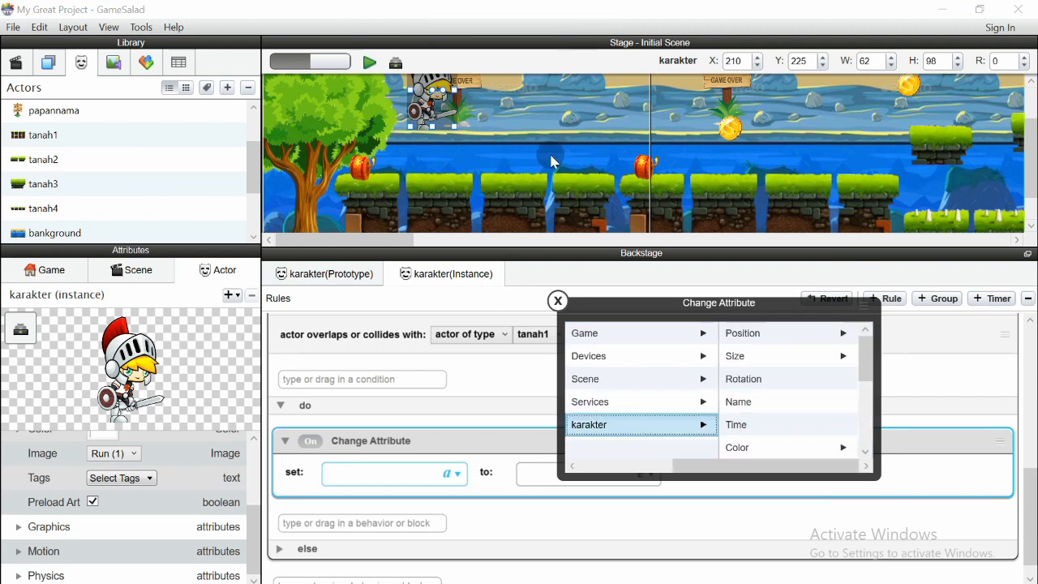
left_click_drag(864, 352, 864, 386)
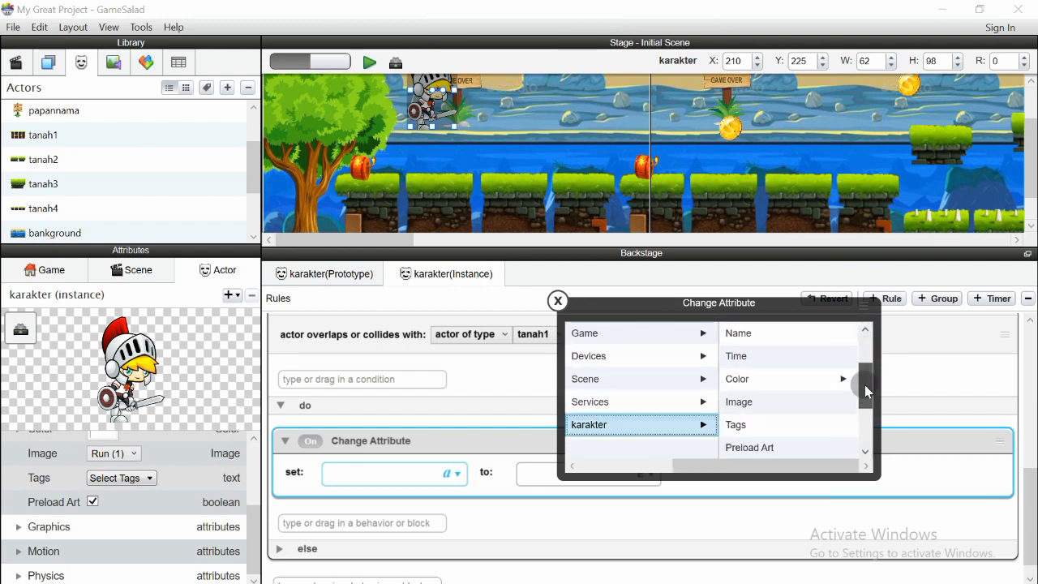
scroll(803, 393, "down", 2)
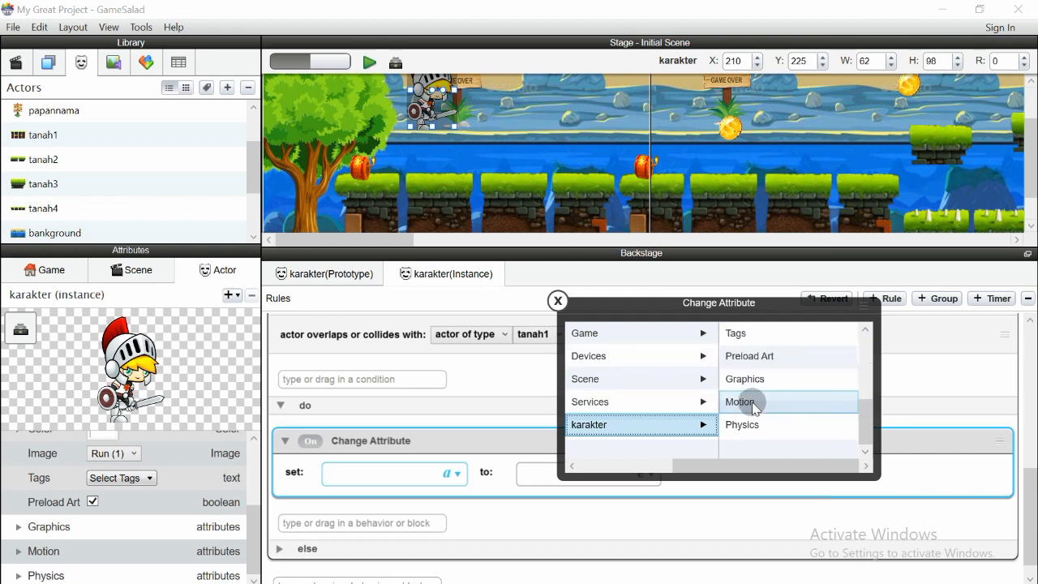
left_click(754, 403)
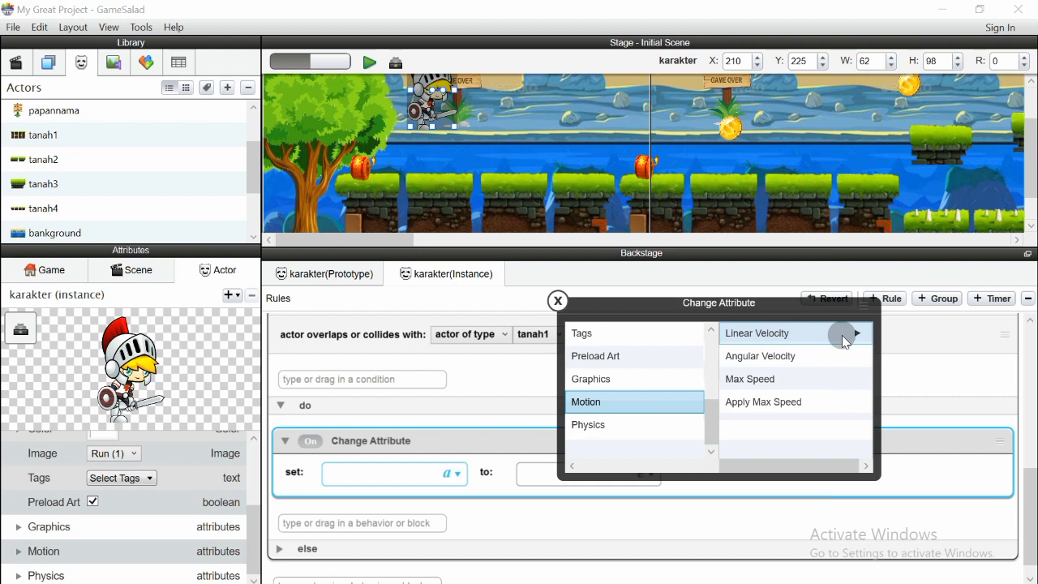
left_click(844, 335)
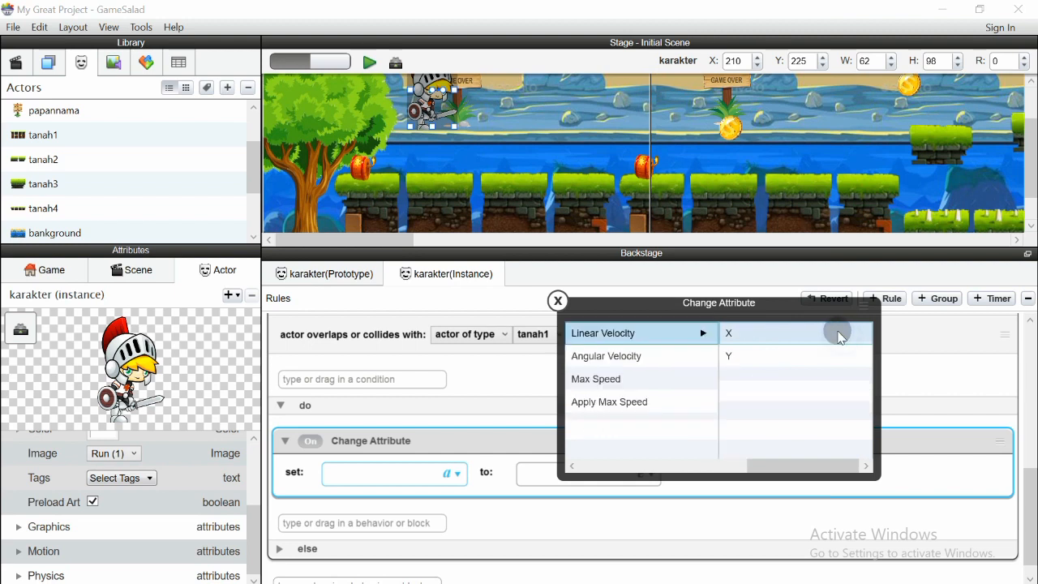
left_click(752, 358)
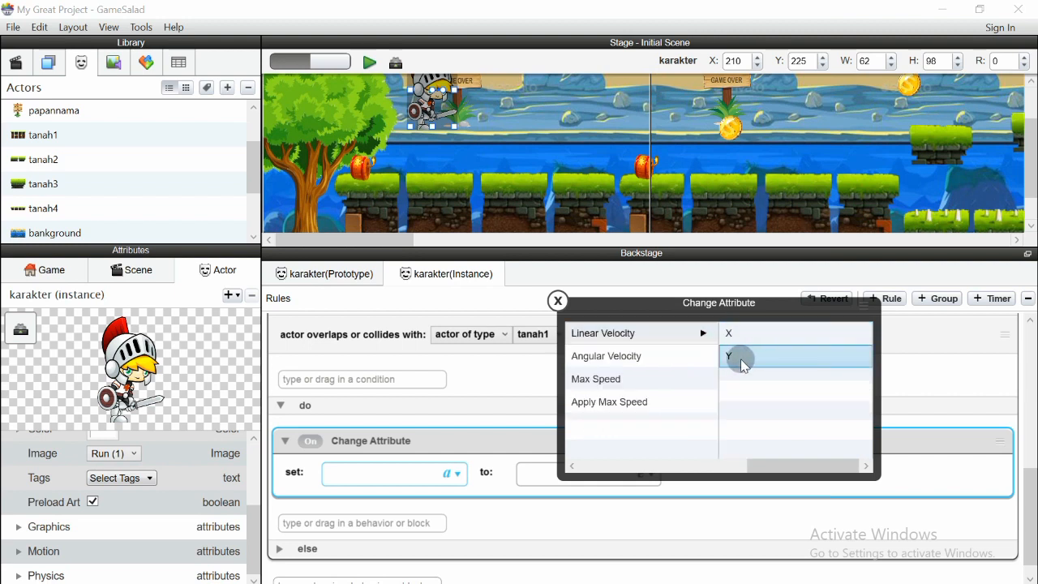
left_click(740, 359)
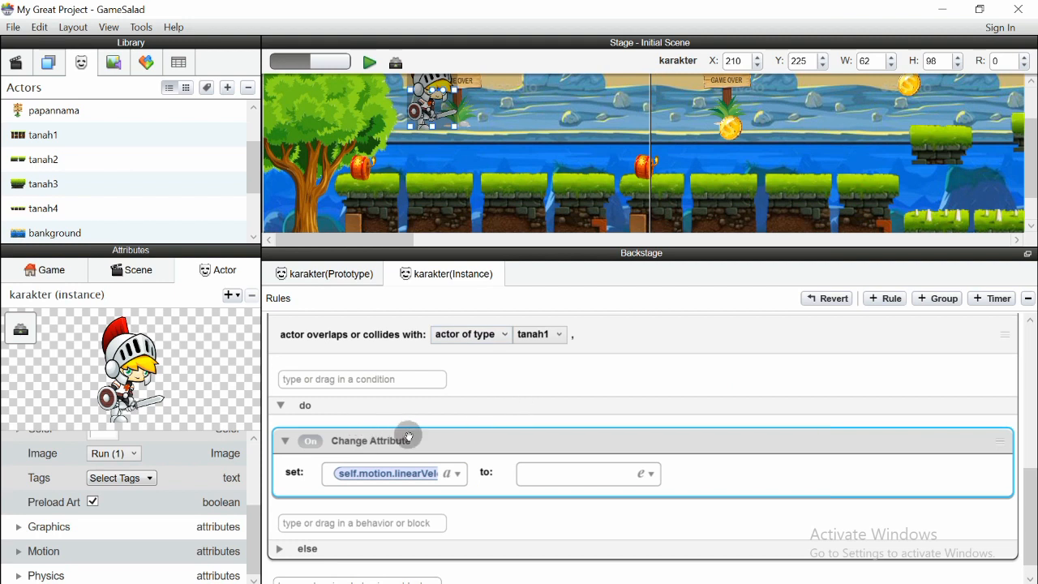
Preview the running knight, return to the editor, and set the Change Attribute value to 100
scroll(409, 436, "down", 1)
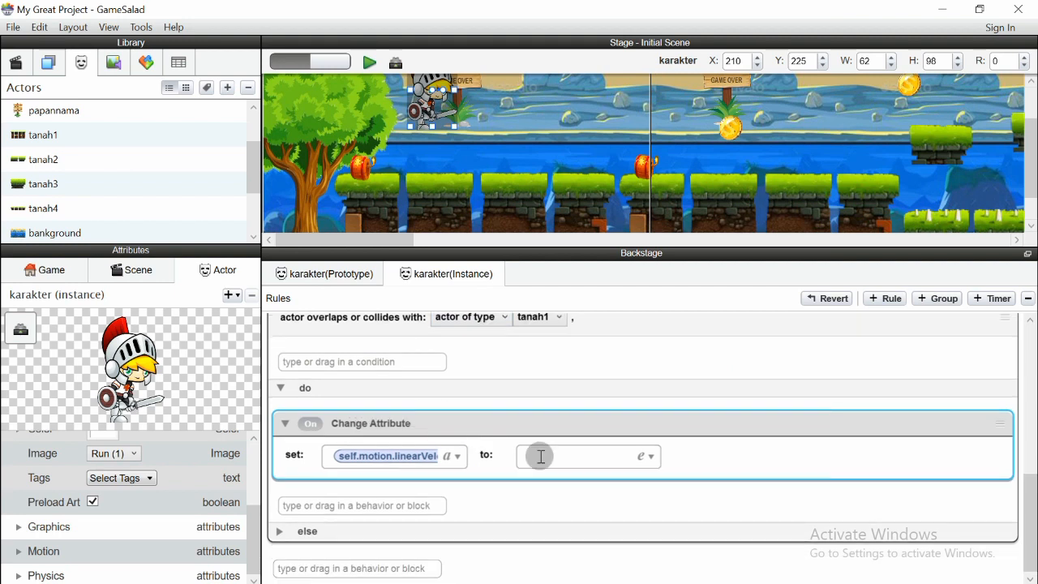
scroll(540, 455, "up", 3)
left_click(369, 63)
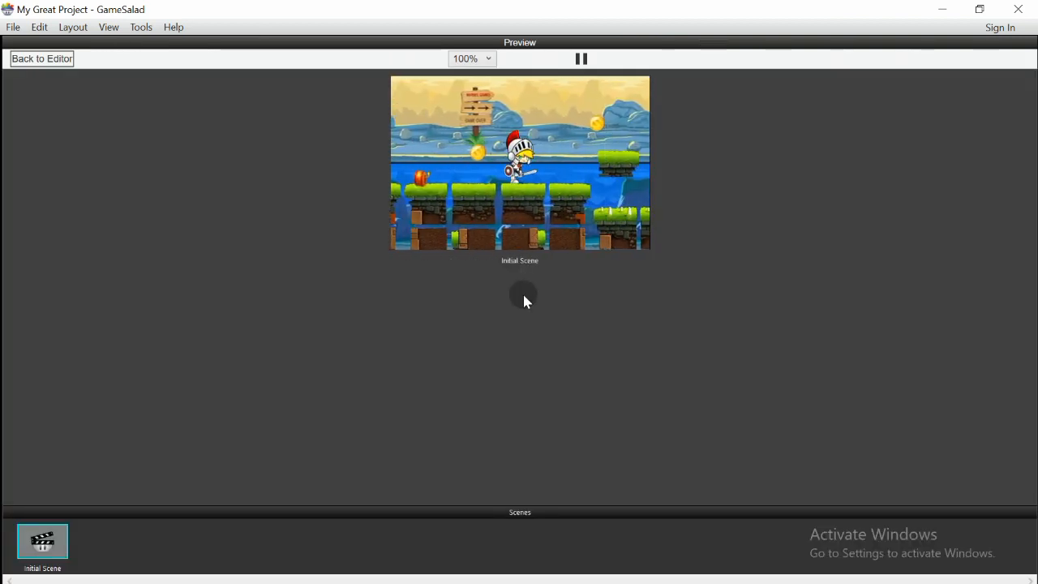
left_click(48, 60)
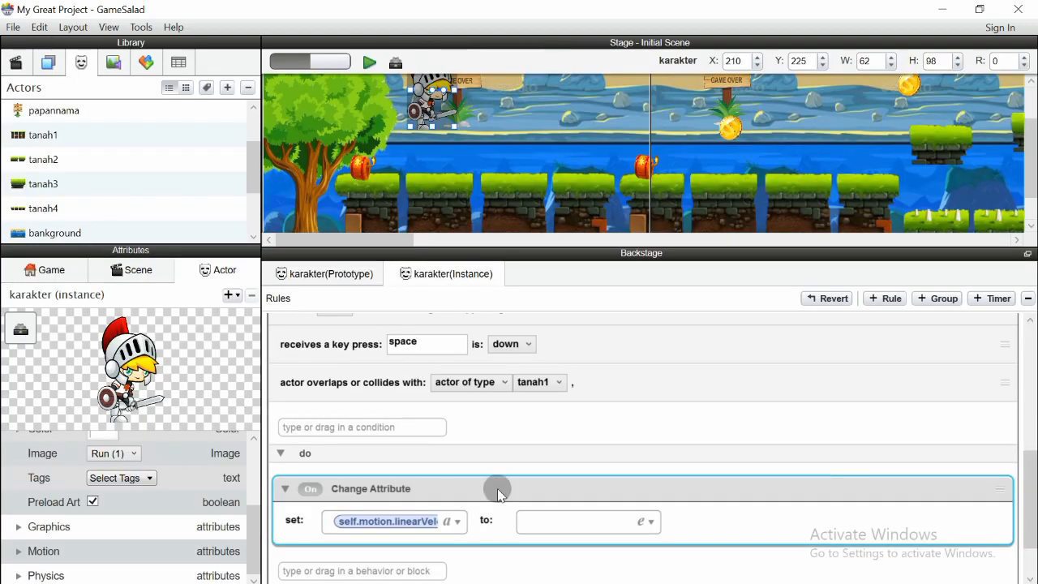
scroll(495, 491, "down", 2)
type("100")
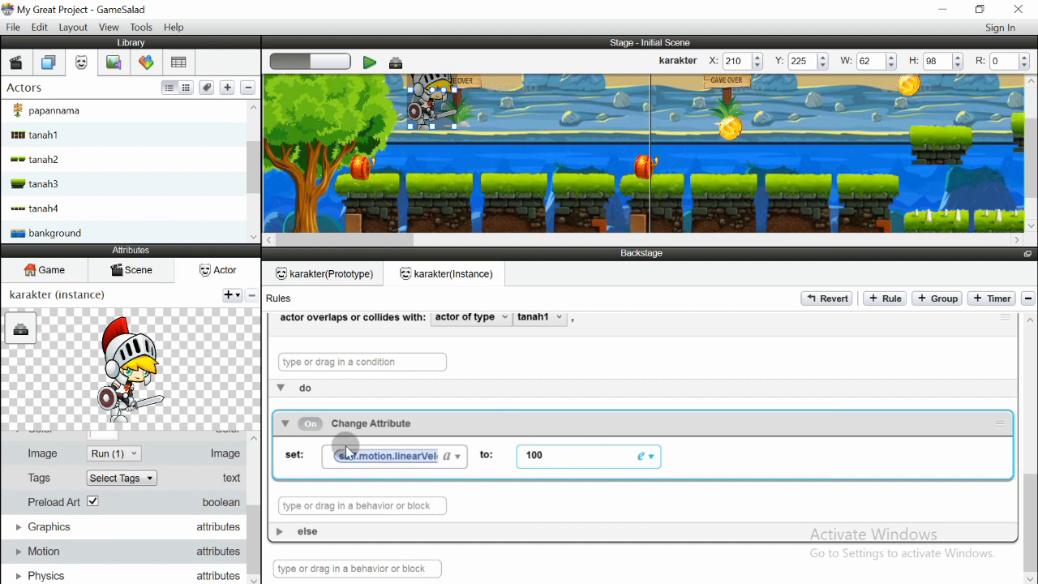
left_click(651, 459)
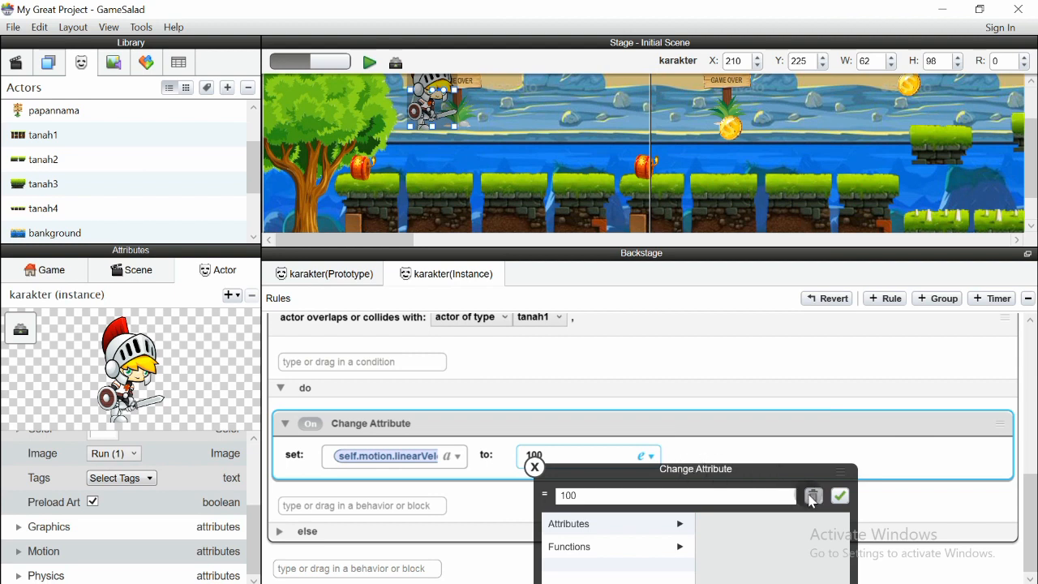
left_click_drag(628, 475, 700, 387)
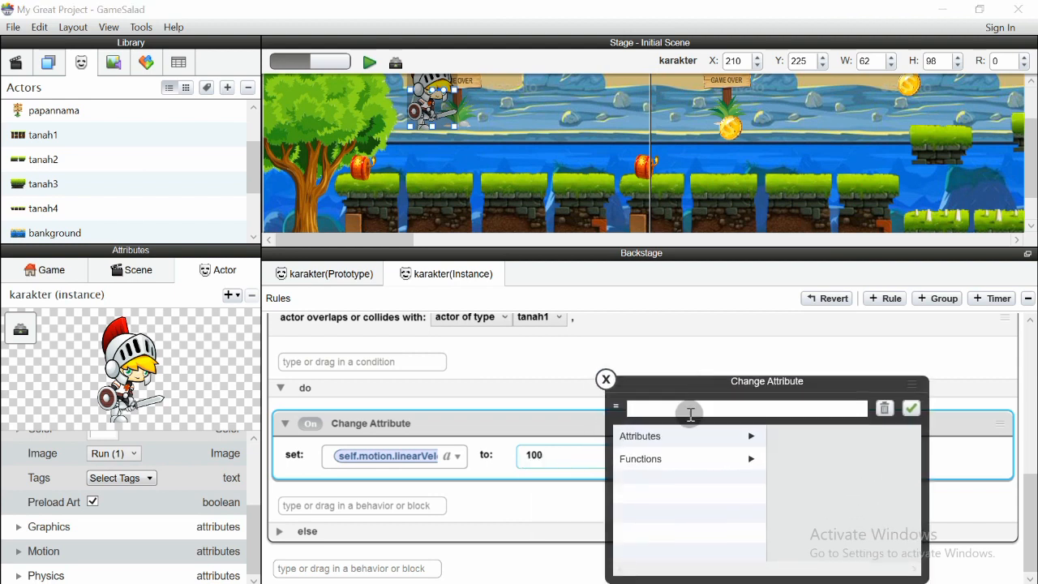
left_click(666, 409)
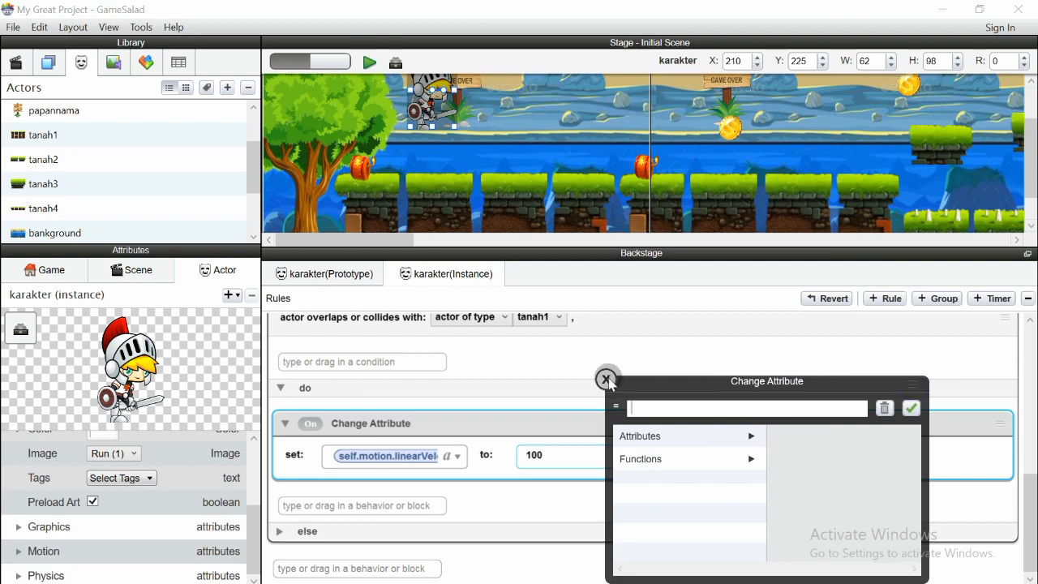
left_click(606, 379)
Test the jump in the preview, return to the editor, and set the Change Attribute value to 200
left_click(364, 62)
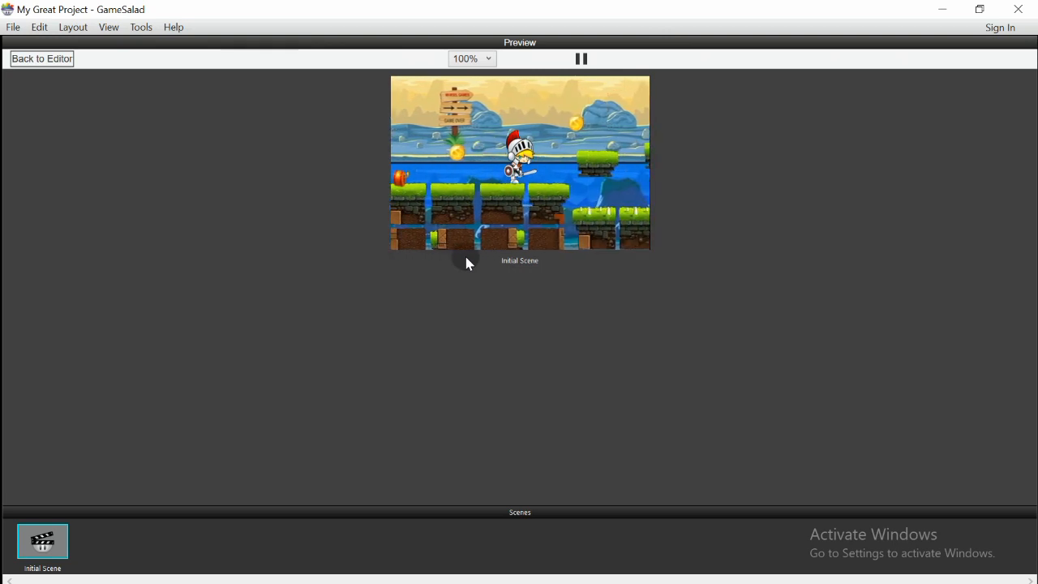
left_click(41, 59)
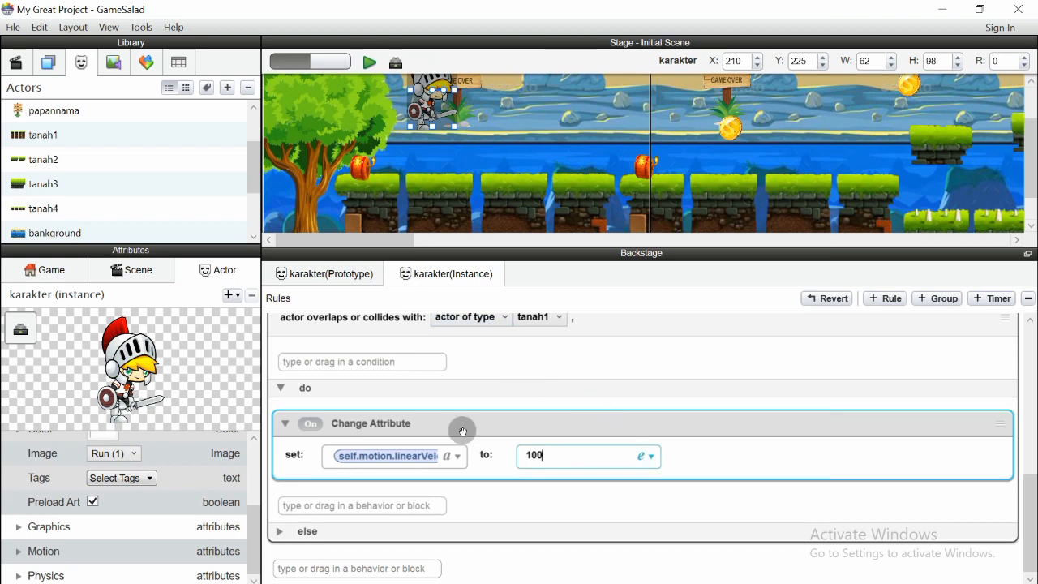
left_click_drag(554, 452, 516, 469)
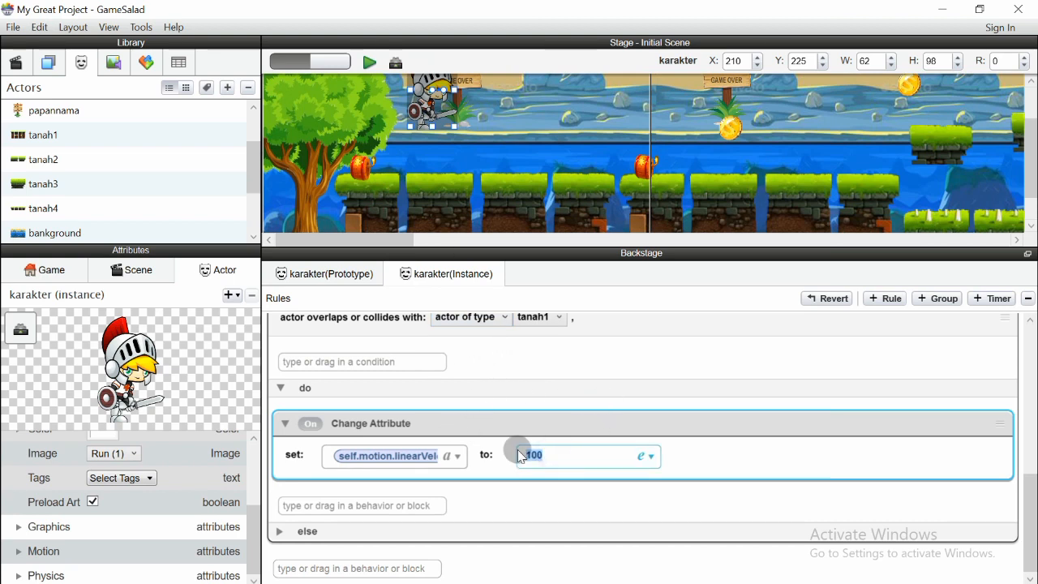
type("200")
left_click(558, 488)
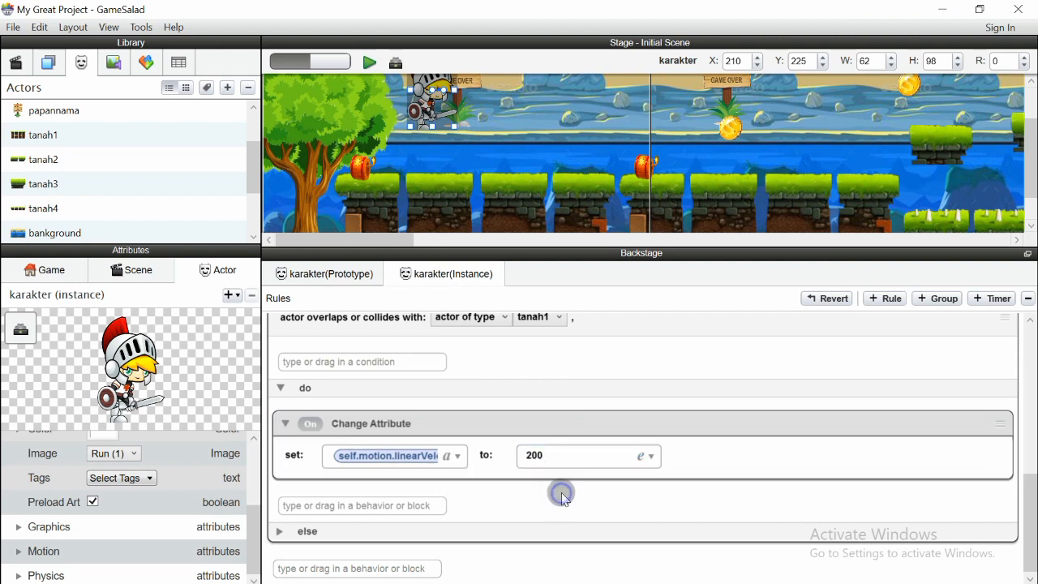
Test the jump in the preview again and set the Change Attribute value to 300
left_click(369, 63)
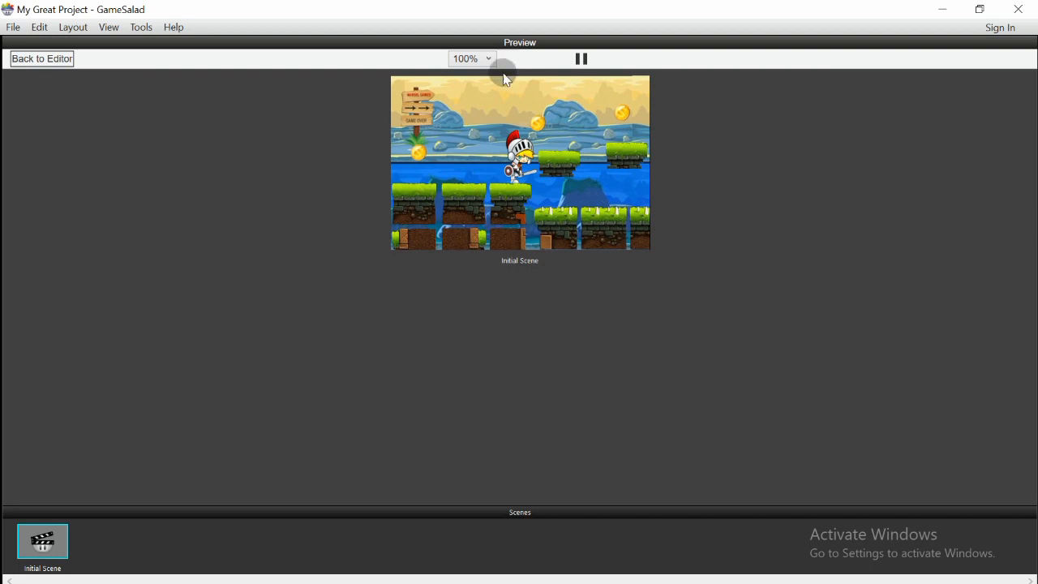
left_click(42, 59)
left_click(518, 465)
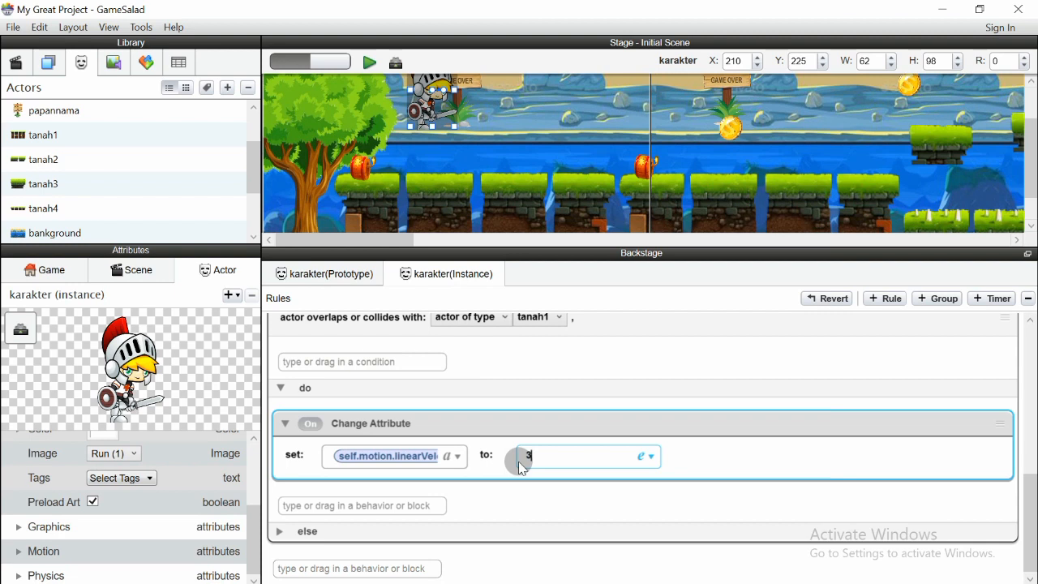
left_click(558, 489)
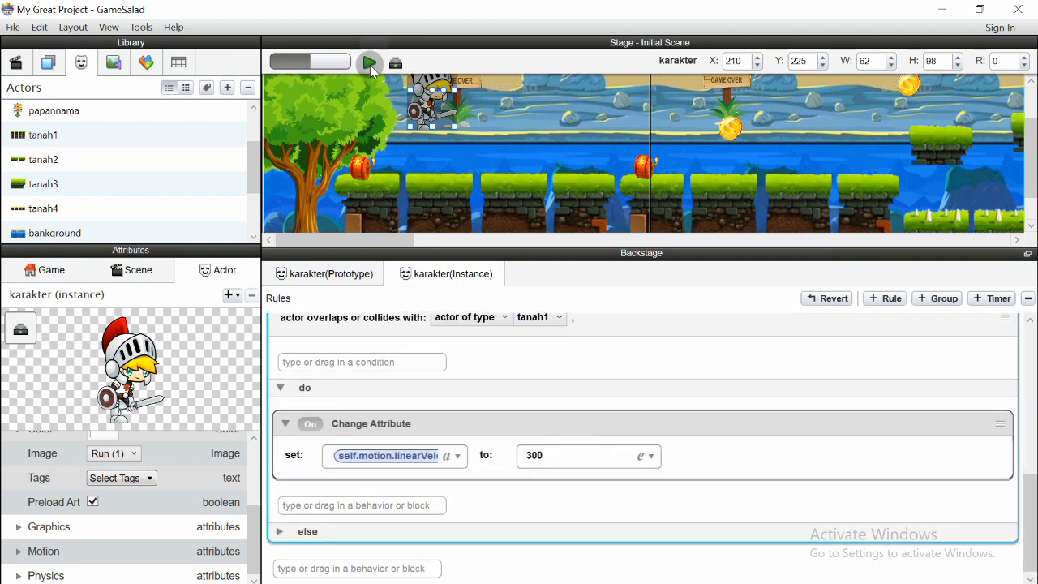
Play through the platforms in the preview, return to the editor, and set the Change Attribute value to 250
left_click(370, 63)
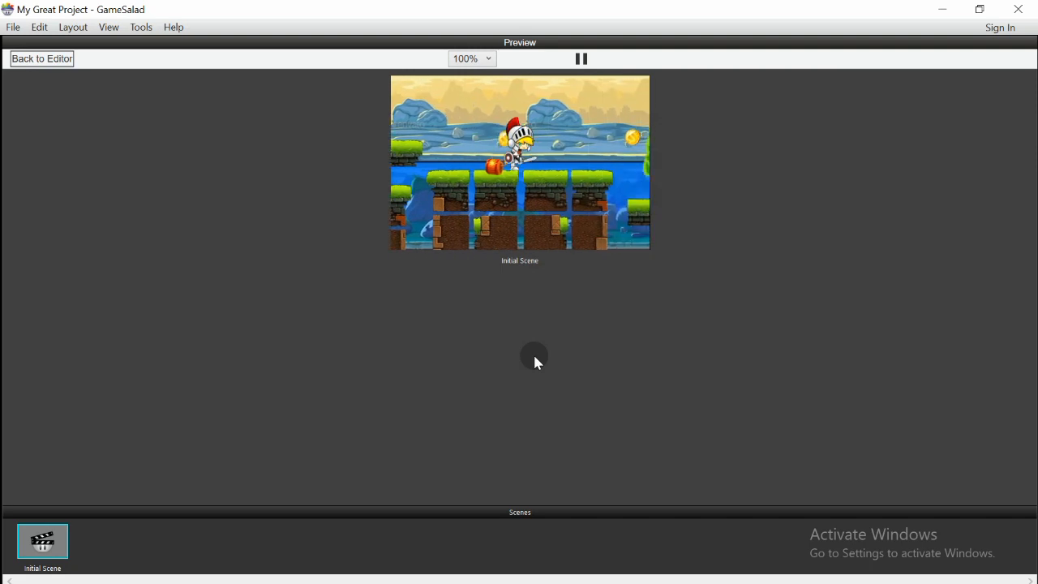
left_click(38, 60)
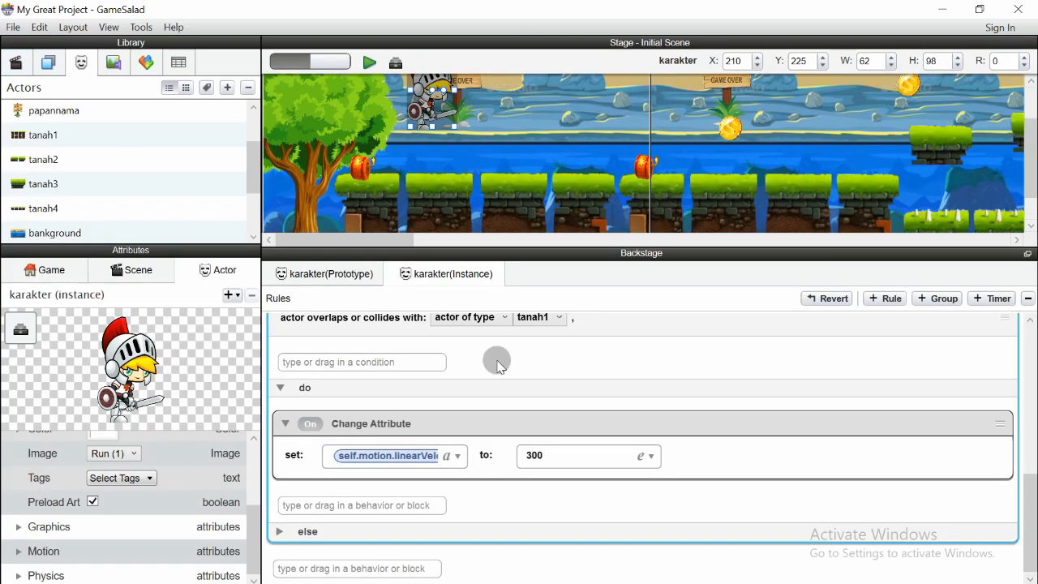
left_click(556, 460)
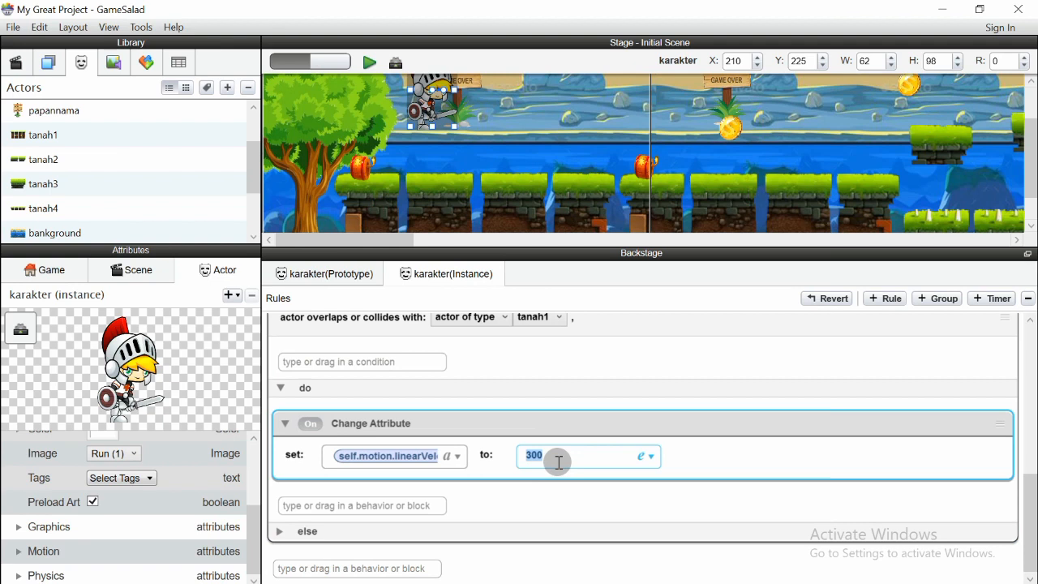
left_click(584, 500)
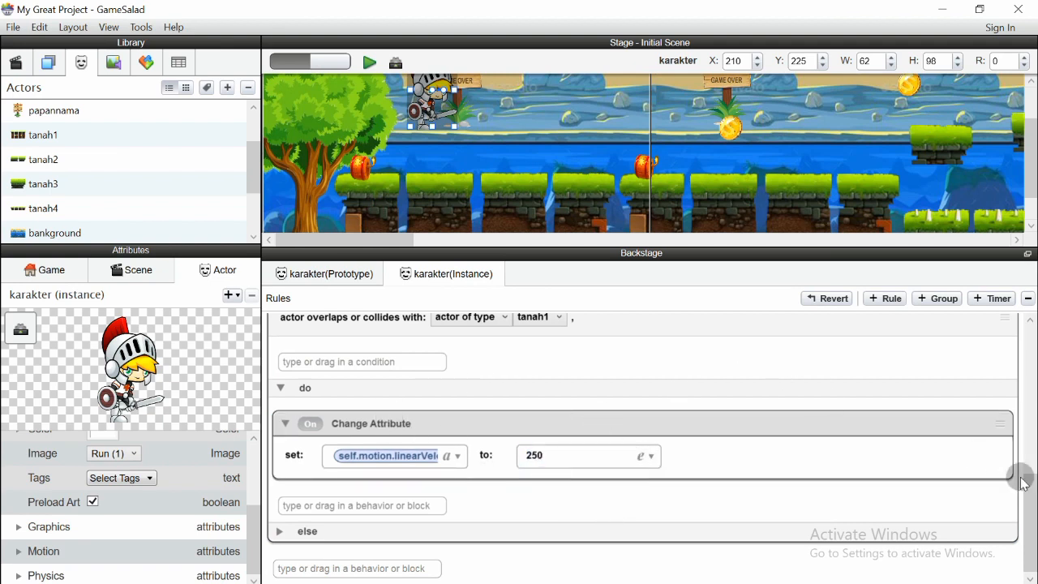
mouse_move(1028, 509)
left_mouse_down()
mouse_move(1030, 489)
mouse_move(1029, 498)
left_mouse_up()
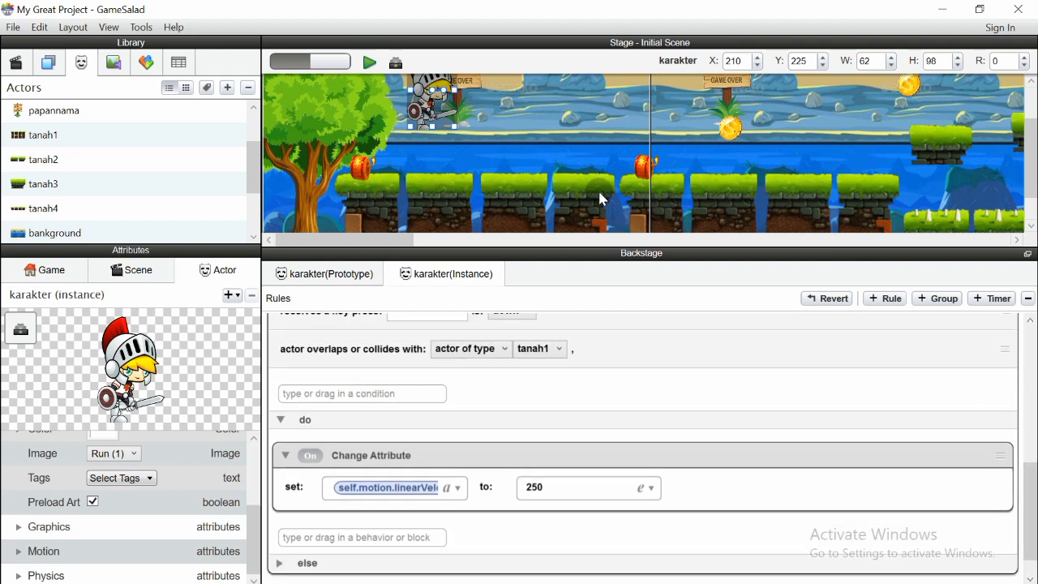
Preview the scene at 200% scale, test the knight's jumps across the platforms, and return to the editor
left_click(371, 63)
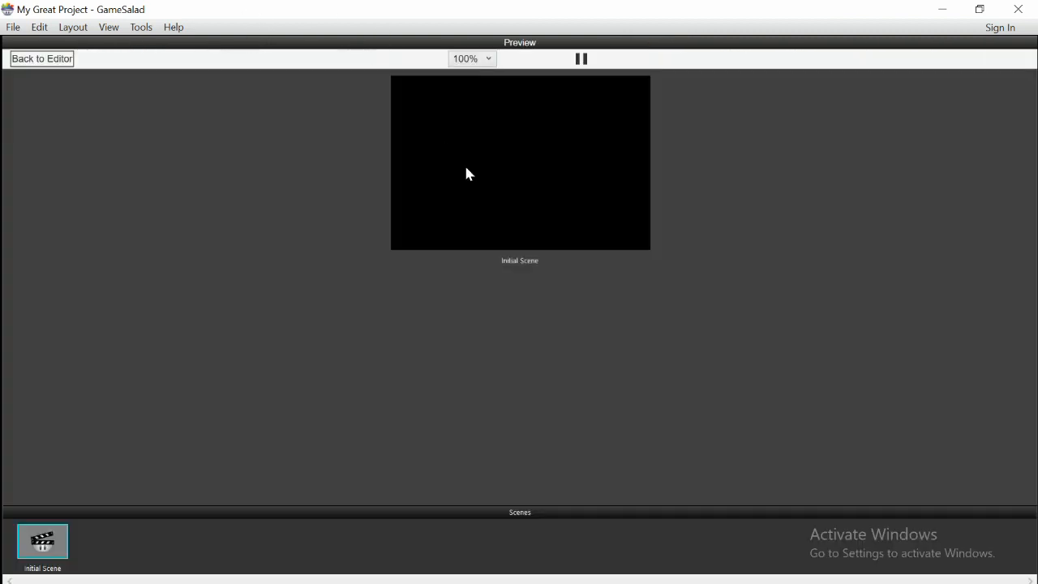
left_click(485, 60)
left_click(463, 90)
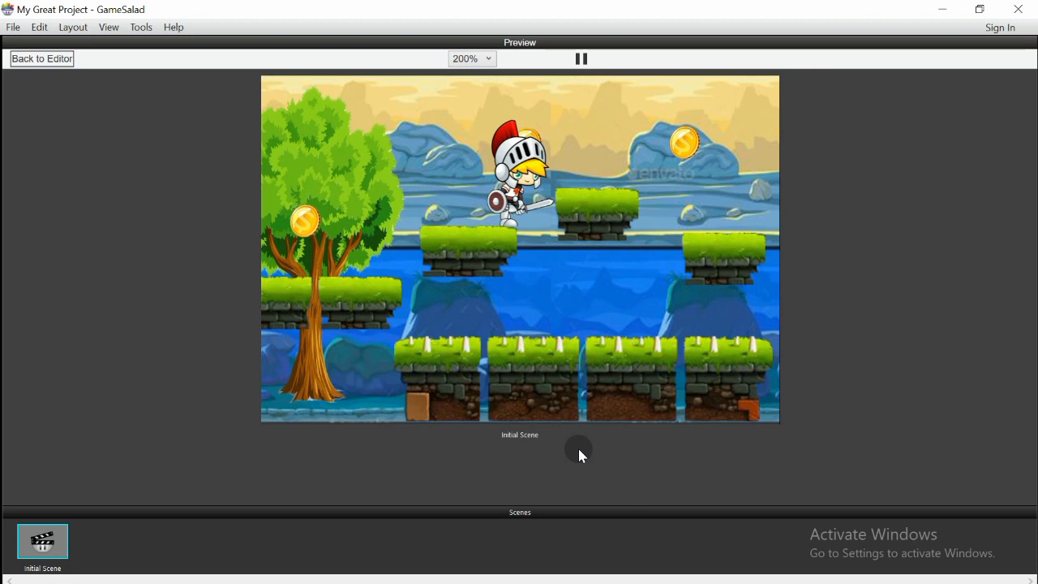
left_click(51, 68)
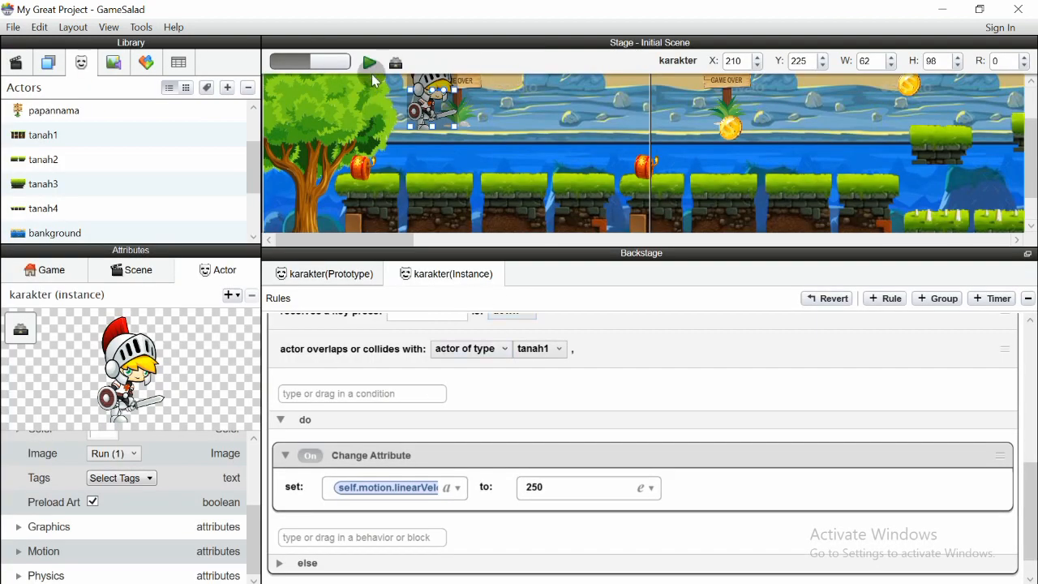
Replay the scene to check the jump, return to the editor, and review the conditions of the jump rule
left_click(369, 65)
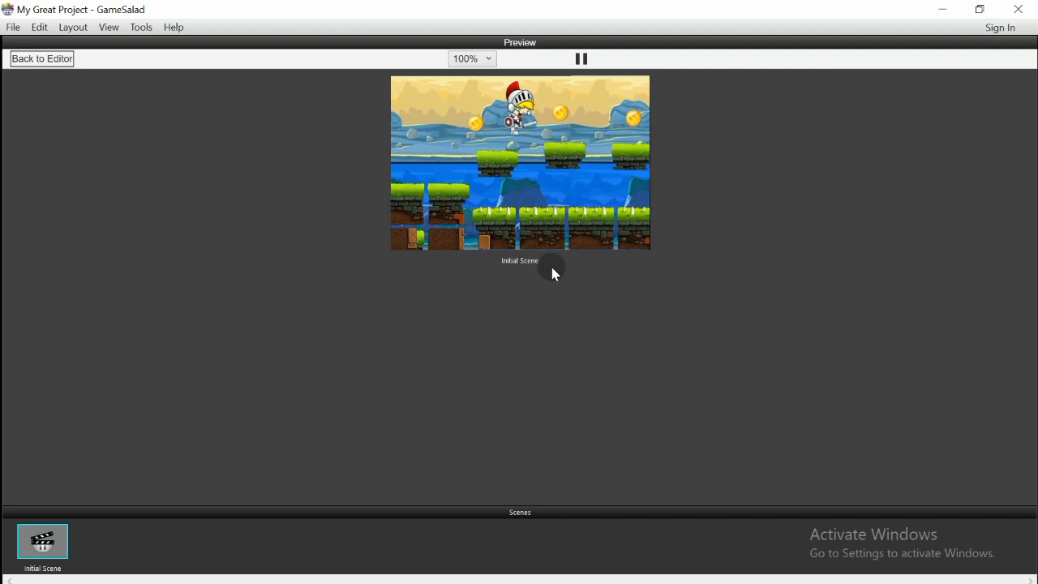
left_click(55, 64)
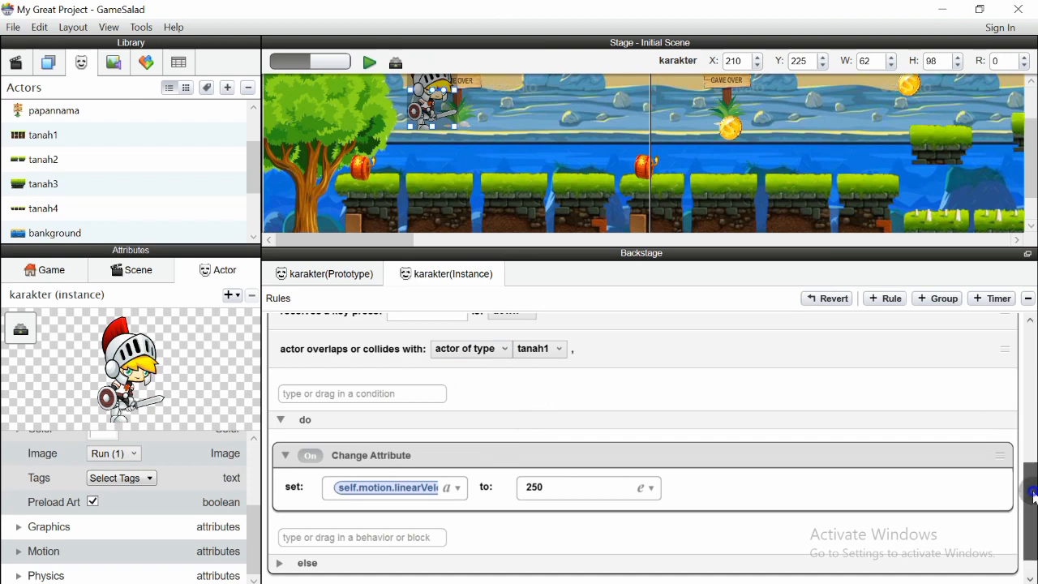
scroll(1032, 474, "up", 3)
scroll(1031, 456, "up", 2)
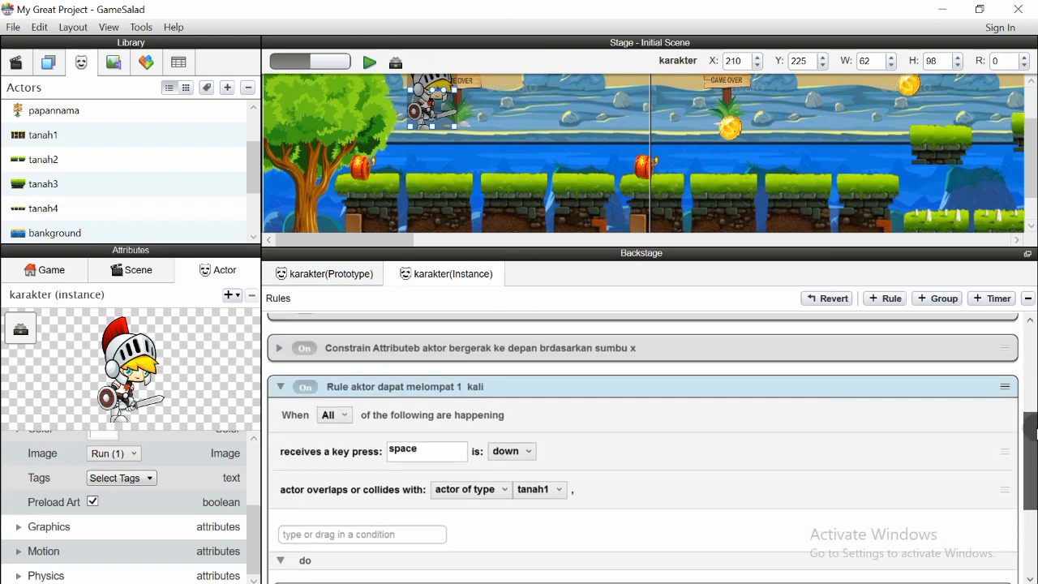
Set the value of the Constrain Attribute behavior for moving forward along the x axis to 200
left_click(281, 425)
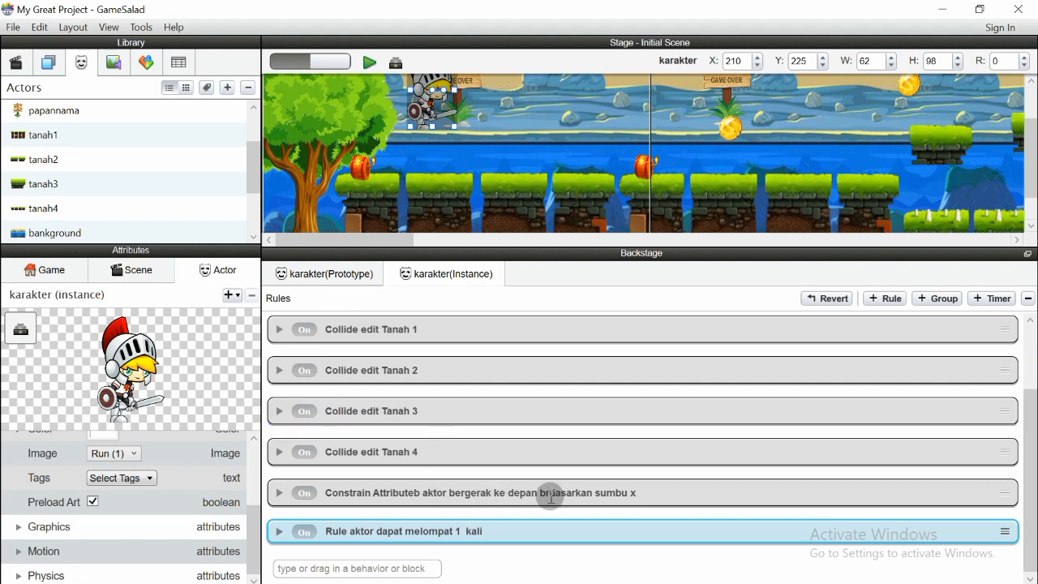
left_click(279, 492)
double_click(513, 524)
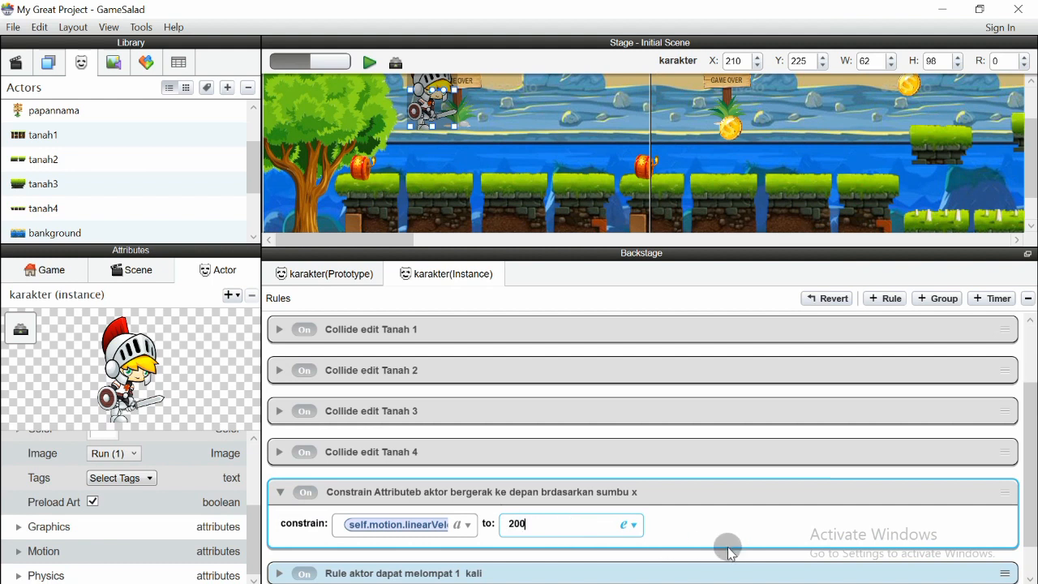
Preview the scene to test the knight's running speed and jumps across the platforms, and return to the editor
left_click(369, 65)
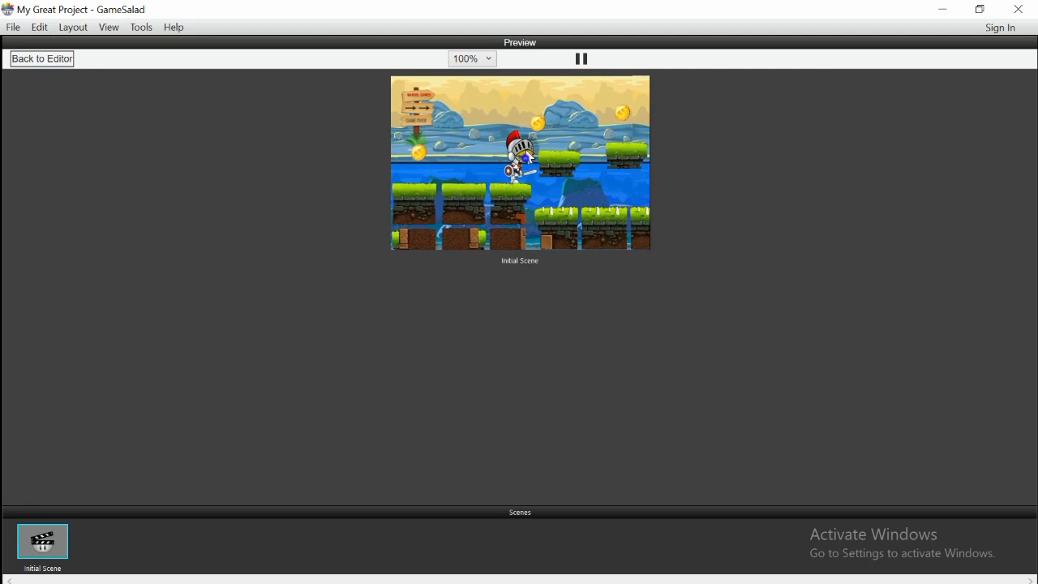
left_click(64, 59)
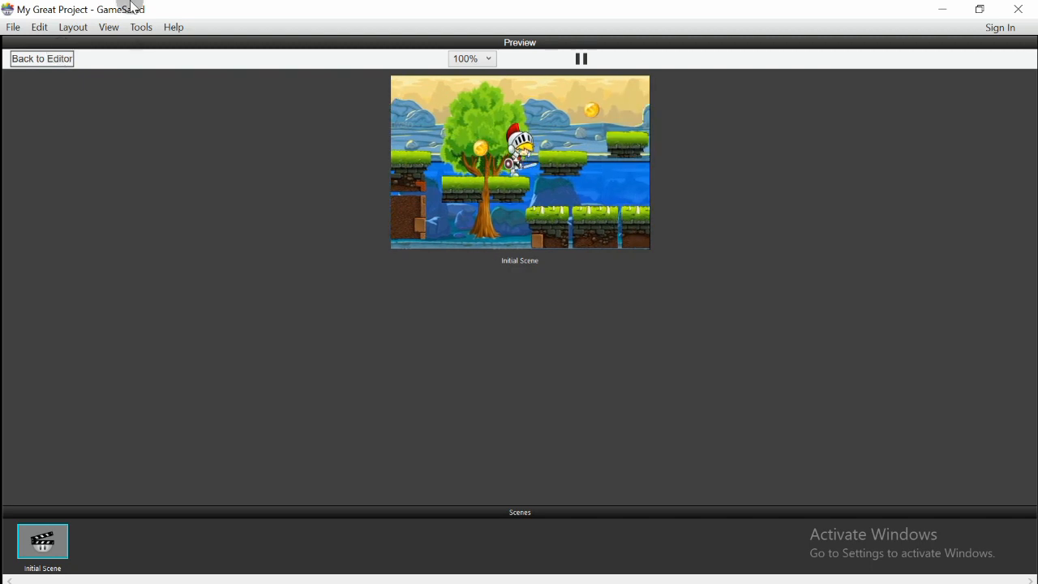
left_click(49, 62)
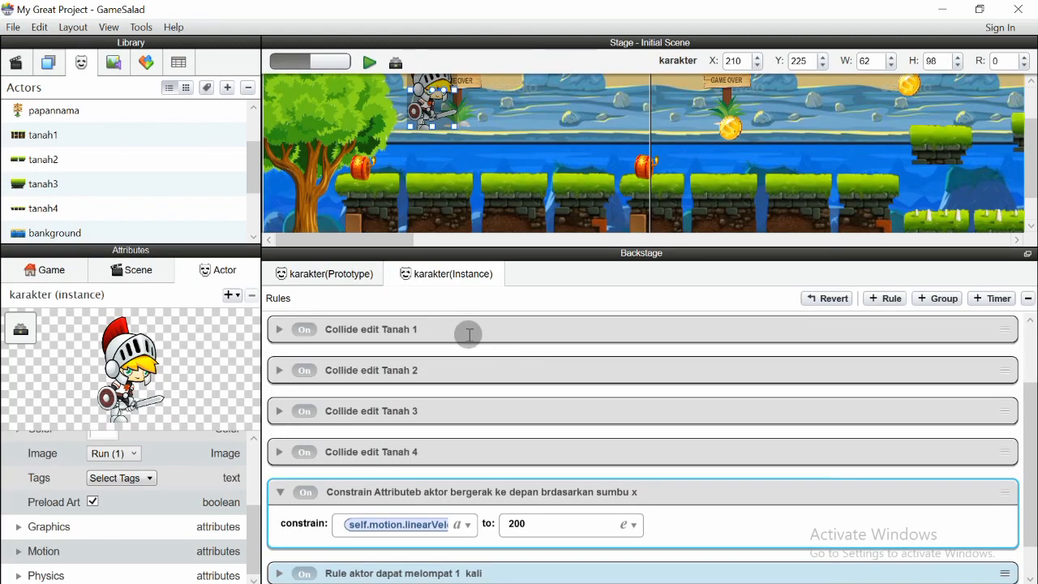
Review the jump rule's key press condition, the actor choices of its collision condition, and its Change Attribute behavior
left_click(279, 492)
mouse_move(1030, 452)
left_mouse_down()
mouse_move(1032, 432)
mouse_move(1031, 458)
left_mouse_up()
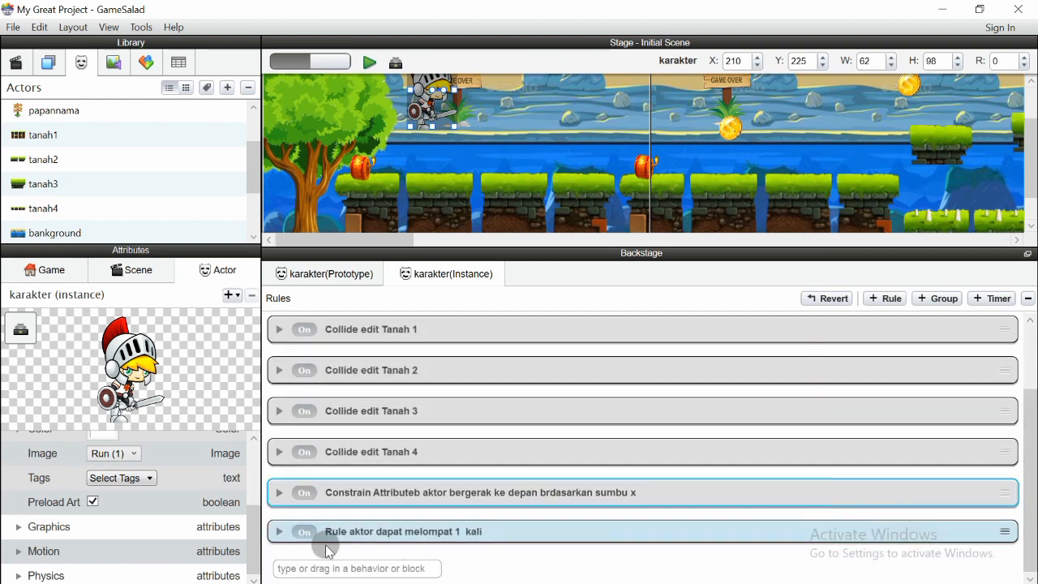
left_click(279, 532)
scroll(531, 461, "down", 4)
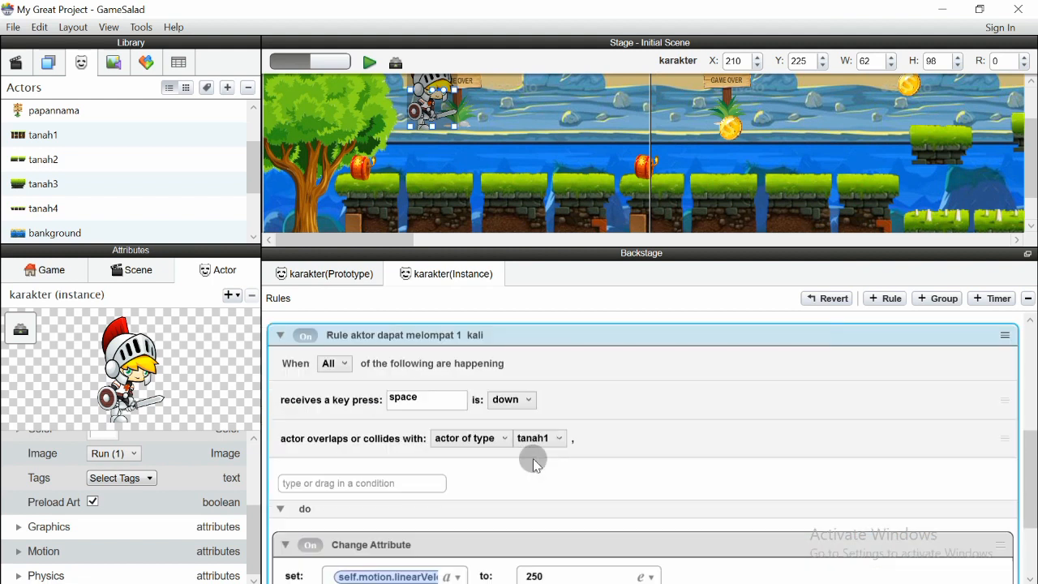
scroll(531, 457, "down", 1)
scroll(463, 431, "up", 2)
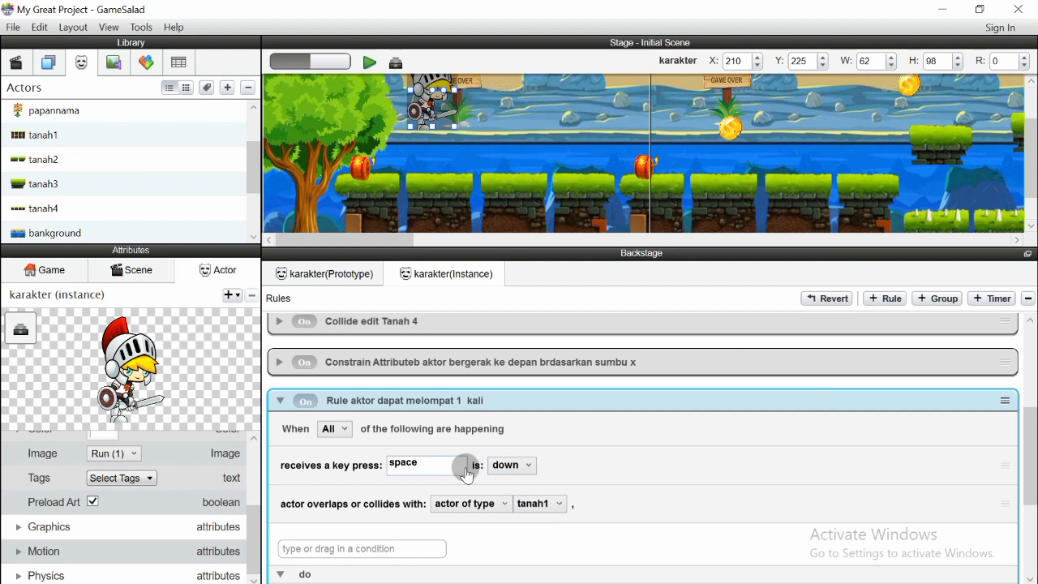
scroll(509, 470, "down", 3)
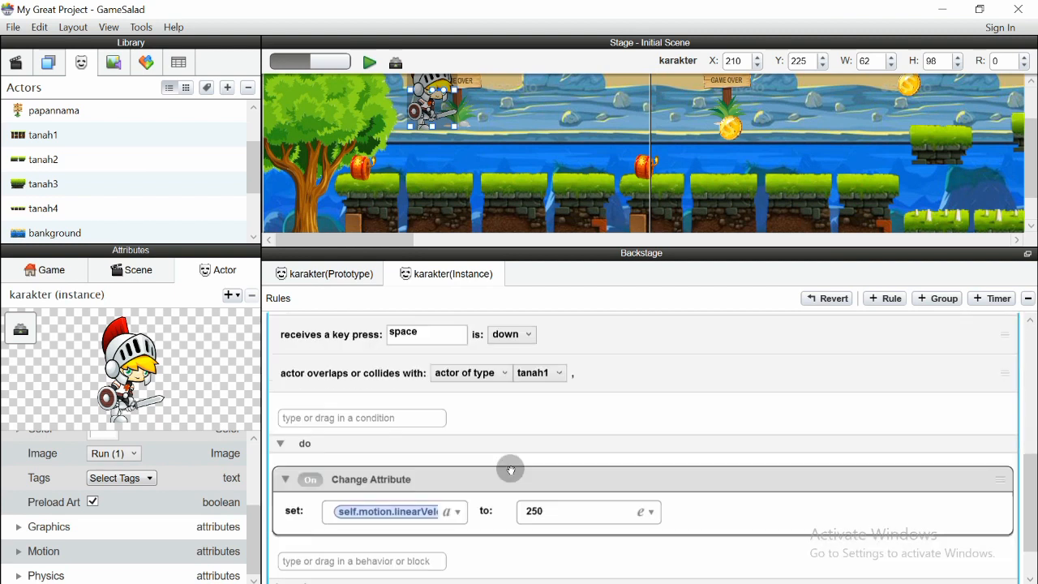
scroll(512, 474, "up", 1)
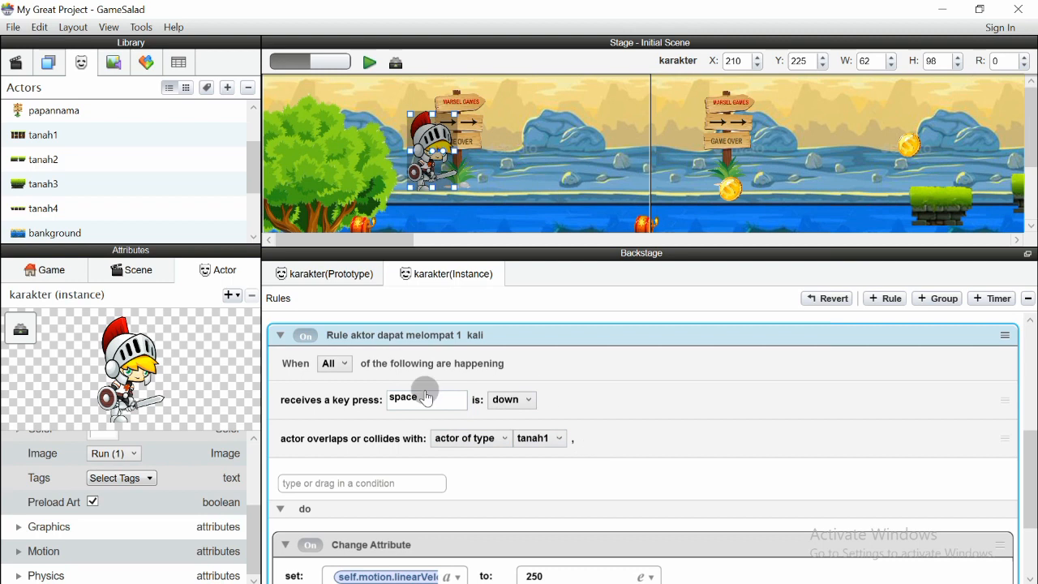
left_click(559, 438)
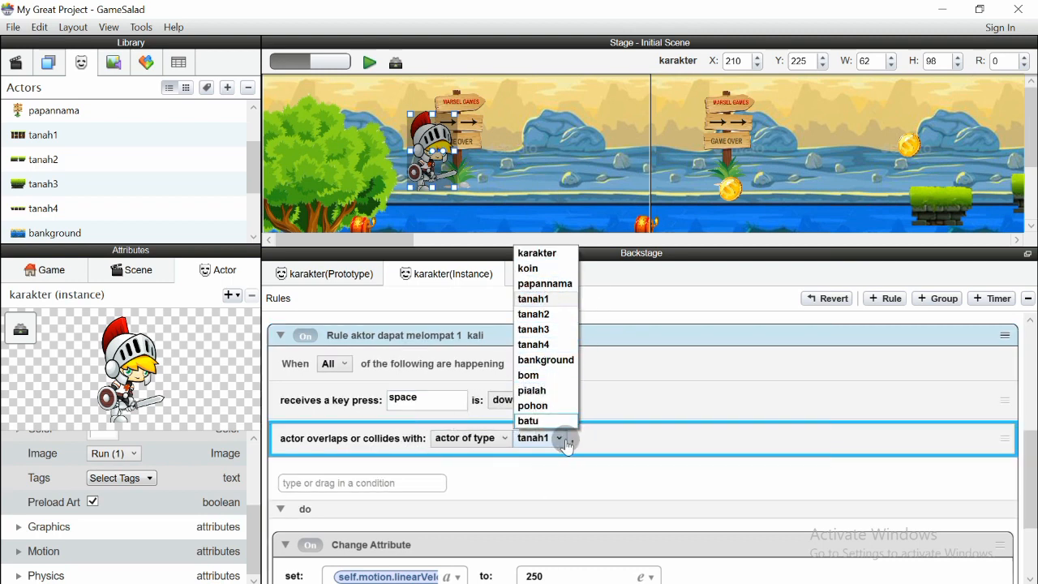
left_click(608, 441)
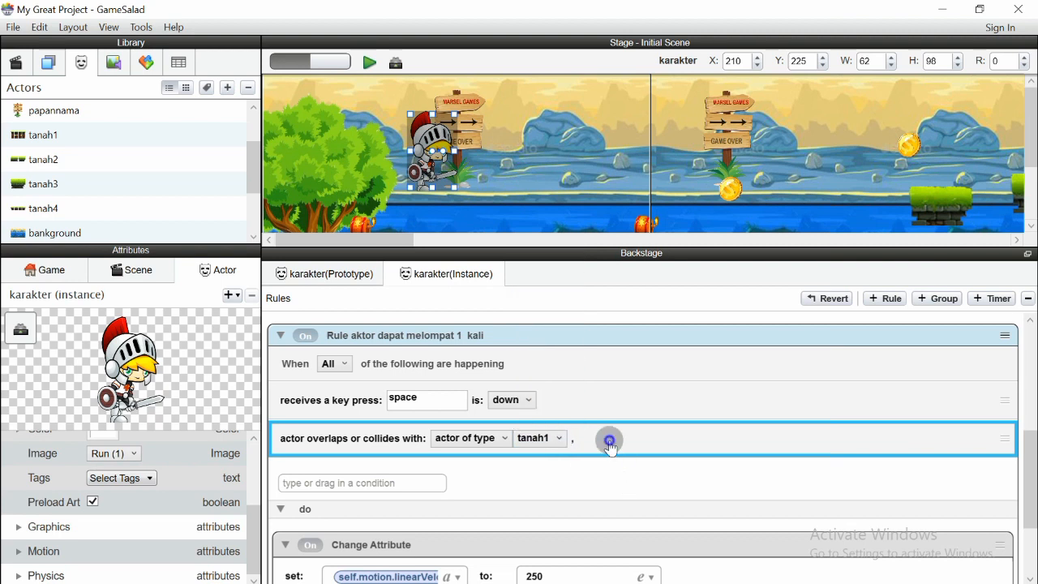
left_click(608, 473)
left_click(491, 401)
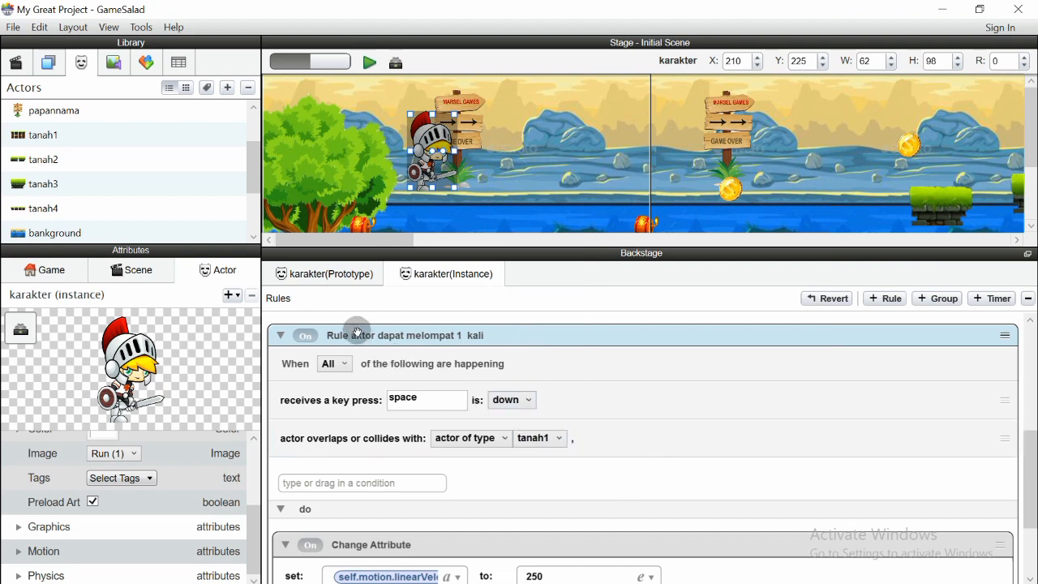
Rename the jump rule as "Rule aktor dapat melompat 1 kali untuk tanah 1" and collapse it
left_click(484, 339)
left_click(486, 337)
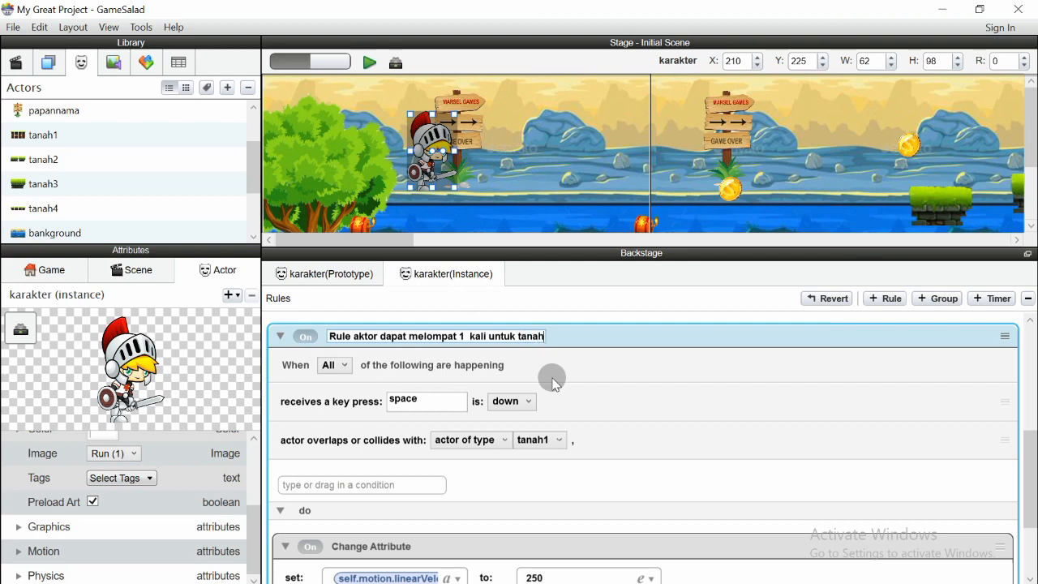
left_click(554, 383)
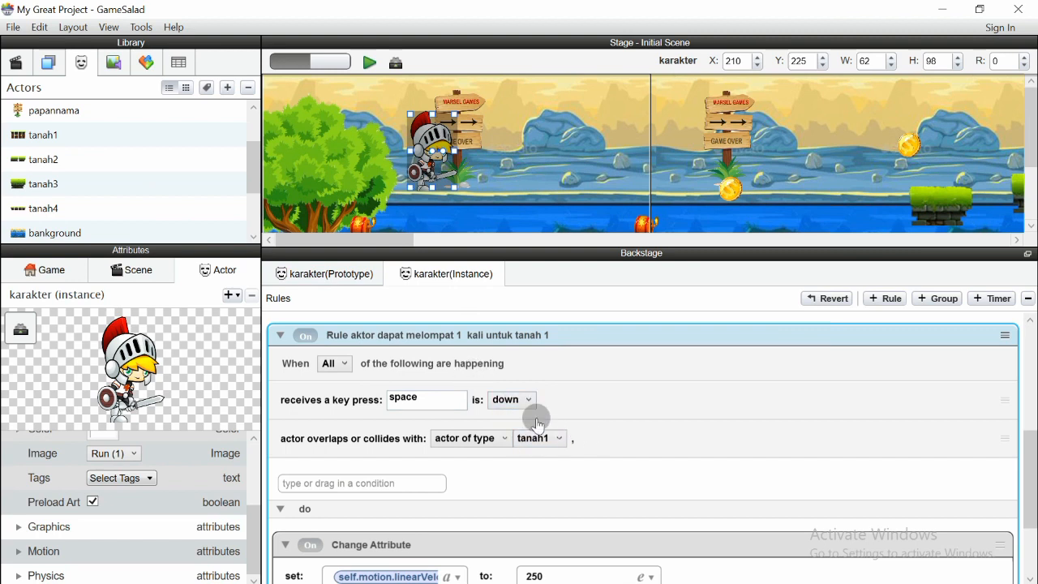
left_click(280, 334)
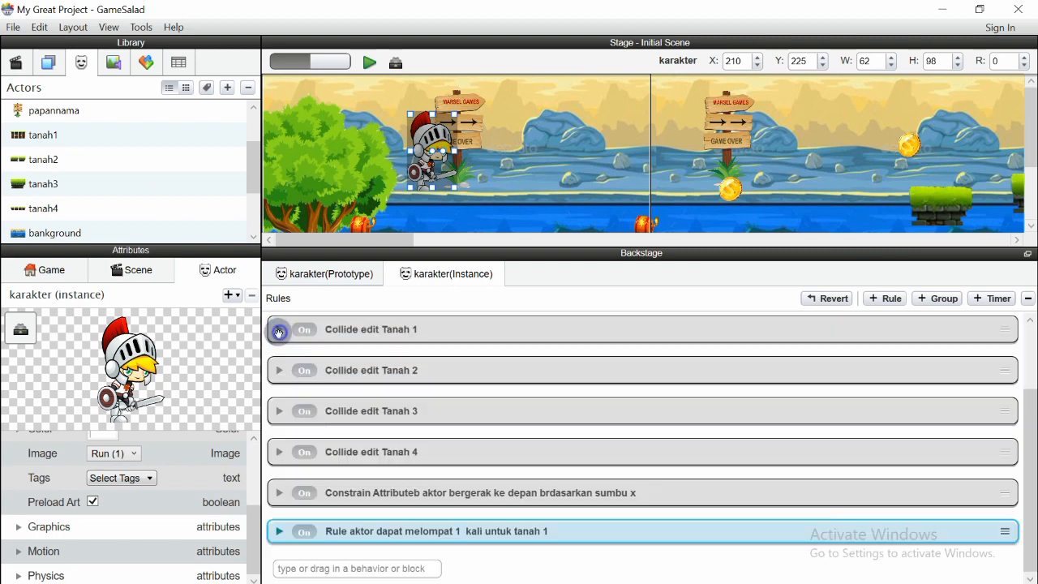
Add a new rule below the tanah 1 jump rule with a key press condition for space being down
left_click(874, 305)
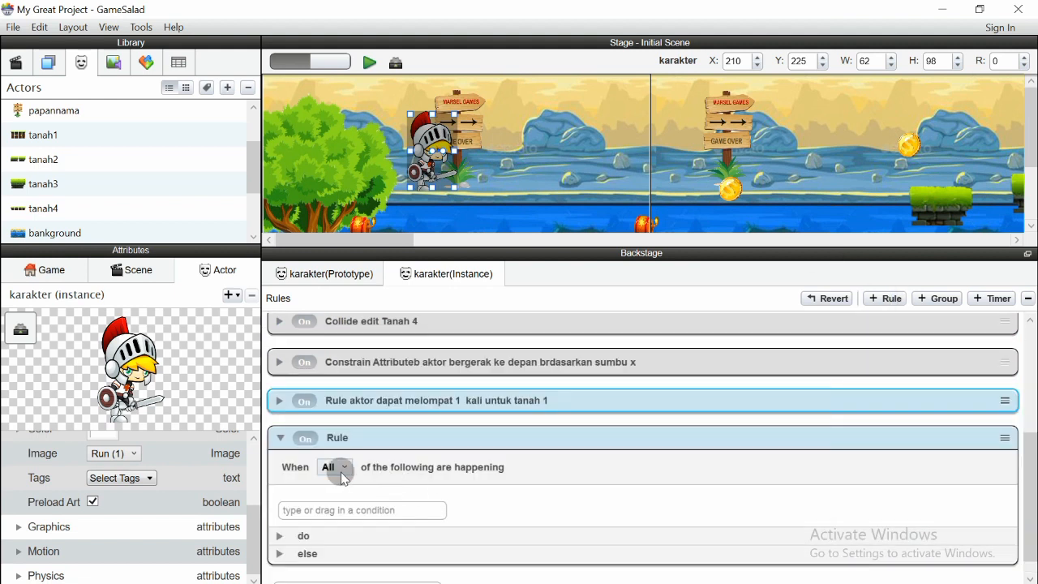
left_click(328, 510)
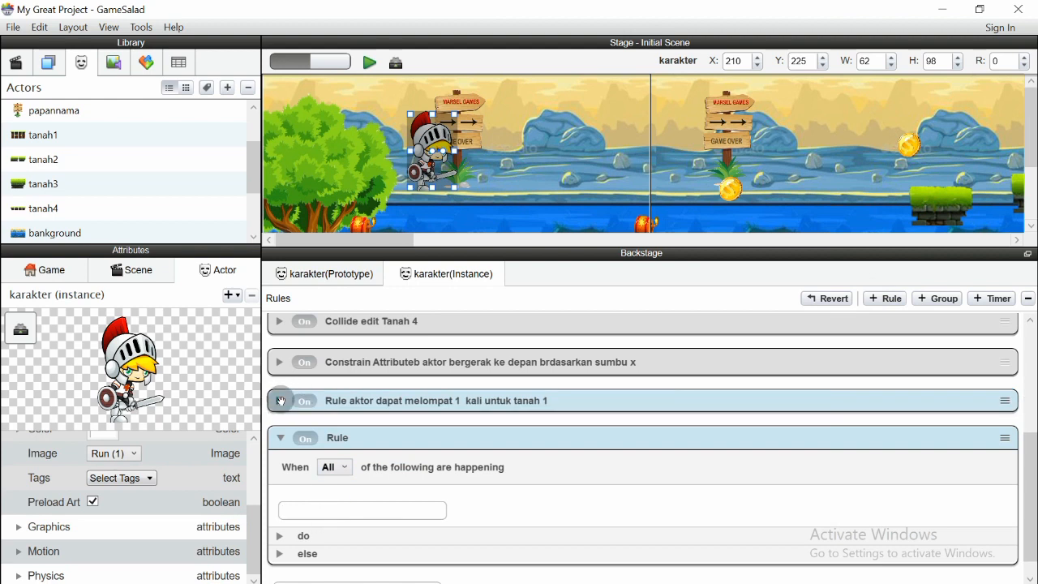
left_click(293, 526)
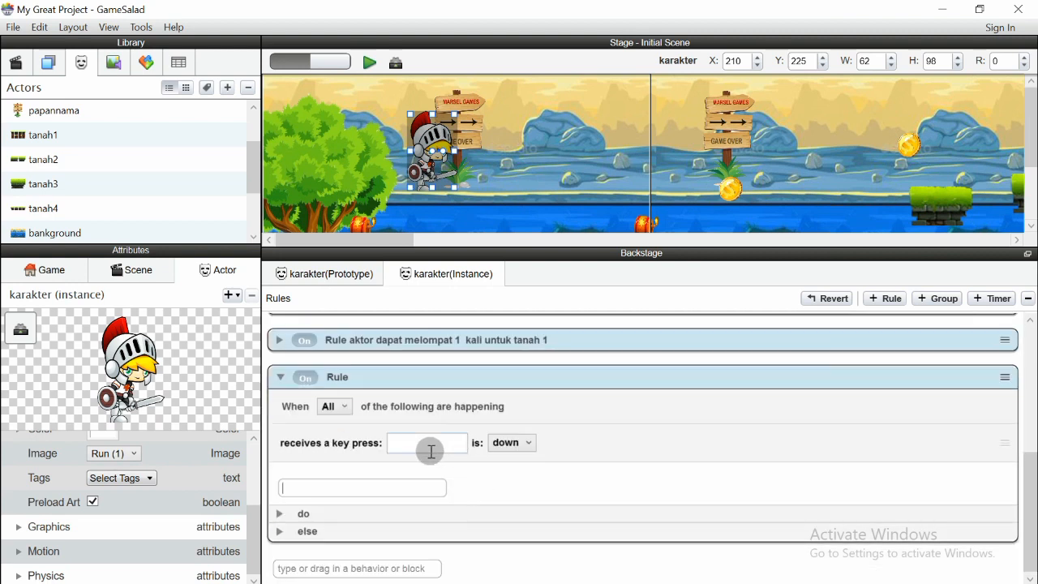
left_click(406, 439)
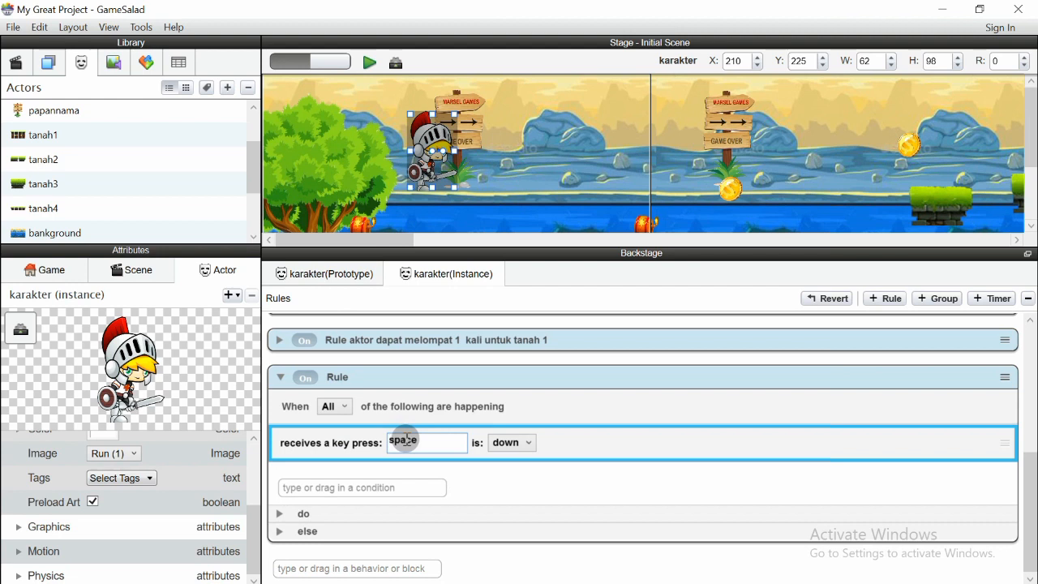
Add a collision condition to the new rule for overlapping or colliding with an actor of type tanah2
left_click(371, 487)
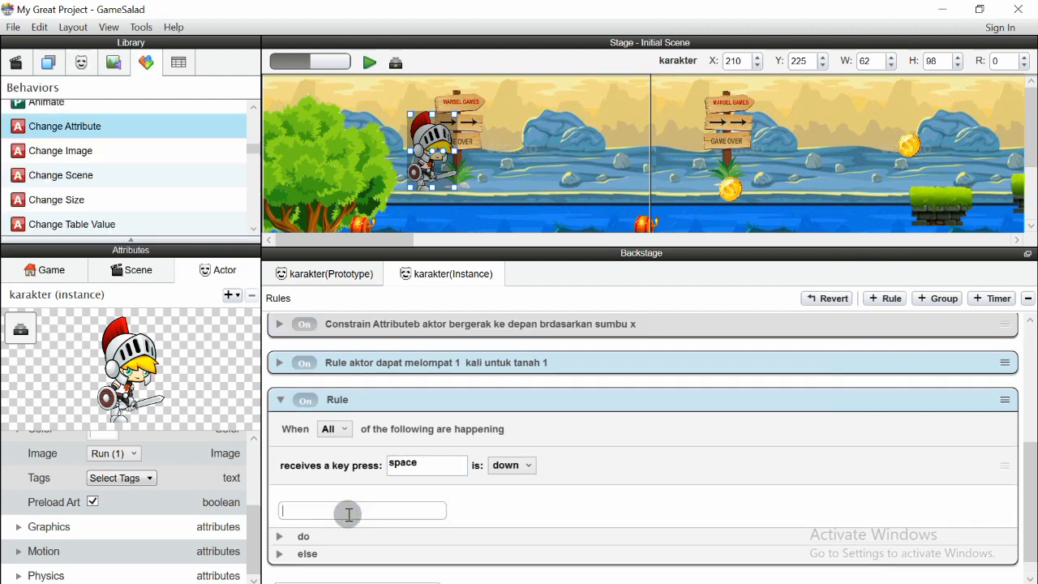
type("collision")
left_click(315, 524)
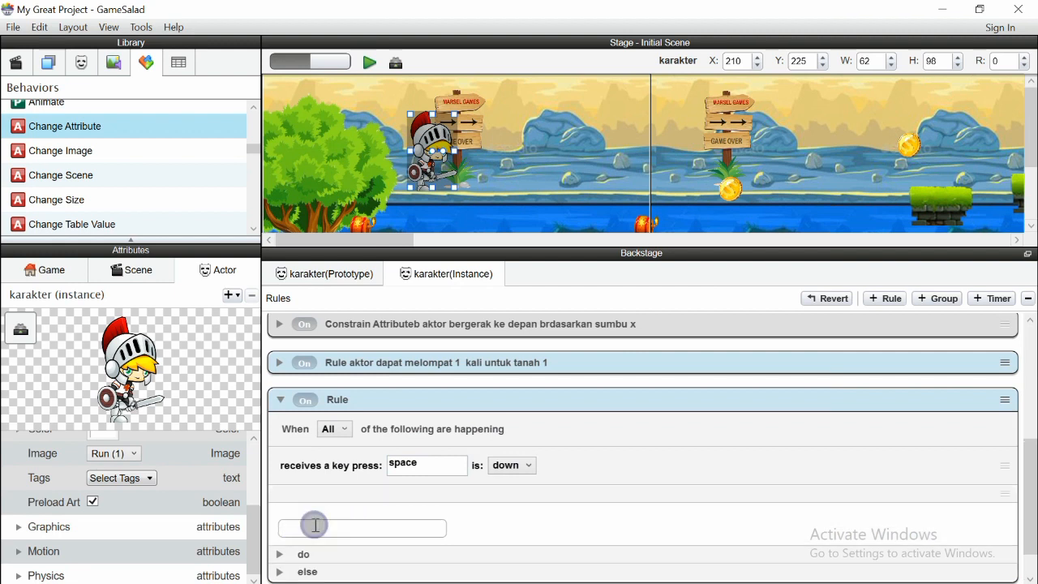
scroll(412, 514, "down", 1)
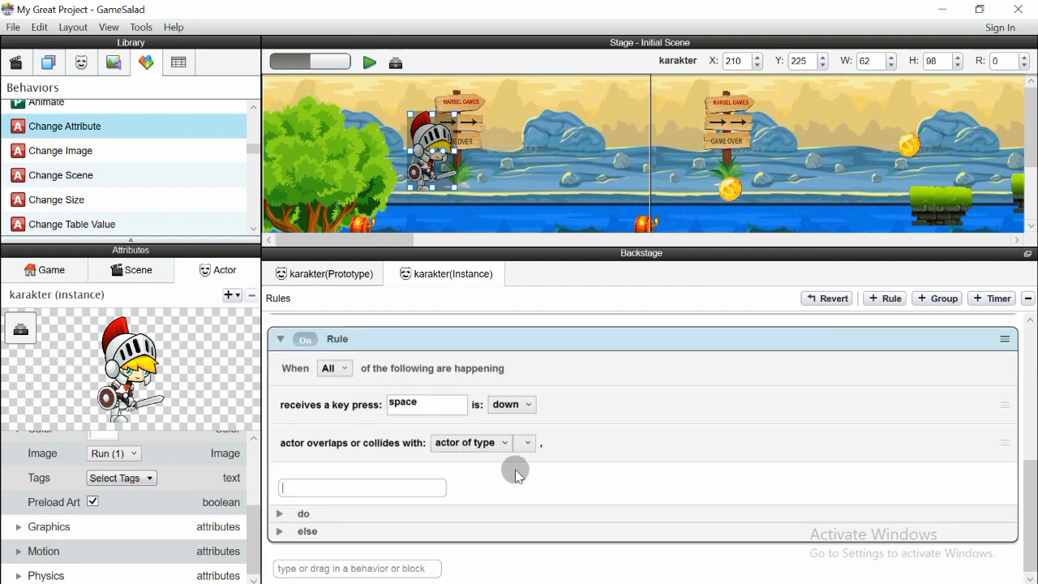
left_click(527, 442)
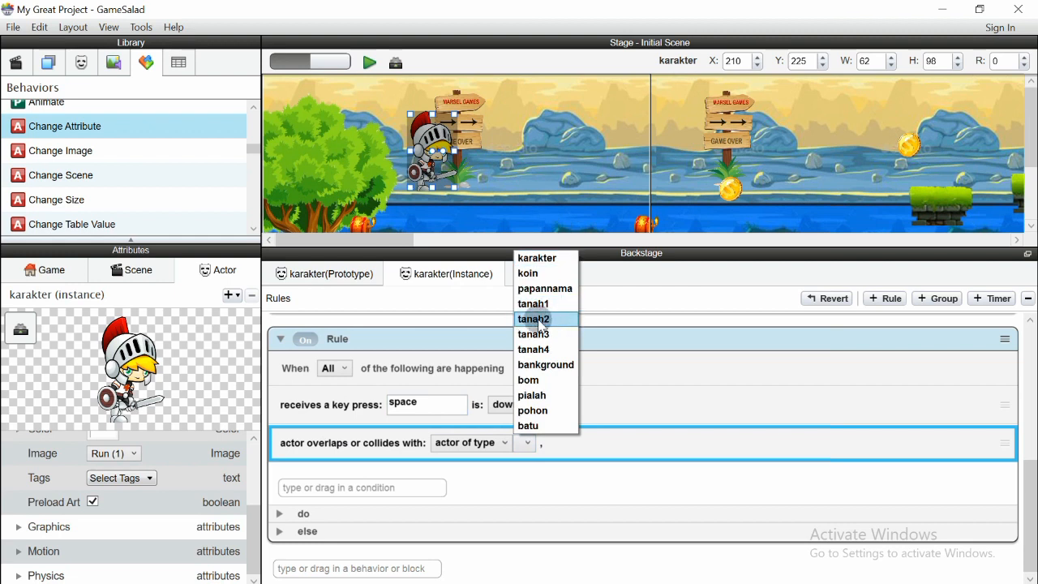
left_click(84, 66)
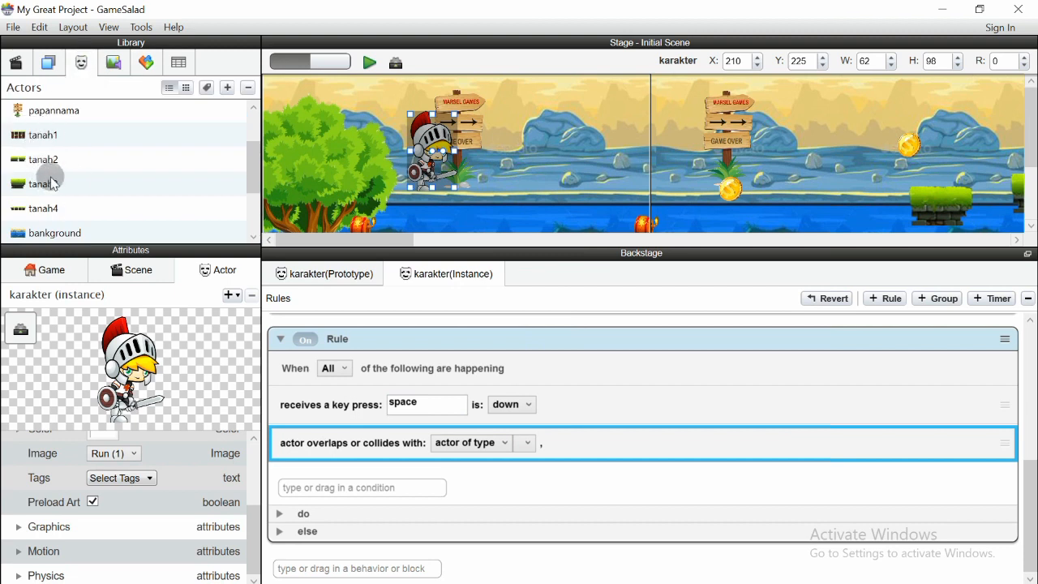
left_click(527, 443)
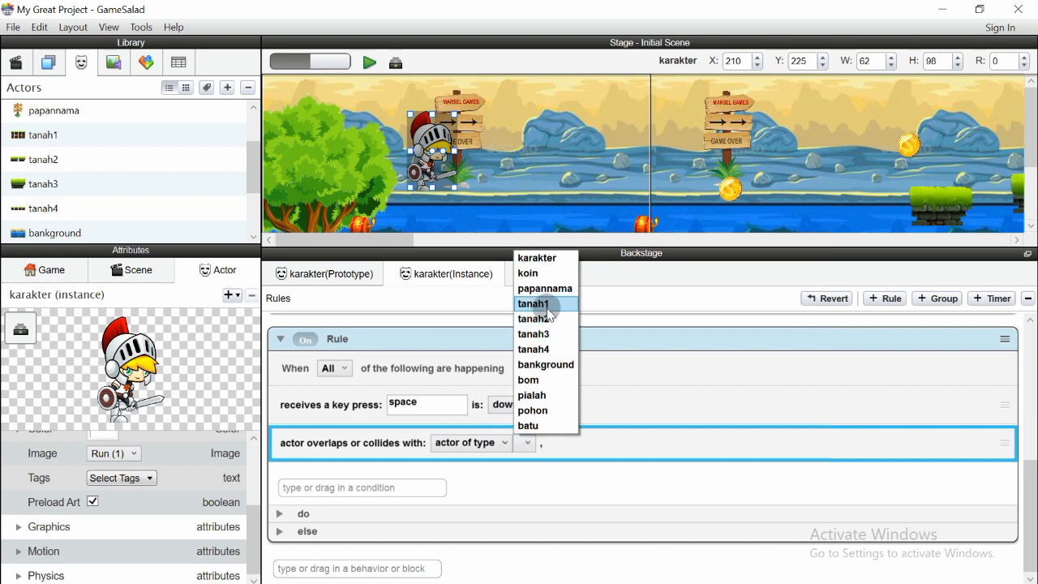
left_click(549, 319)
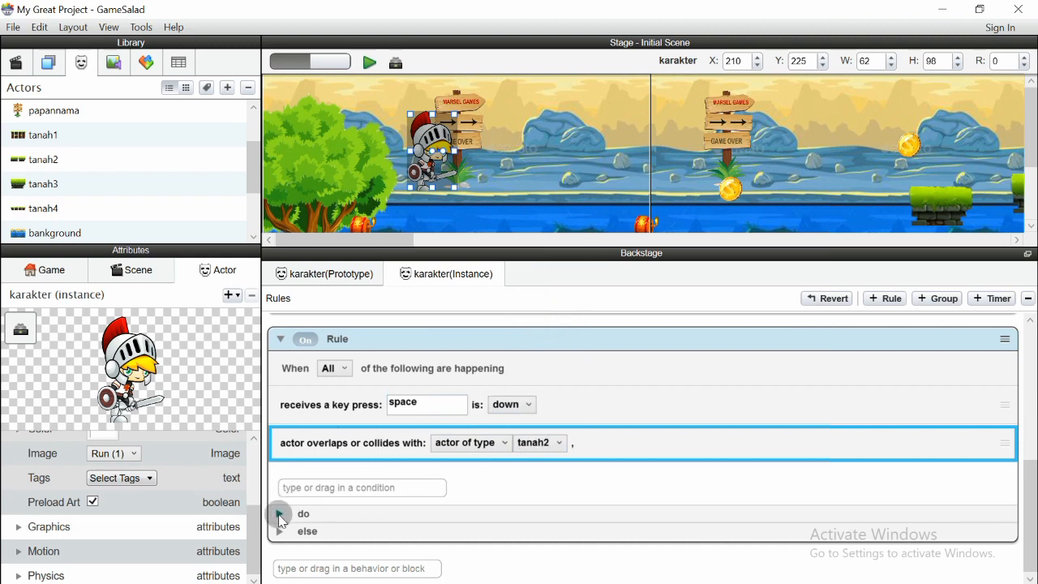
Add a Change Attribute behavior to the do section of the new tanah2 rule
left_click(279, 515)
left_click(308, 550)
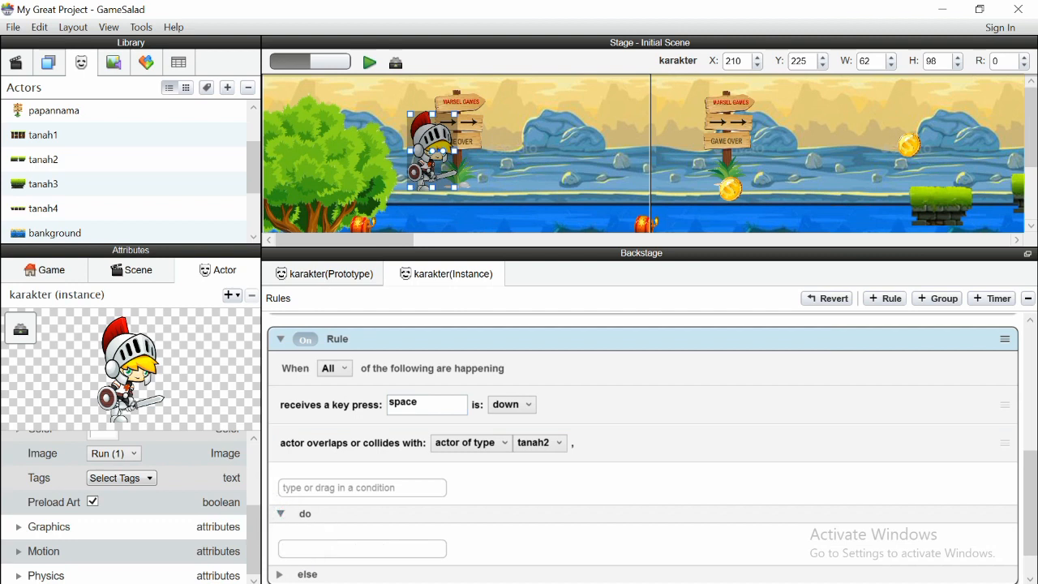
type("c")
left_click(333, 412)
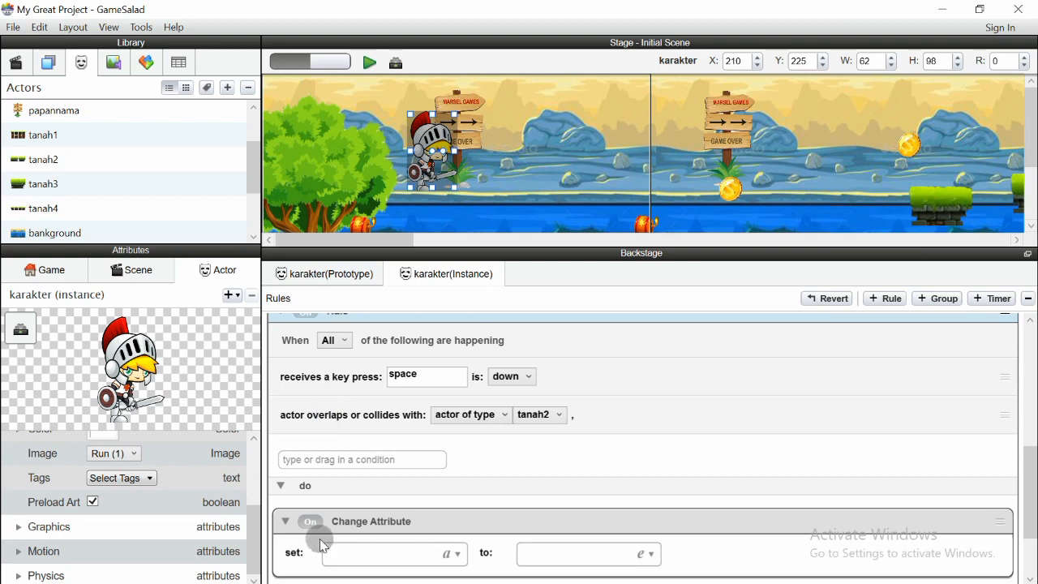
scroll(458, 496, "down", 2)
Choose the karakter's Motion Linear Velocity Y as the attribute set by the new Change Attribute behavior
left_click(457, 489)
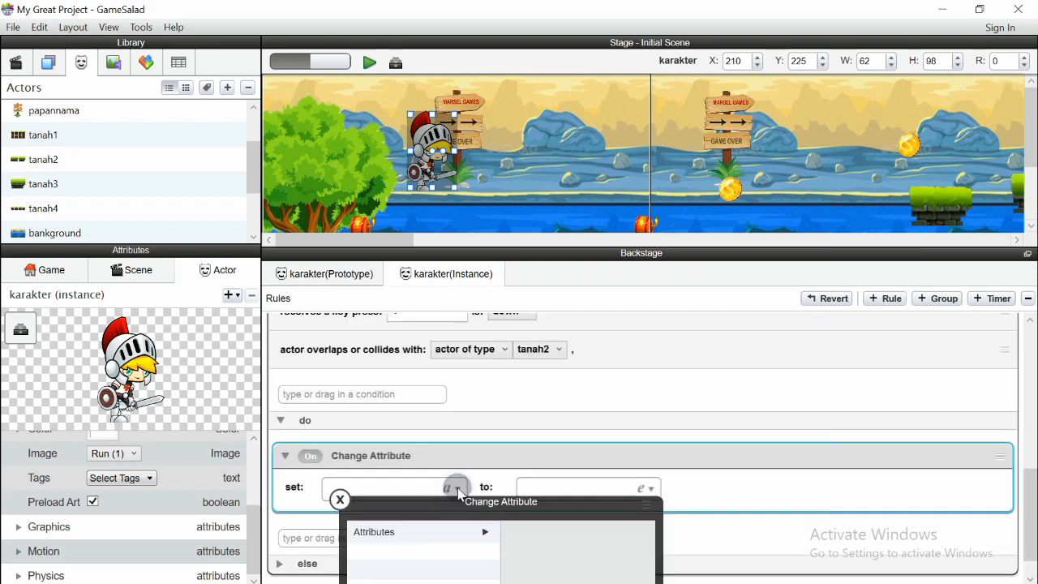
left_click(807, 261)
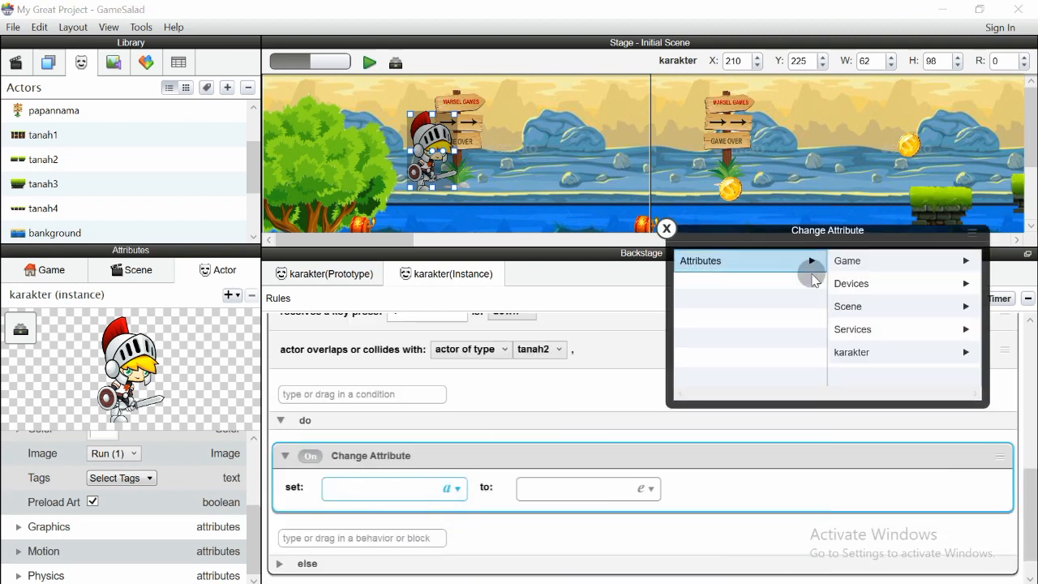
left_click(811, 352)
scroll(873, 344, "down", 3)
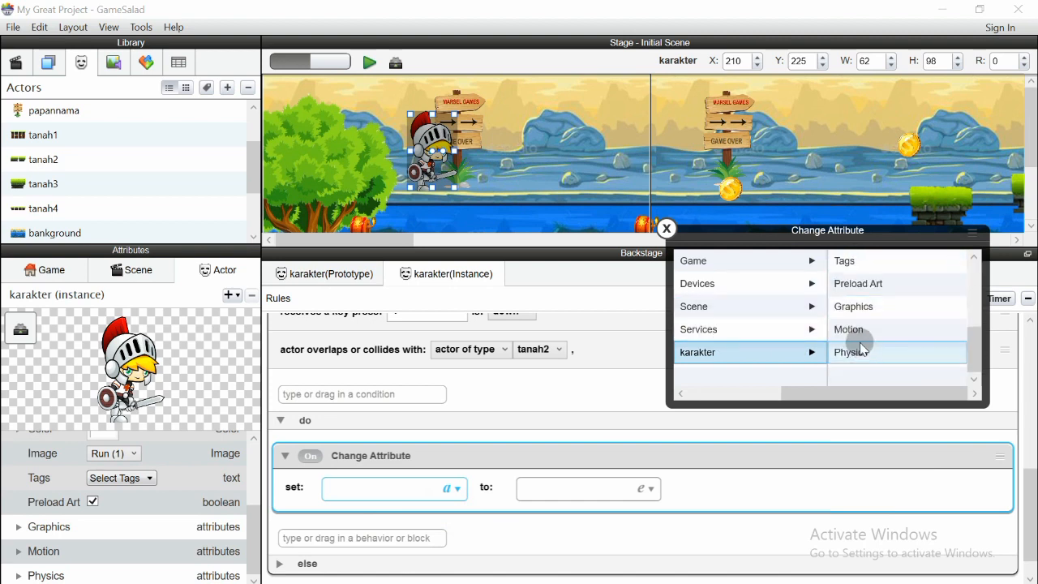
left_click(868, 329)
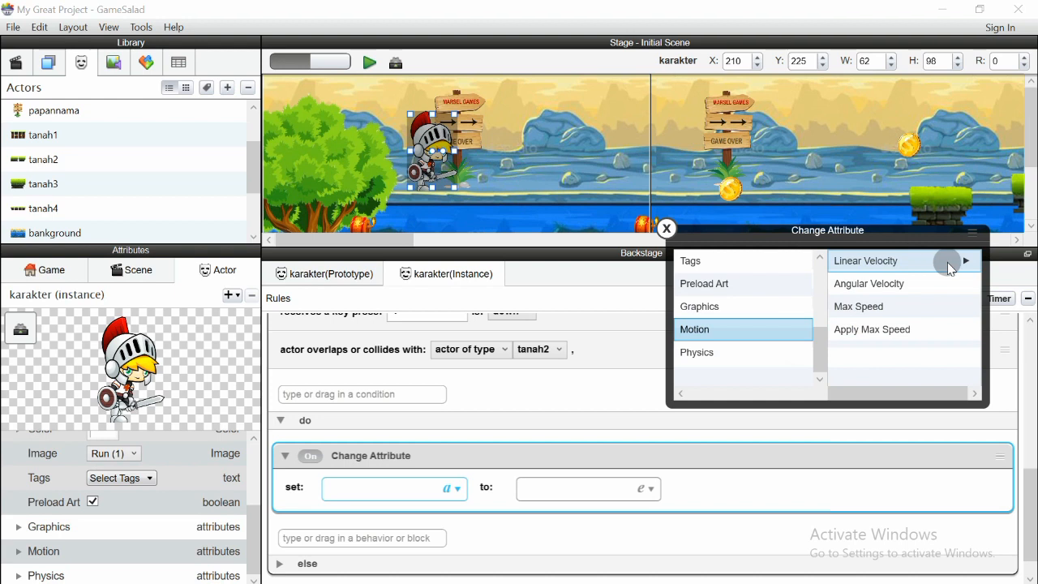
left_click(945, 262)
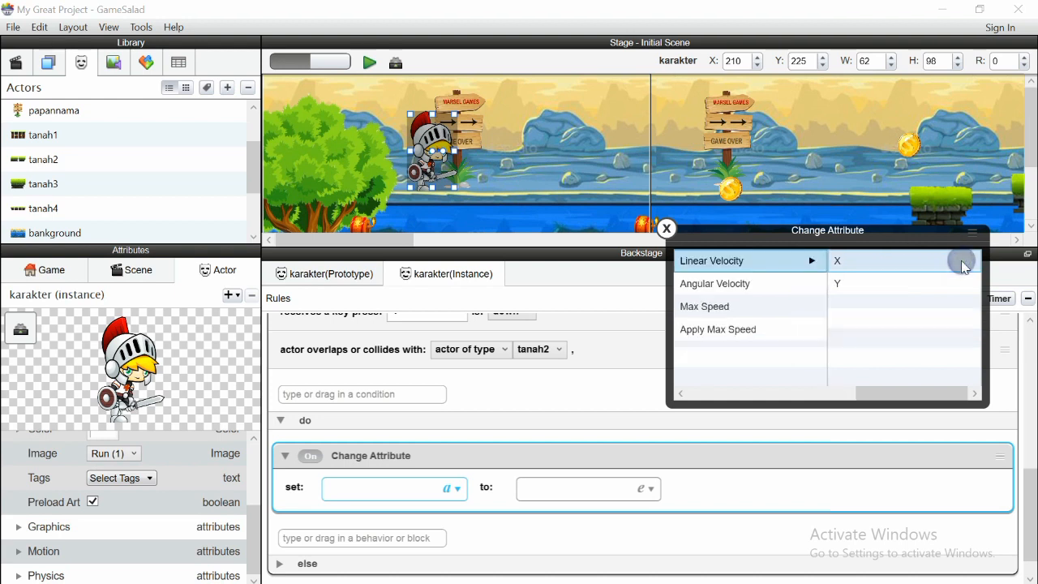
left_click(847, 284)
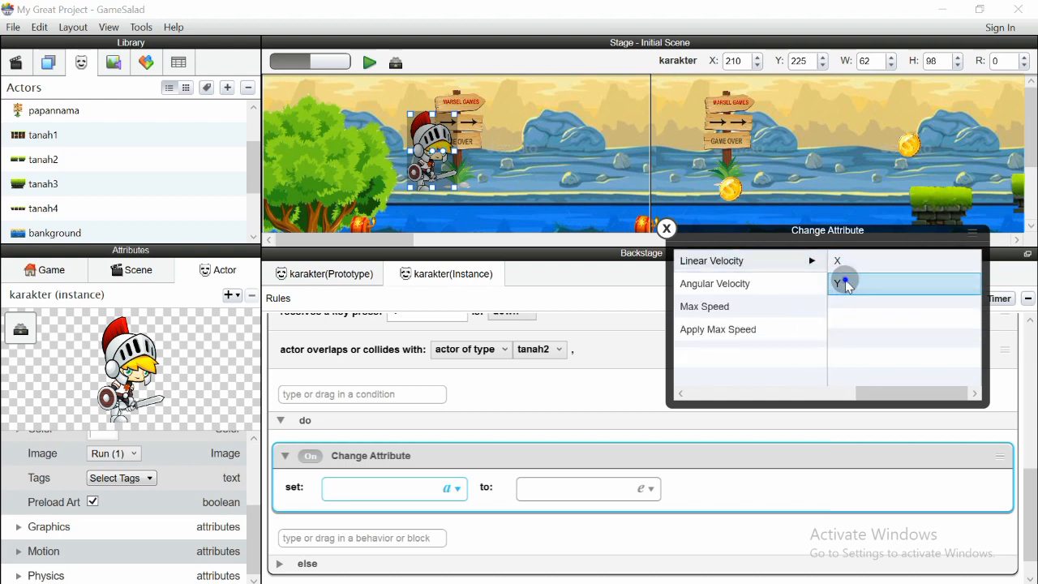
Make the tanah2 rule's Change Attribute behavior set the karakter's Linear Velocity Y to 250
left_click(847, 285)
scroll(546, 434, "down", 1)
left_click(543, 461)
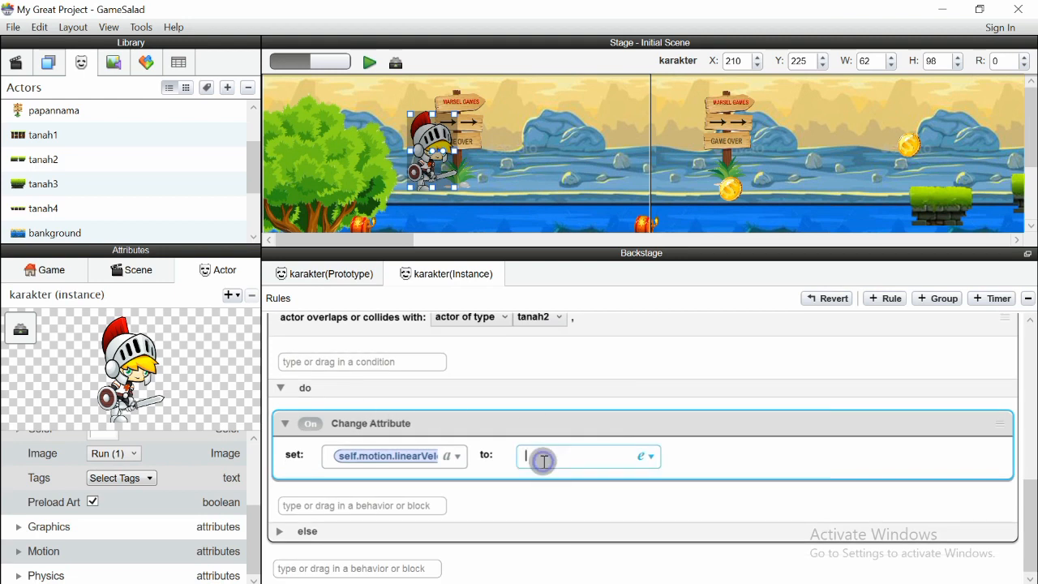
scroll(498, 403, "up", 3)
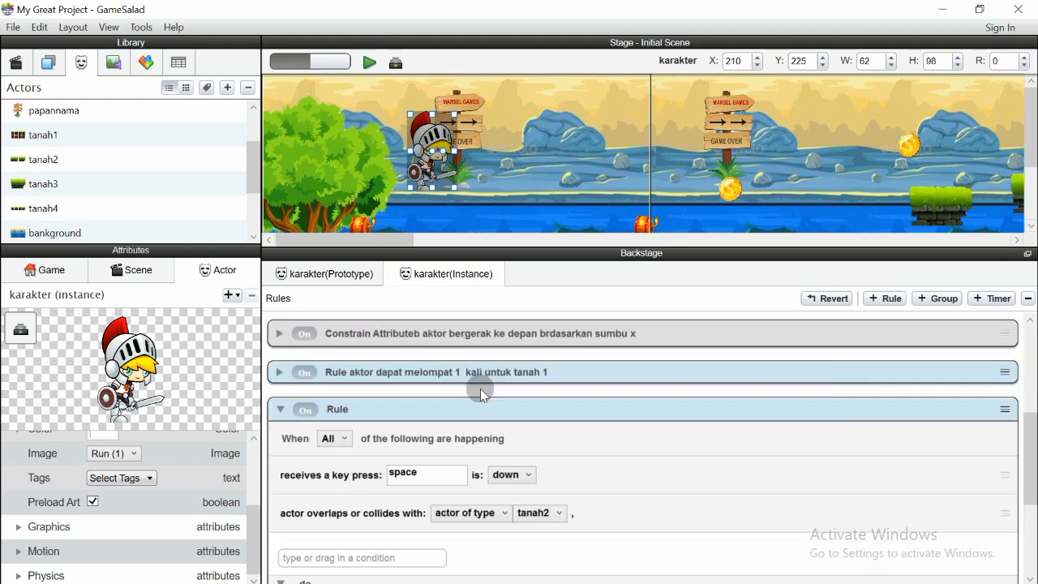
scroll(467, 393, "up", 2)
scroll(497, 417, "down", 4)
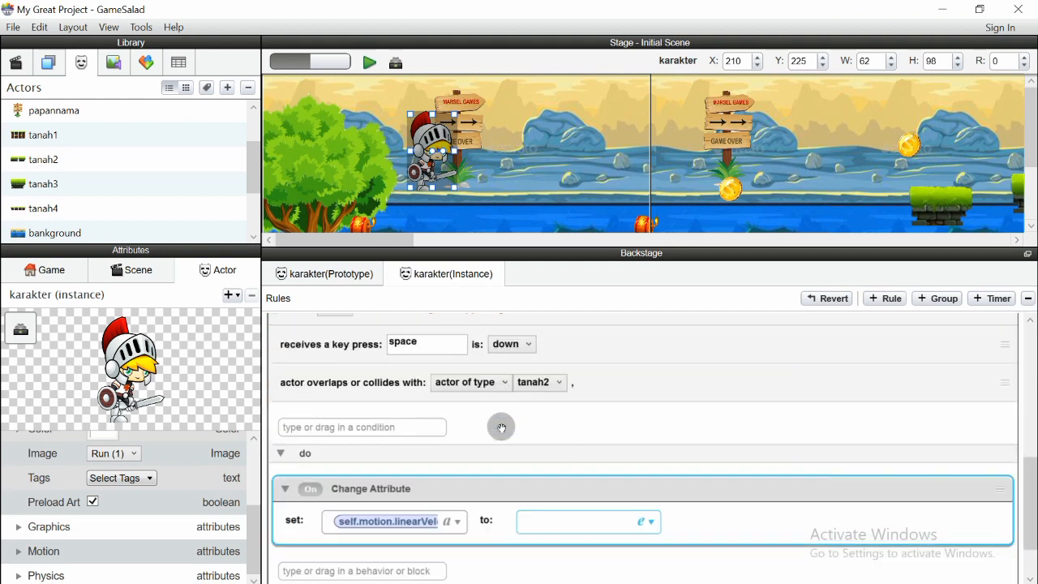
scroll(502, 427, "down", 2)
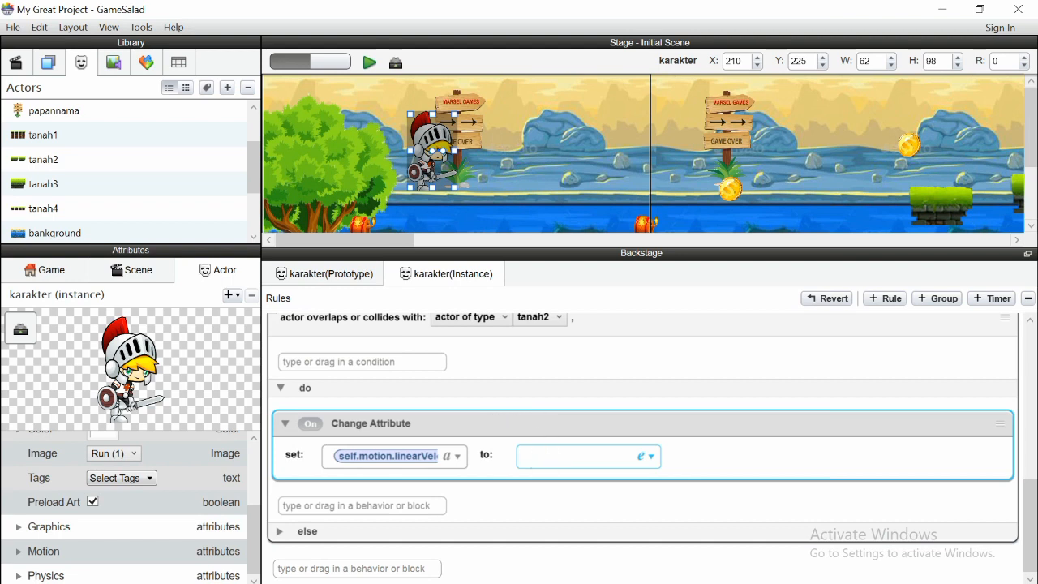
left_click(530, 499)
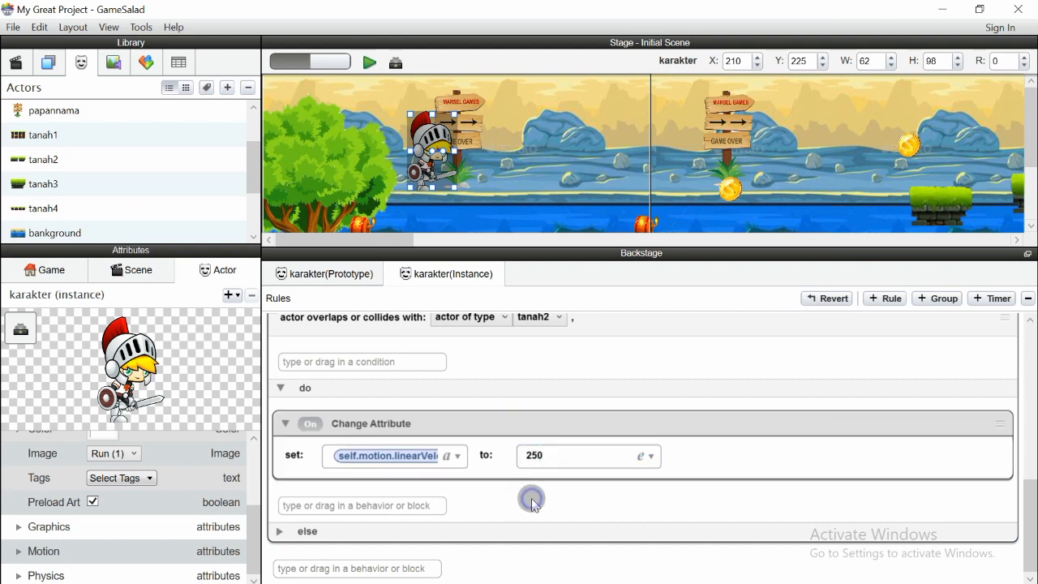
Examine the conditions and Change Attribute settings of the tanah 1 jump rule for comparison with the new rule
scroll(426, 403, "up", 4)
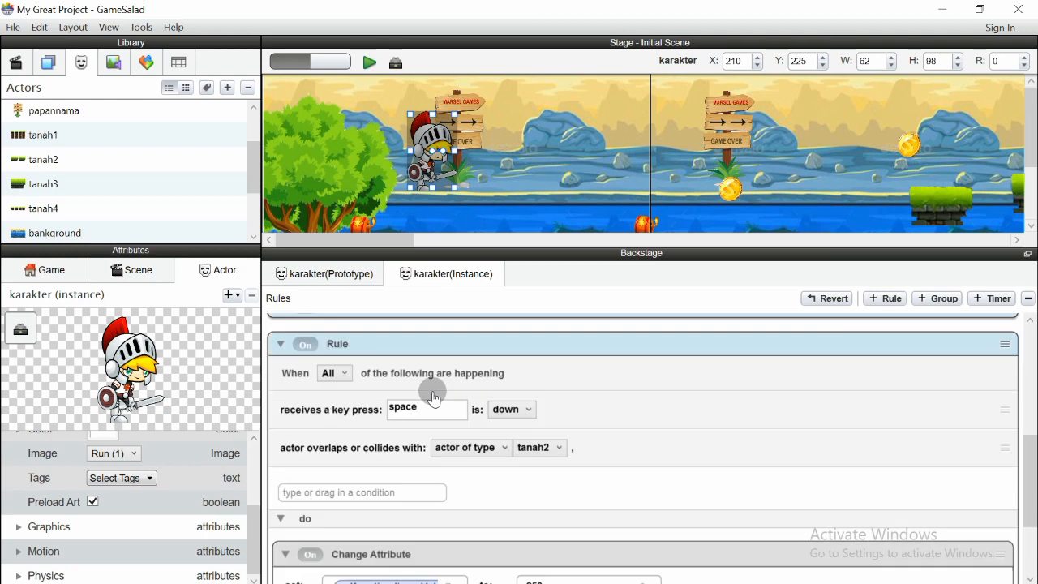
scroll(435, 398, "up", 2)
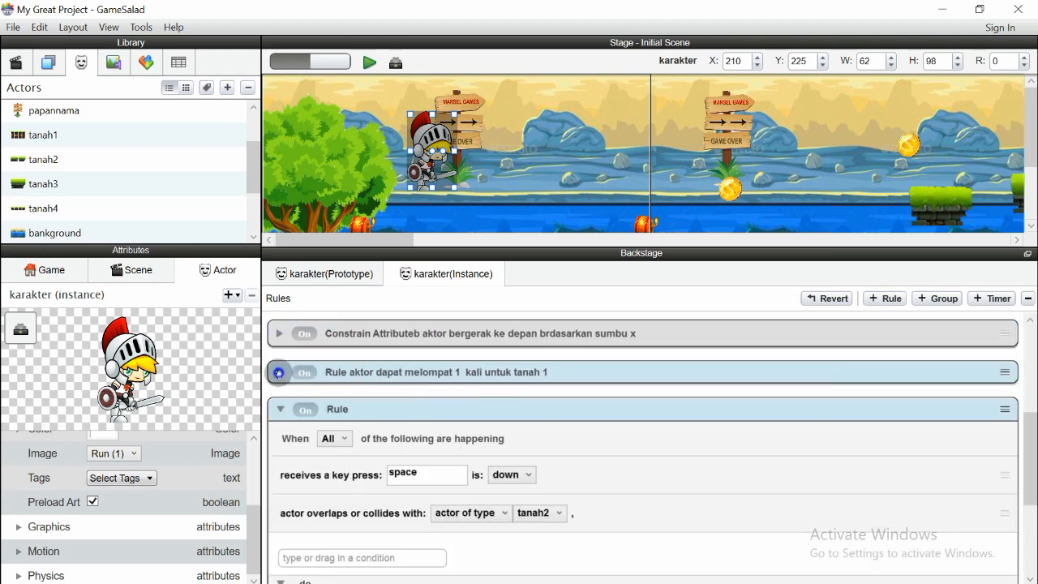
left_click(279, 373)
scroll(572, 492, "down", 4)
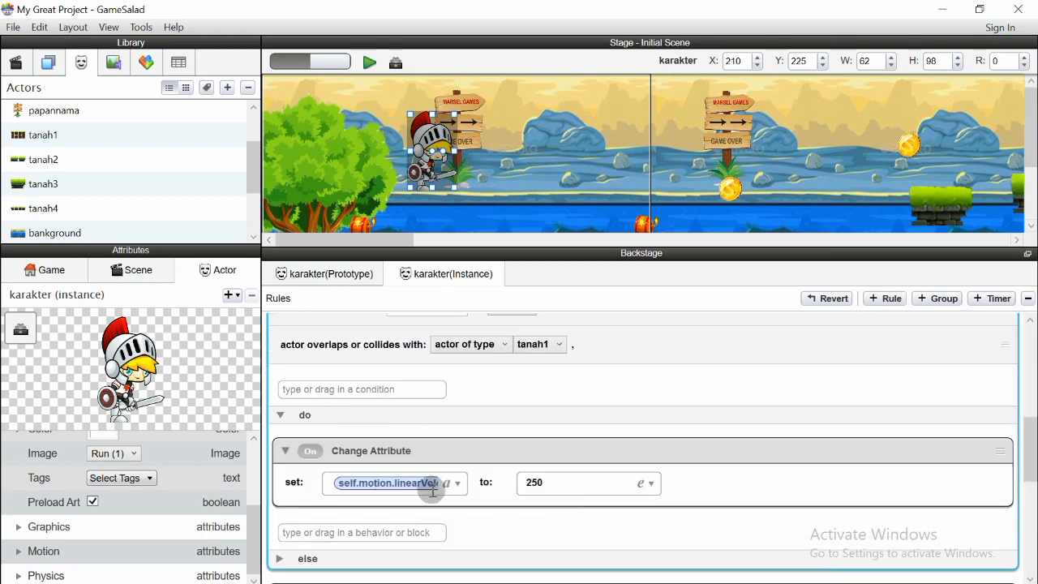
scroll(452, 465, "up", 6)
scroll(389, 438, "down", 2)
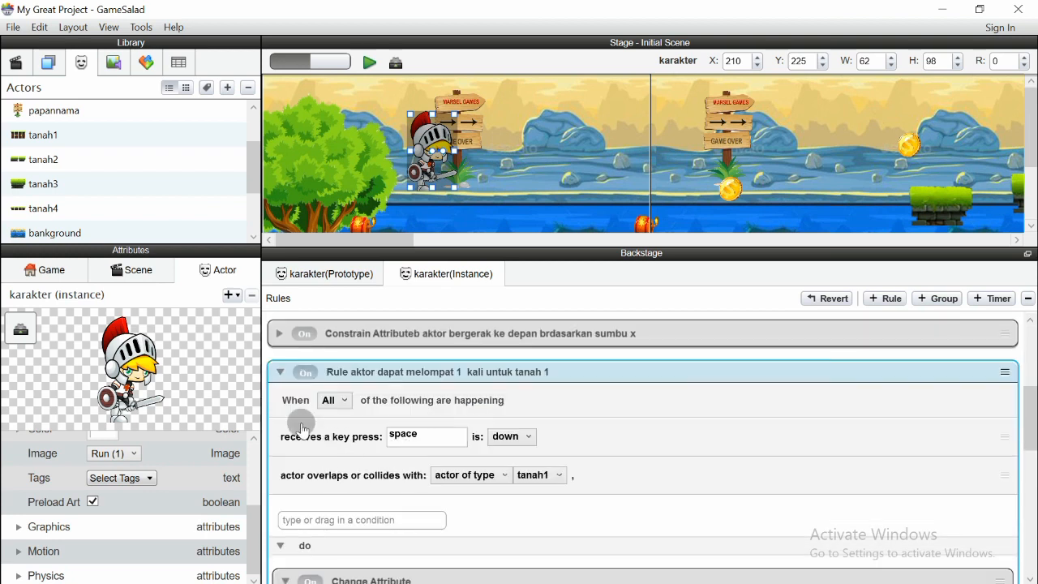
left_click(281, 373)
Collapse the tanah2 rule and name it "Rule aktor dapat melompat 1 kali untuk tanah 2", reusing the text of the tanah 1 rule's name
scroll(509, 440, "down", 2)
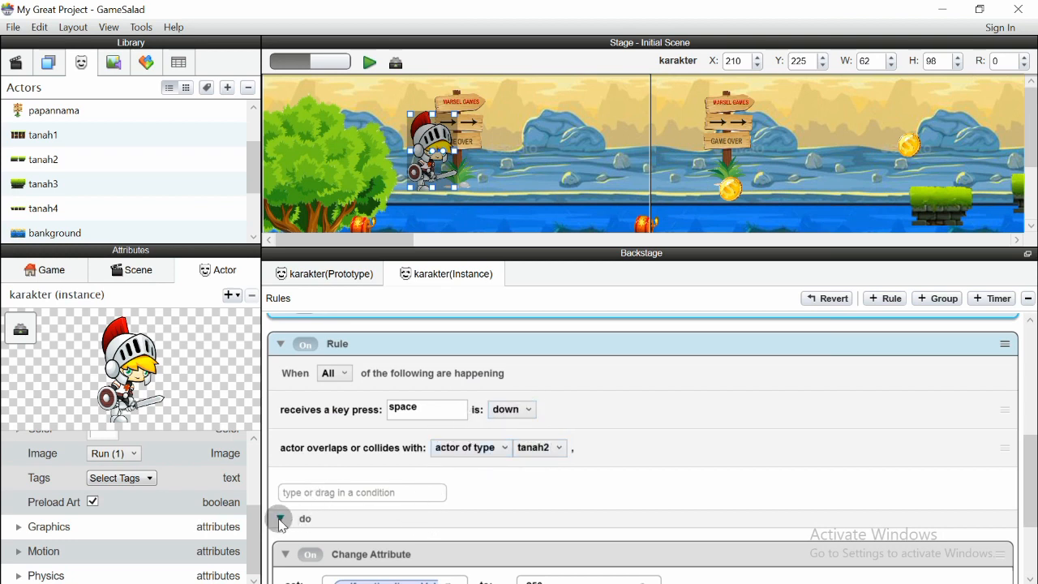
left_click(295, 357)
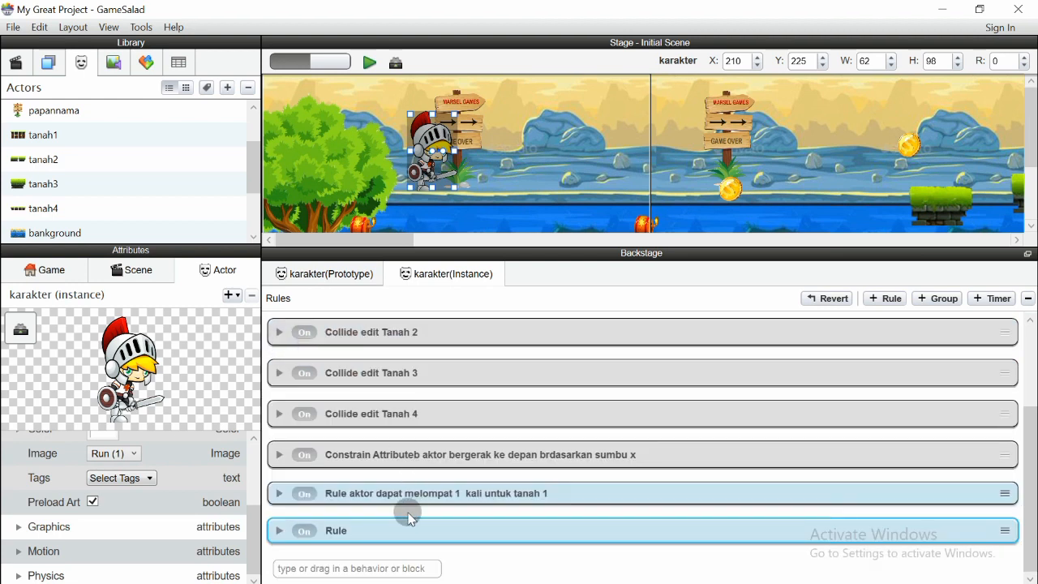
double_click(394, 494)
left_click(362, 493)
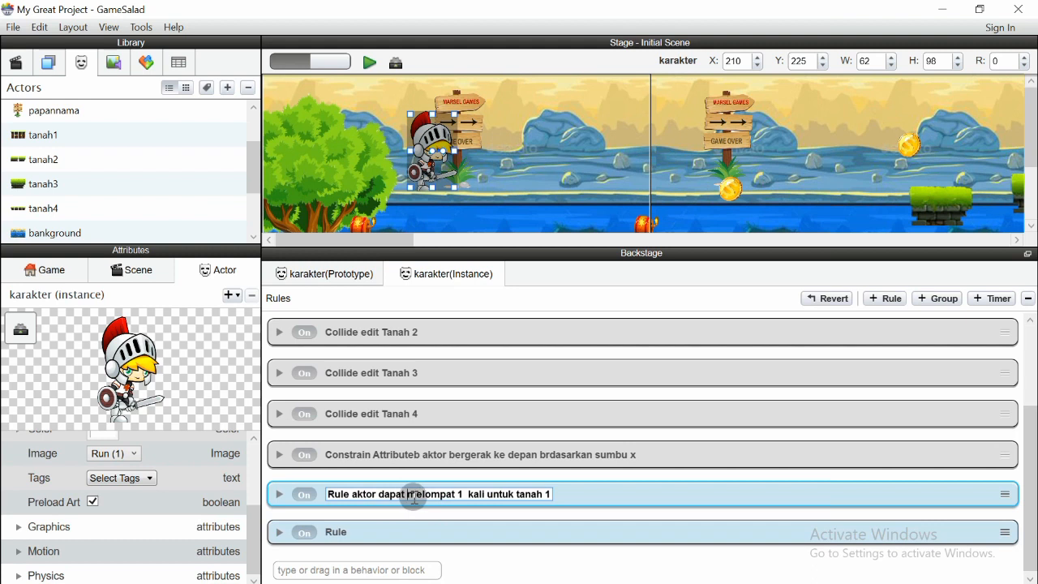
left_click_drag(351, 494, 576, 523)
key("ctrl+c")
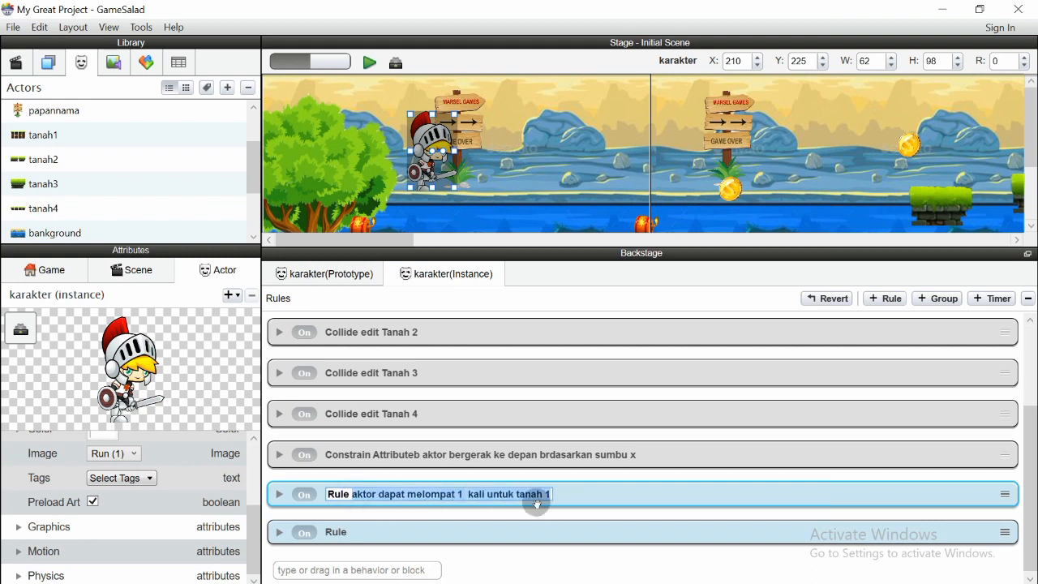
left_click(338, 531)
left_click(360, 530)
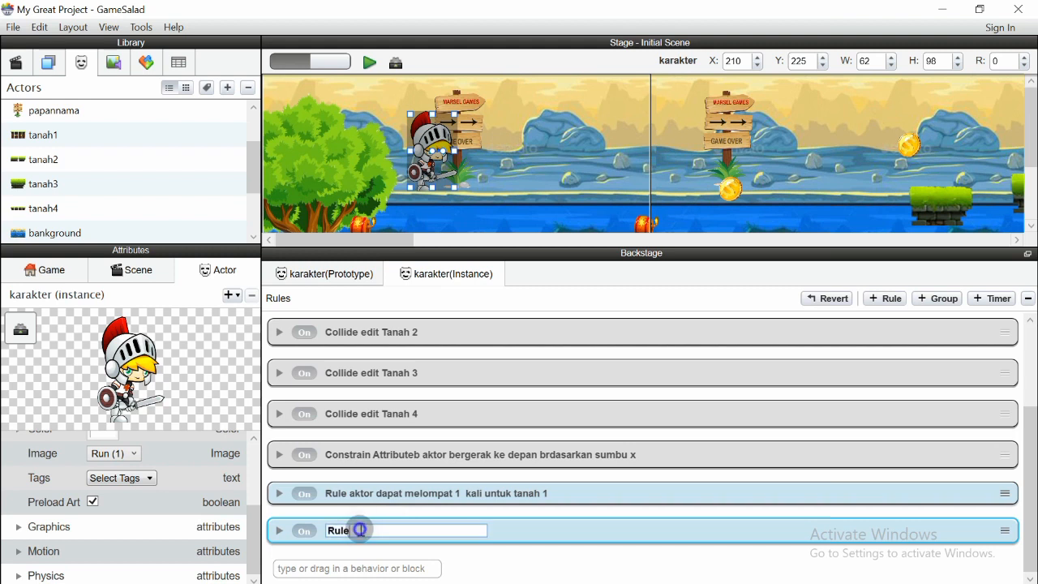
key("ctrl+v")
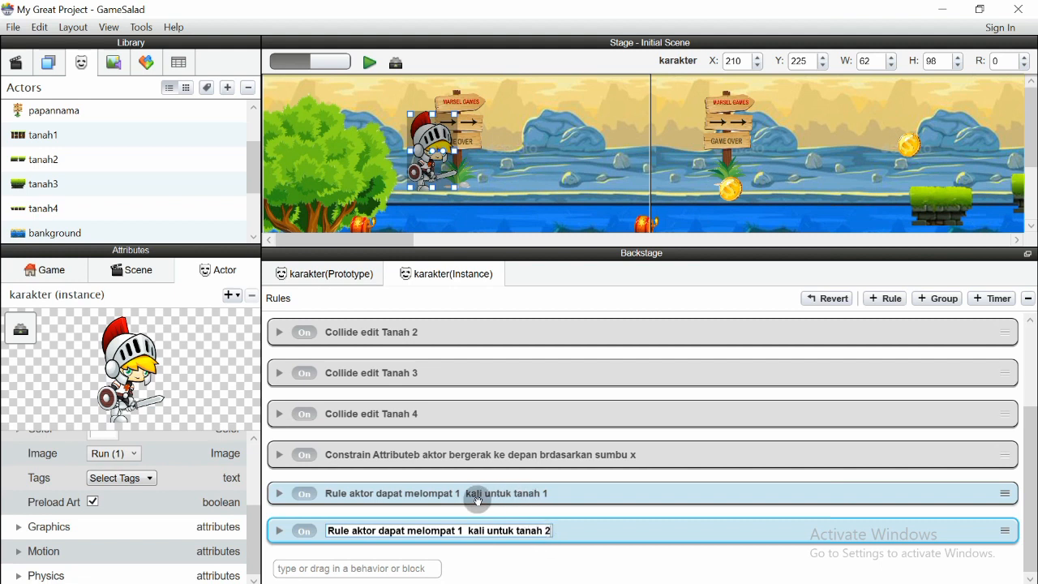
left_click(517, 556)
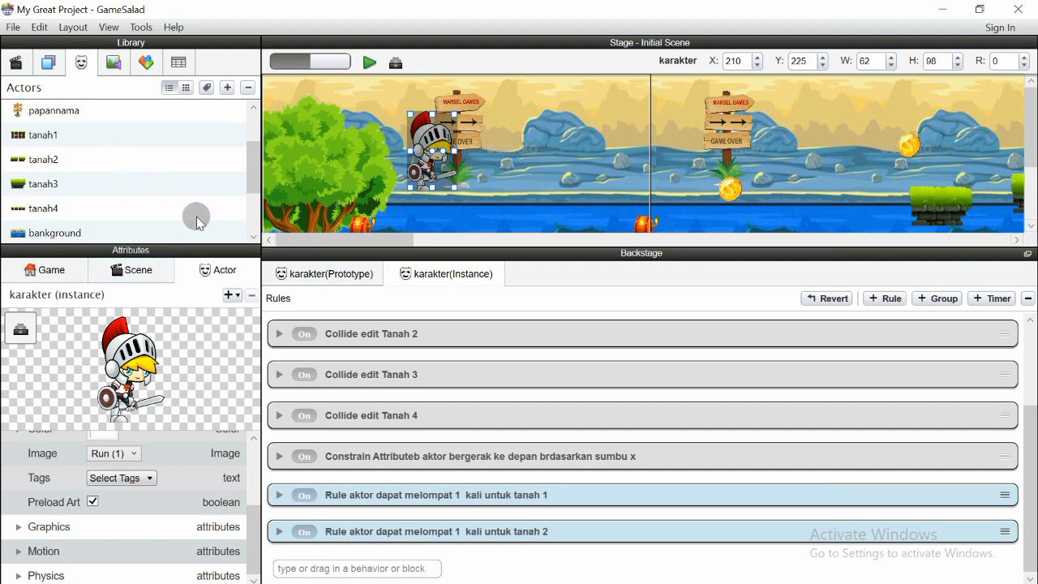
Add a new rule below the tanah 2 jump rule with a key press condition for space being down
left_click(885, 298)
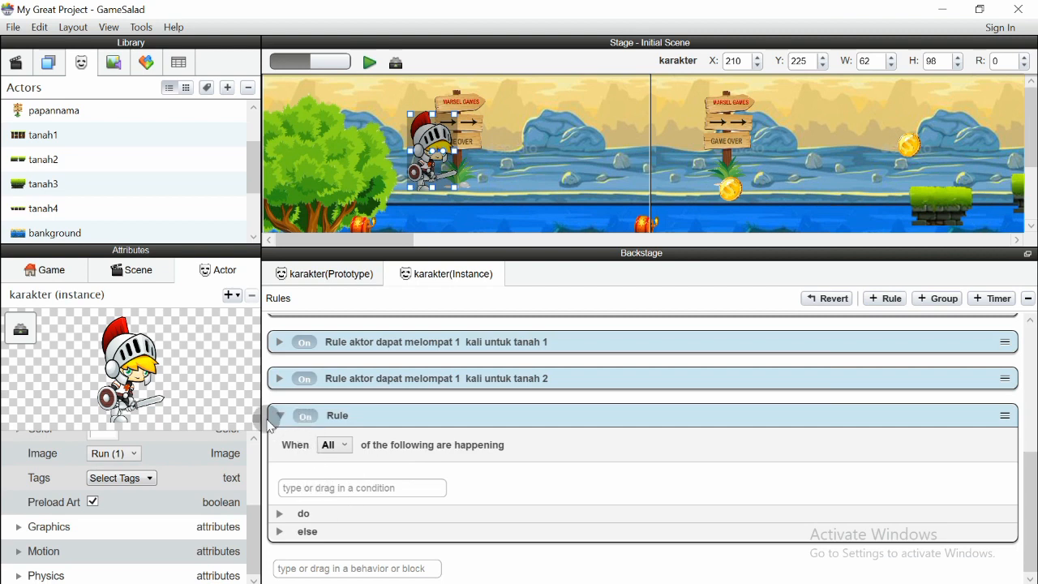
left_click(312, 487)
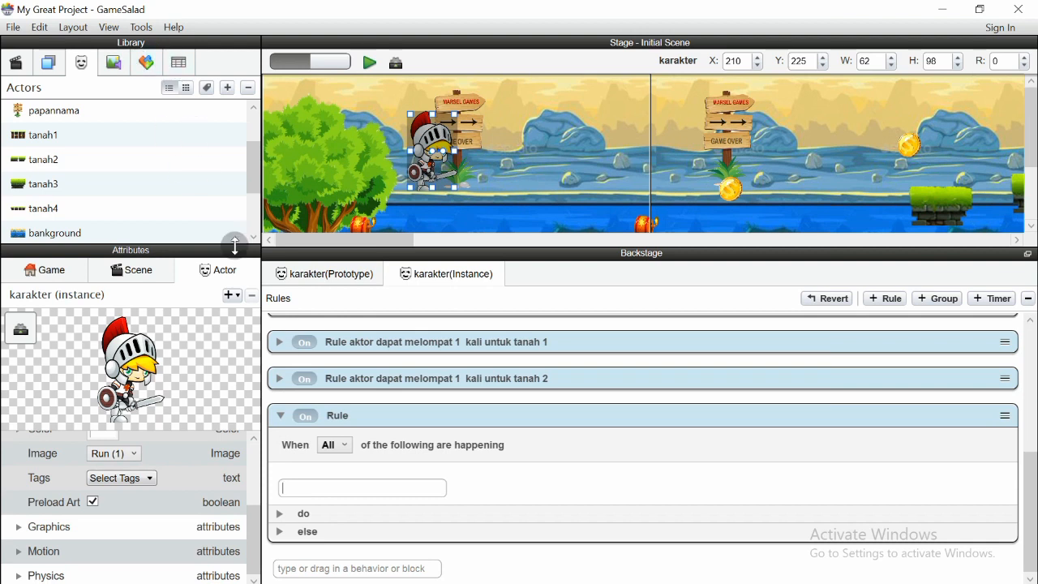
left_click(308, 489)
type("key")
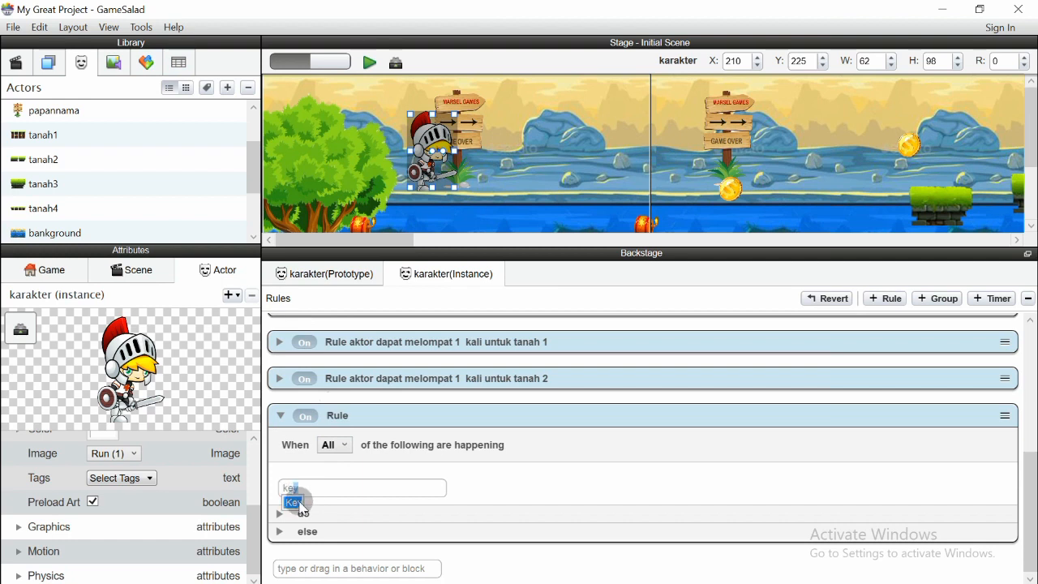
left_click(300, 508)
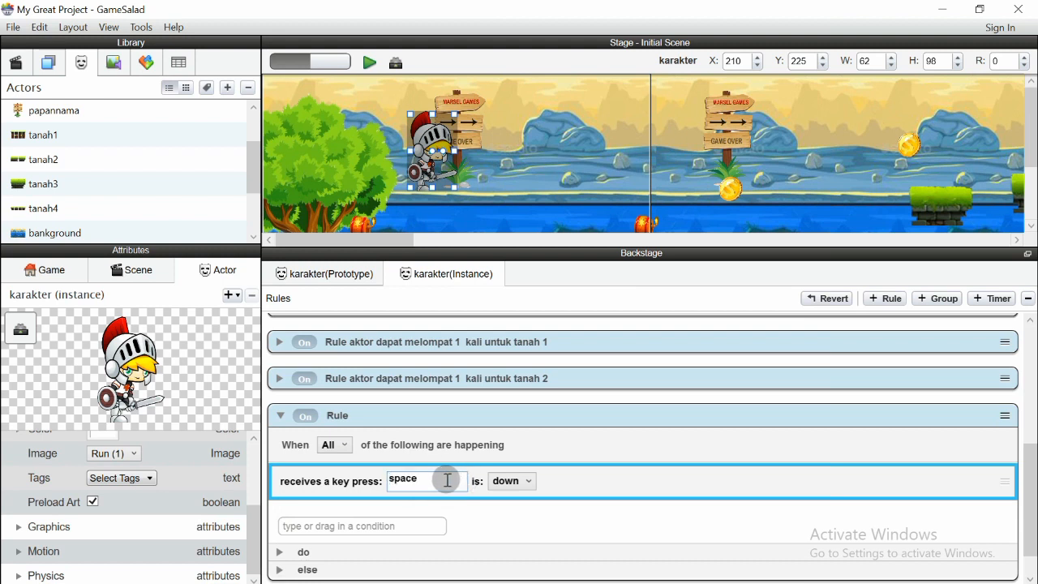
Add a collision condition to the new rule for overlapping or colliding with an actor of type tanah3
left_click(371, 526)
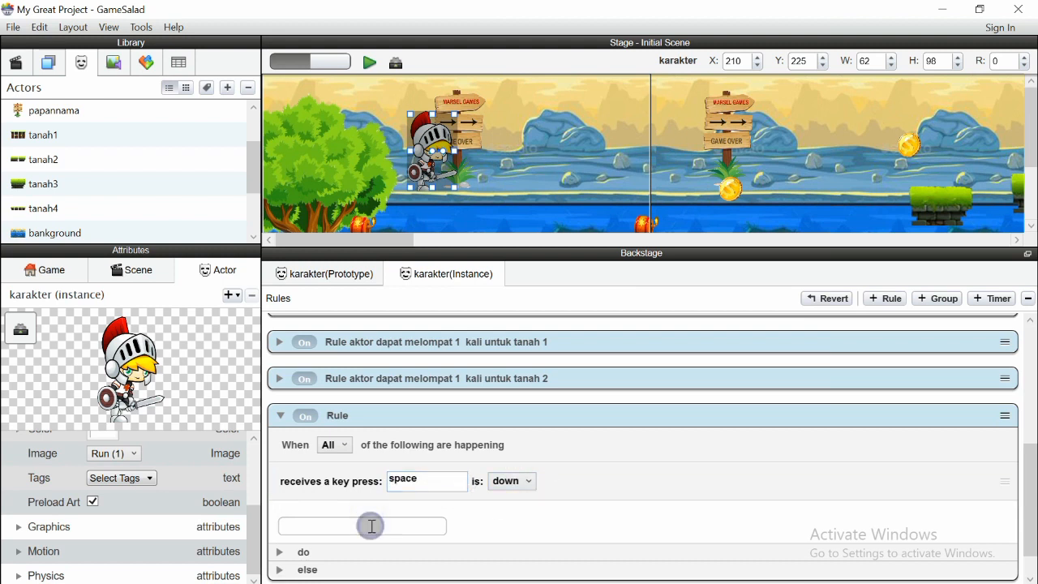
type("co")
left_click(306, 540)
scroll(481, 511, "down", 2)
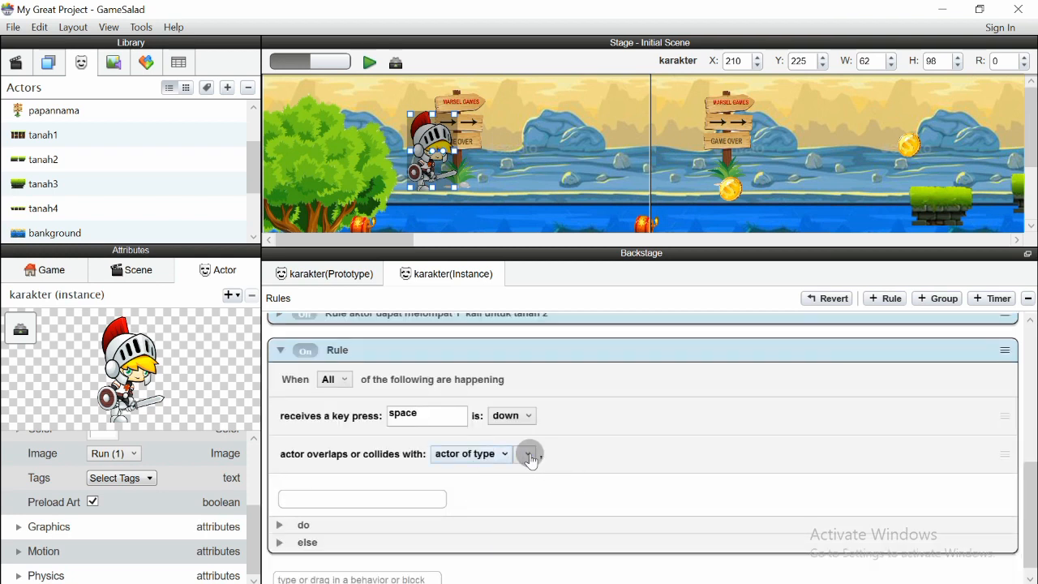
left_click(529, 455)
left_click(555, 347)
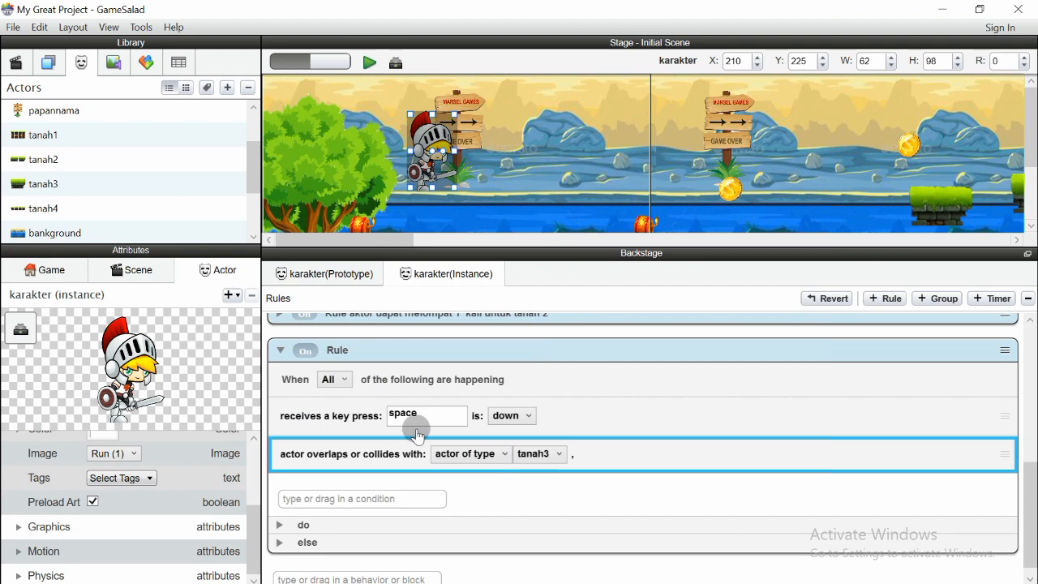
left_click(380, 500)
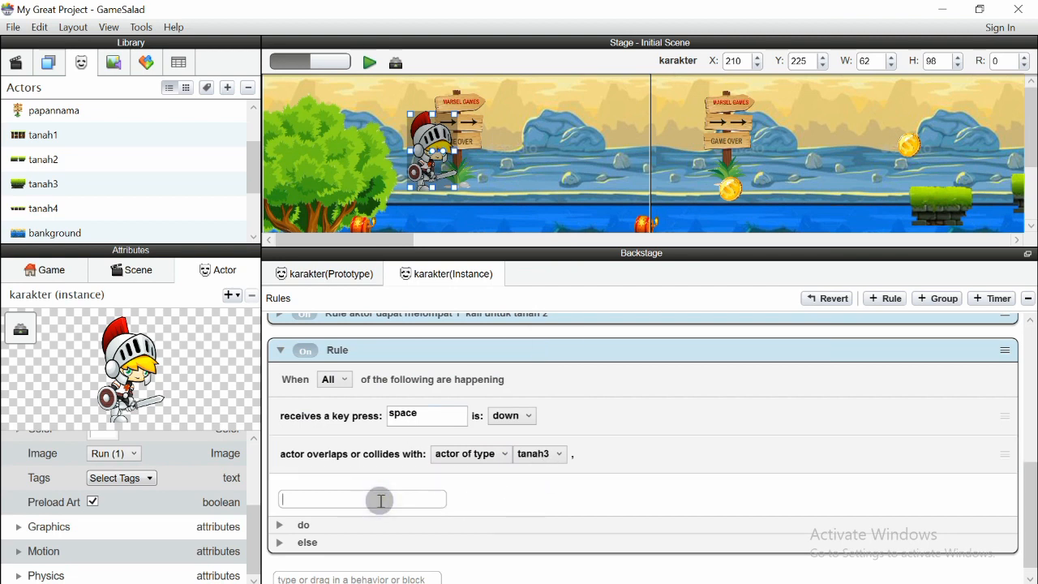
left_click(490, 486)
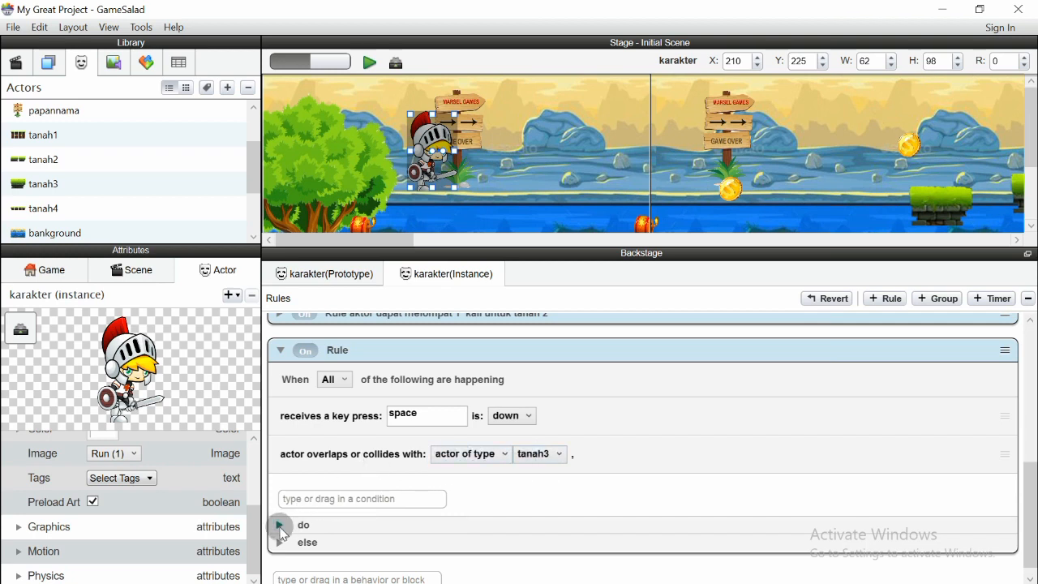
Add a Change Attribute behavior to the do section of the new tanah3 rule
left_click(281, 528)
left_click(327, 560)
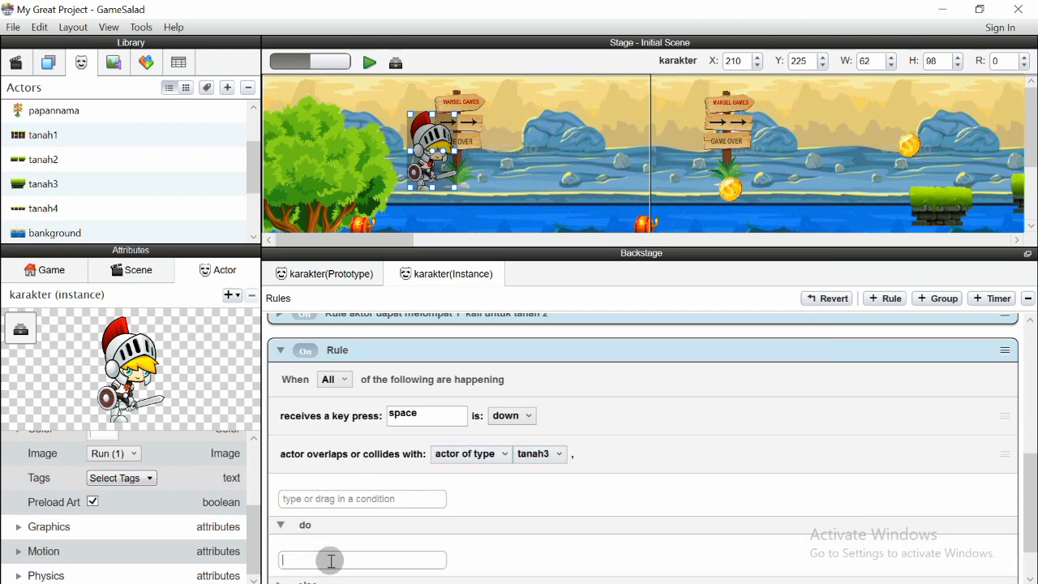
type("change Attribute")
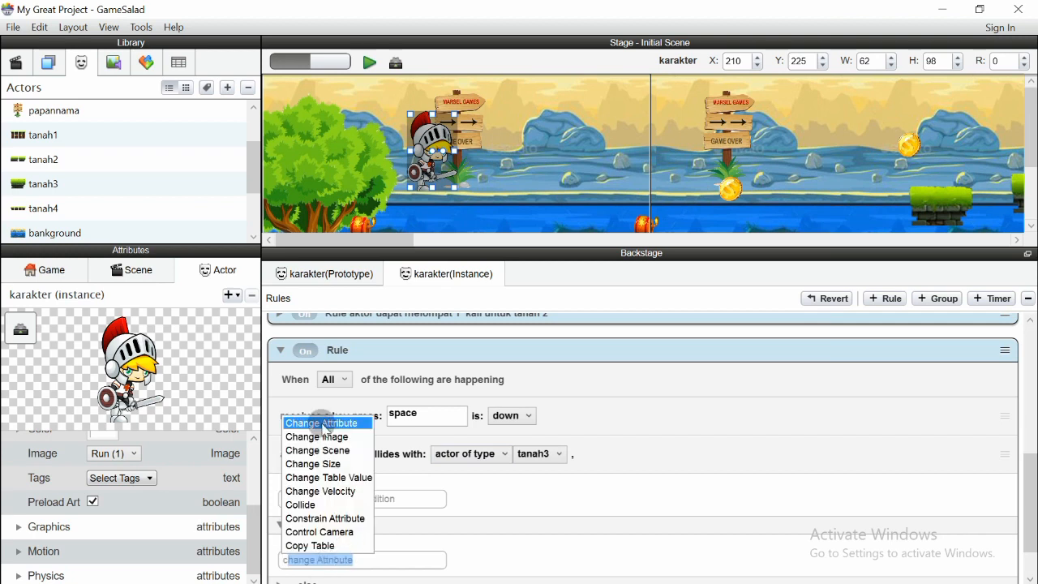
left_click(327, 425)
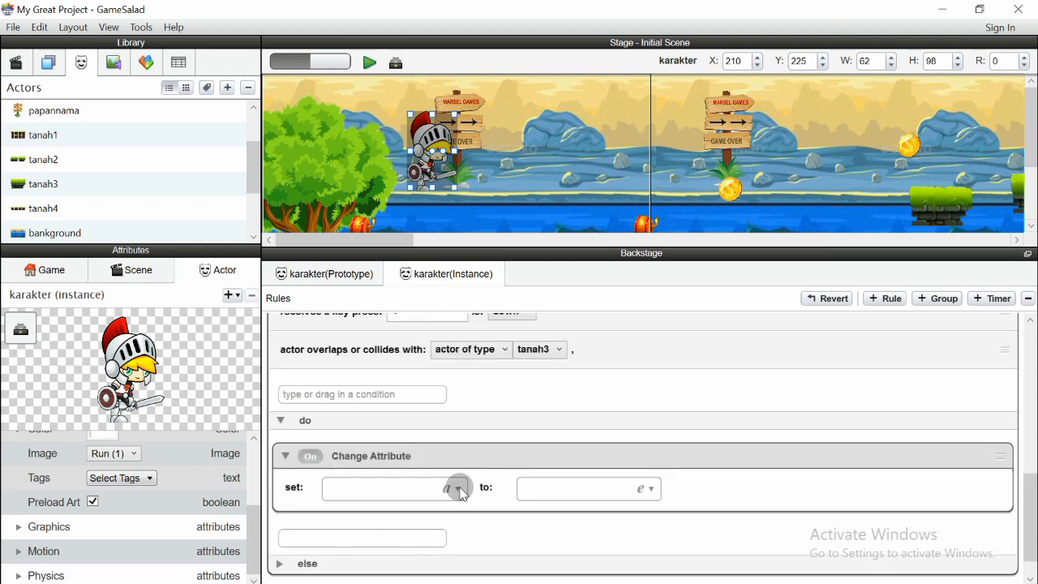
Choose the karakter's Motion Linear Velocity Y as the attribute set by the tanah3 rule's Change Attribute behavior
left_click(460, 489)
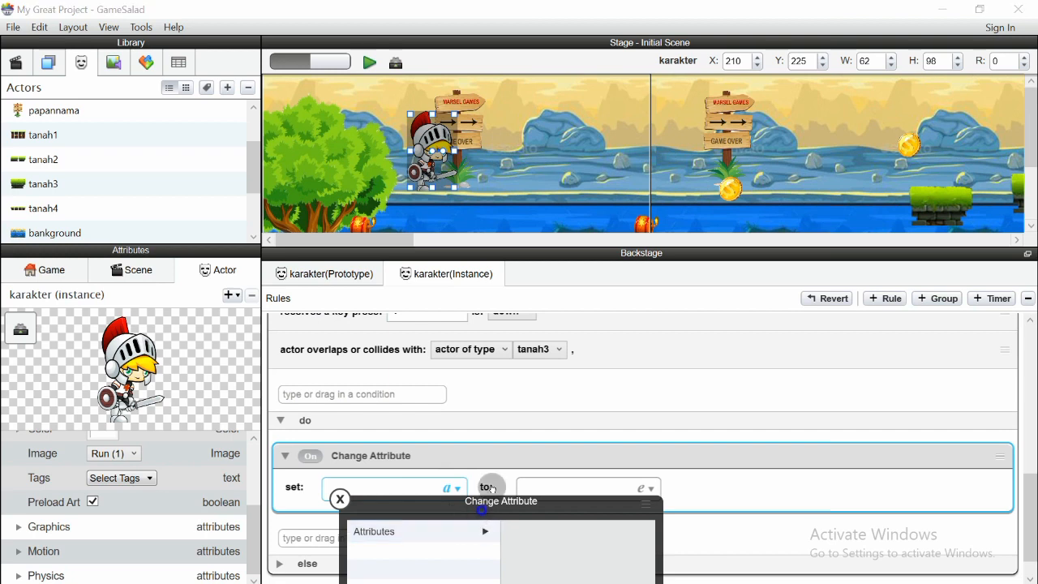
left_click(598, 276)
left_click(637, 368)
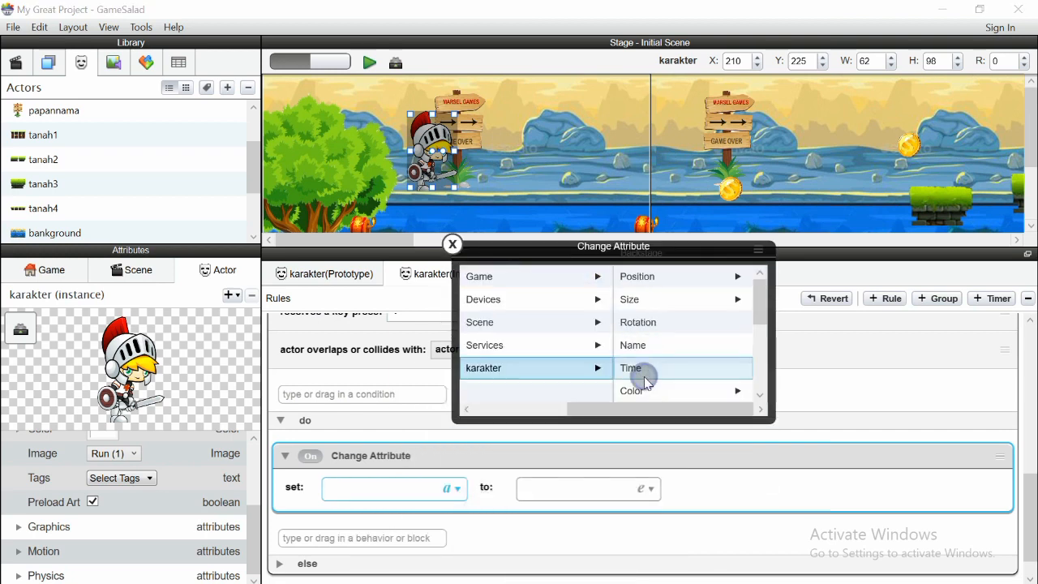
scroll(652, 361, "down", 5)
left_click(649, 347)
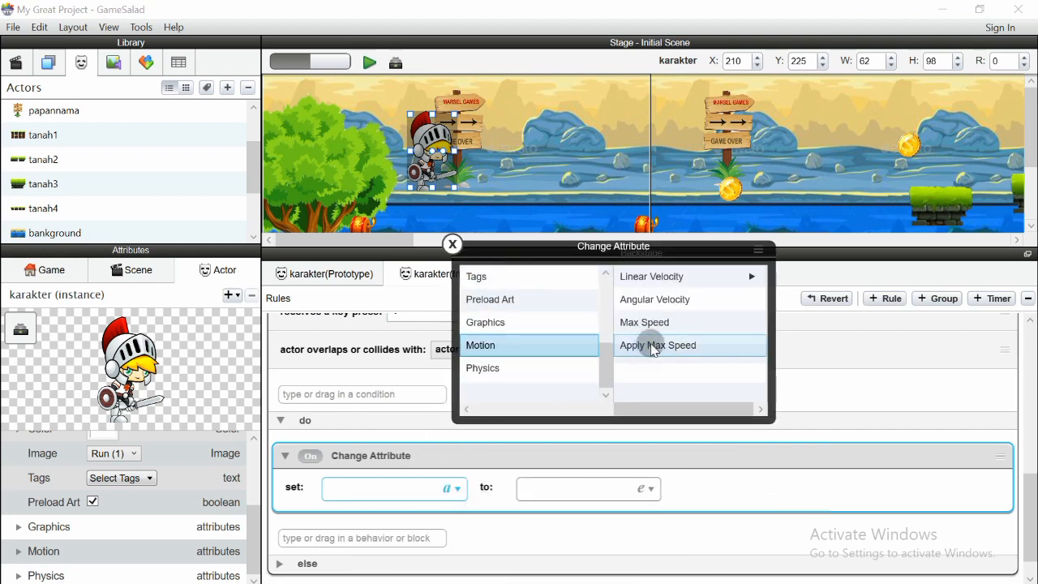
left_click(685, 277)
left_click(632, 296)
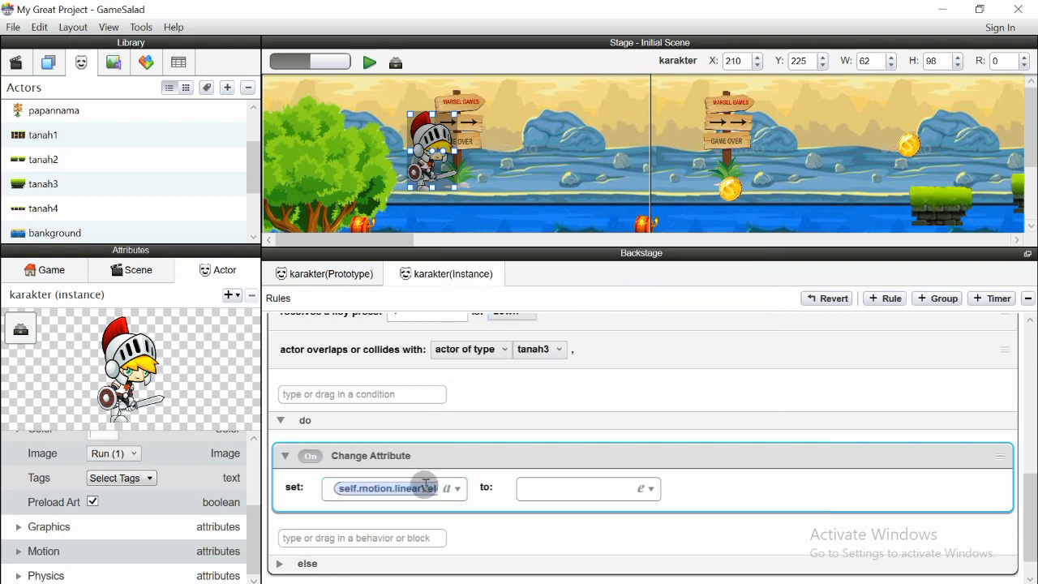
Set the tanah3 rule's Change Attribute value to 250 and collapse the rule
left_click(541, 489)
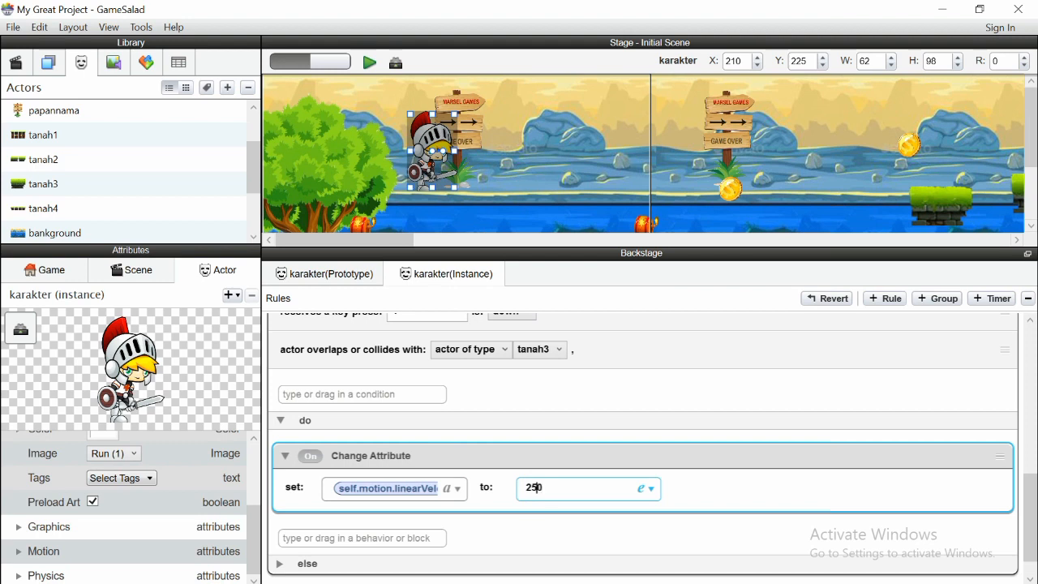
left_click(500, 540)
scroll(406, 486, "up", 2)
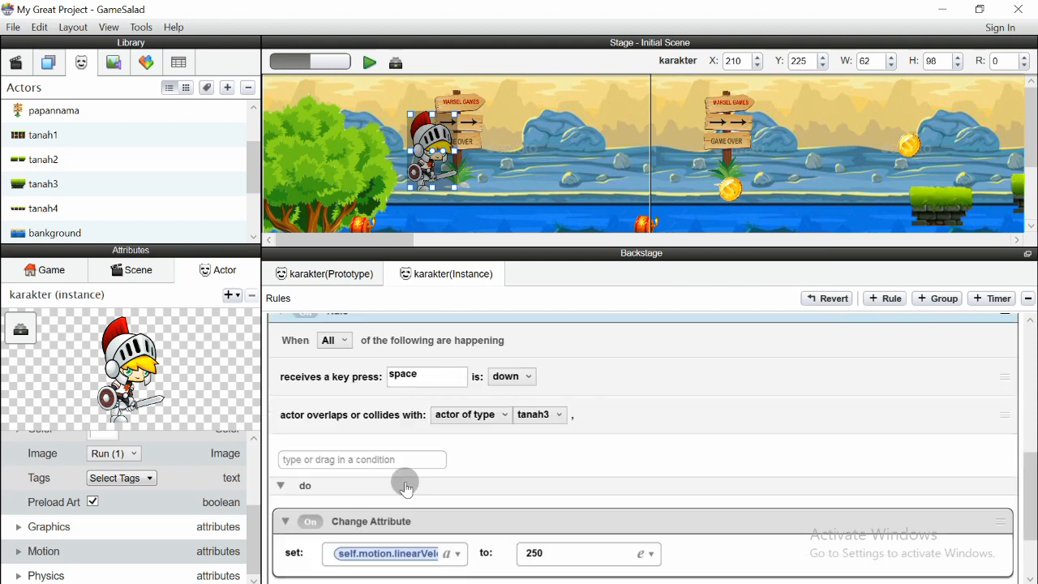
scroll(406, 486, "up", 2)
left_click(281, 377)
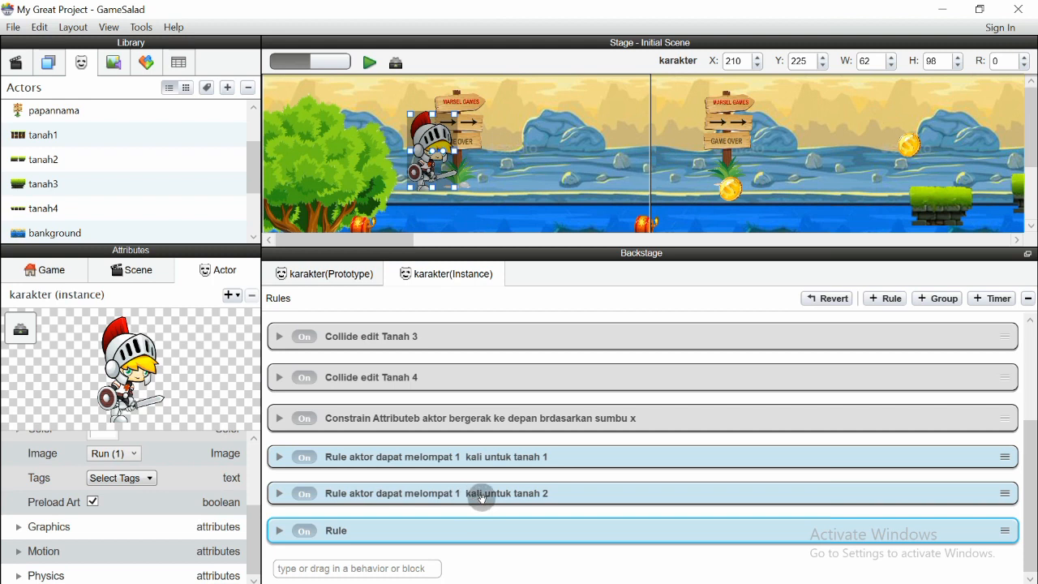
Rename the new tanah3 rule as "Rule aktor dapat melompat 1 kali untuk tanah 3"
double_click(394, 531)
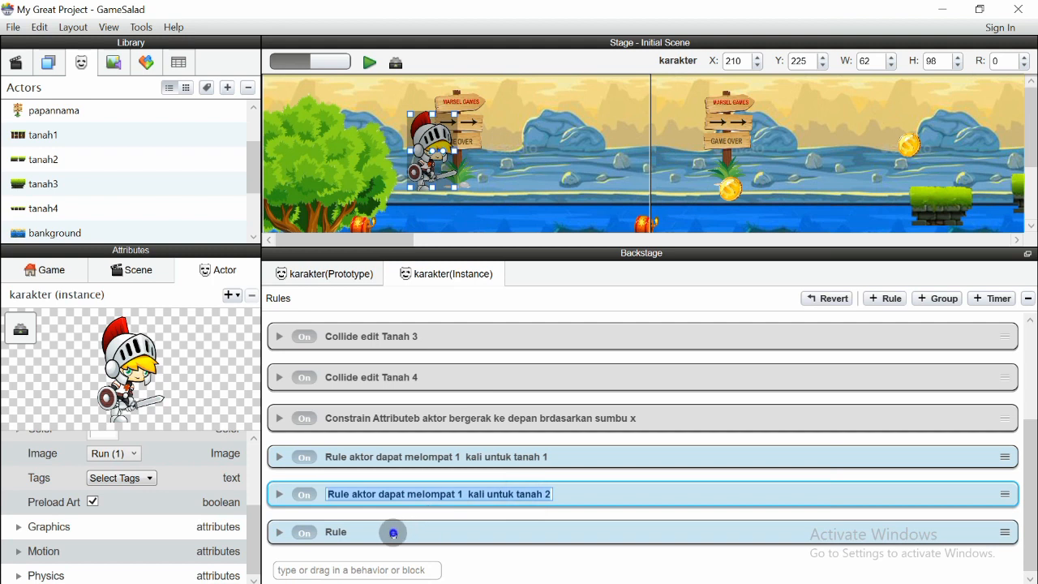
type("aktor dapat melompat 1  kali untuk tanah 1")
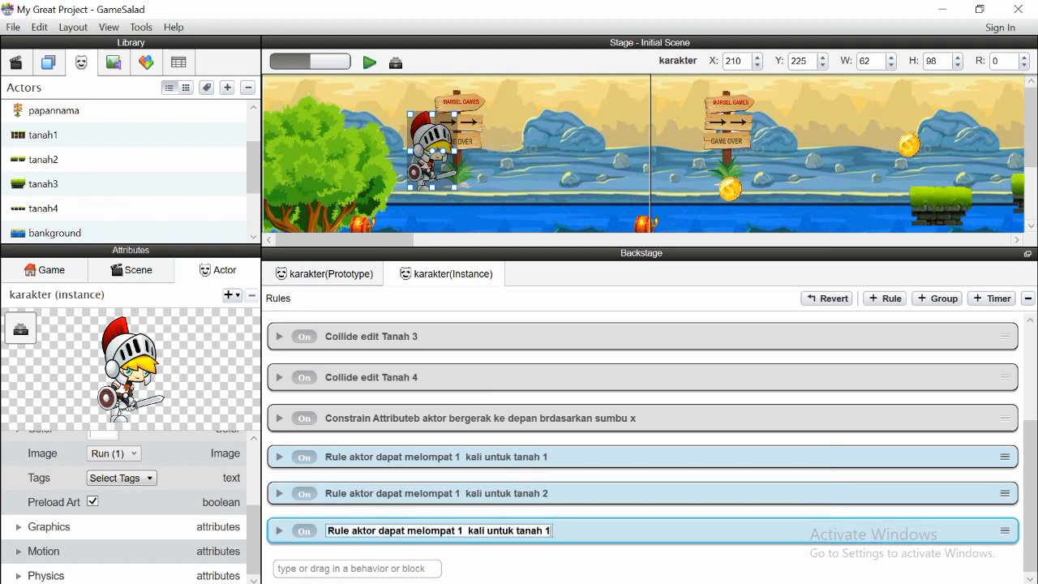
type("3")
left_click(527, 551)
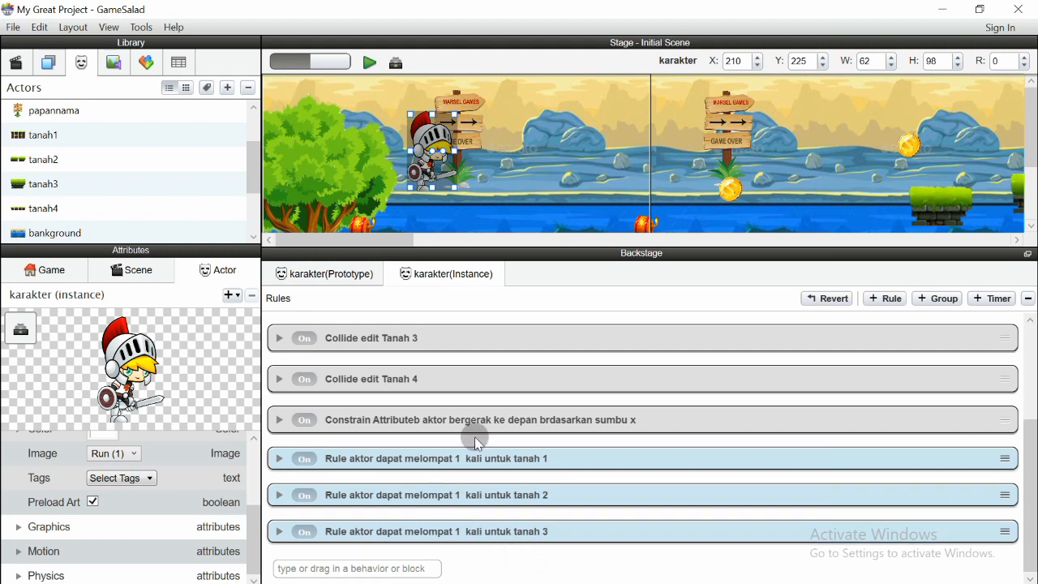
Reselect the karakter instance in the scene and enlarge the stage area to show the ground platforms
left_click_drag(252, 160, 247, 173)
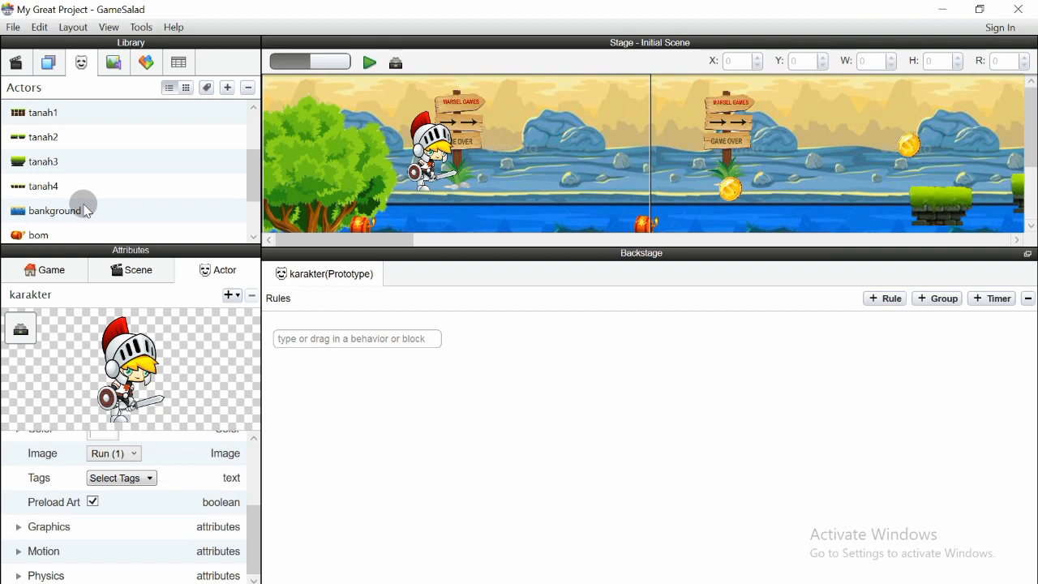
left_click(434, 156)
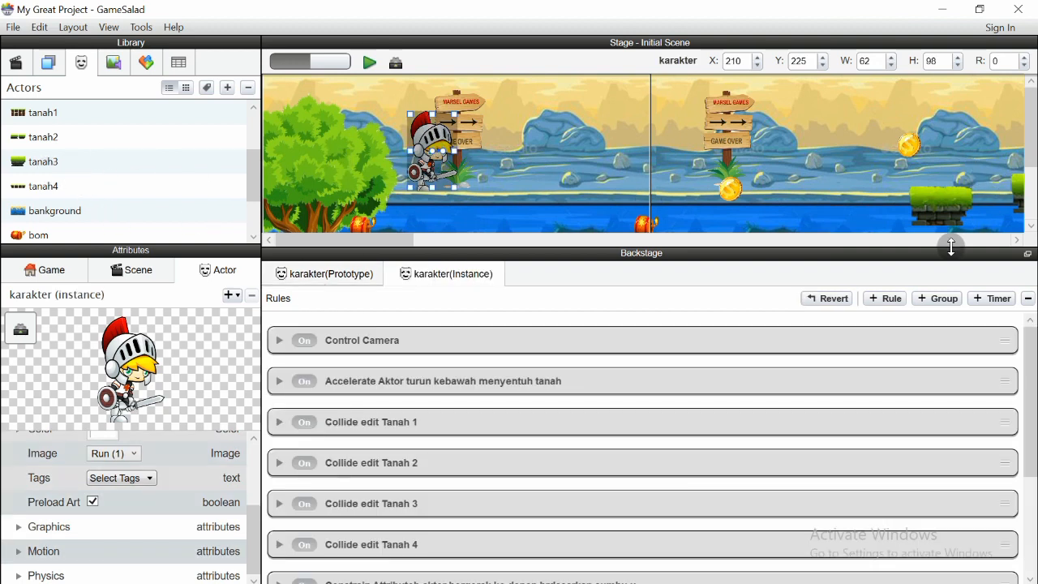
left_click_drag(946, 258, 732, 394)
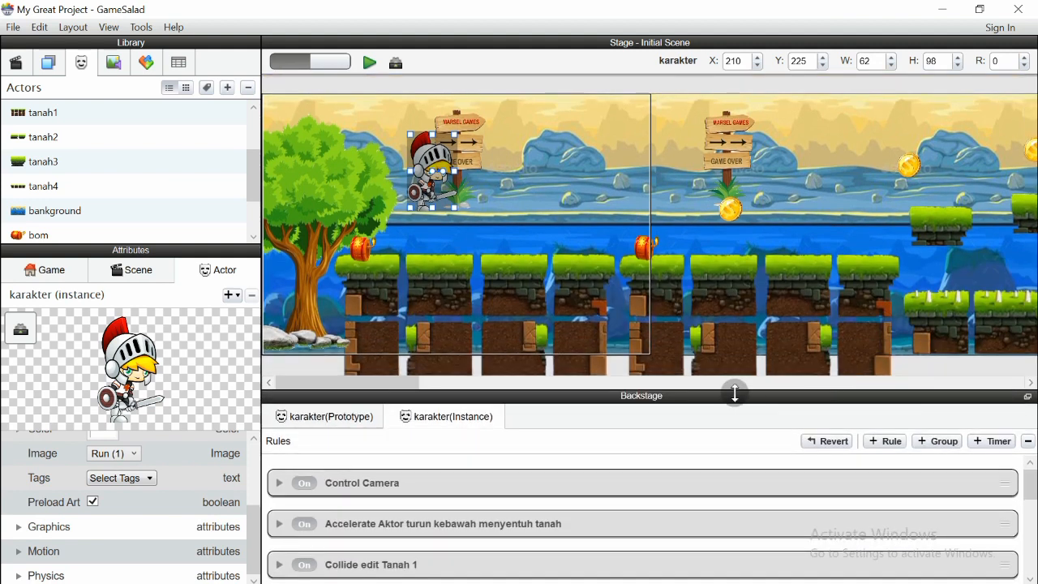
left_click_drag(383, 385, 406, 390)
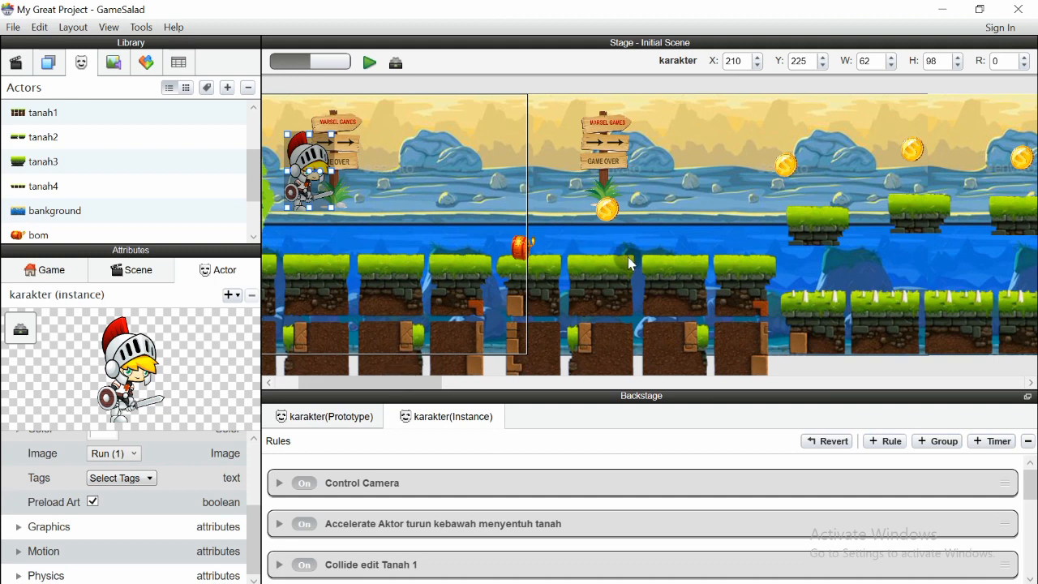
Preview the scene, test the knight's space-key jumps across the platforms up to the trophy, and return to the editor
left_click(369, 63)
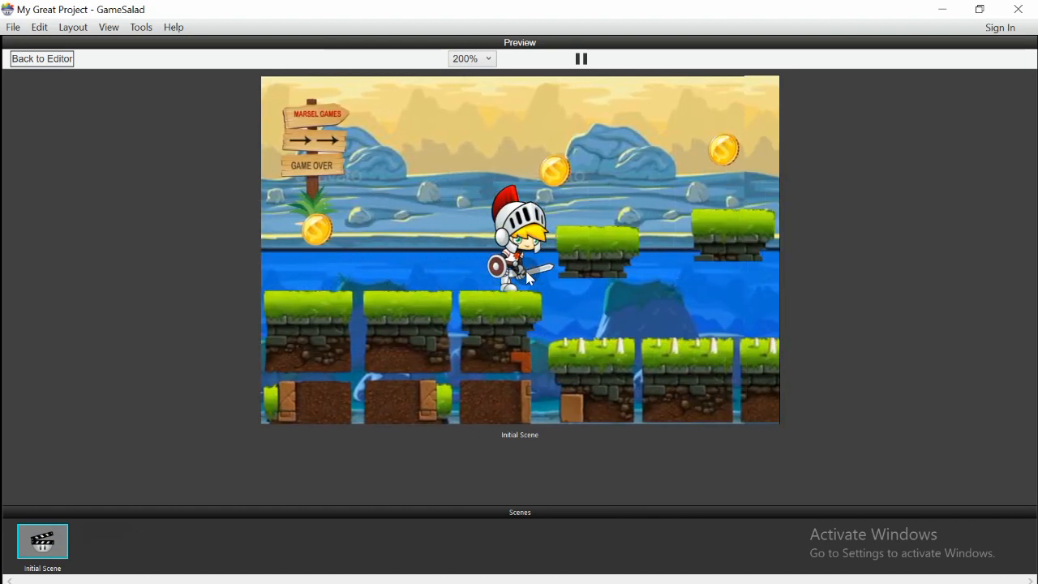
key("space")
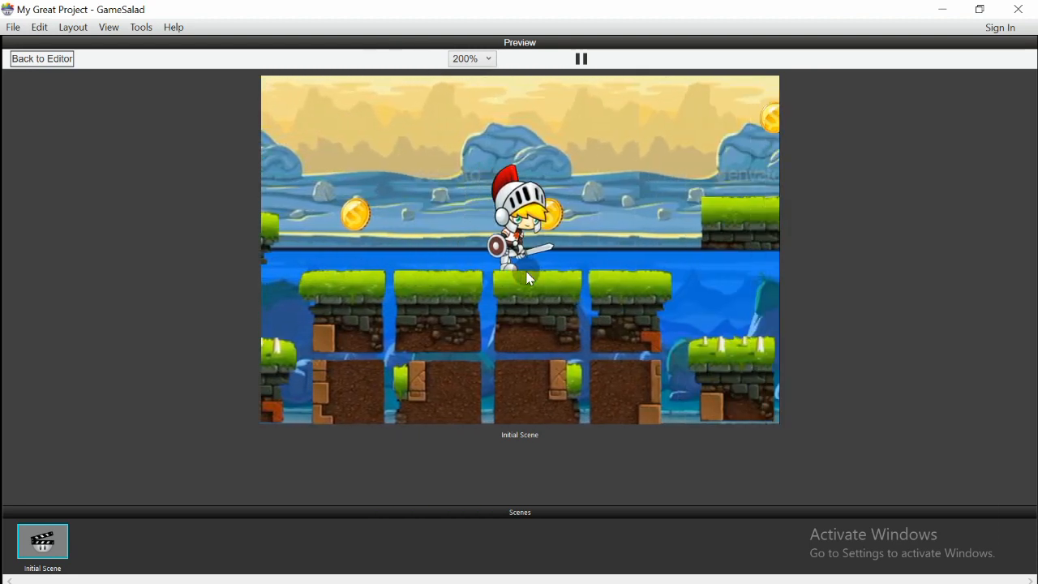
key("space")
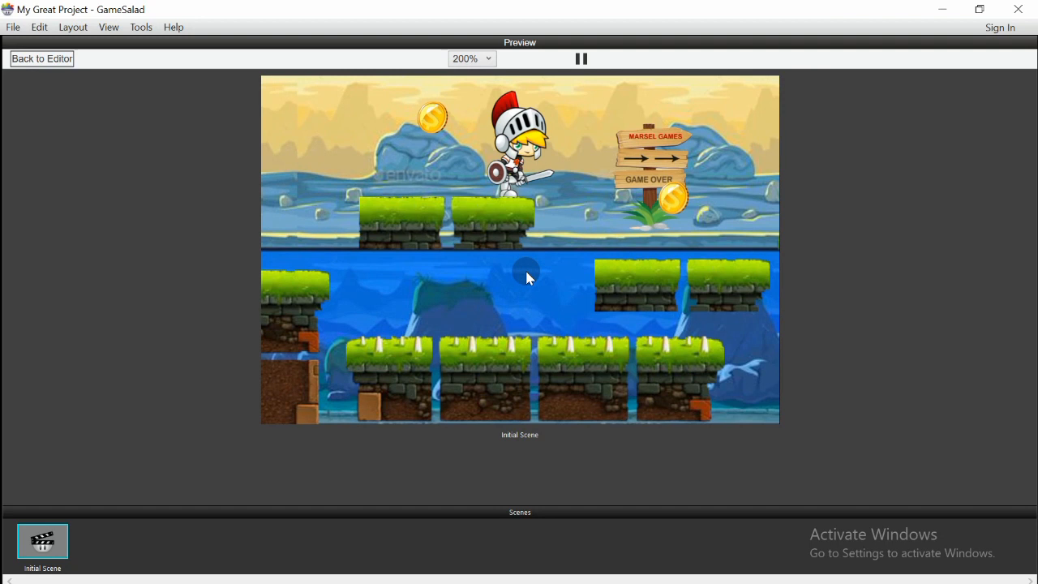
key("space")
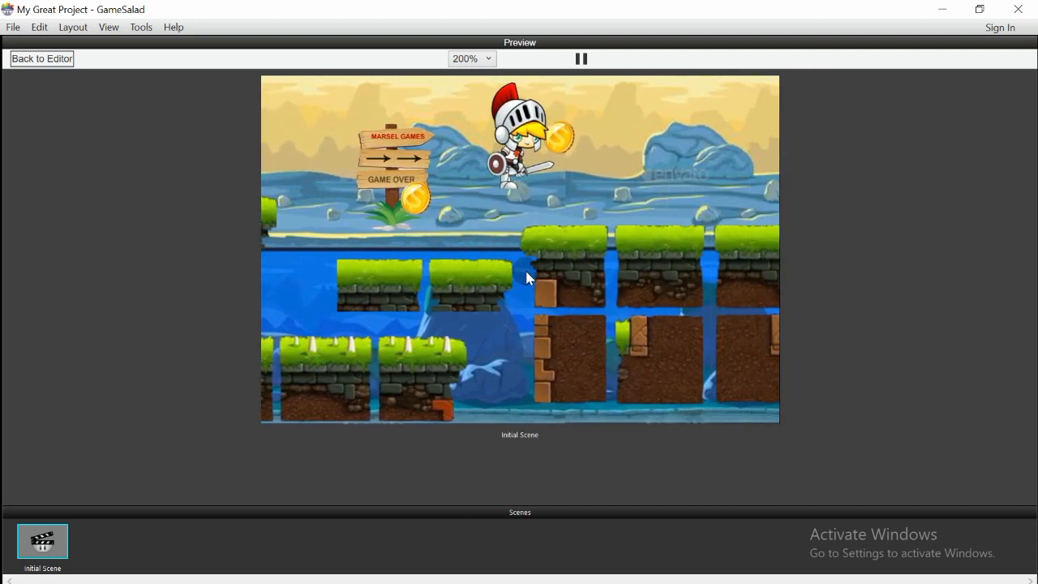
key("space")
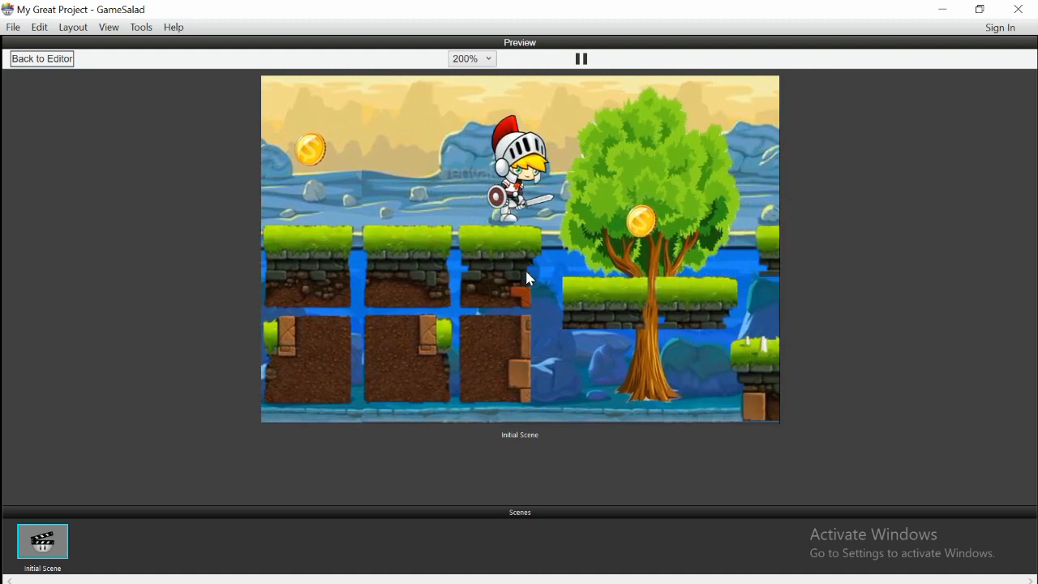
key("space")
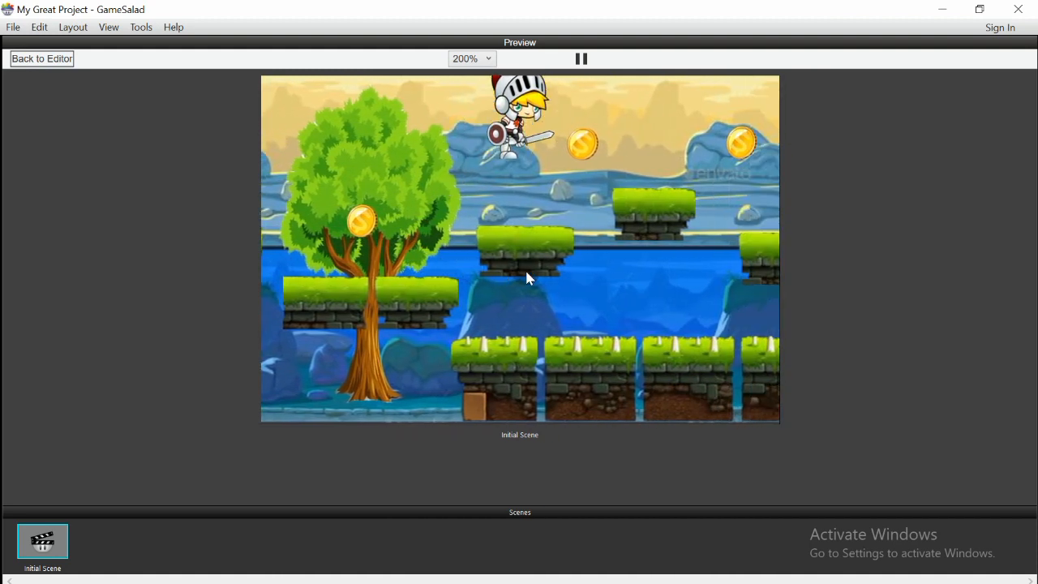
left_click(527, 273)
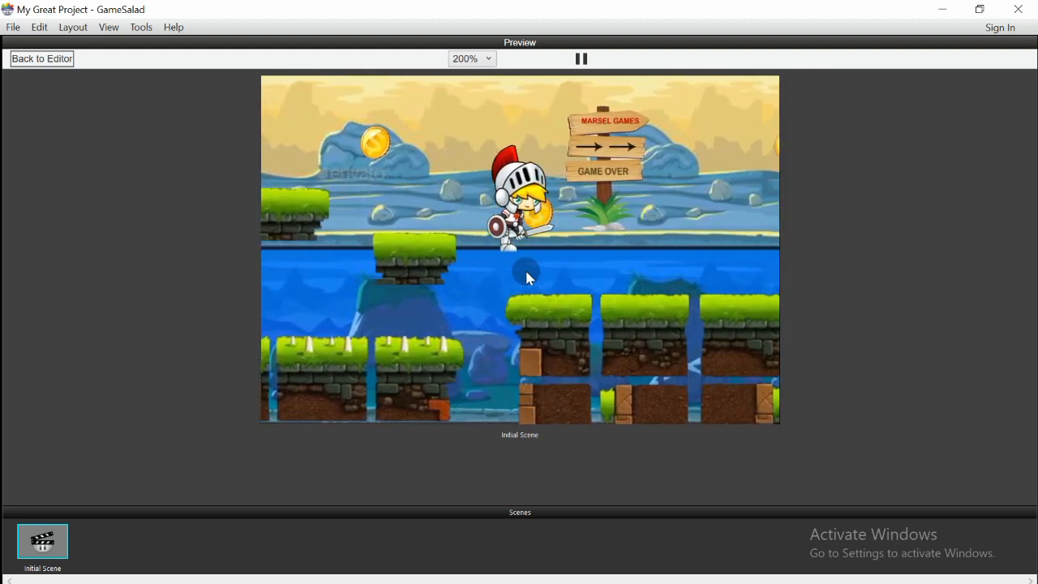
left_click(527, 273)
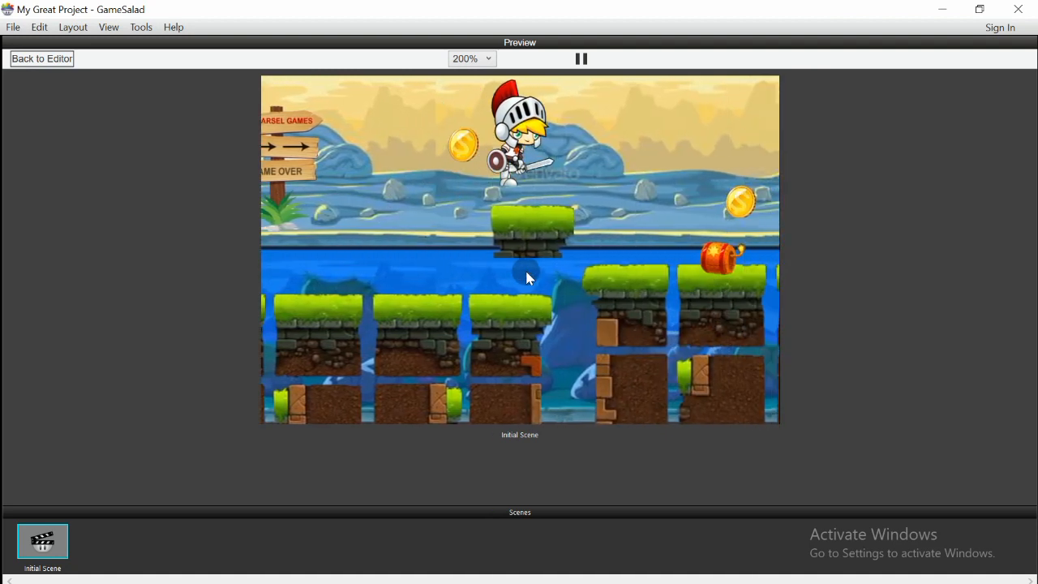
left_click(526, 273)
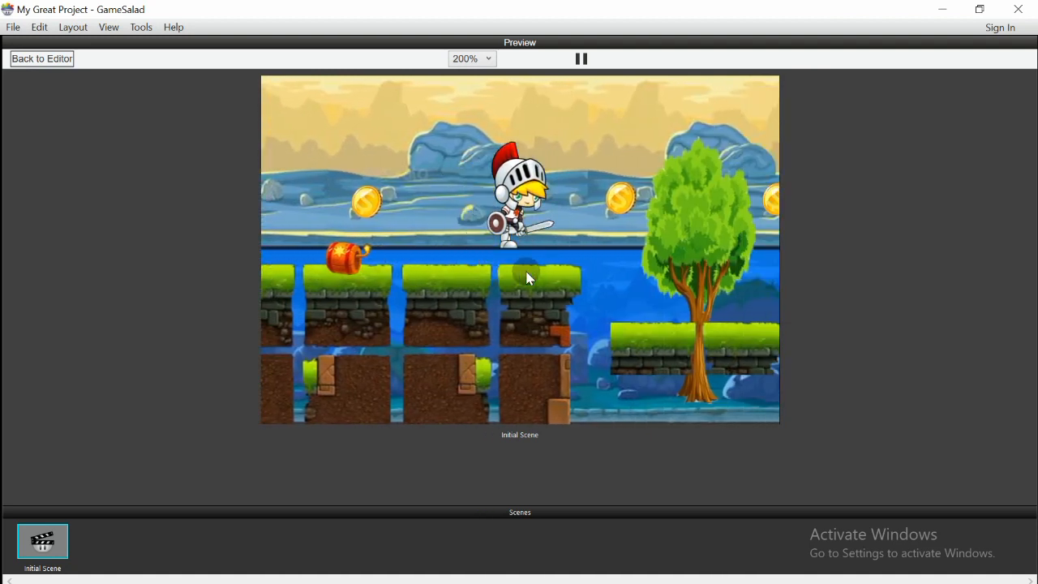
left_click(526, 273)
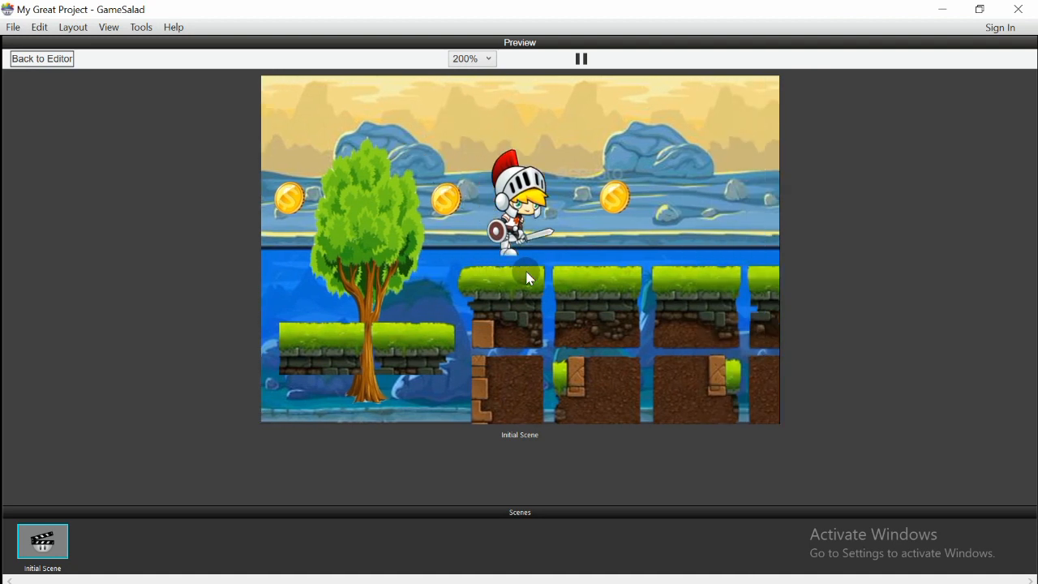
left_click(530, 278)
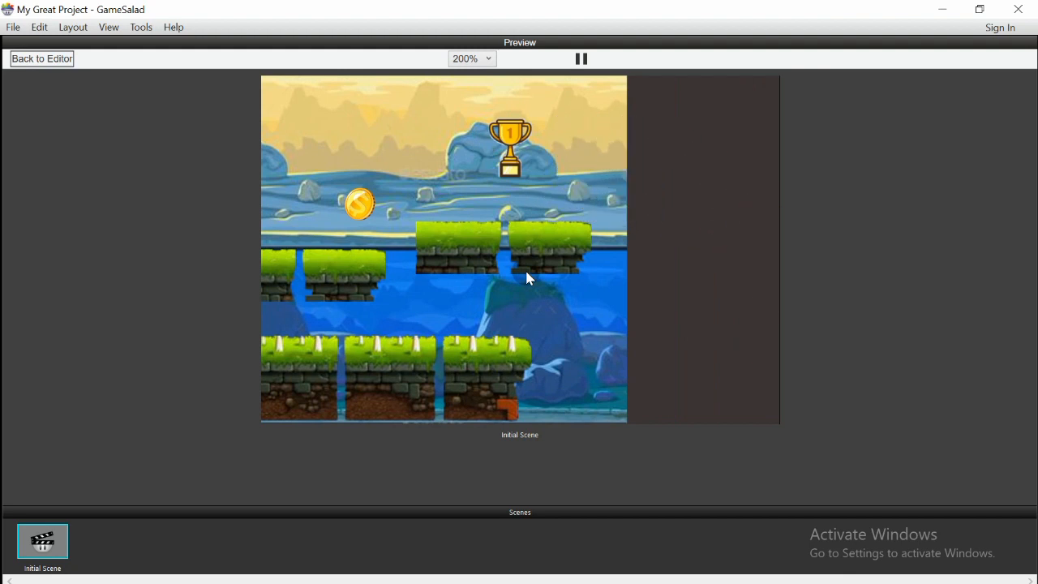
left_click(509, 228)
left_click(43, 59)
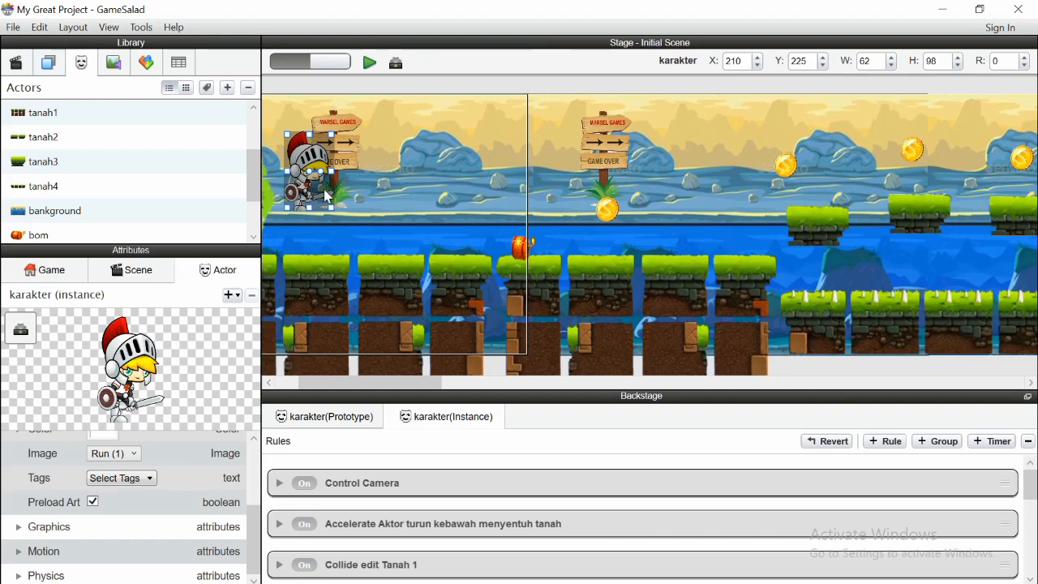
Enlarge the rules area and review the karakter instance's full list of behaviors and jump rules
scroll(486, 484, "down", 5)
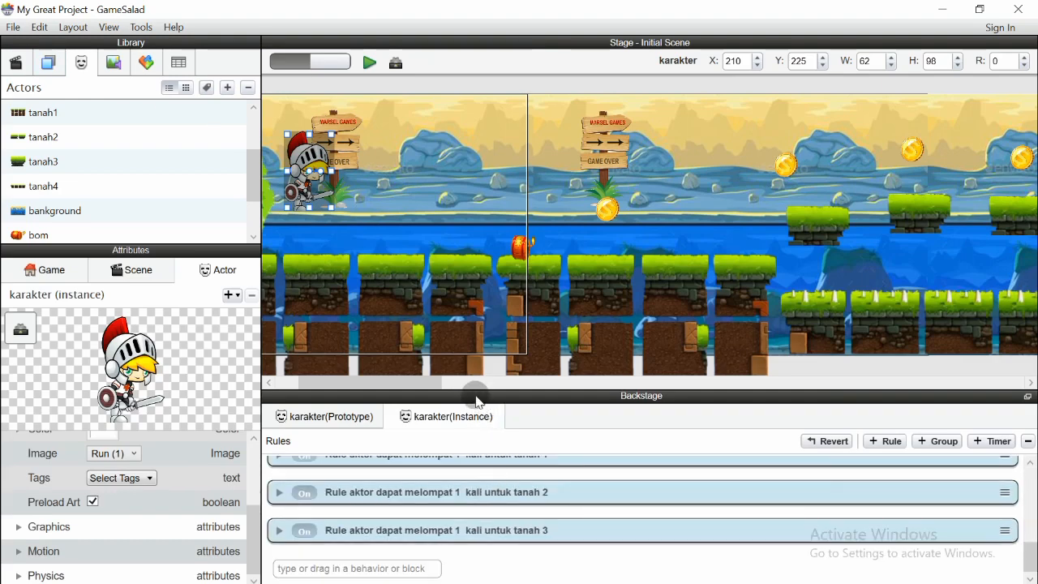
left_click_drag(468, 358, 474, 262)
scroll(486, 531, "down", 1)
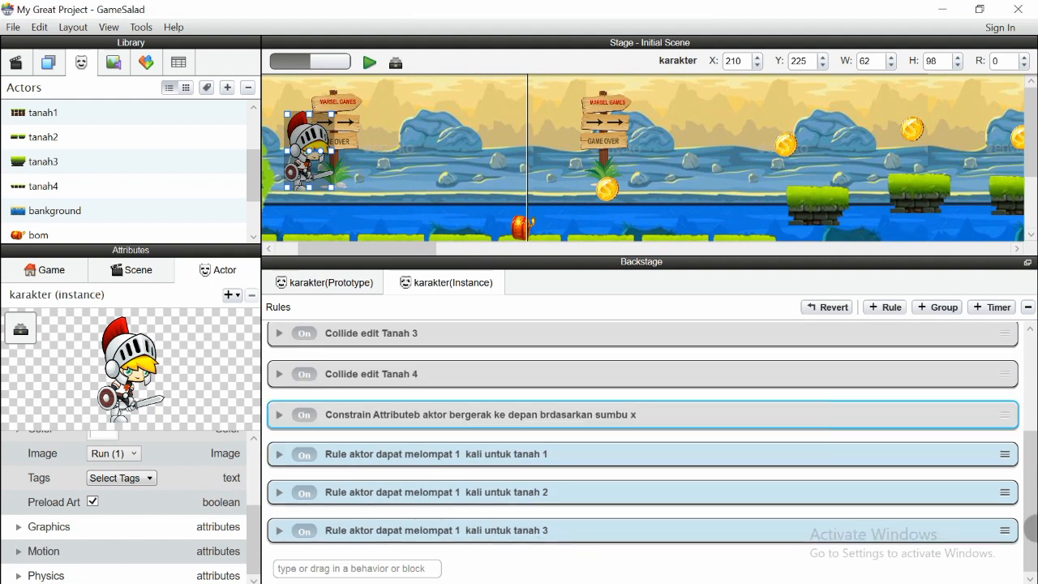
left_click_drag(1032, 523, 1030, 403)
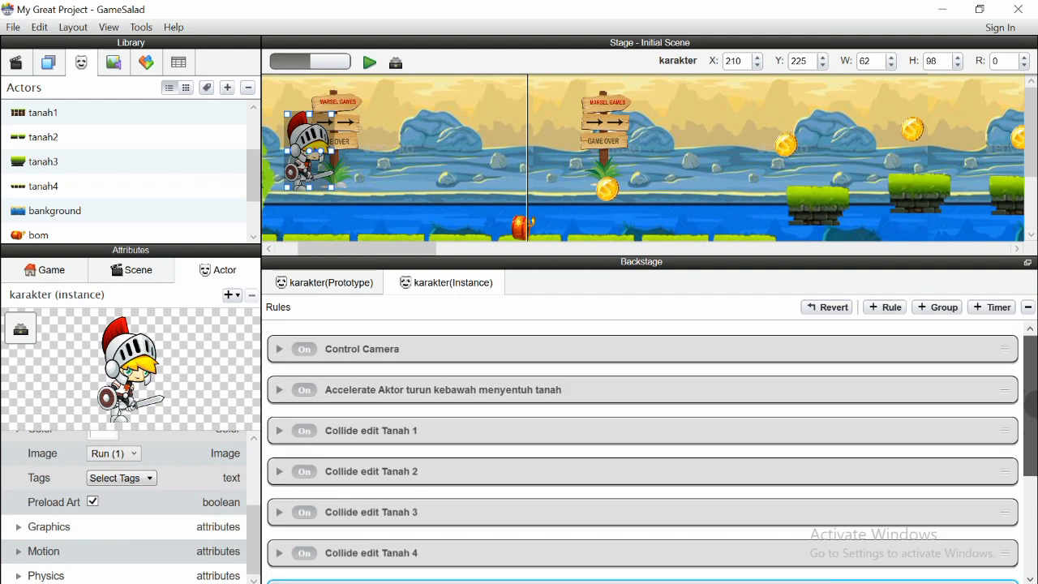
left_click_drag(1031, 452, 1031, 543)
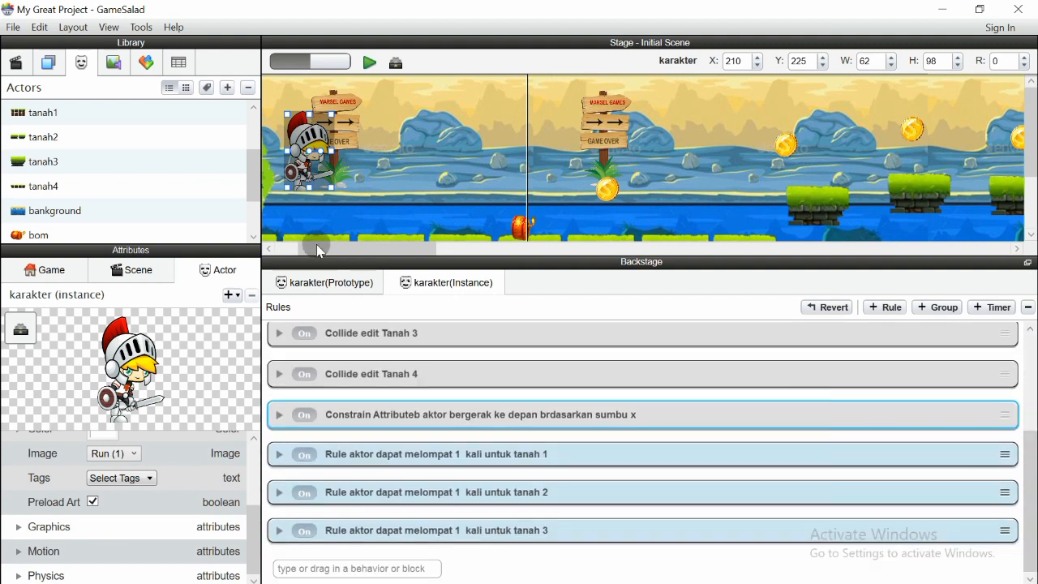
Try to preview the scene again, adjusting the preview zoom, and return to the editor
left_click(369, 62)
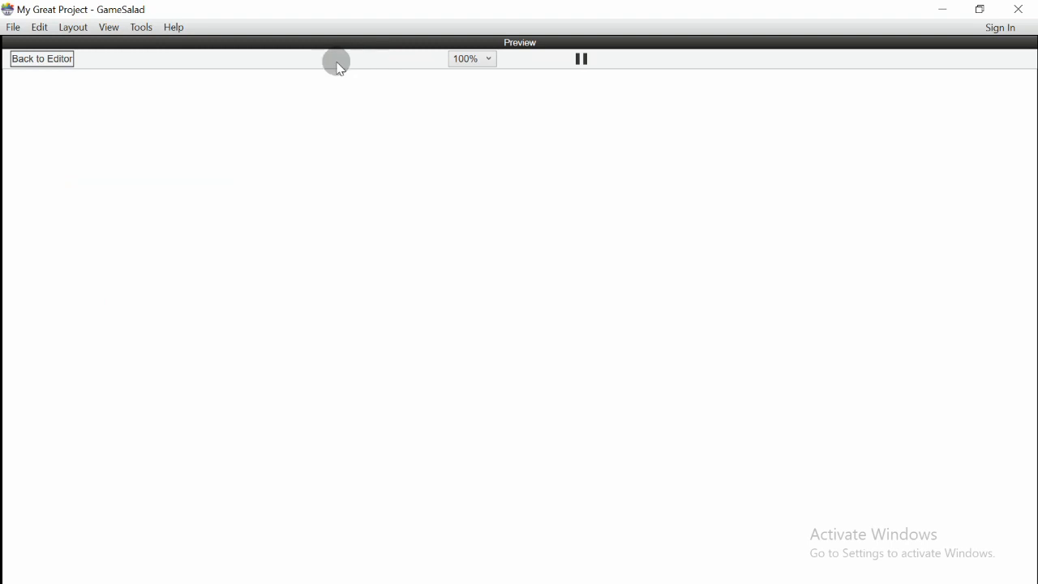
left_click(458, 60)
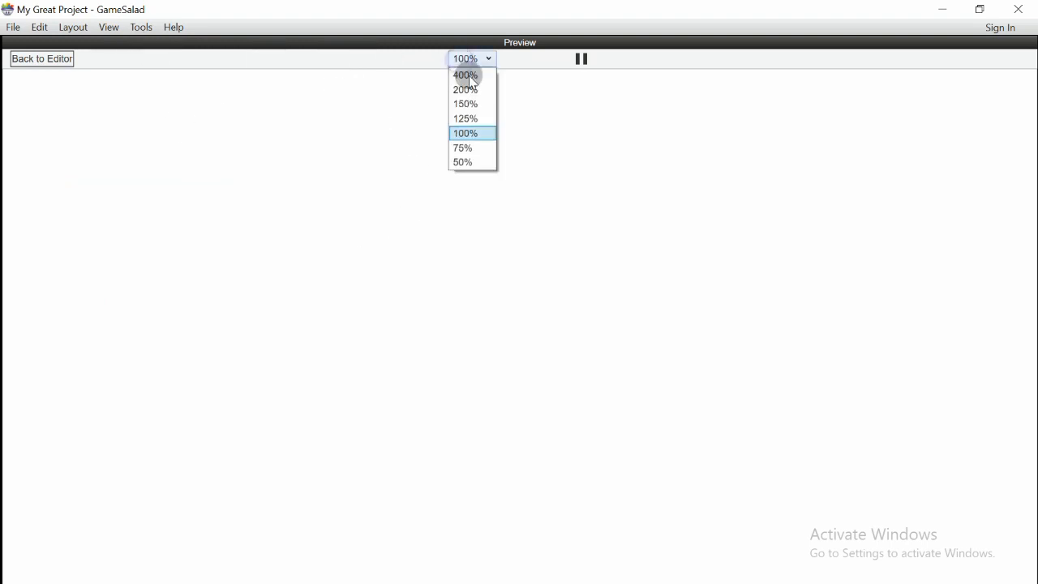
left_click(466, 89)
left_click(49, 59)
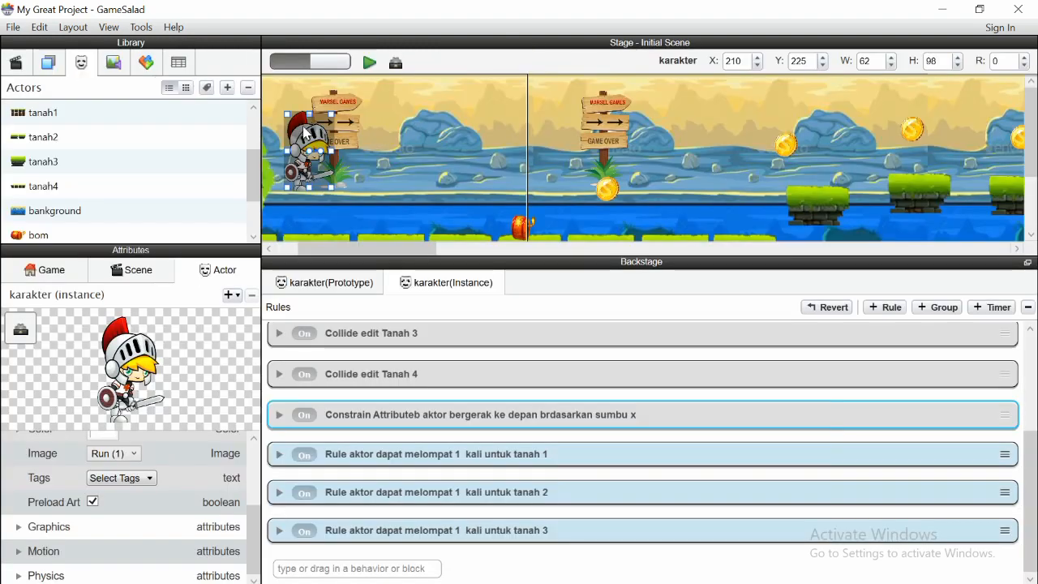
left_click(373, 62)
left_click(487, 59)
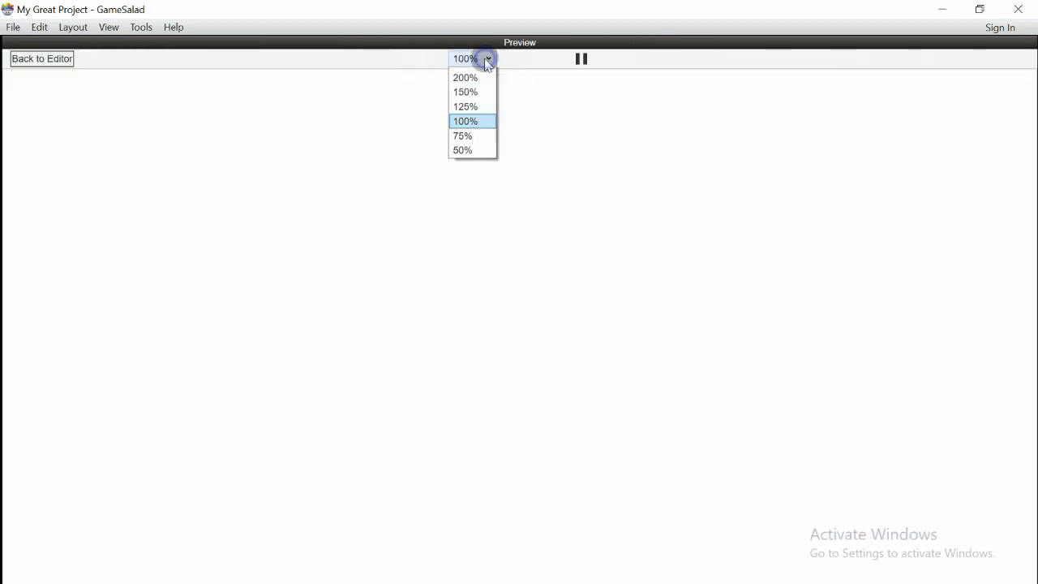
left_click(33, 62)
left_click(34, 62)
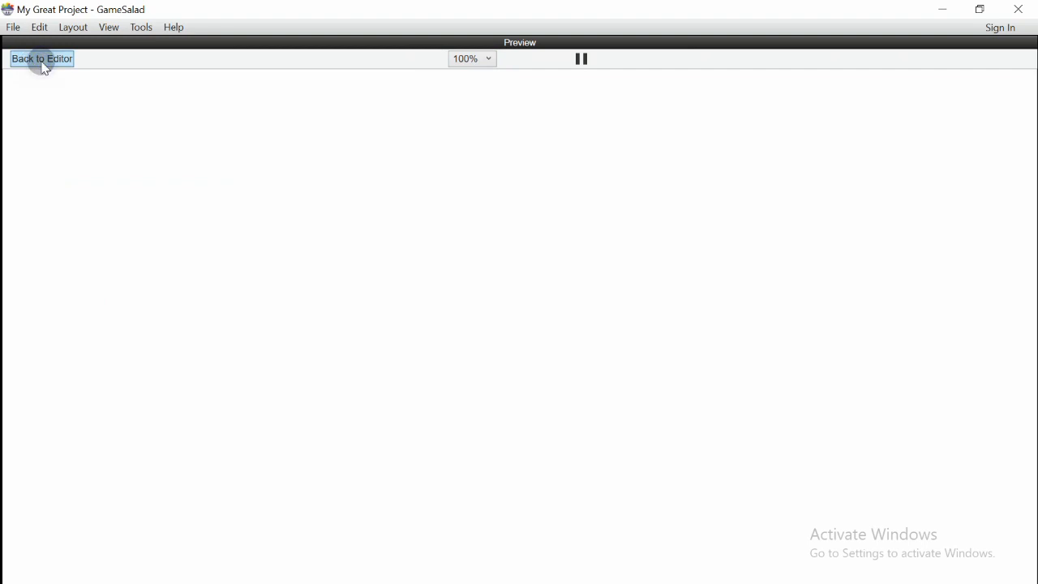
mouse_move(1032, 514)
left_mouse_down()
mouse_move(1032, 420)
mouse_move(1033, 520)
left_mouse_up()
left_click(532, 554)
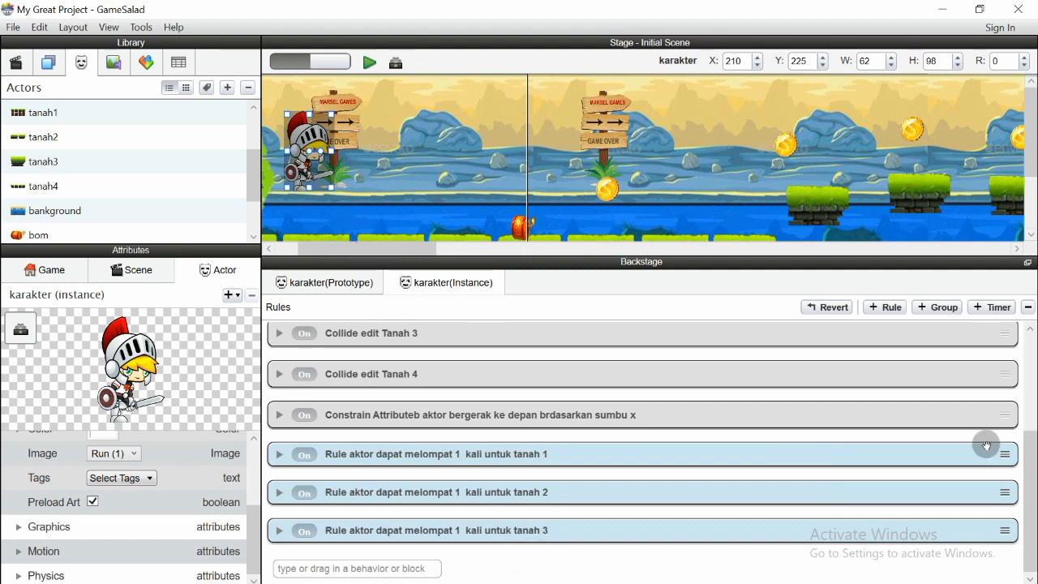
mouse_move(1031, 477)
left_mouse_down()
mouse_move(1030, 419)
mouse_move(1031, 478)
left_mouse_up()
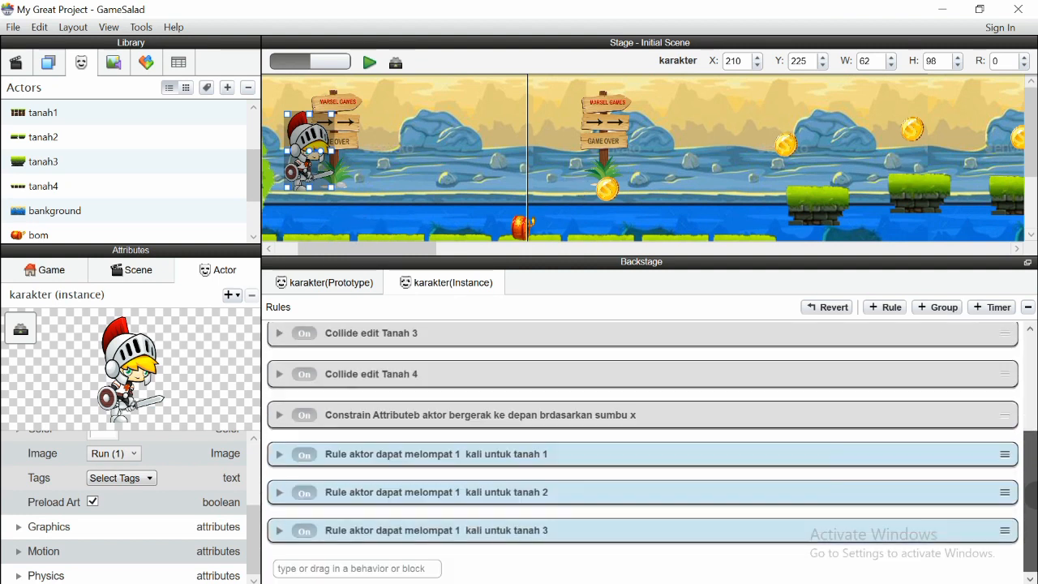
mouse_move(1032, 161)
left_mouse_down()
mouse_move(1033, 185)
mouse_move(1033, 151)
left_mouse_up()
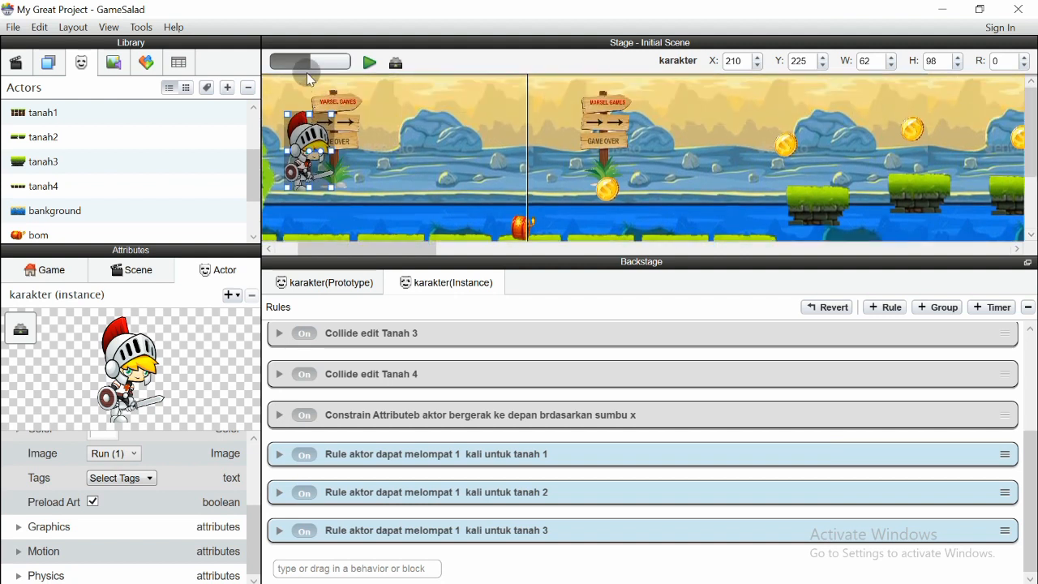